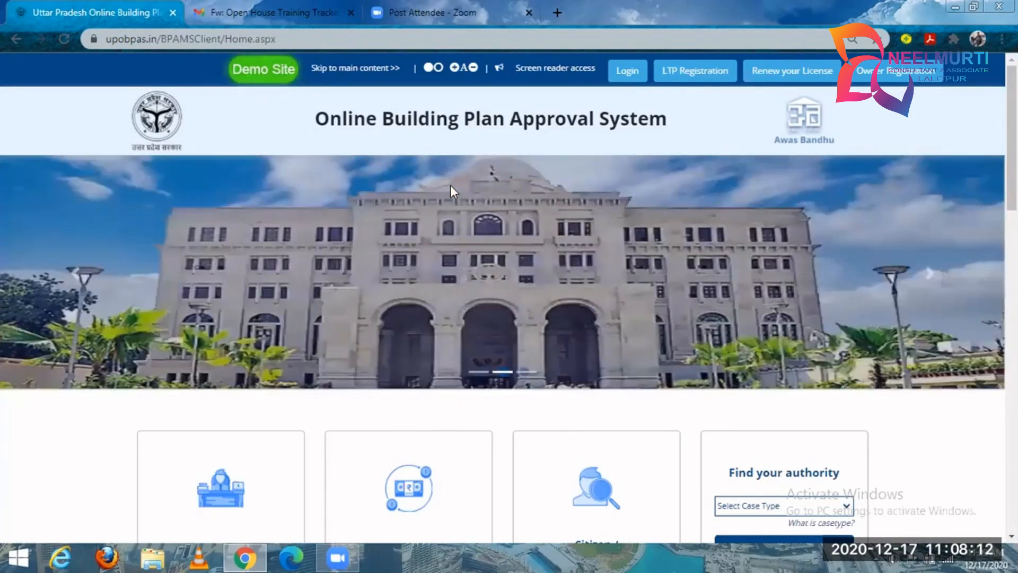
Open the demo site's login page from the Online Building Plan Approval System home page.
{"action": "left_click", "coordinate": [241, 68]}
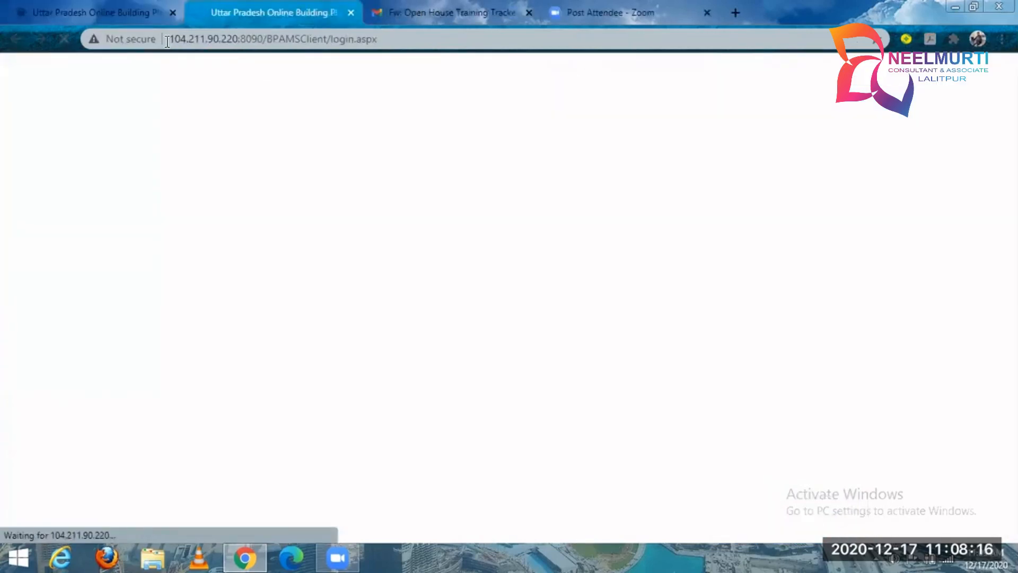
{"action": "left_click", "coordinate": [119, 16]}
{"action": "left_click", "coordinate": [281, 72]}
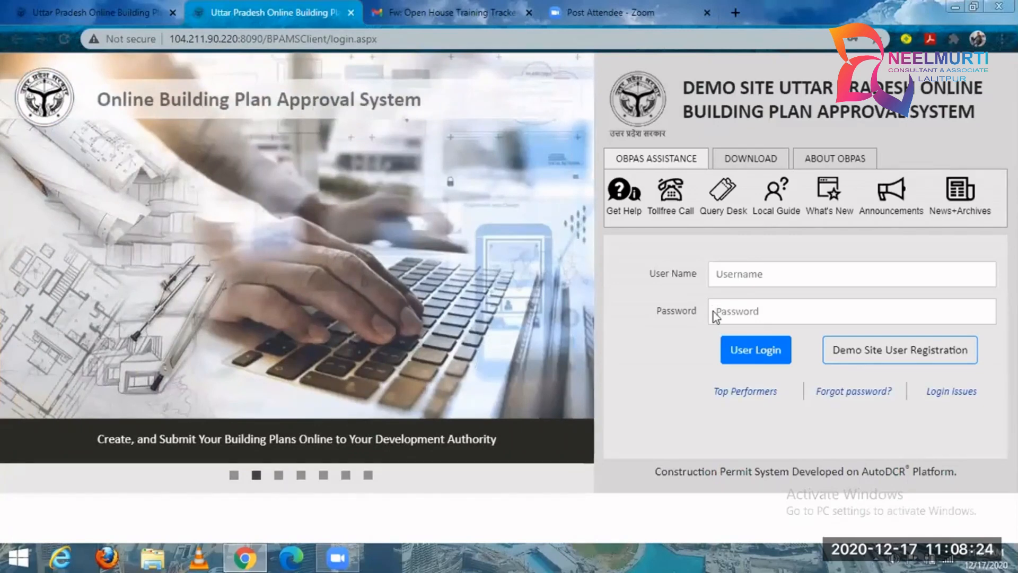
Open the demo site's user registration form, review the owner details it requires, and close it.
{"action": "left_click", "coordinate": [909, 364]}
{"action": "left_click", "coordinate": [564, 237]}
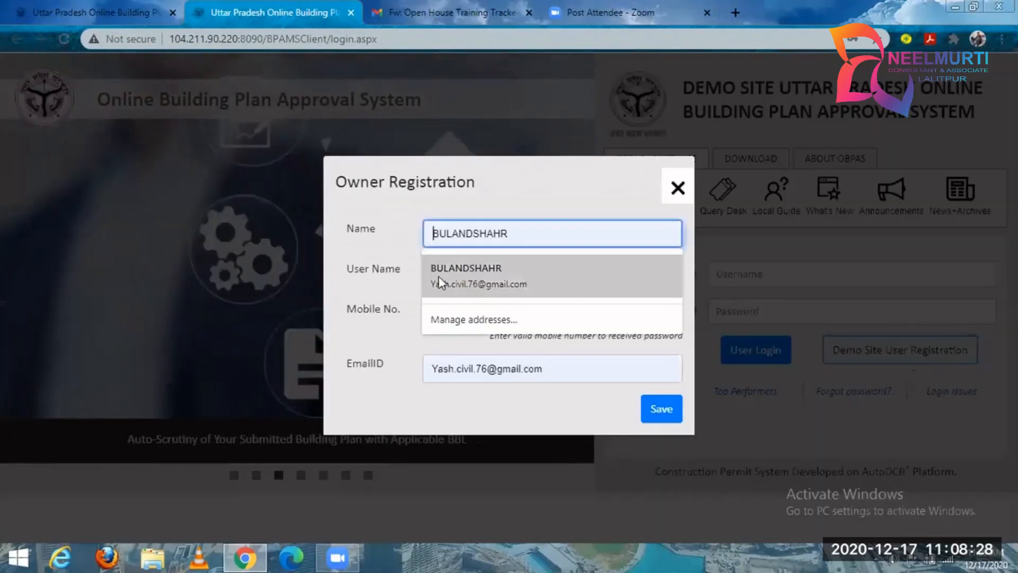
{"action": "left_click", "coordinate": [397, 278]}
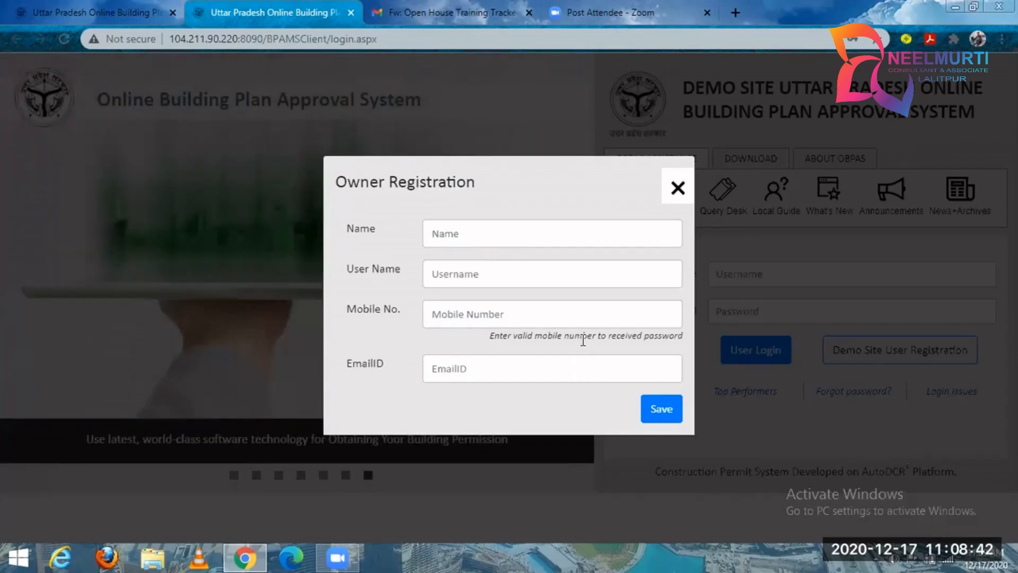
{"action": "left_click", "coordinate": [735, 240]}
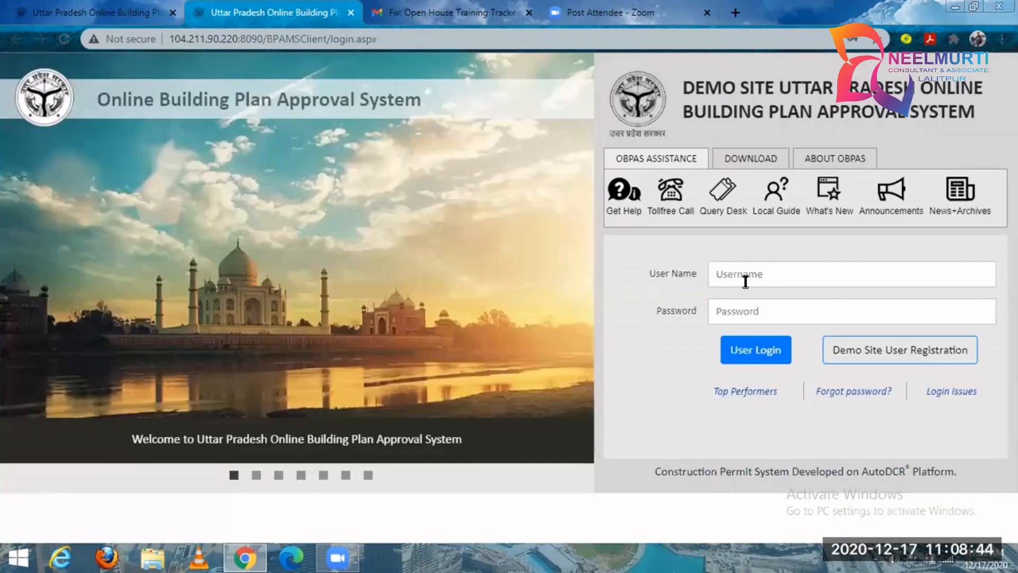
Enter the owner account's user name in the demo site login form.
{"action": "left_click", "coordinate": [746, 282]}
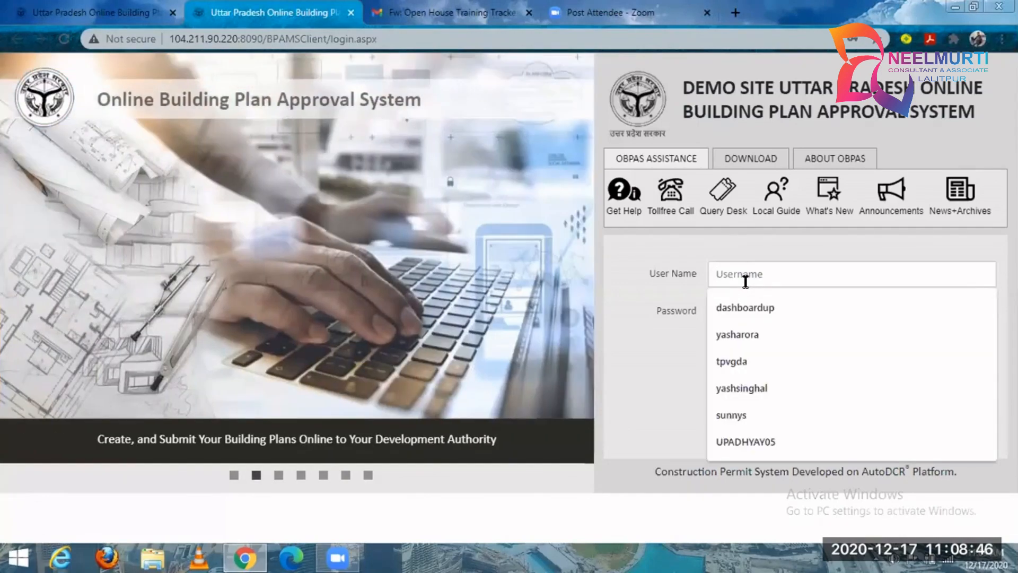
{"action": "type", "text": "yash"}
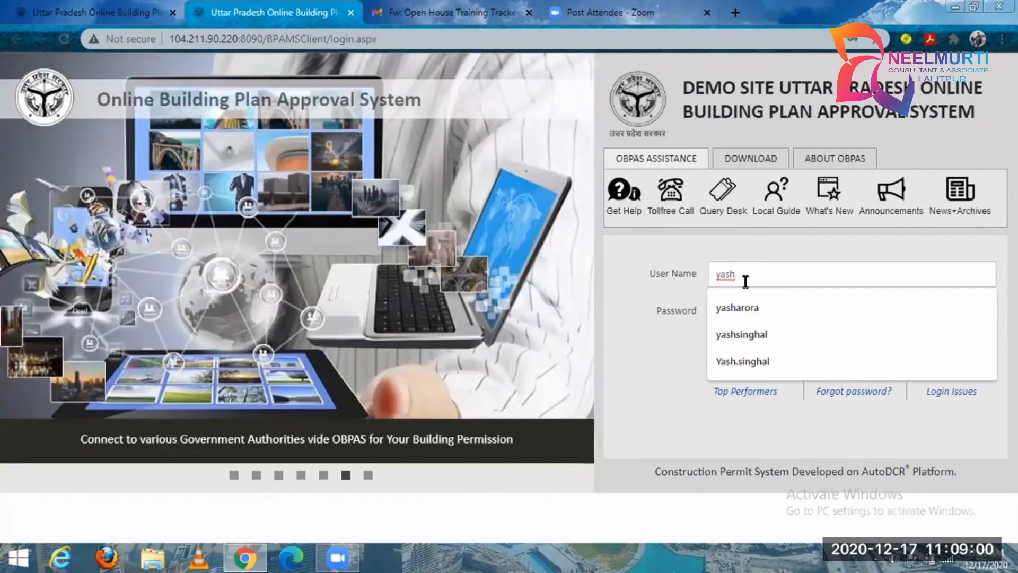
{"action": "type", "text": "ak"}
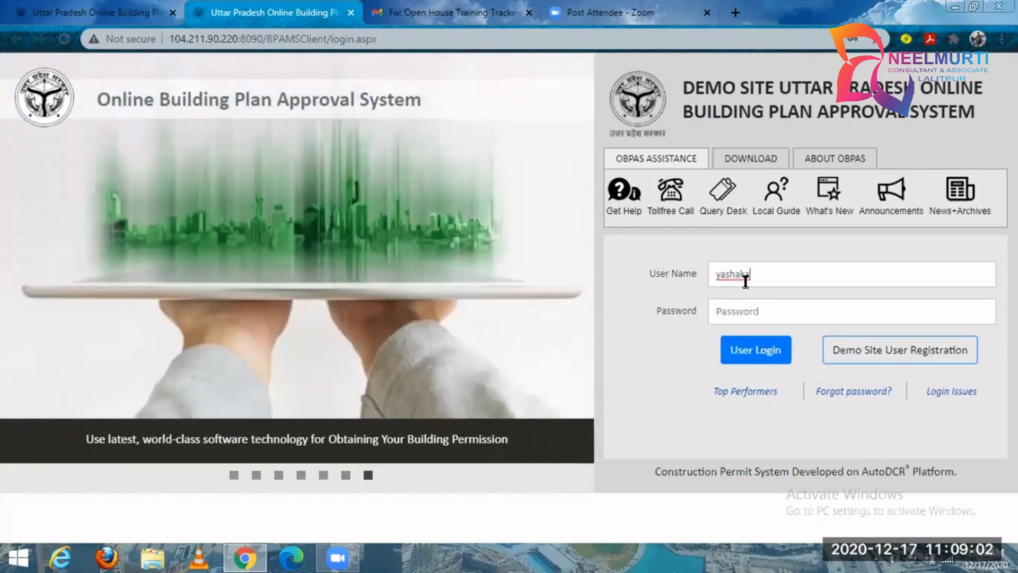
{"action": "key", "text": "BackSpace"}
{"action": "key", "text": "BackSpace"}
{"action": "key", "text": "BackSpace"}
{"action": "key", "text": "BackSpace"}
{"action": "key", "text": "BackSpace"}
{"action": "key", "text": "BackSpace"}
{"action": "type", "text": "akash123"}
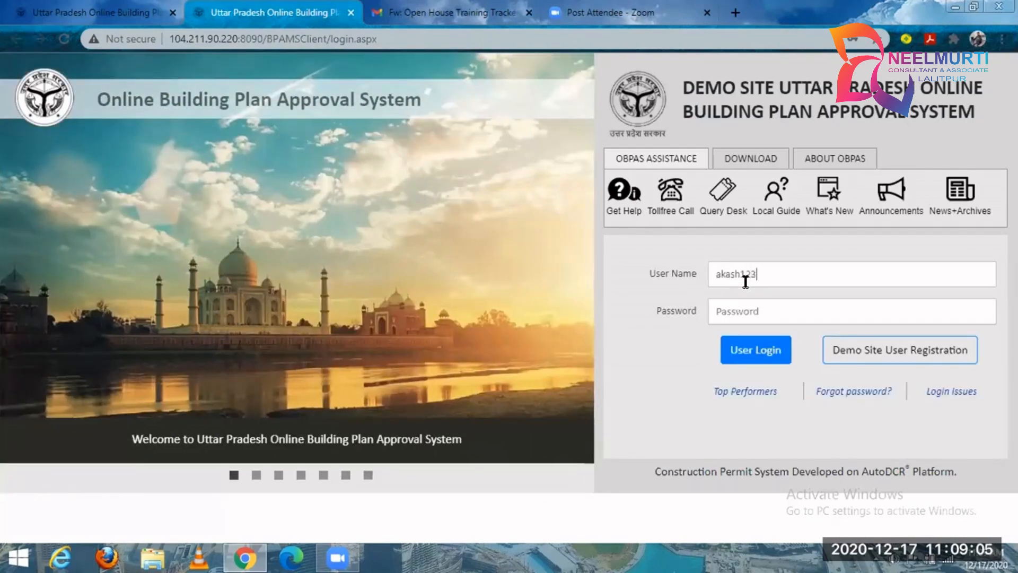
{"action": "key", "text": "Tab"}
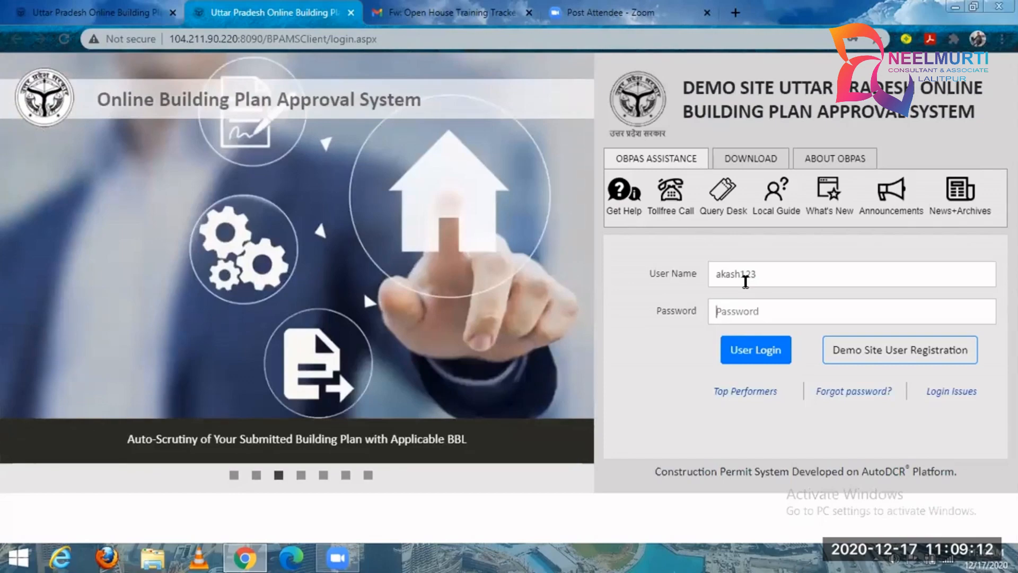
Enter the account password, log in to the demo site, and save the credentials in the browser.
{"action": "type", "text": "•••••••••"}
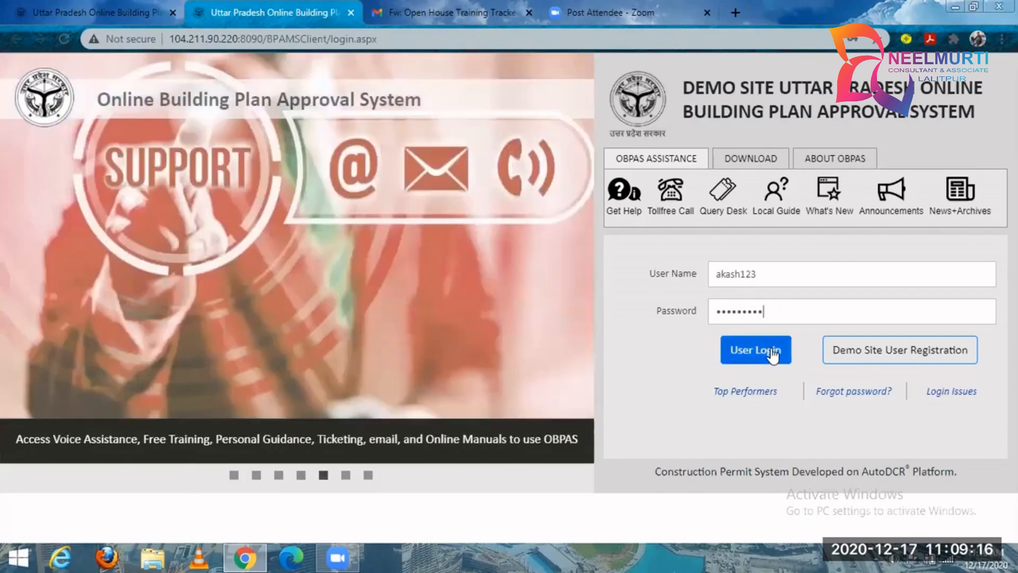
{"action": "left_click", "coordinate": [772, 354]}
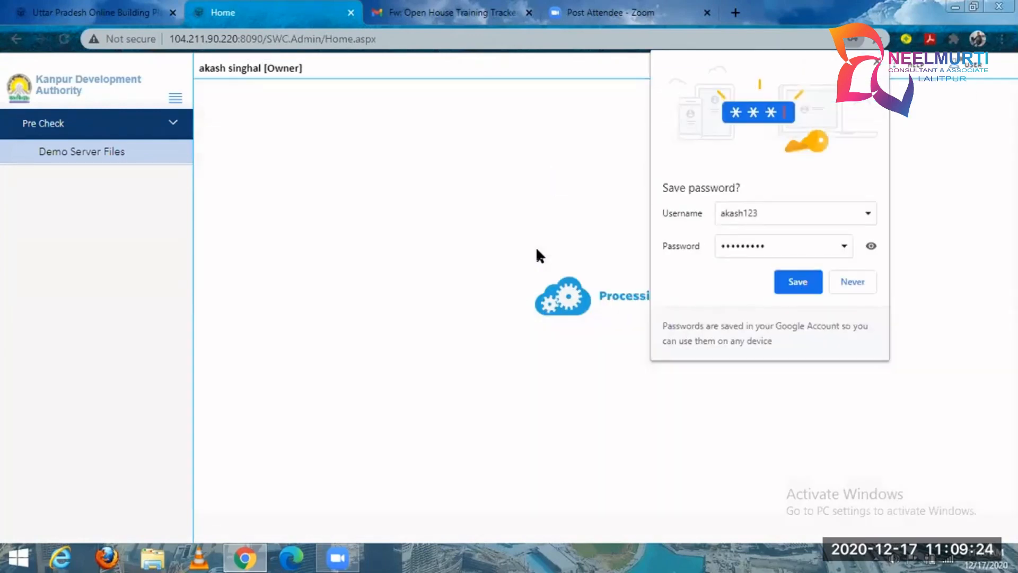
{"action": "left_click", "coordinate": [788, 278]}
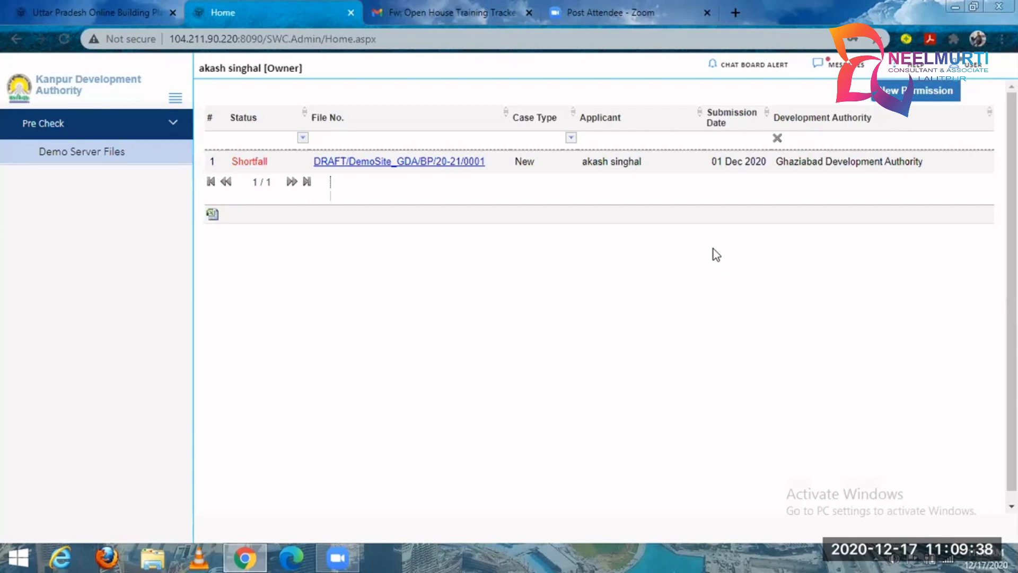
Start a new permission application for the organisation Ghaziabad Development Authority (GDA).
{"action": "left_click", "coordinate": [926, 95]}
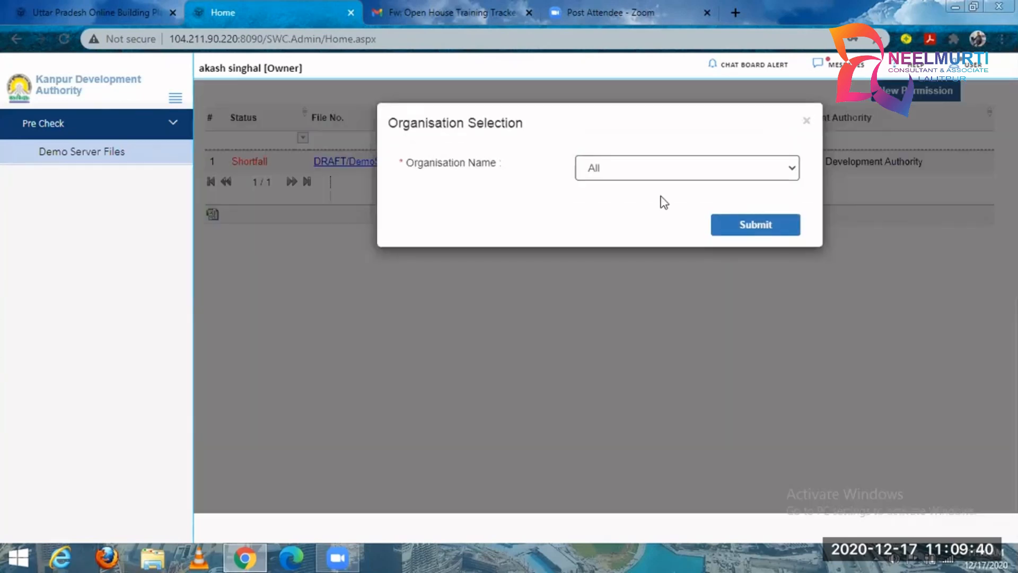
{"action": "left_click", "coordinate": [668, 178]}
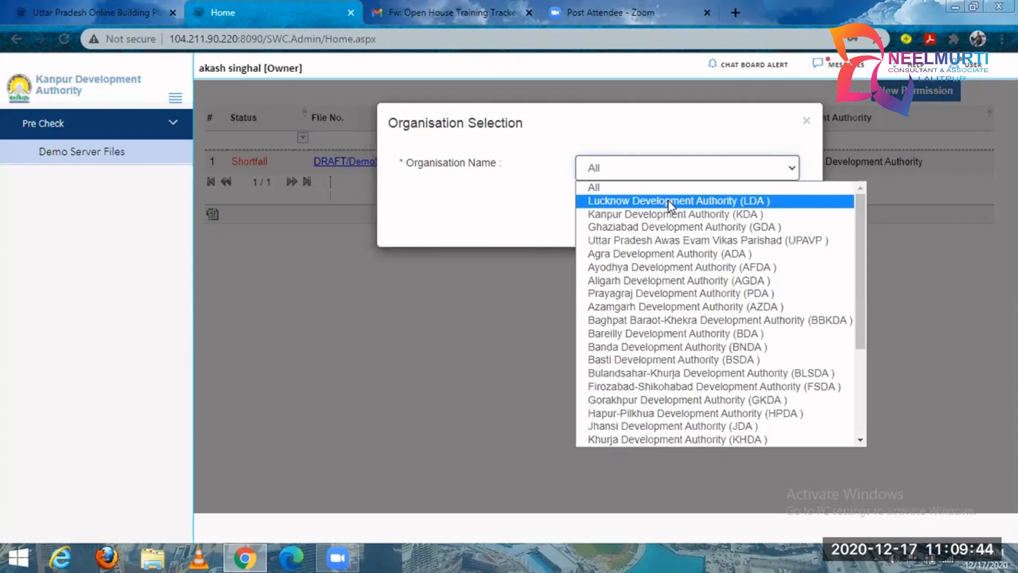
{"action": "left_click", "coordinate": [679, 228]}
{"action": "left_click", "coordinate": [722, 229]}
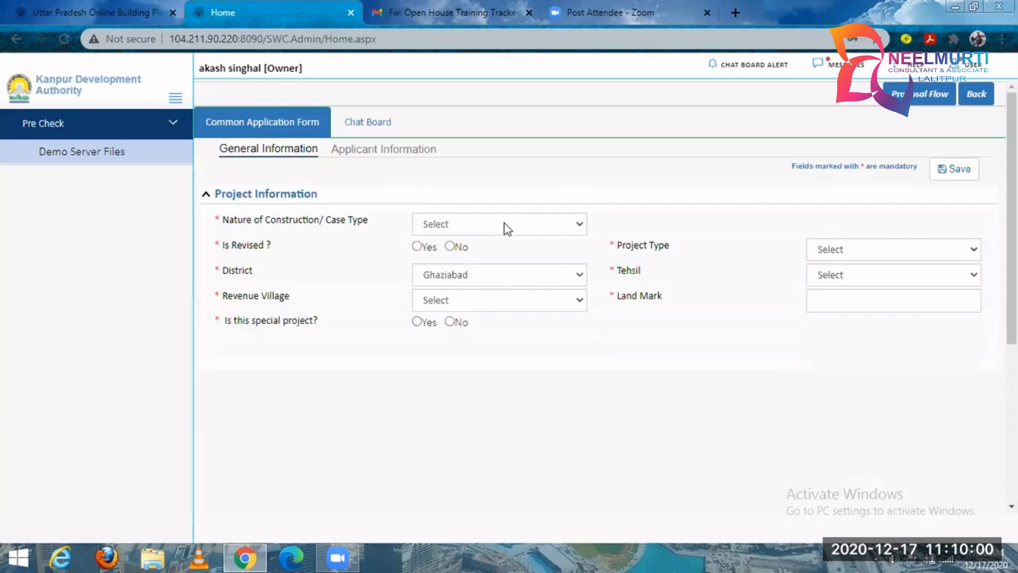
Review the options offered for Nature of Construction/Case Type and Project Type without choosing any.
{"action": "left_click", "coordinate": [510, 223]}
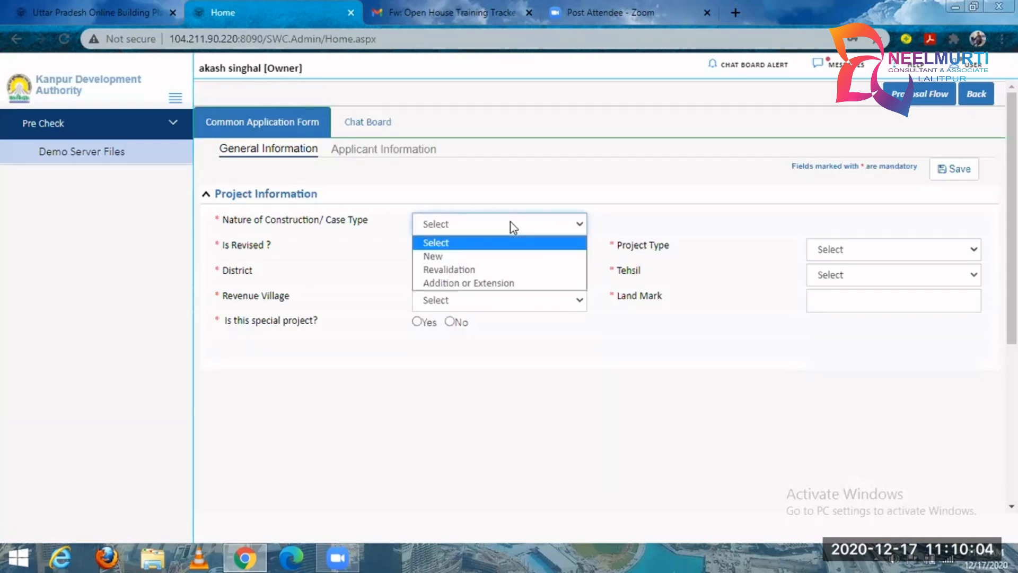
{"action": "left_click", "coordinate": [569, 196]}
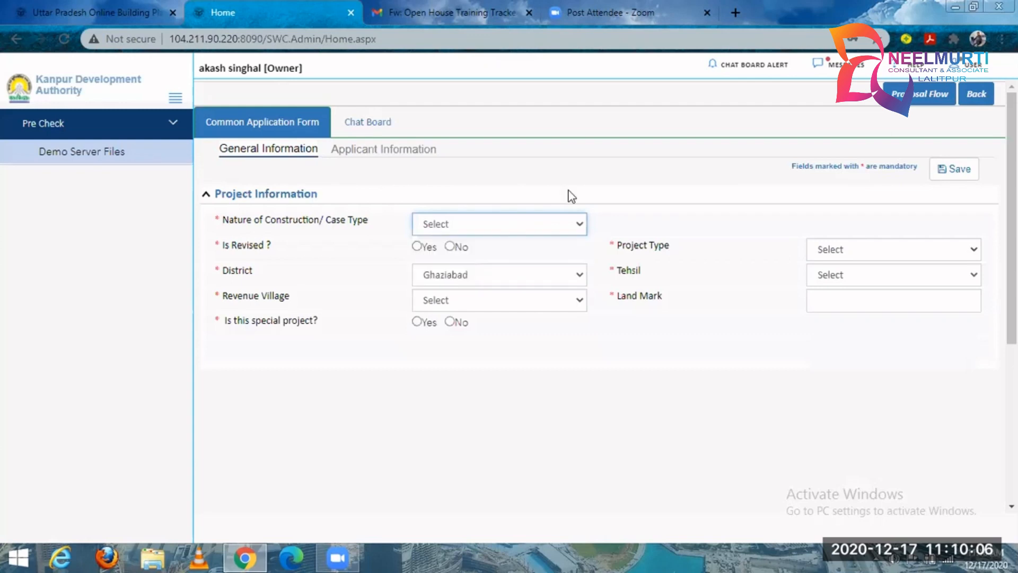
{"action": "left_click", "coordinate": [494, 260]}
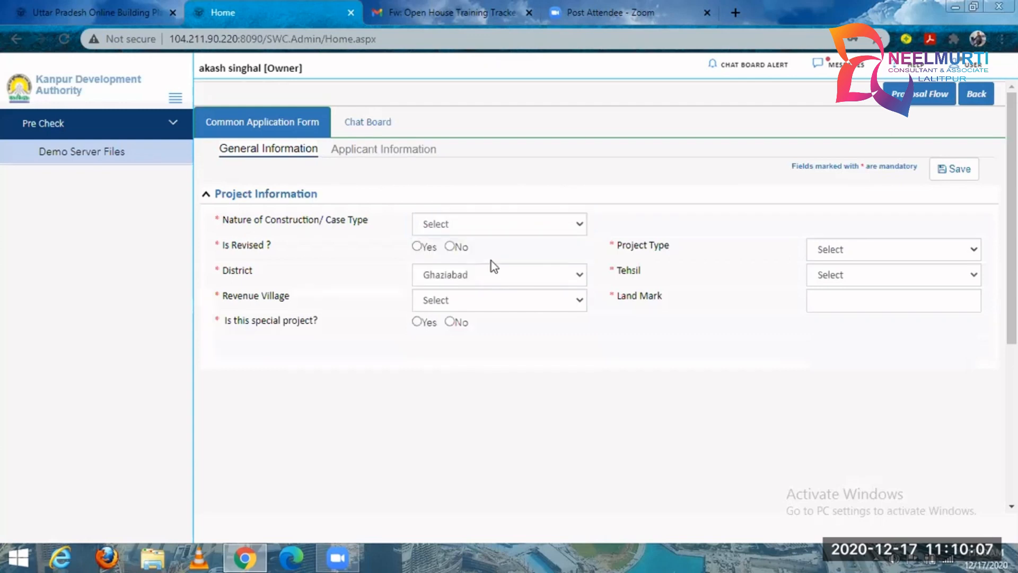
{"action": "left_click", "coordinate": [887, 253]}
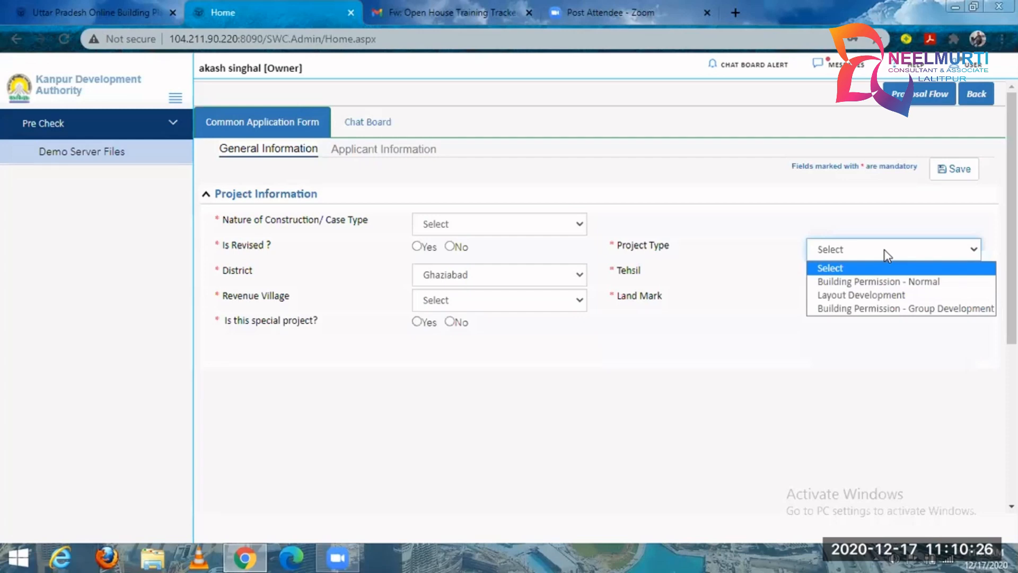
{"action": "left_click", "coordinate": [619, 239]}
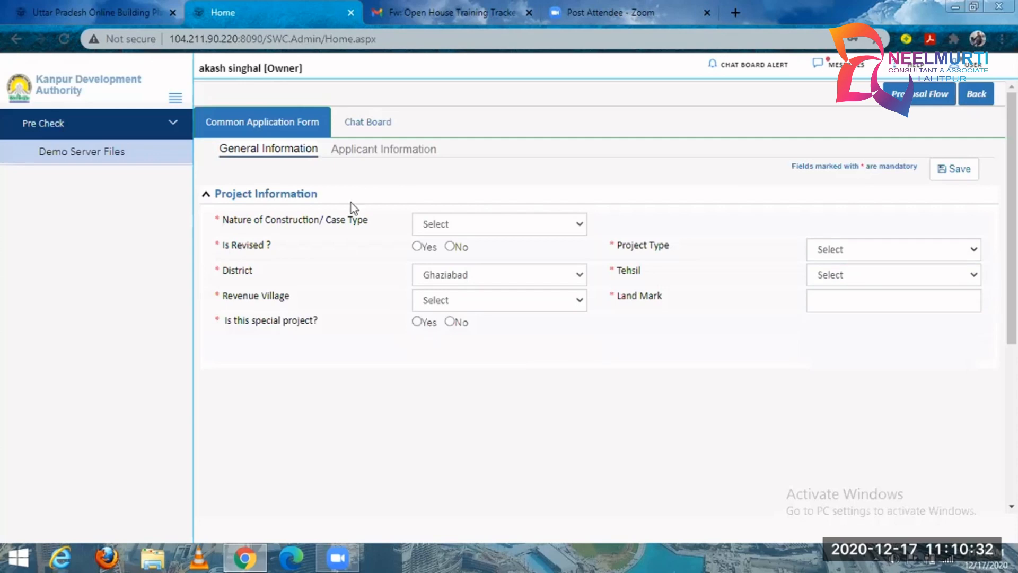
Go to the Applicant Information section and open the file selection for attaching the owner's signature.
{"action": "left_click", "coordinate": [369, 153]}
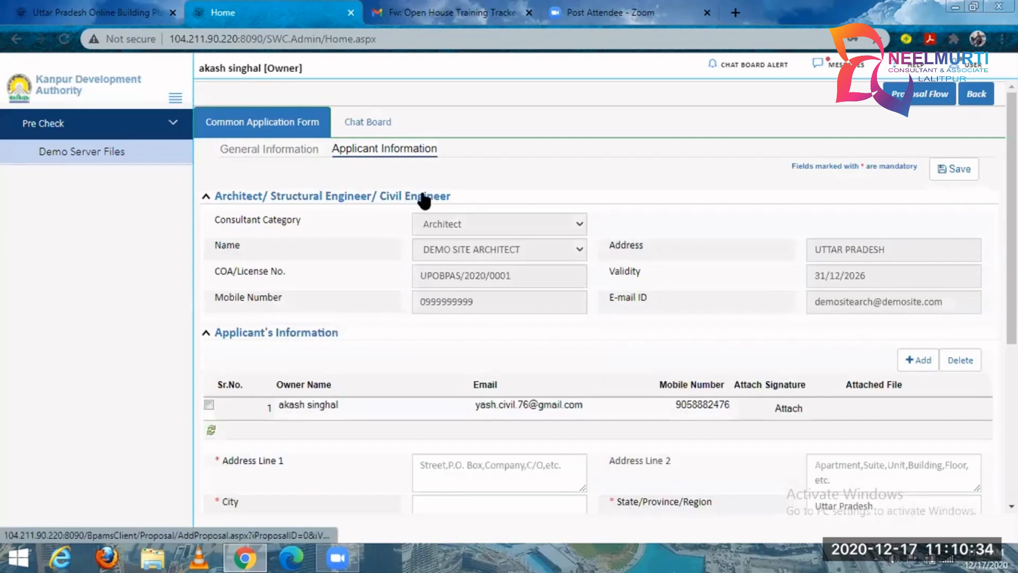
{"action": "scroll", "coordinate": [383, 152], "scroll_direction": "down", "scroll_amount": 1}
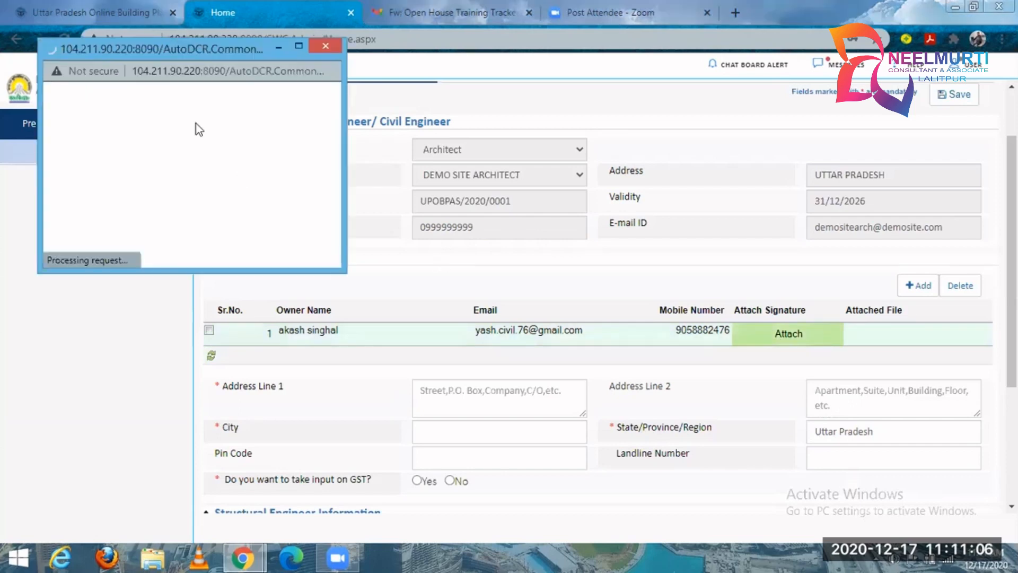
{"action": "left_click_drag", "start_coordinate": [54, 95], "coordinate": [198, 101]}
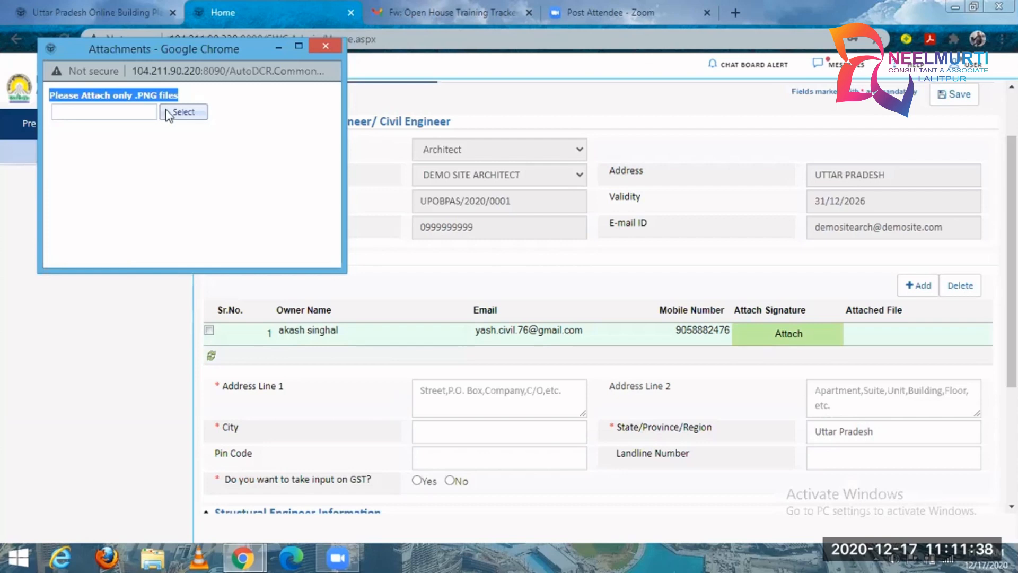
{"action": "left_click", "coordinate": [214, 112]}
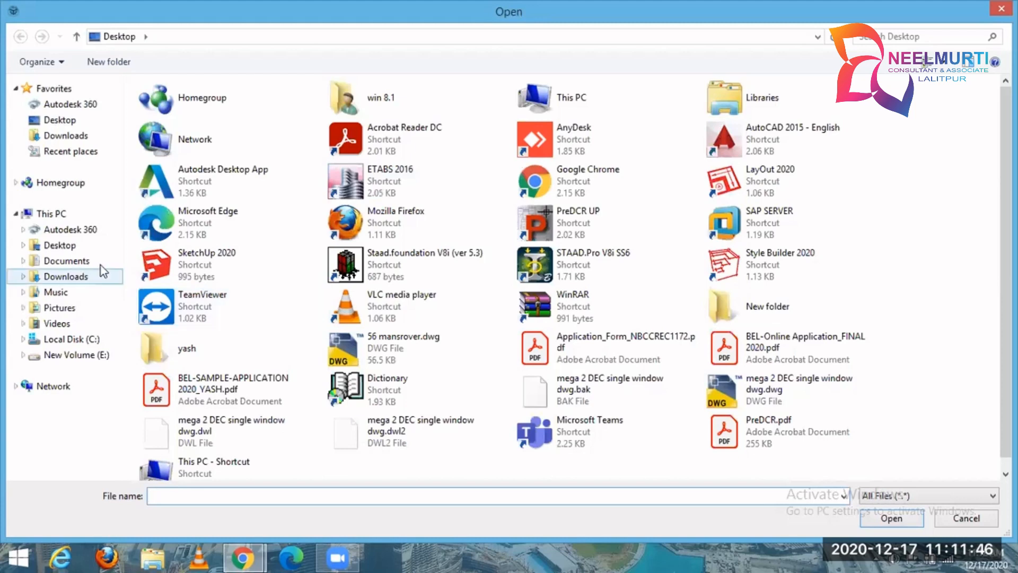
Look through the Downloads folder for an image file to attach as the owner's signature.
{"action": "left_click", "coordinate": [99, 281]}
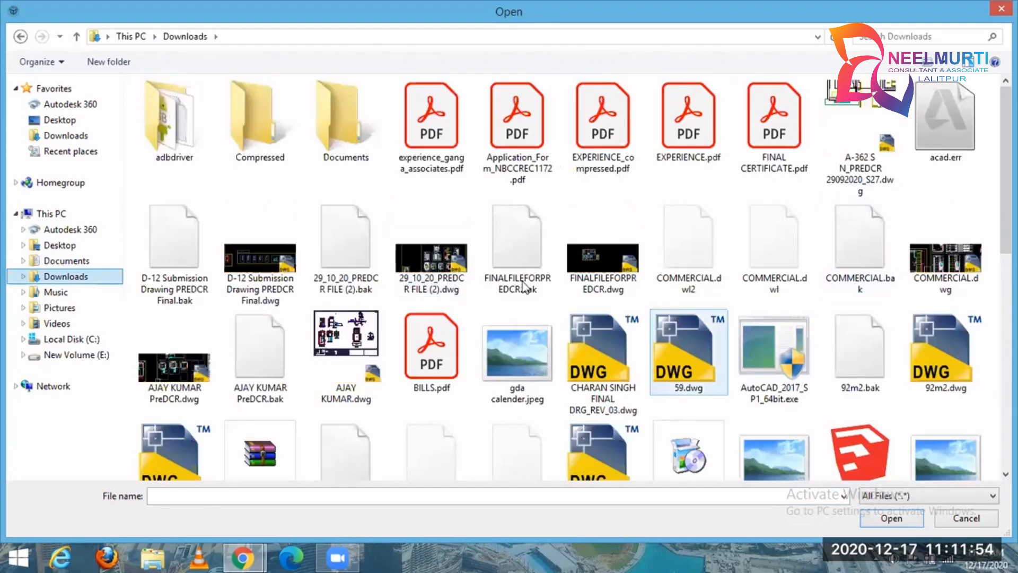
{"action": "left_click", "coordinate": [454, 293]}
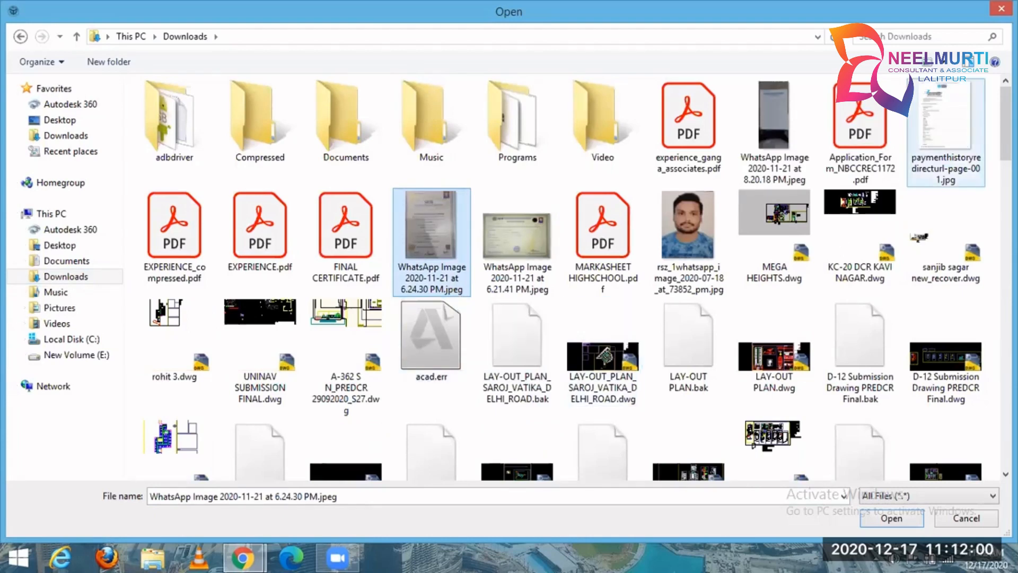
{"action": "scroll", "coordinate": [944, 133], "scroll_direction": "down", "scroll_amount": 10}
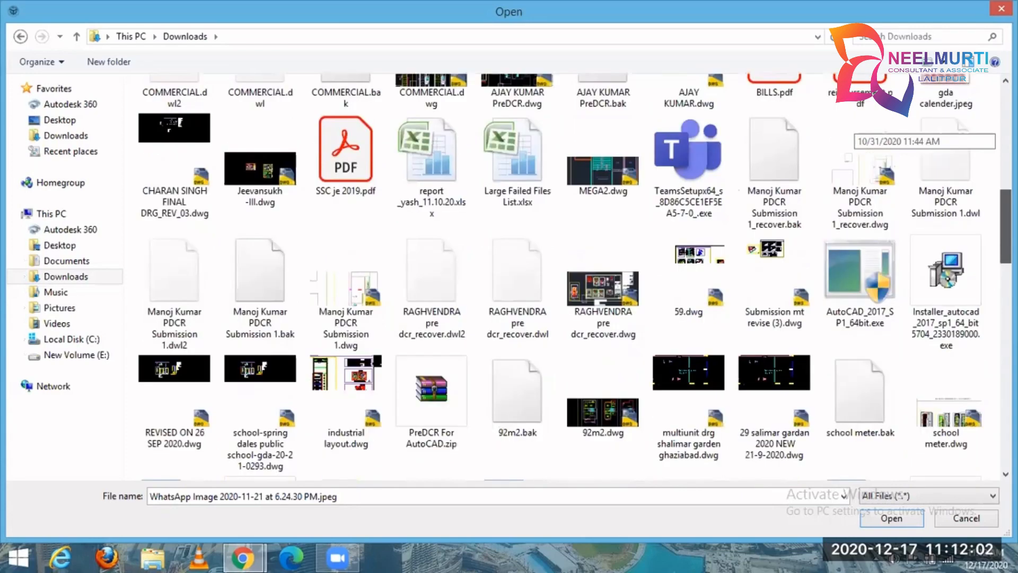
{"action": "scroll", "coordinate": [854, 128], "scroll_direction": "down", "scroll_amount": 3}
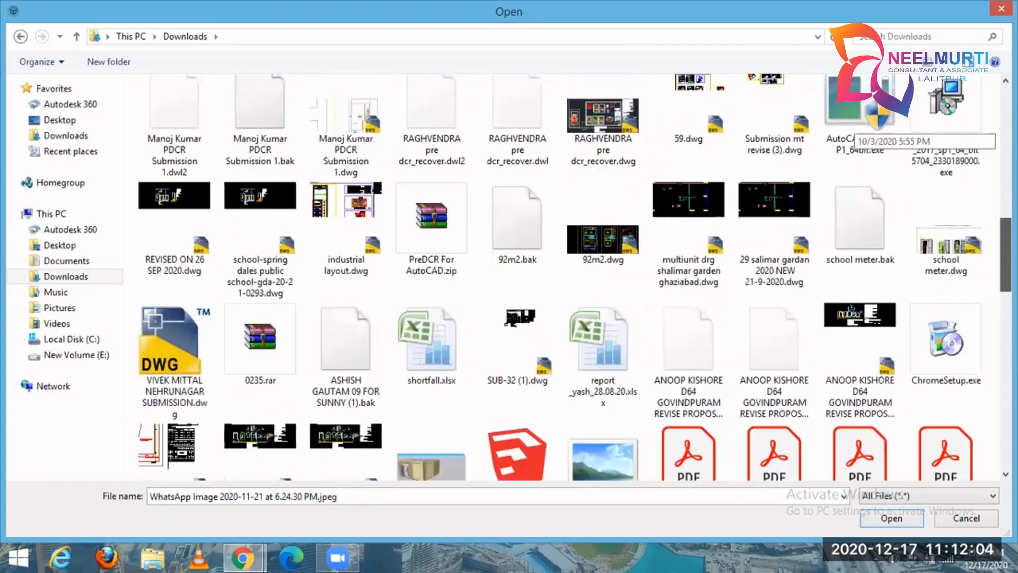
{"action": "scroll", "coordinate": [854, 128], "scroll_direction": "down", "scroll_amount": 1}
{"action": "scroll", "coordinate": [853, 128], "scroll_direction": "down", "scroll_amount": 3}
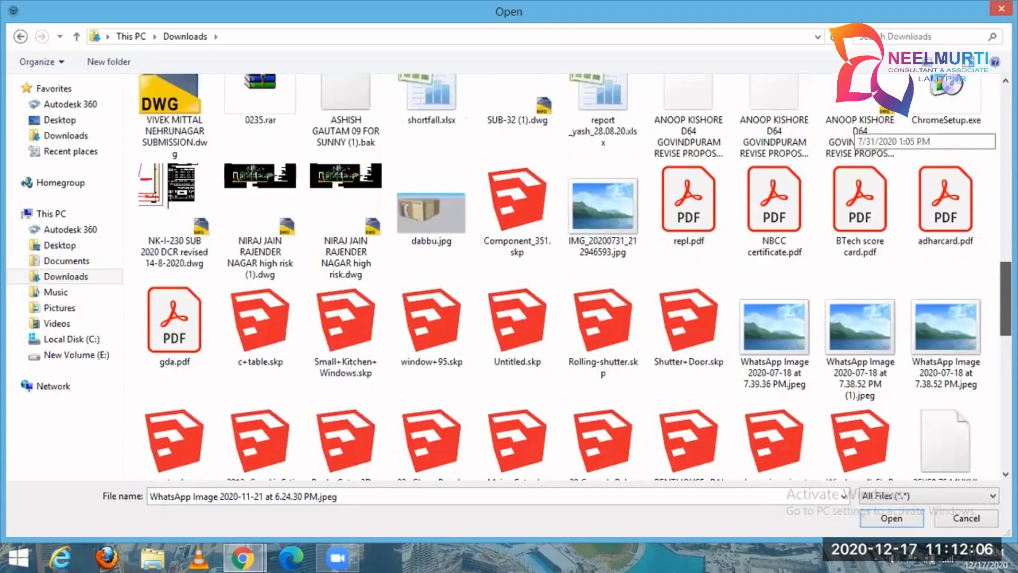
{"action": "scroll", "coordinate": [854, 128], "scroll_direction": "down", "scroll_amount": 2}
{"action": "scroll", "coordinate": [854, 127], "scroll_direction": "down", "scroll_amount": 1}
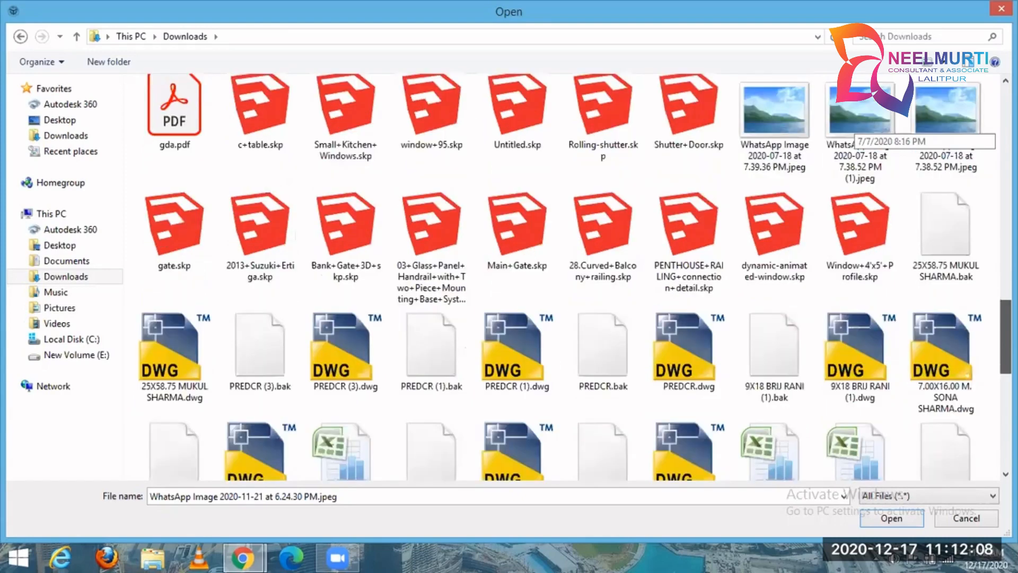
{"action": "scroll", "coordinate": [853, 127], "scroll_direction": "down", "scroll_amount": 5}
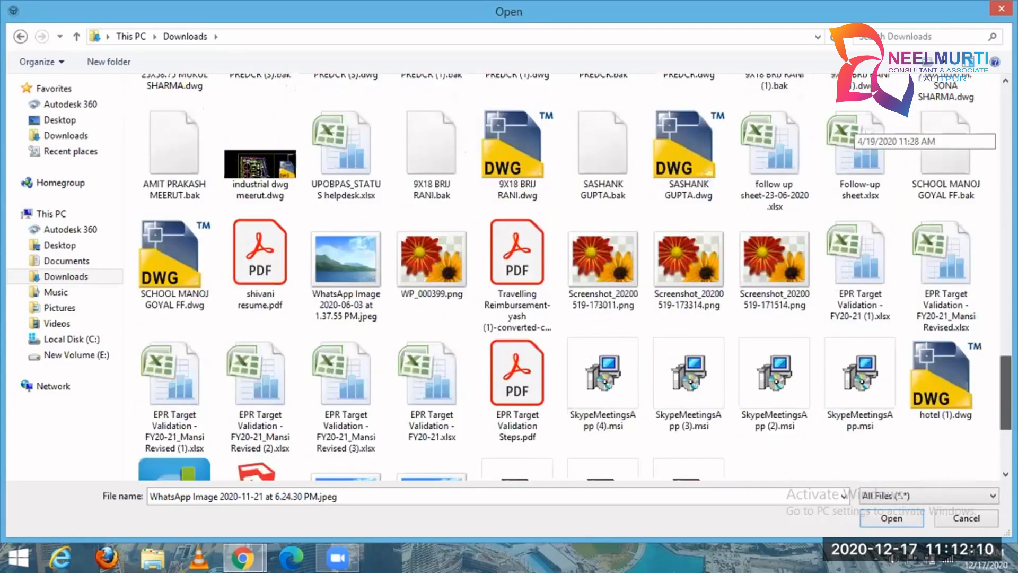
{"action": "scroll", "coordinate": [854, 127], "scroll_direction": "down", "scroll_amount": 3}
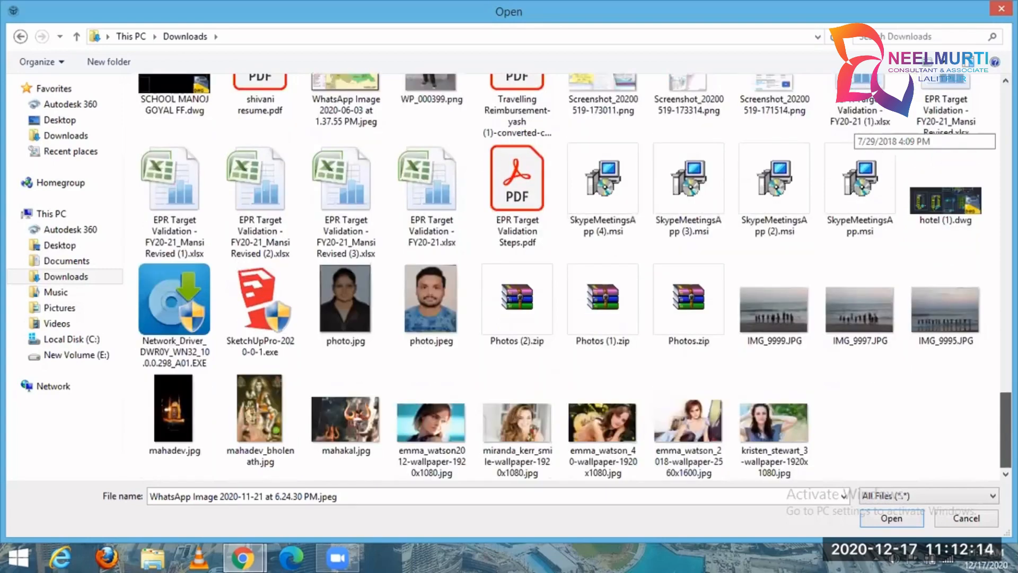
{"action": "scroll", "coordinate": [854, 128], "scroll_direction": "up", "scroll_amount": 5}
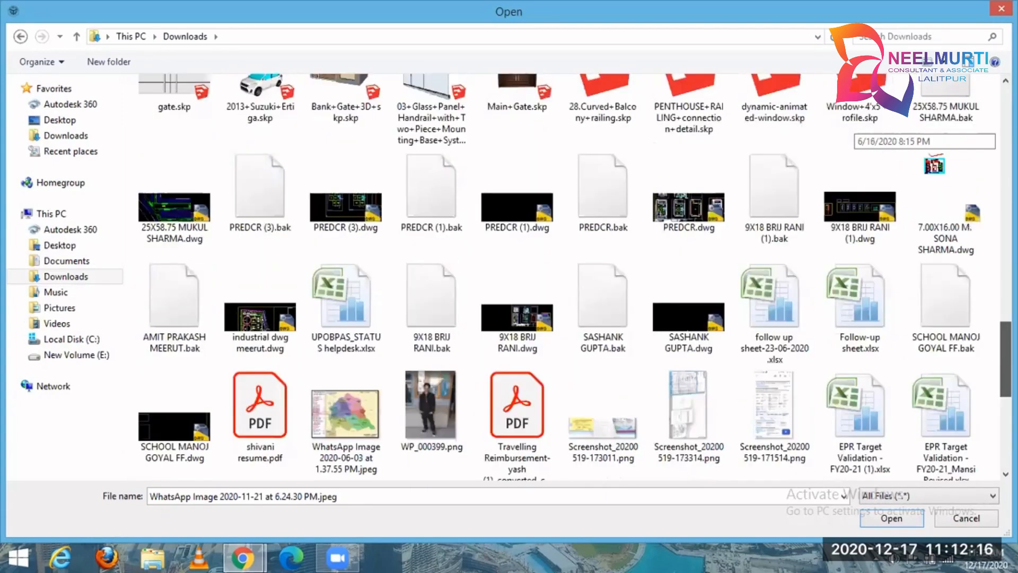
{"action": "scroll", "coordinate": [854, 127], "scroll_direction": "up", "scroll_amount": 5}
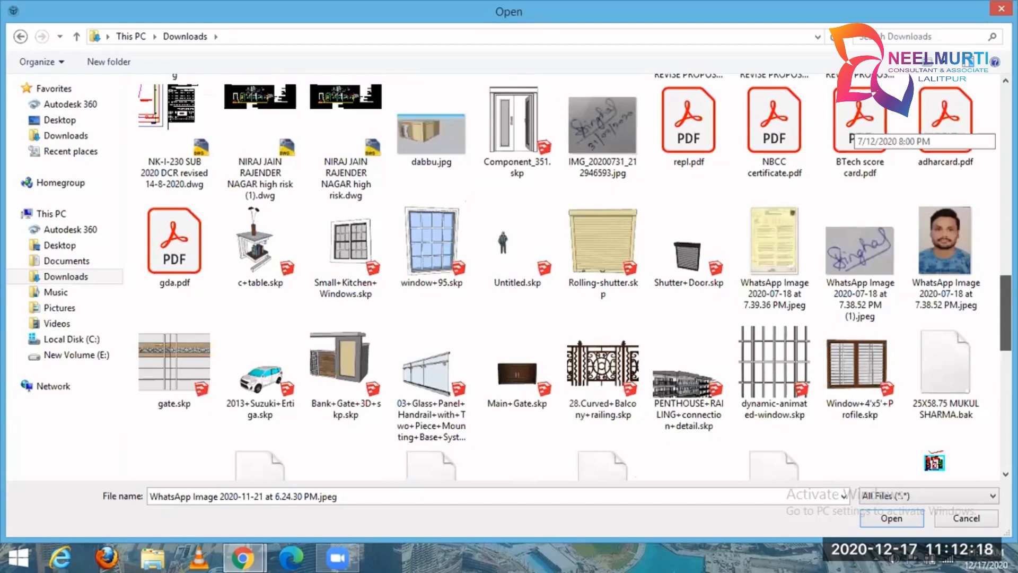
{"action": "scroll", "coordinate": [853, 128], "scroll_direction": "up", "scroll_amount": 10}
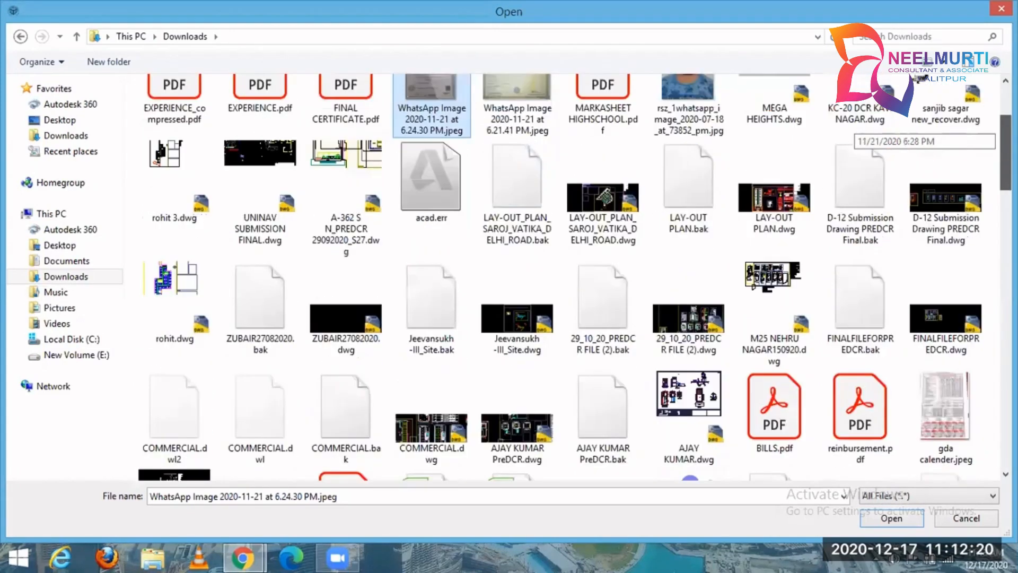
{"action": "scroll", "coordinate": [854, 127], "scroll_direction": "up", "scroll_amount": 1}
{"action": "scroll", "coordinate": [854, 127], "scroll_direction": "up", "scroll_amount": 1}
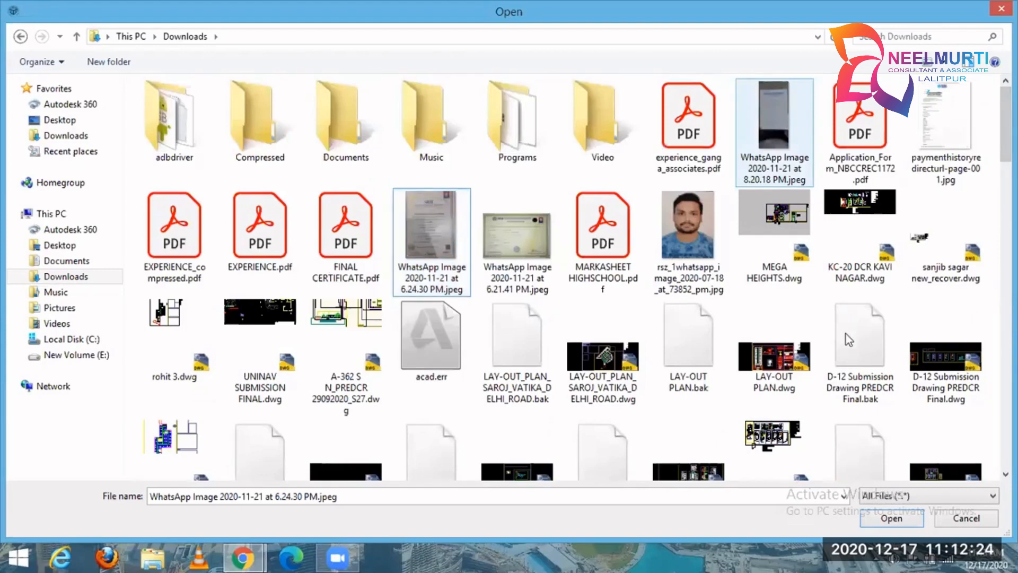
Try to copy "WhatsApp Image 2020-11-21 at 8.20.18 PM.jpeg" from the Downloads folder to the desktop.
{"action": "right_click", "coordinate": [795, 150]}
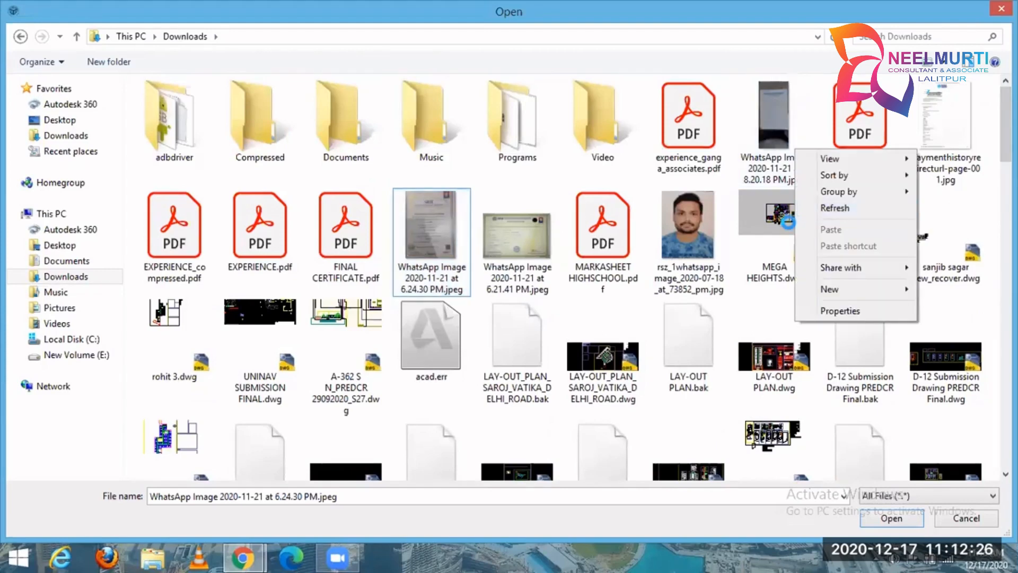
{"action": "left_click", "coordinate": [784, 217]}
{"action": "right_click", "coordinate": [784, 218]}
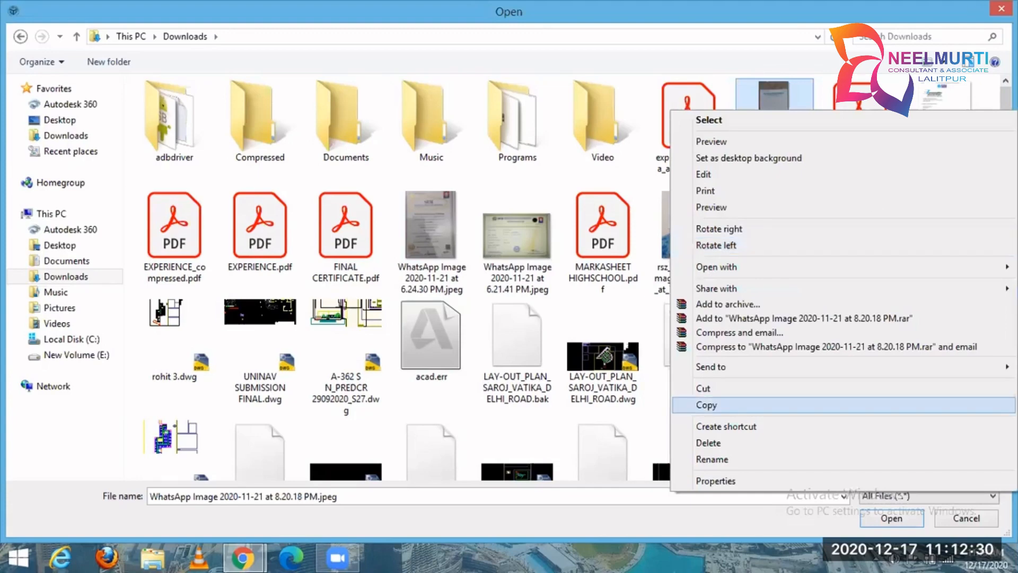
{"action": "left_click", "coordinate": [743, 404]}
{"action": "left_click", "coordinate": [1001, 8]}
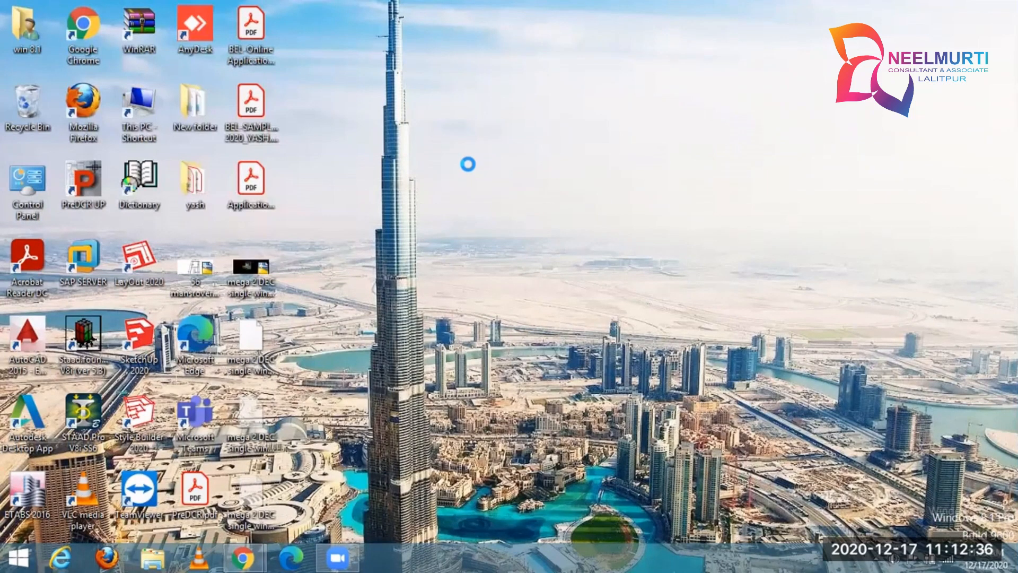
{"action": "right_click", "coordinate": [470, 176]}
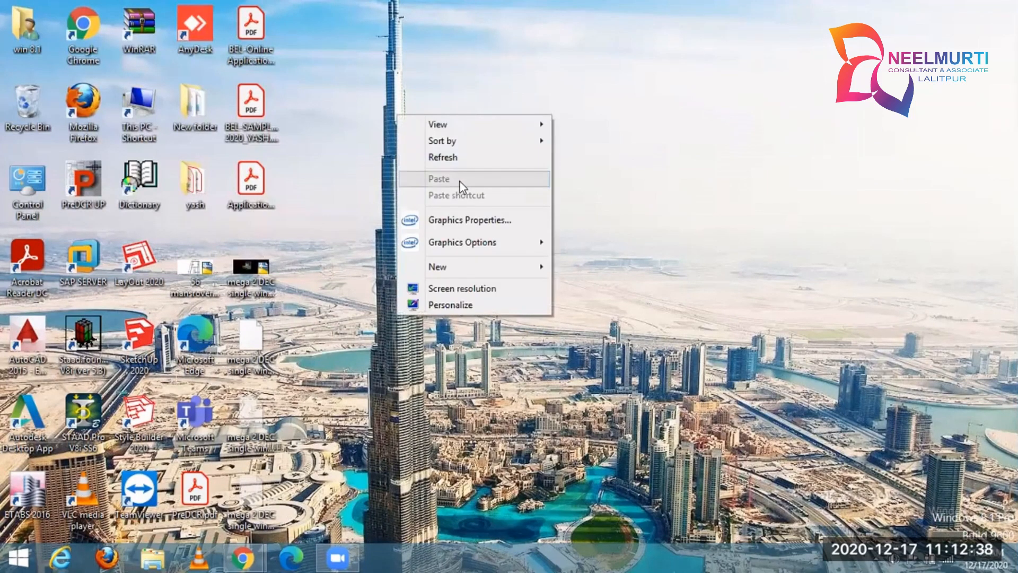
{"action": "left_click", "coordinate": [562, 191]}
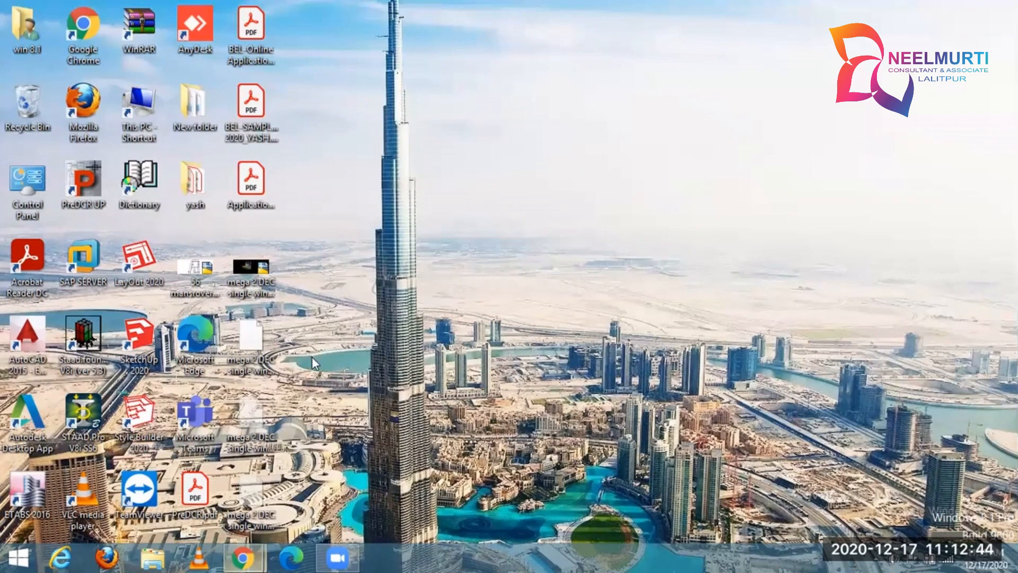
Reopen the signature file selection, copy "WhatsApp Image 2020-11-21 at 8.20.18 PM.jpeg" from Downloads into the Desktop folder, and close the selection.
{"action": "left_click", "coordinate": [243, 557]}
{"action": "left_click", "coordinate": [202, 110]}
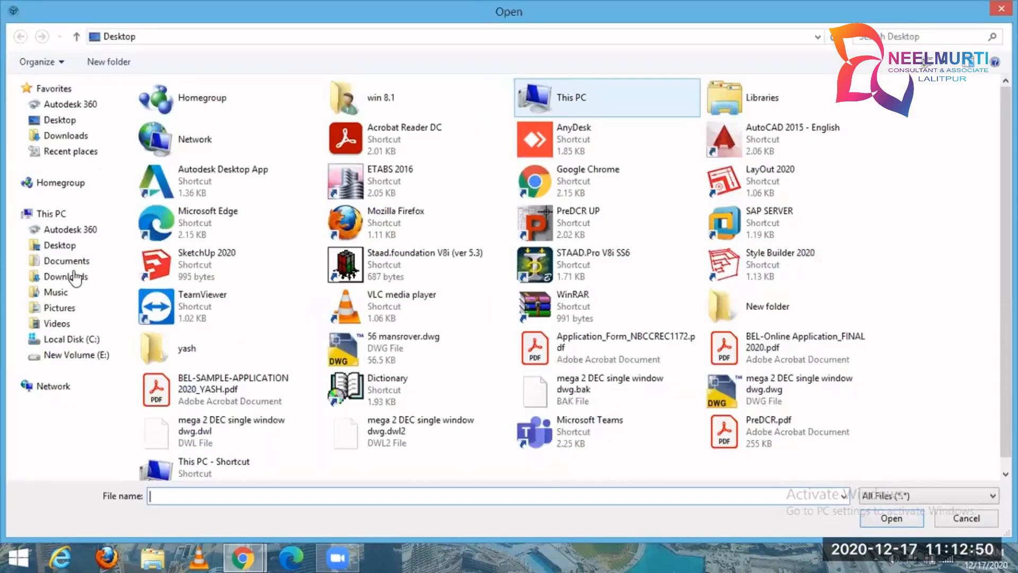
{"action": "left_click", "coordinate": [73, 276]}
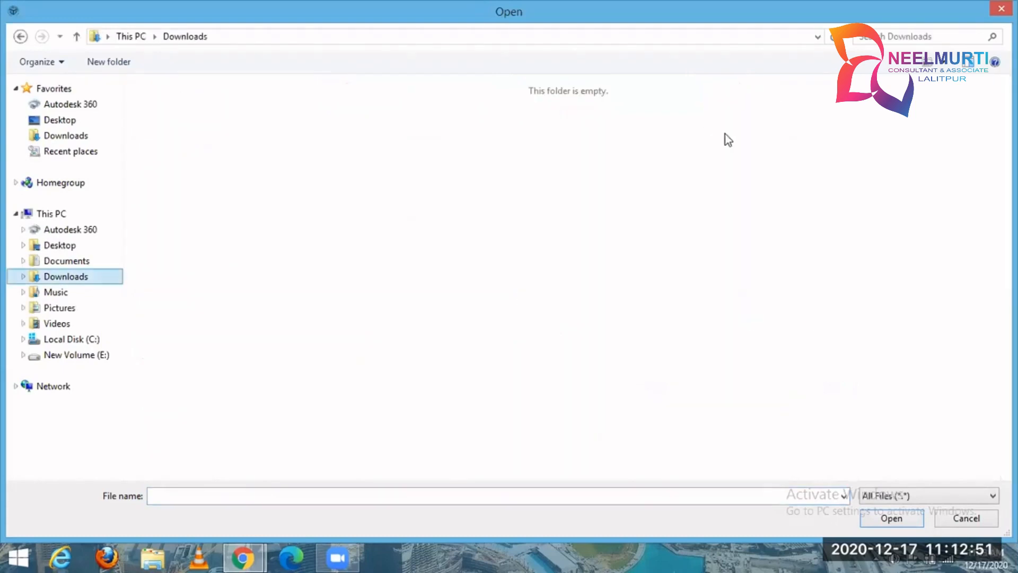
{"action": "left_click", "coordinate": [771, 126]}
{"action": "right_click", "coordinate": [771, 125]}
{"action": "left_click", "coordinate": [758, 421]}
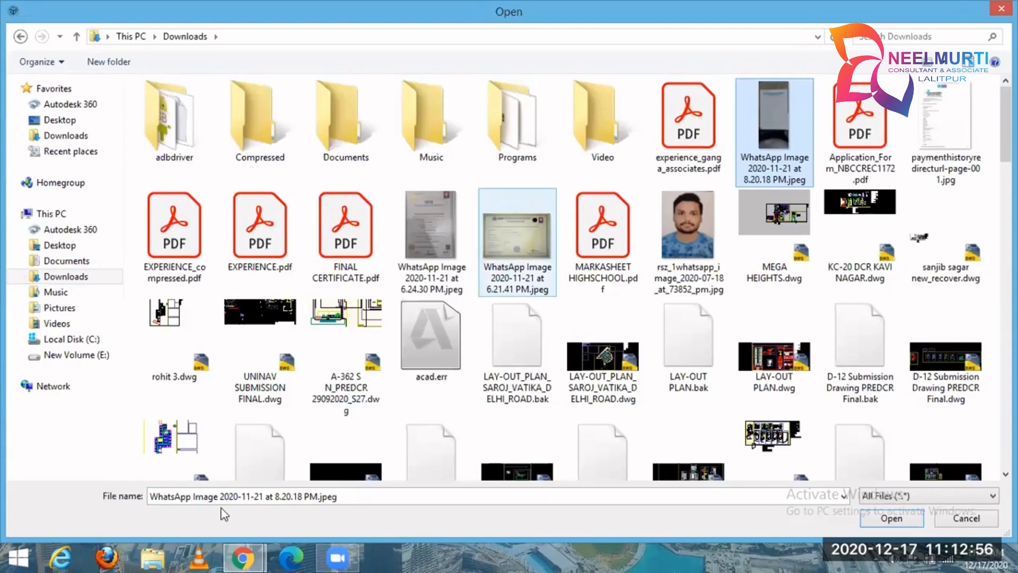
{"action": "left_click", "coordinate": [242, 557]}
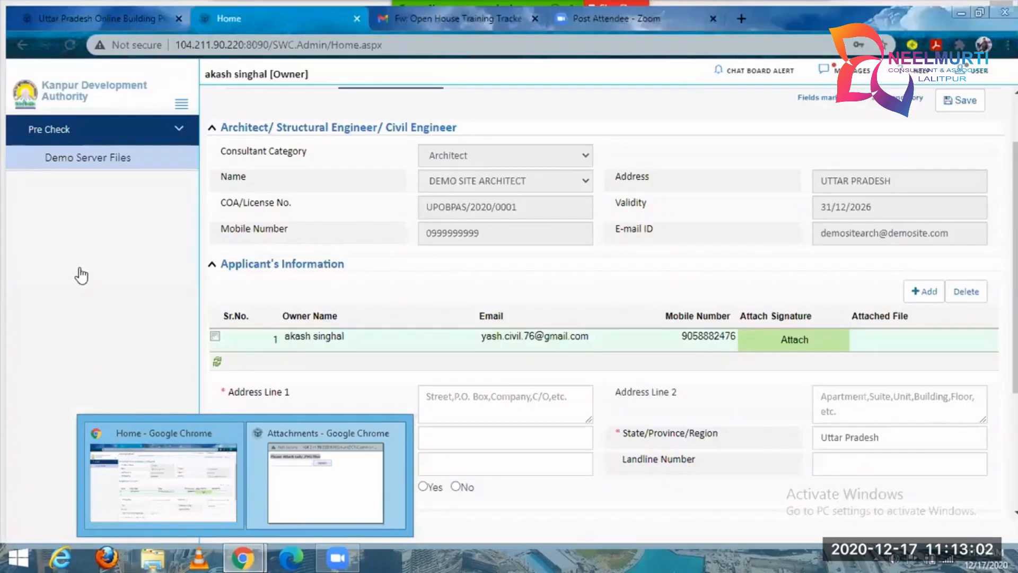
{"action": "left_click", "coordinate": [72, 246]}
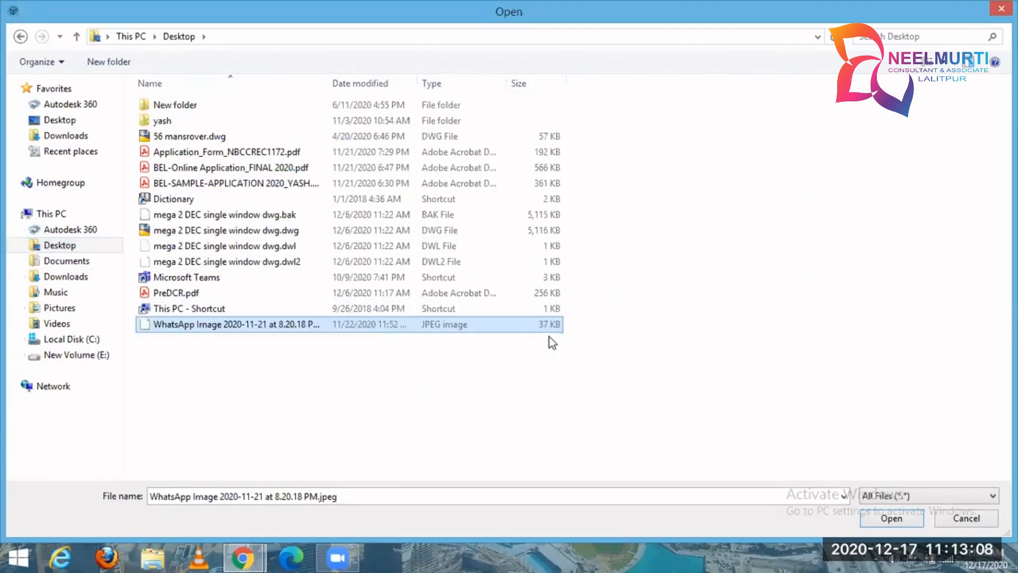
{"action": "left_click", "coordinate": [993, 9]}
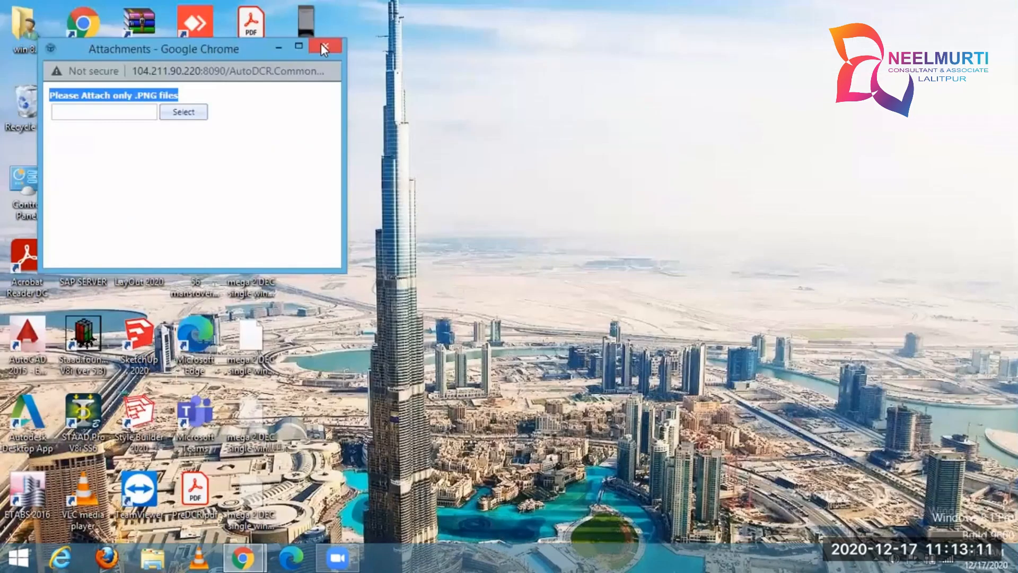
Check the copied WhatsApp image on the desktop.
{"action": "left_click", "coordinate": [320, 44]}
{"action": "left_click", "coordinate": [318, 57]}
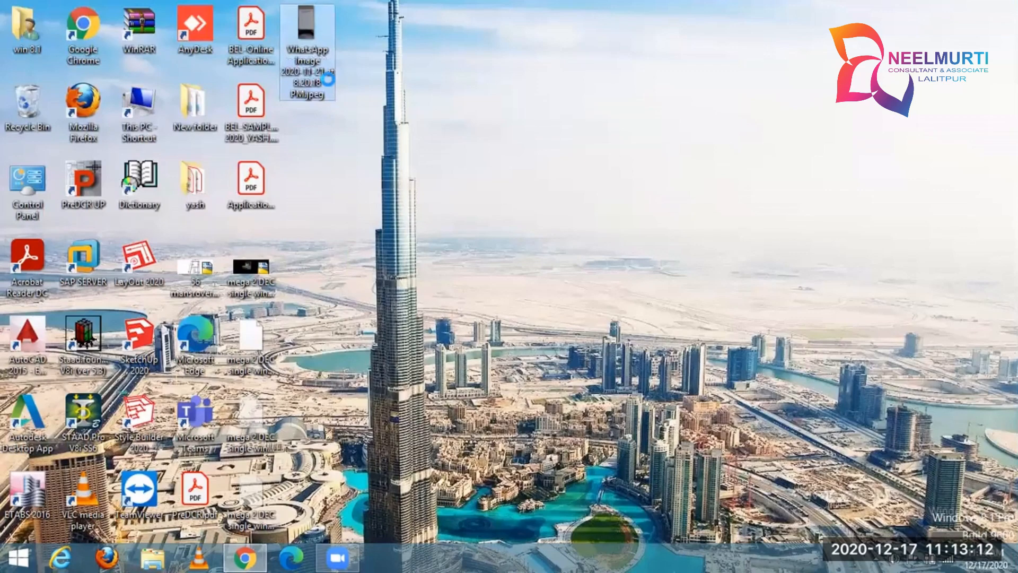
{"action": "key", "text": "super+e"}
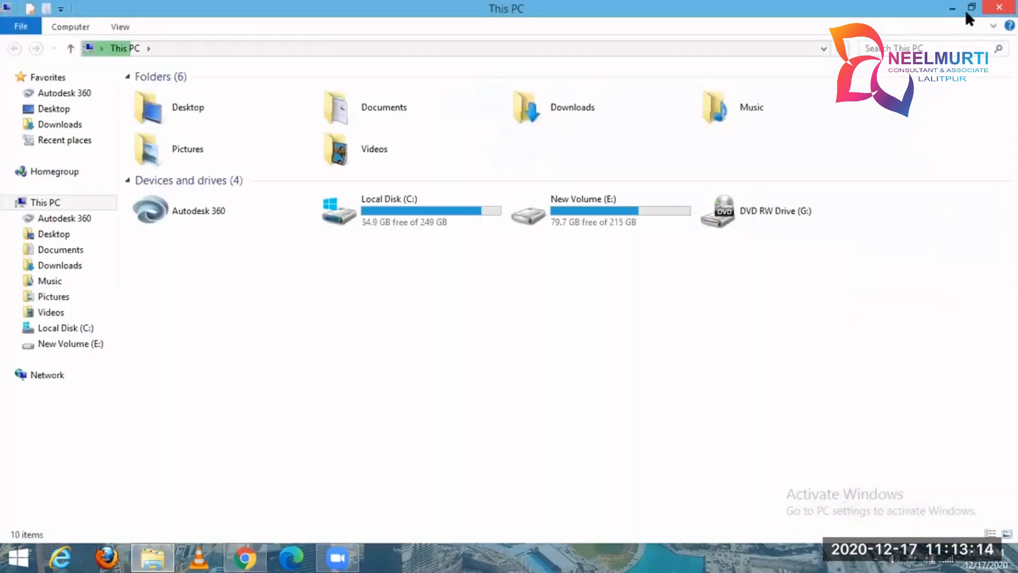
{"action": "left_click", "coordinate": [999, 8]}
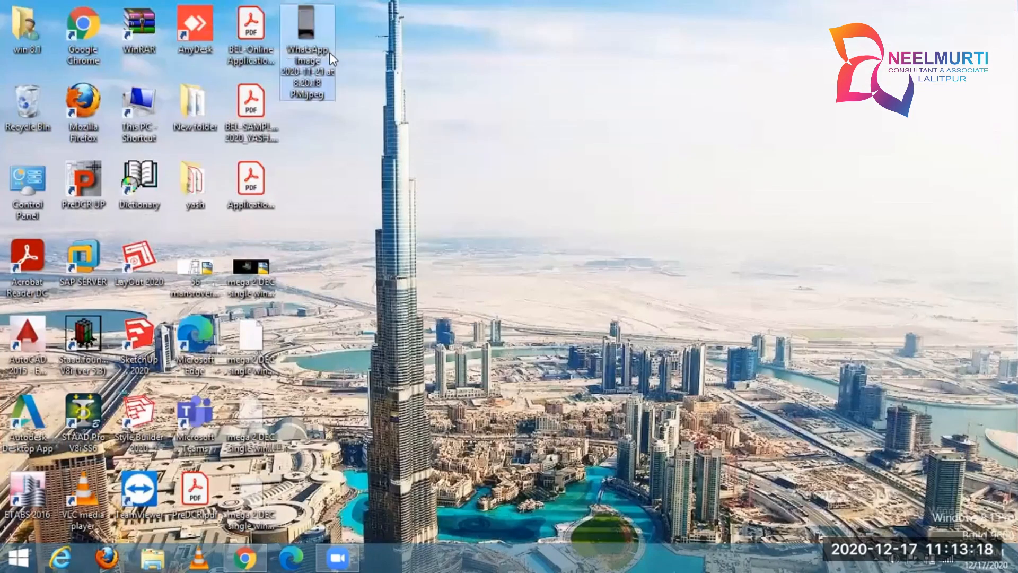
{"action": "mouse_move", "coordinate": [332, 58]}
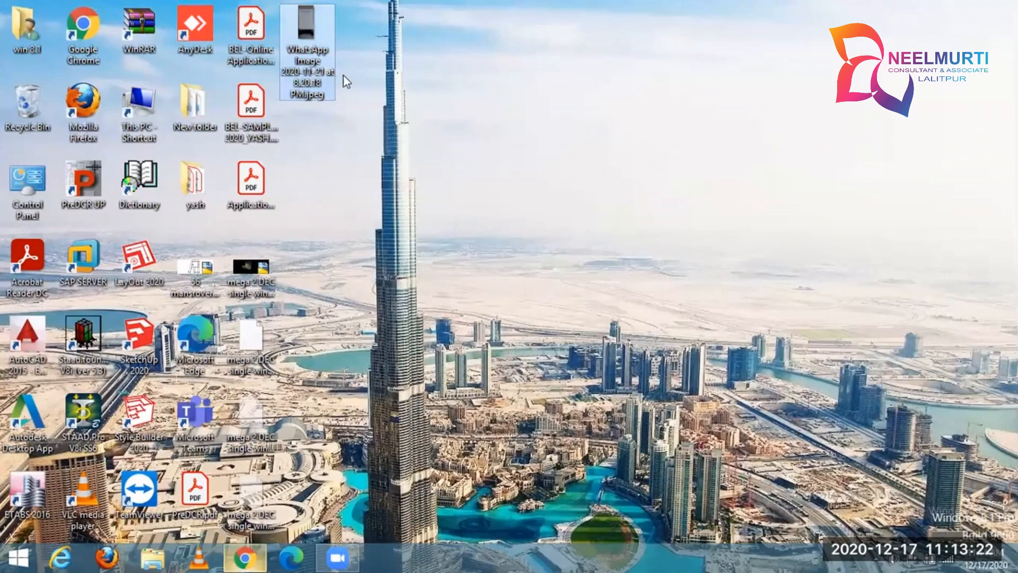
Switch to Chrome, search Google in a new tab for "jpg to png conversion", and open the jpg2png.com converter.
{"action": "key", "text": "alt+Tab"}
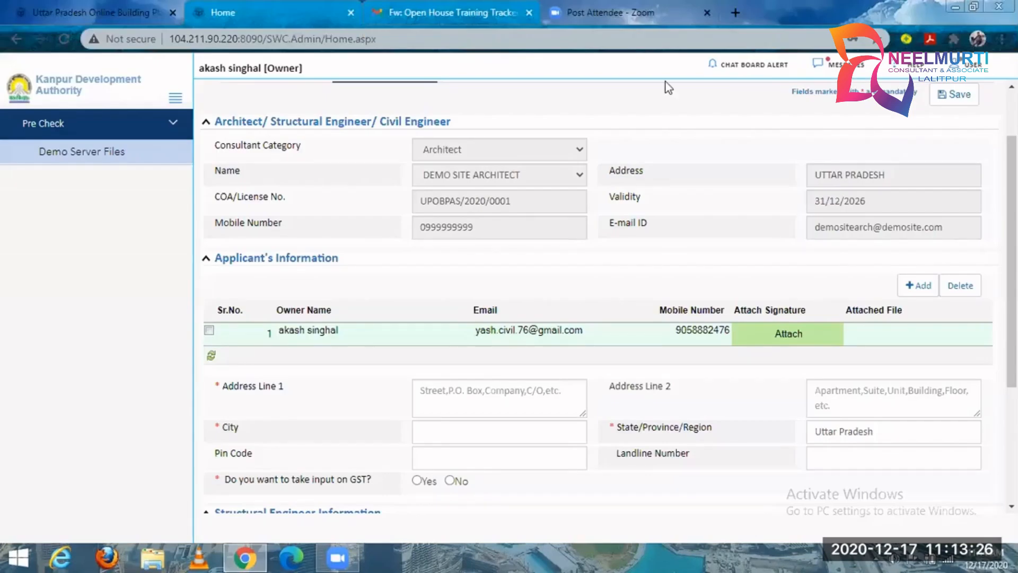
{"action": "key", "text": "ctrl+t"}
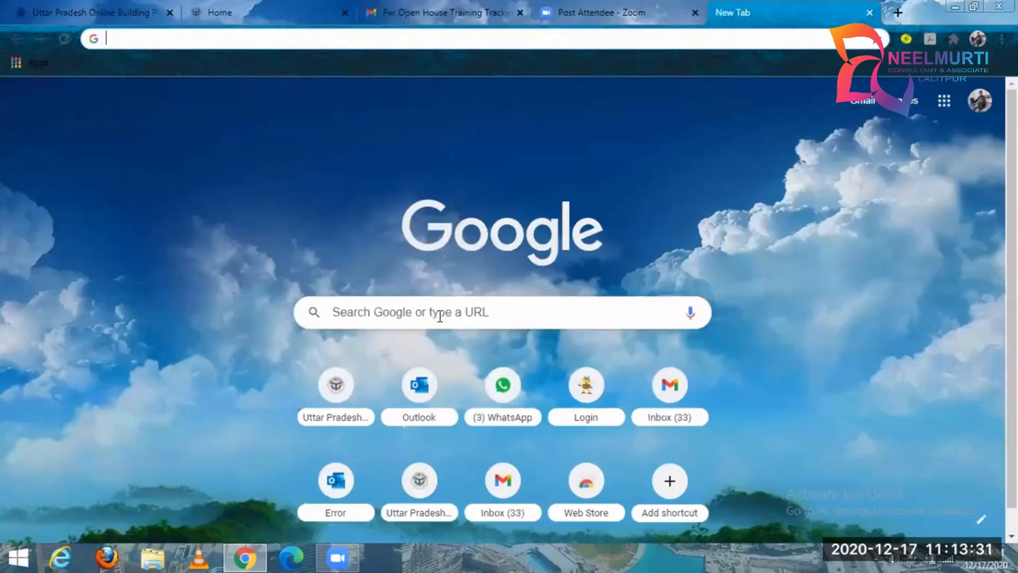
{"action": "left_click", "coordinate": [440, 316]}
{"action": "type", "text": "jp"}
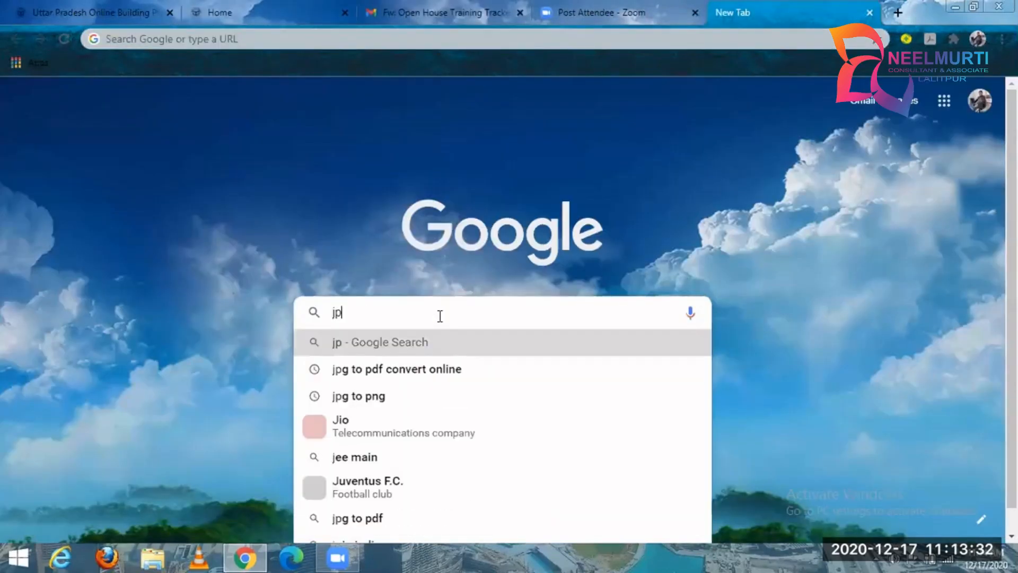
{"action": "type", "text": "g to p"}
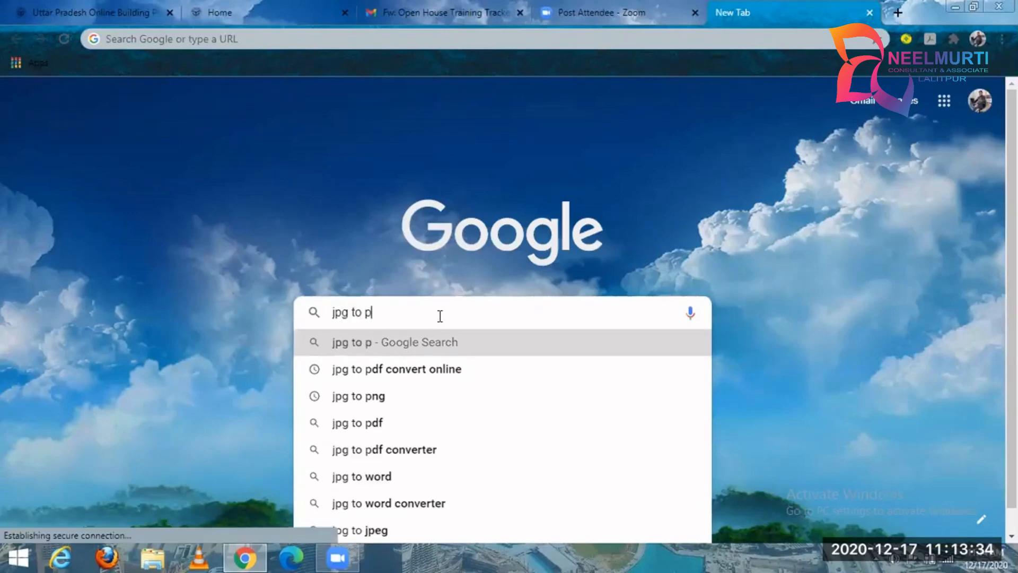
{"action": "type", "text": "nd"}
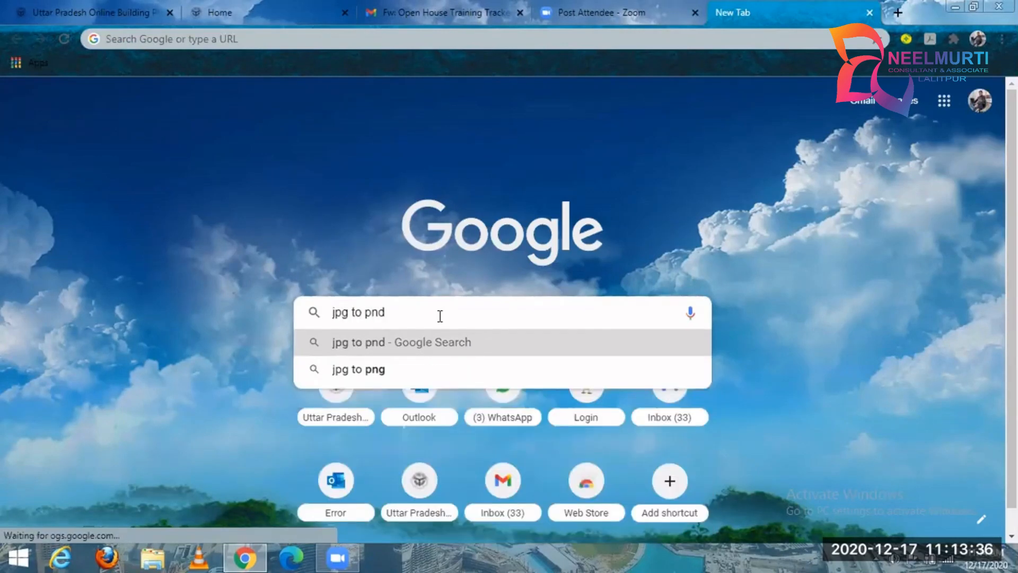
{"action": "key", "text": "BackSpace"}
{"action": "type", "text": "g conc"}
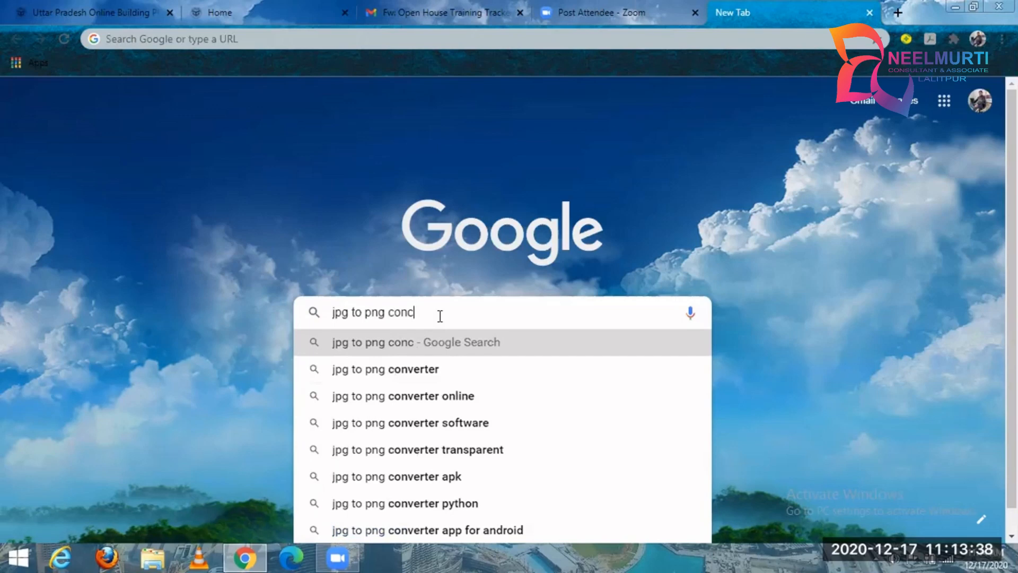
{"action": "key", "text": "BackSpace"}
{"action": "type", "text": "versio"}
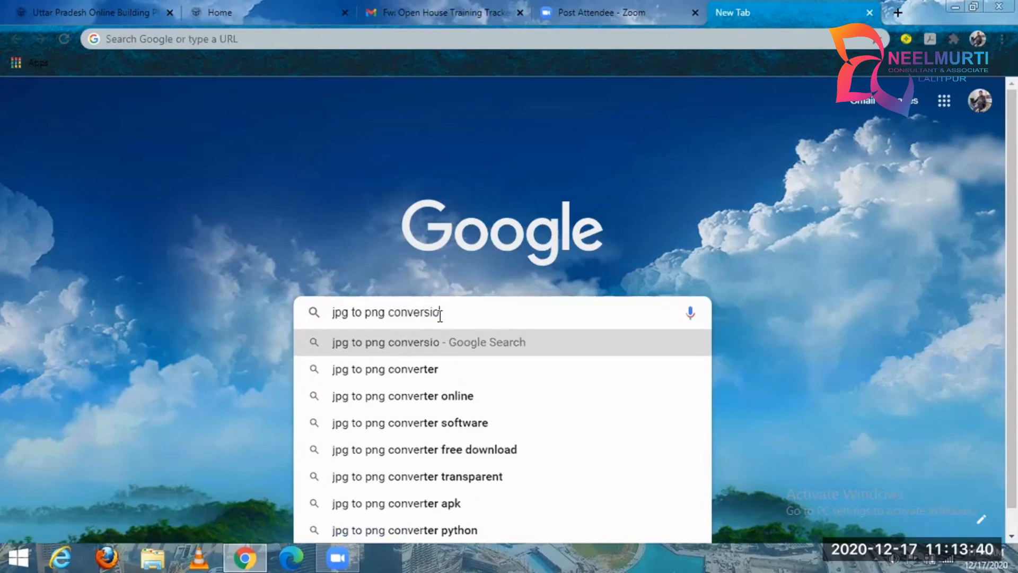
{"action": "type", "text": "n"}
{"action": "key", "text": "Return"}
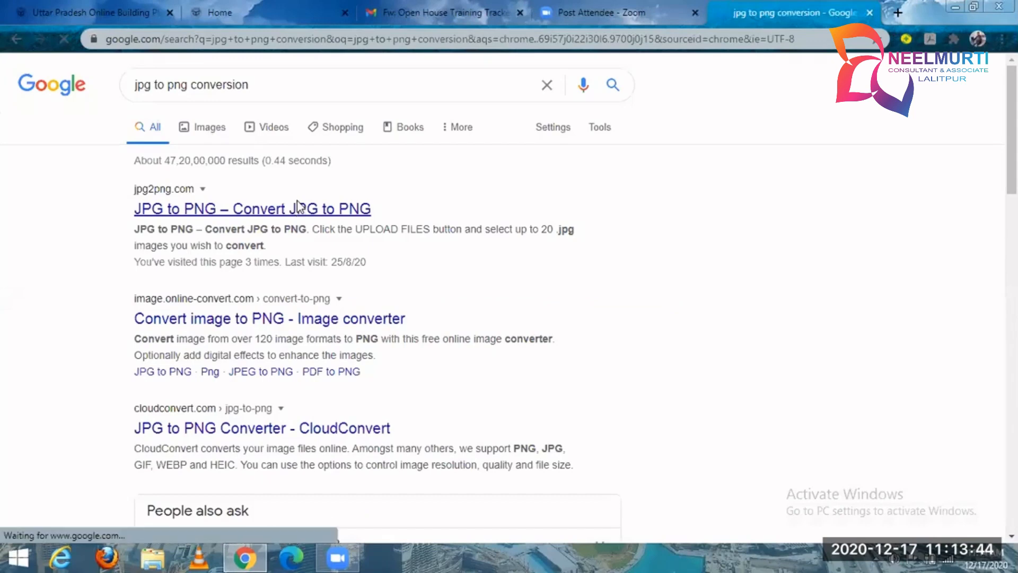
{"action": "left_click", "coordinate": [325, 206]}
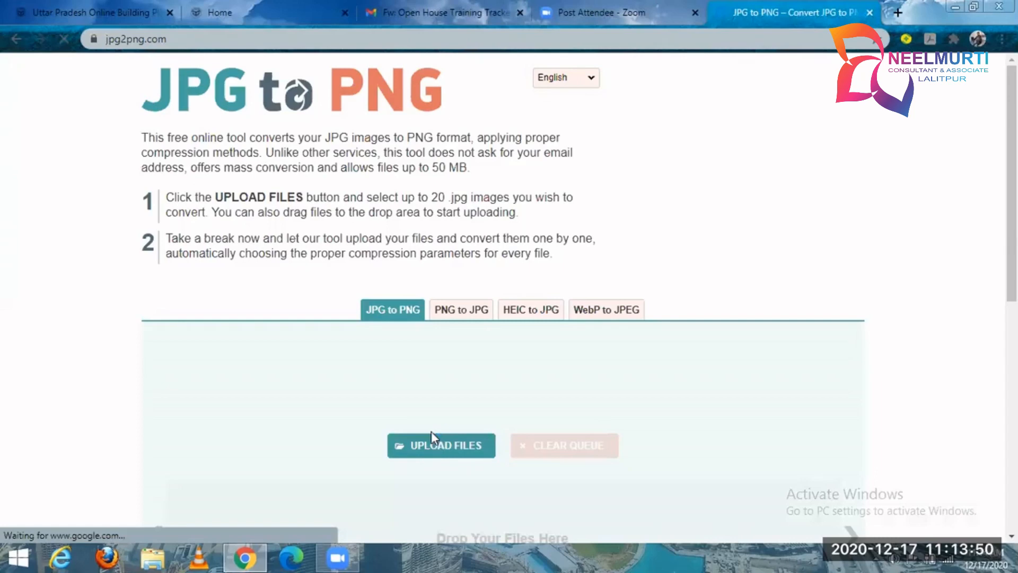
Convert "WhatsApp Image 2020-11-21 at 8.20.18 PM.jpeg" from the desktop to PNG, download it, and preview the downloaded file.
{"action": "left_click", "coordinate": [399, 334]}
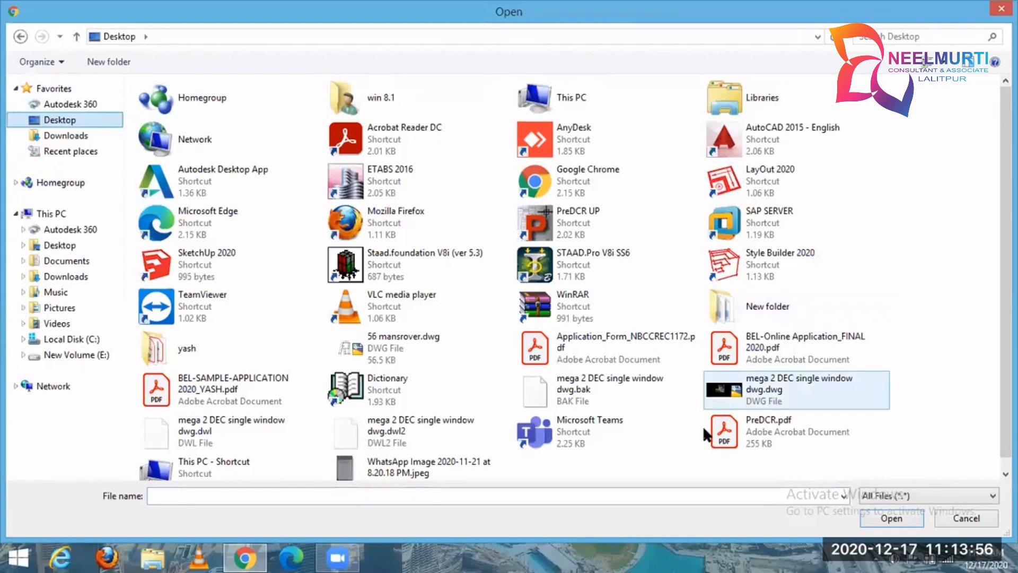
{"action": "left_click", "coordinate": [419, 469]}
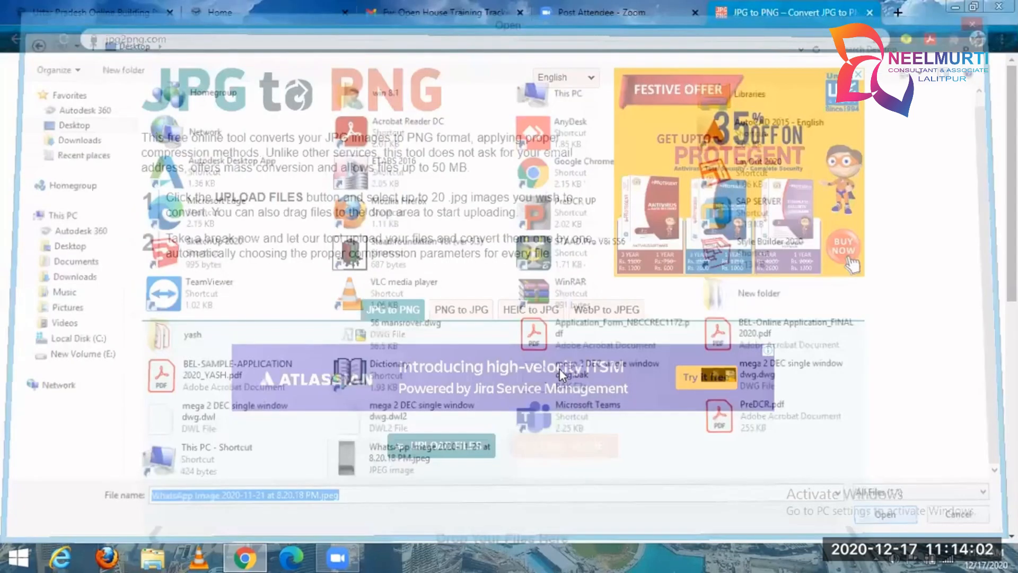
{"action": "scroll", "coordinate": [552, 373], "scroll_direction": "down", "scroll_amount": 3}
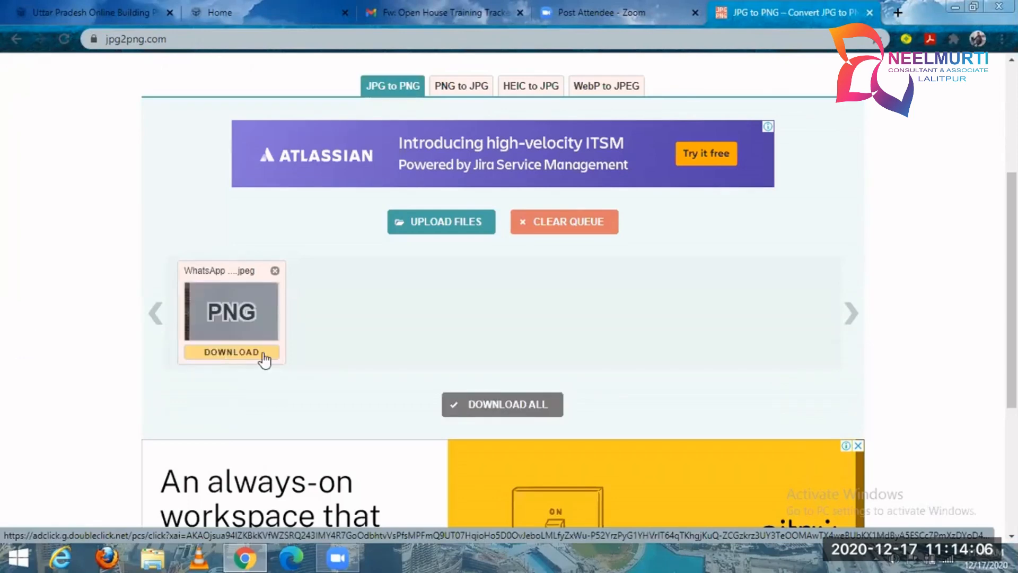
{"action": "left_click", "coordinate": [265, 353]}
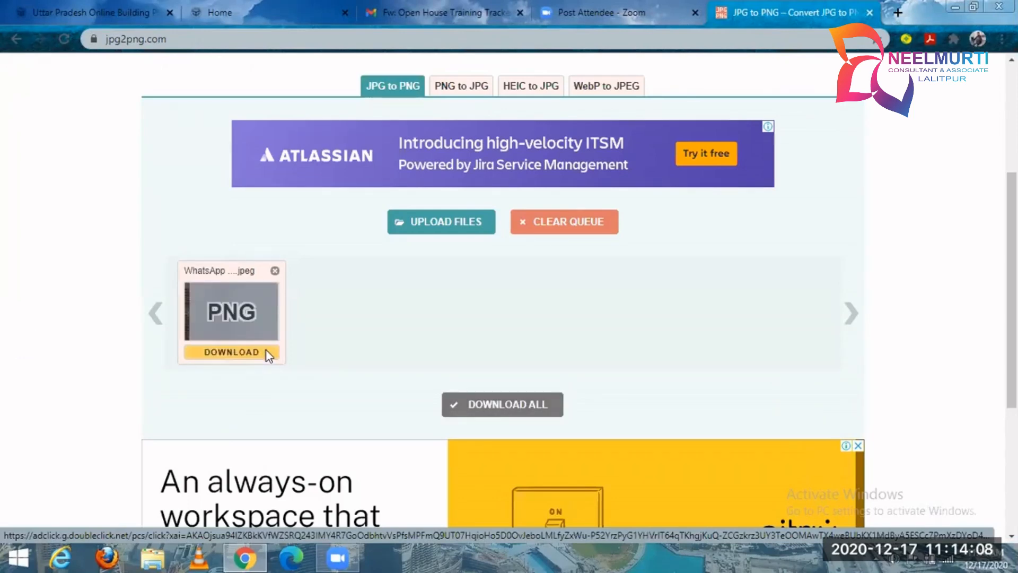
{"action": "left_click", "coordinate": [154, 524]}
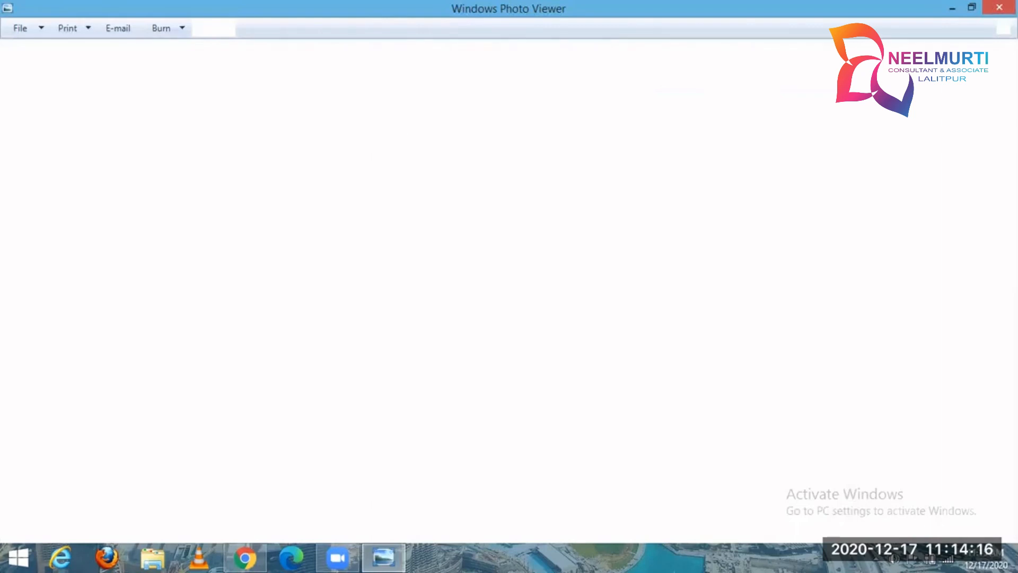
{"action": "left_click", "coordinate": [999, 7]}
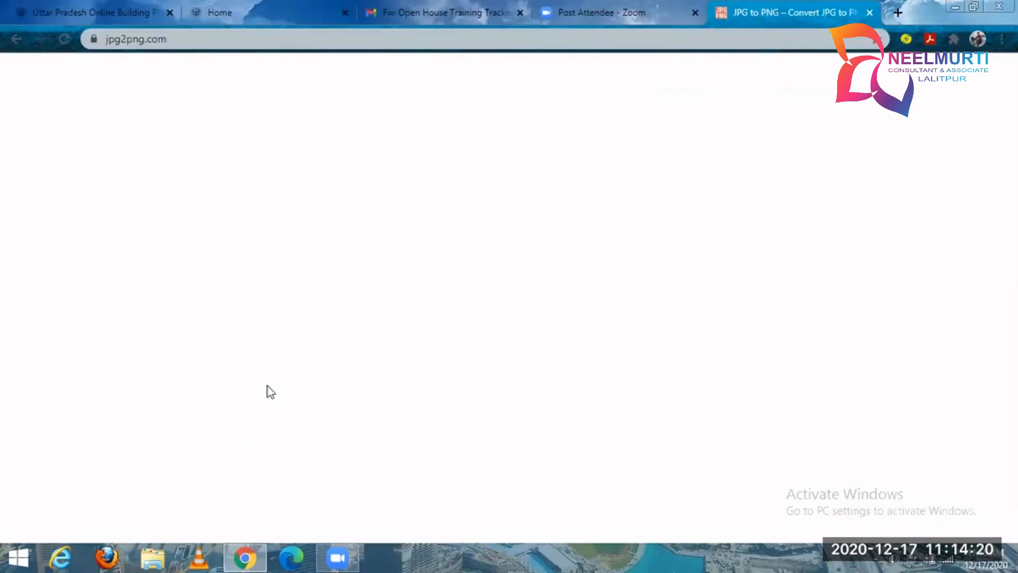
Return to the application form and try to attach "WhatsApp Image 2020-11-21 at 8.20.18 PM.png" from Downloads as the owner's signature.
{"action": "left_click", "coordinate": [241, 558]}
{"action": "left_click", "coordinate": [245, 558]}
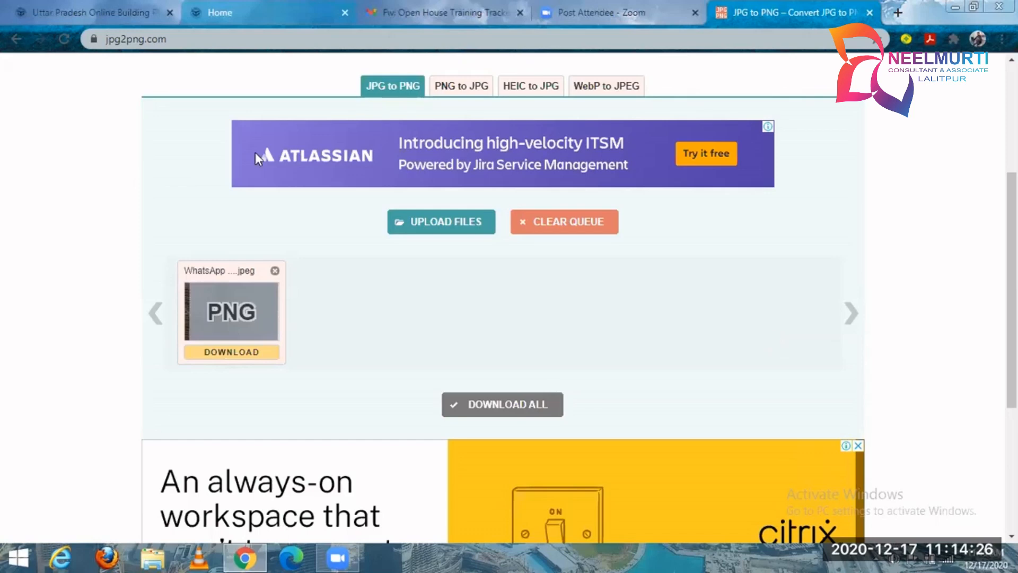
{"action": "left_click", "coordinate": [234, 13]}
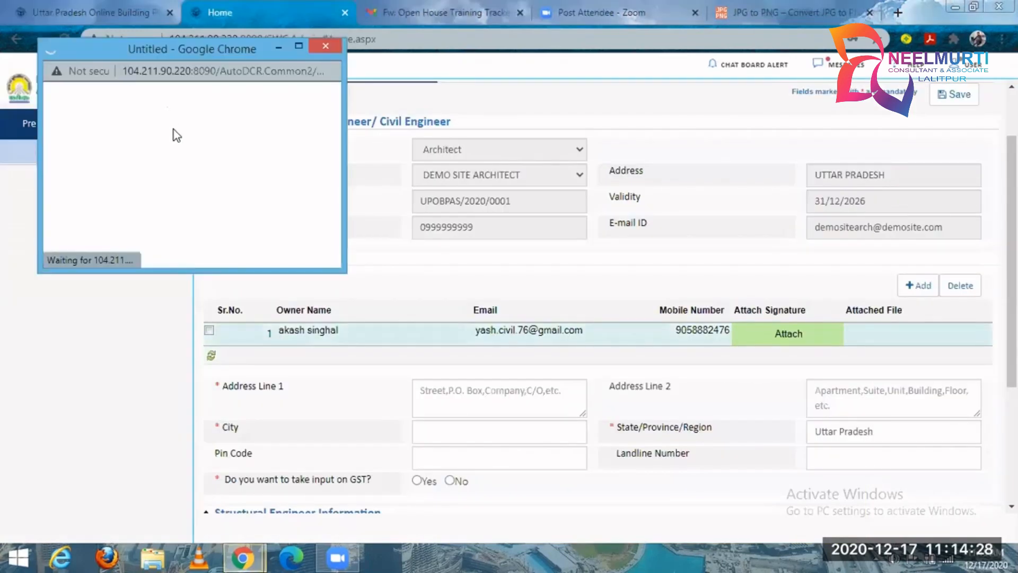
{"action": "left_click", "coordinate": [184, 112]}
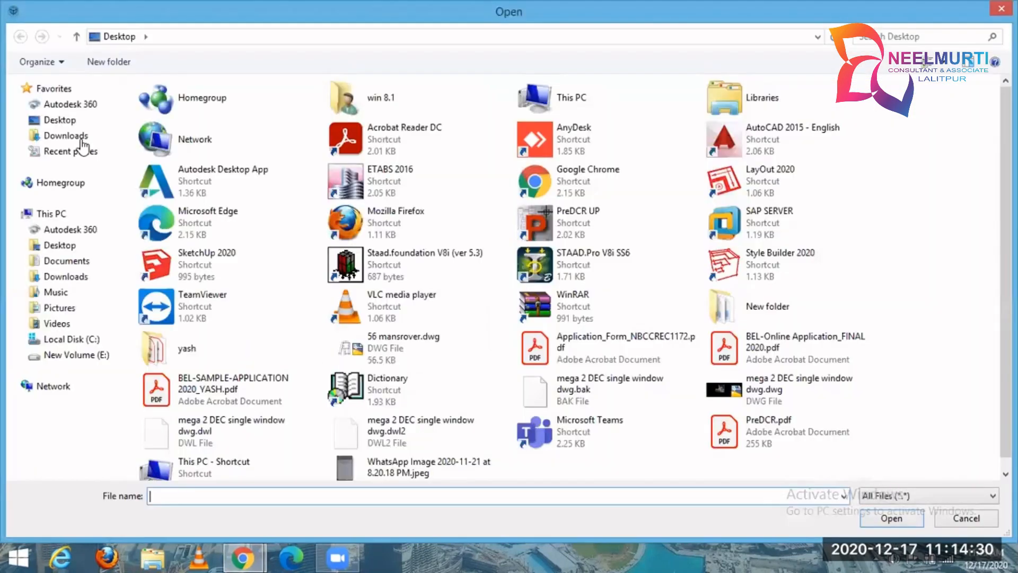
{"action": "left_click", "coordinate": [66, 136]}
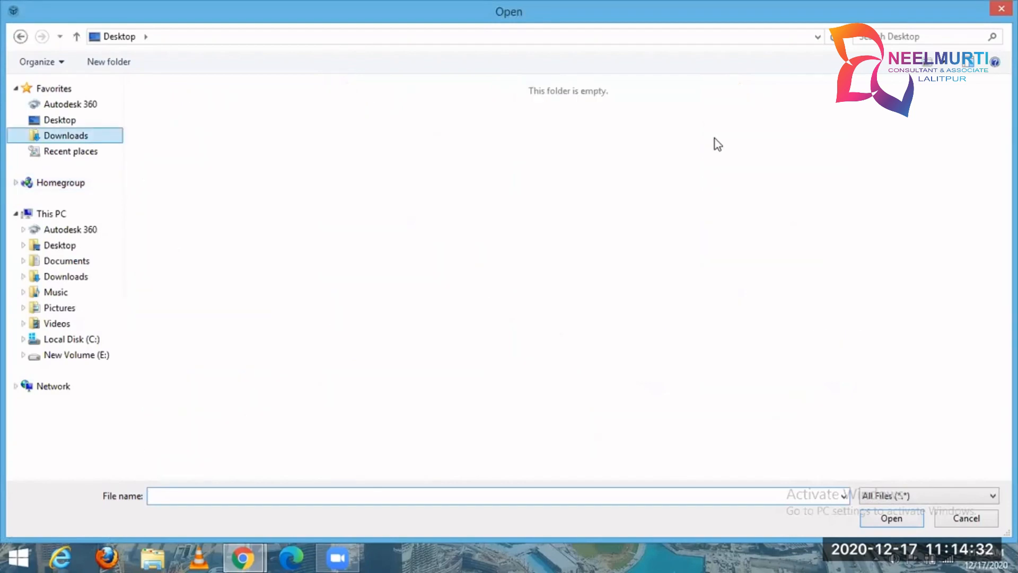
{"action": "left_click", "coordinate": [716, 178]}
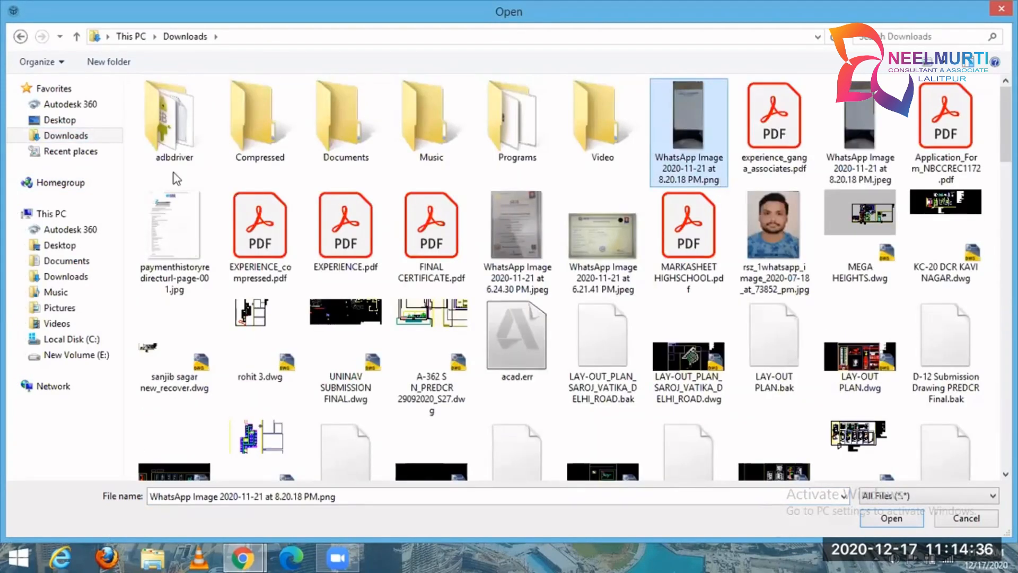
{"action": "key", "text": "Return"}
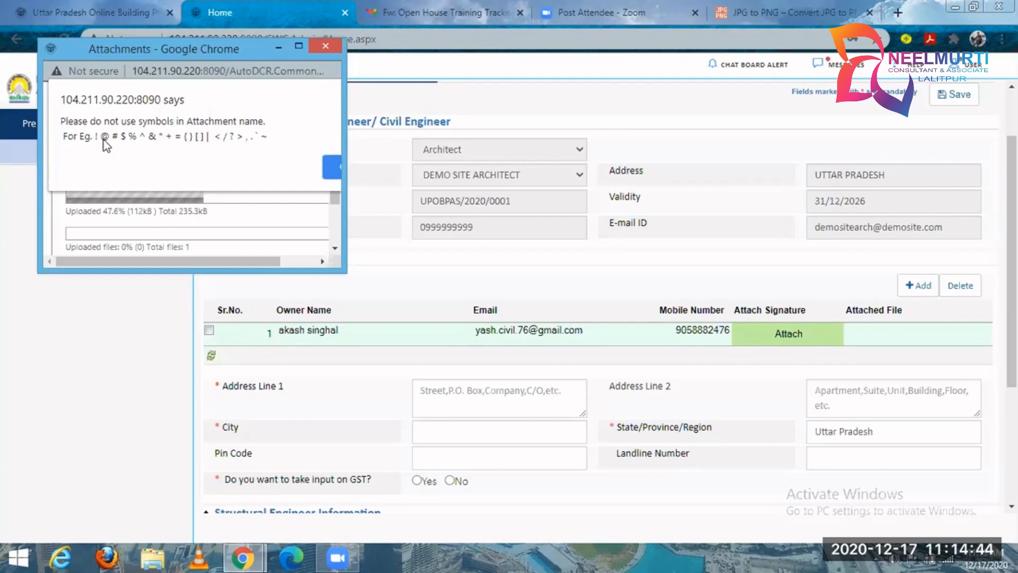
{"action": "left_click", "coordinate": [331, 50]}
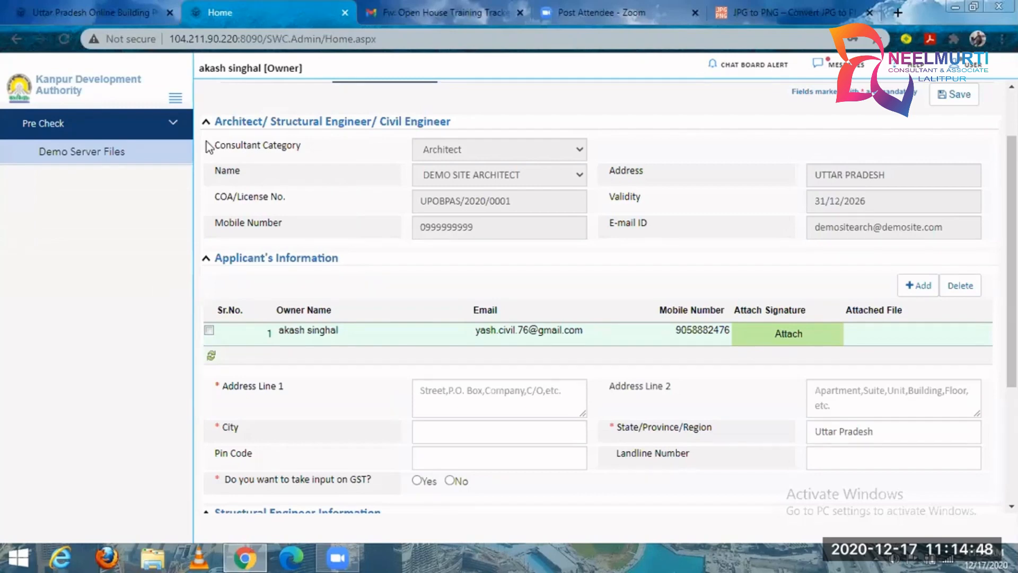
Find "WhatsApp Image 2020-11-21 at 8.20.18 PM.png" in the Downloads folder and rename it sign.png.
{"action": "left_click", "coordinate": [245, 554]}
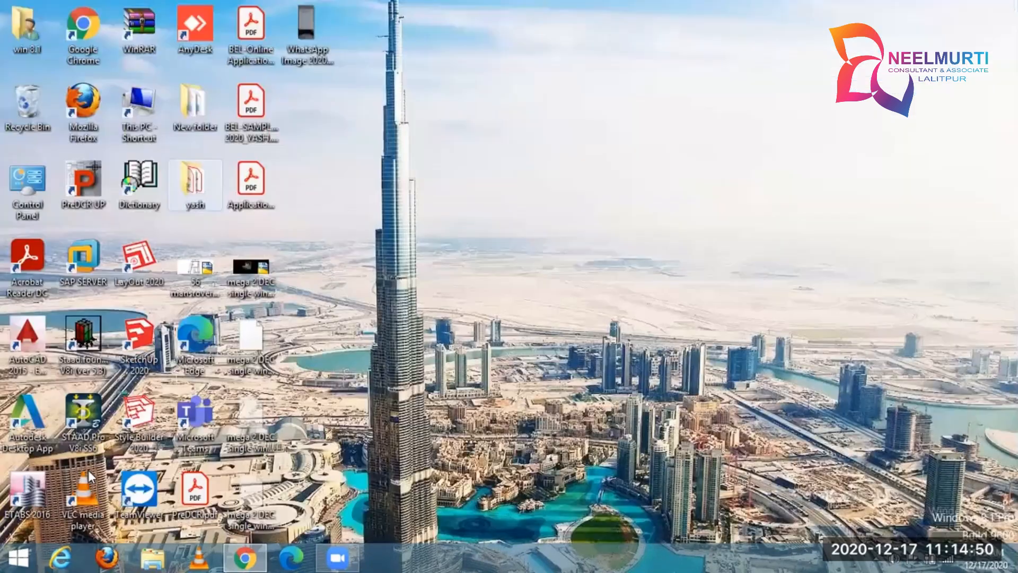
{"action": "left_click", "coordinate": [20, 21]}
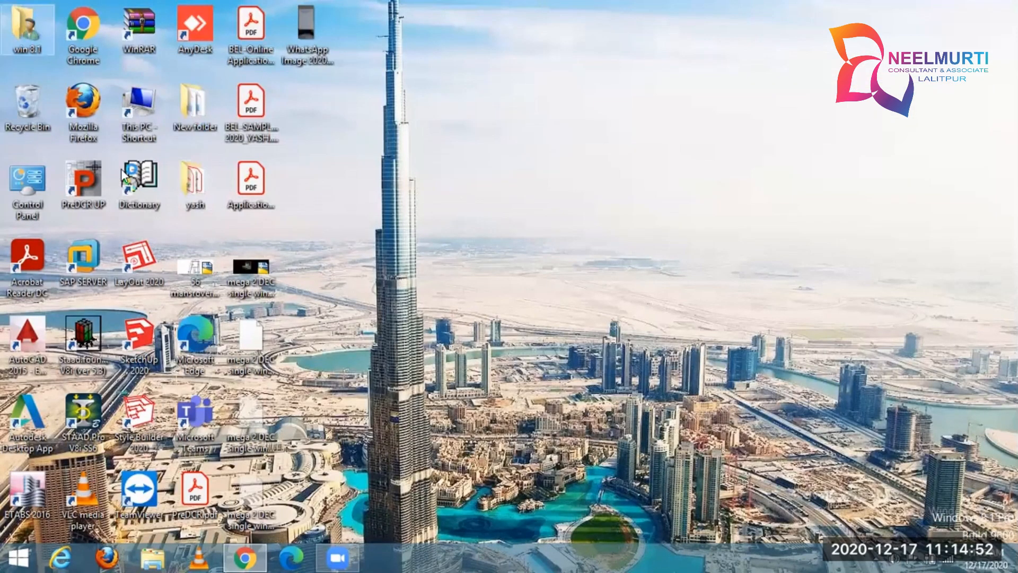
{"action": "key", "text": "Return"}
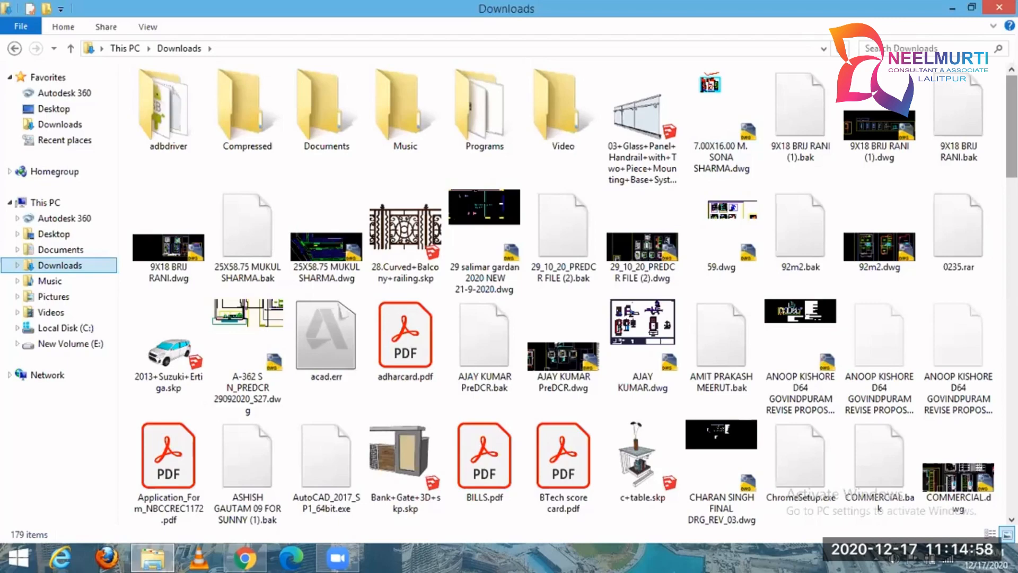
{"action": "left_click_drag", "start_coordinate": [1012, 149], "coordinate": [1011, 483]}
{"action": "left_click", "coordinate": [819, 405]}
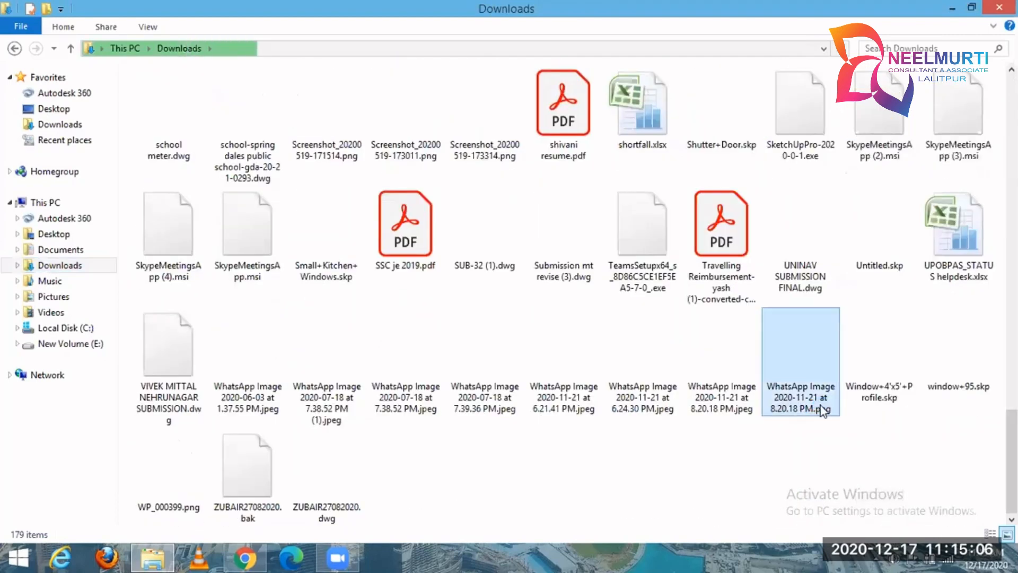
{"action": "right_click", "coordinate": [823, 383]}
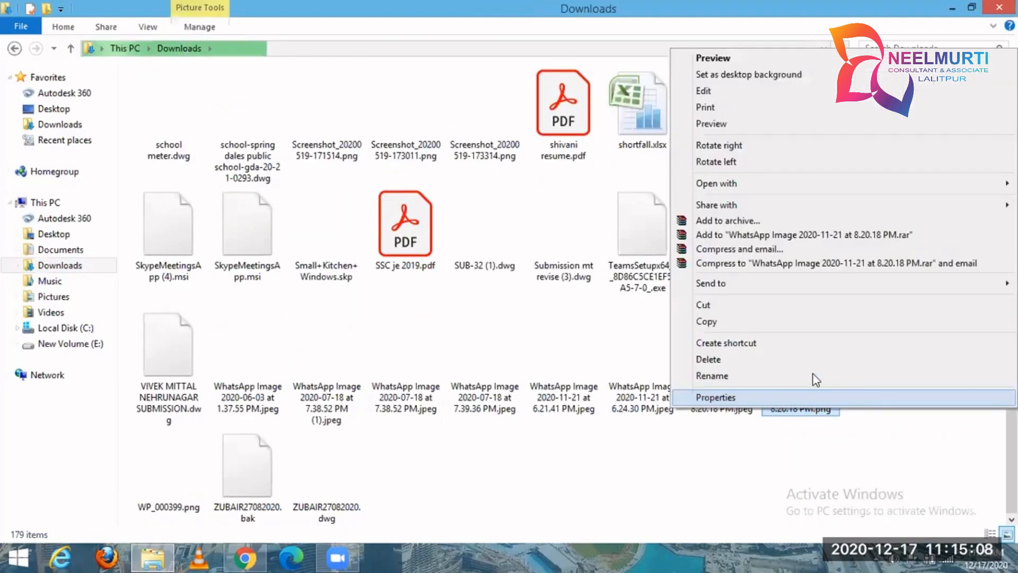
{"action": "left_click", "coordinate": [813, 374]}
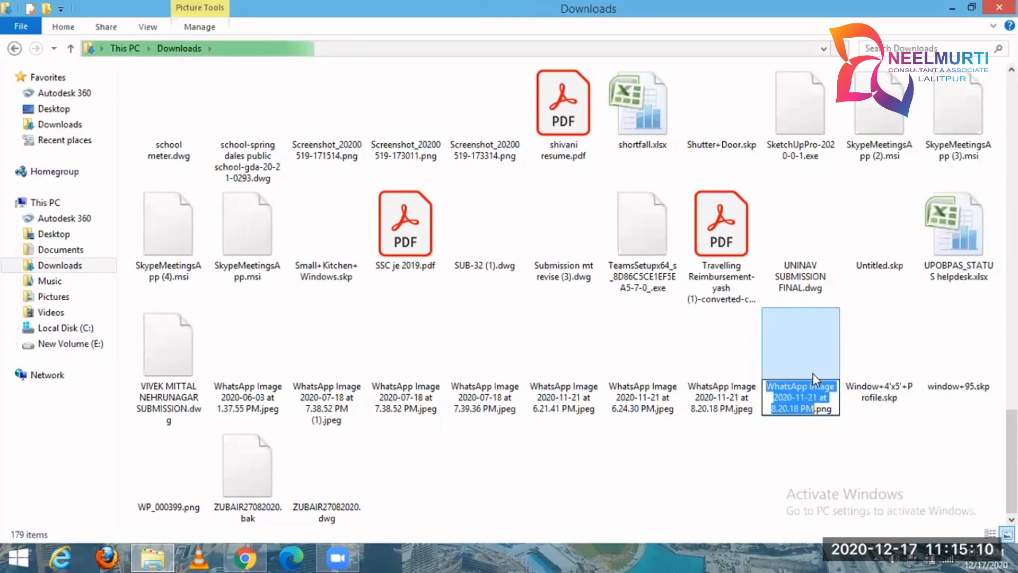
{"action": "type", "text": "sign"}
{"action": "key", "text": "Return"}
{"action": "key", "text": "Left"}
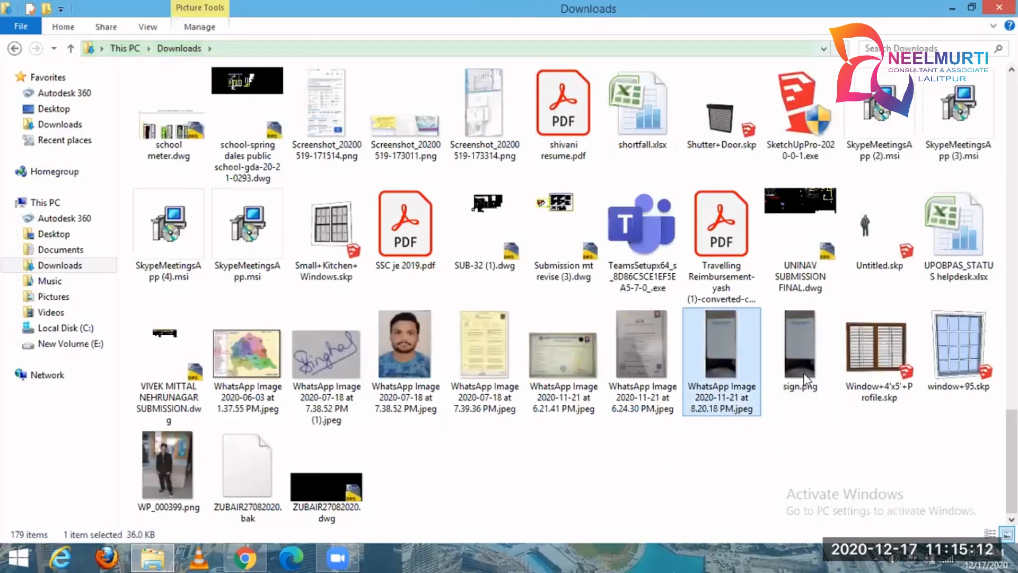
Copy sign.png to the desktop and attach it from there as the owner's signature in the applicant's information.
{"action": "left_click", "coordinate": [803, 374]}
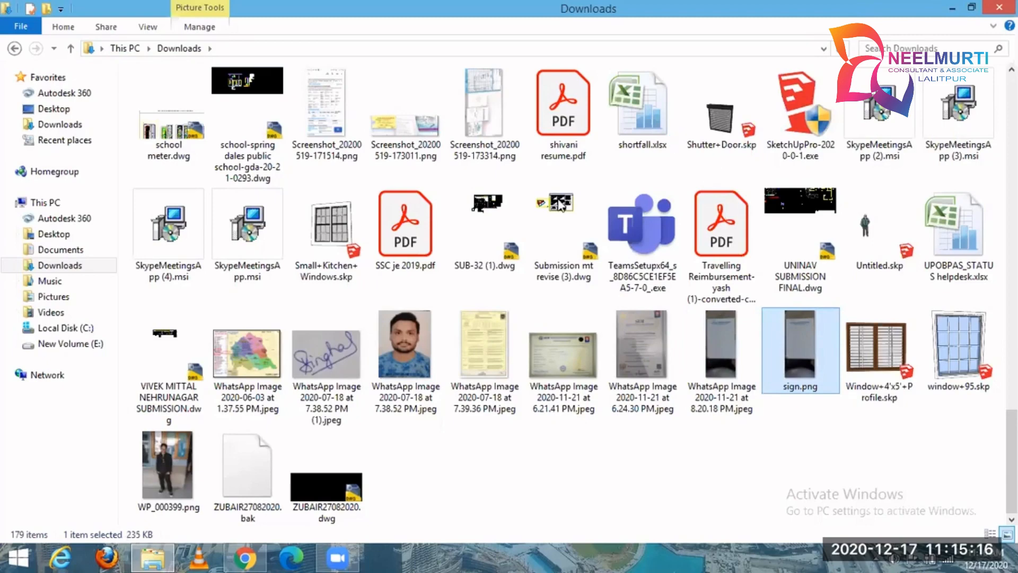
{"action": "key", "text": "super+d"}
{"action": "left_click", "coordinate": [258, 556]}
{"action": "left_click", "coordinate": [747, 332]}
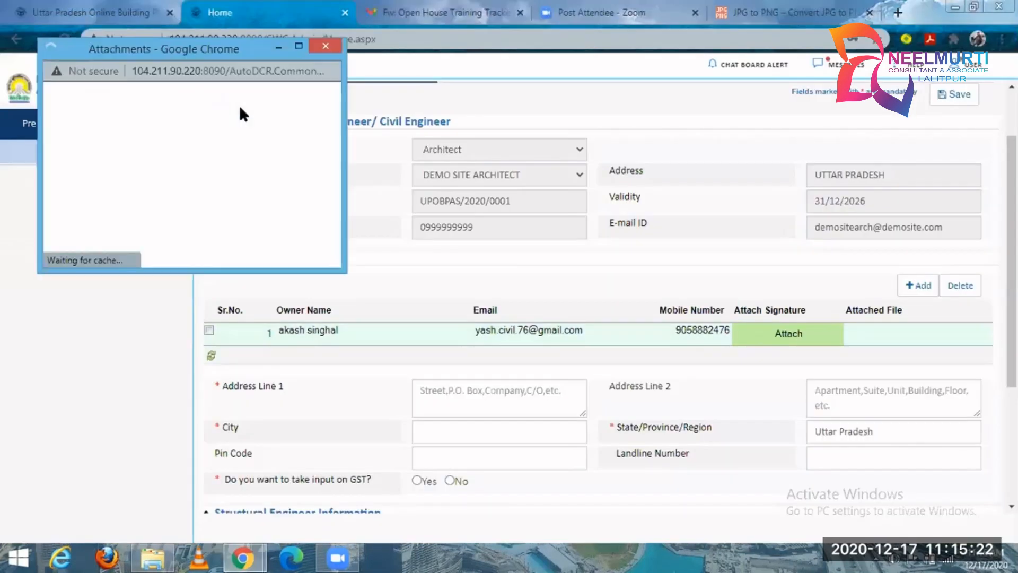
{"action": "left_click", "coordinate": [185, 112]}
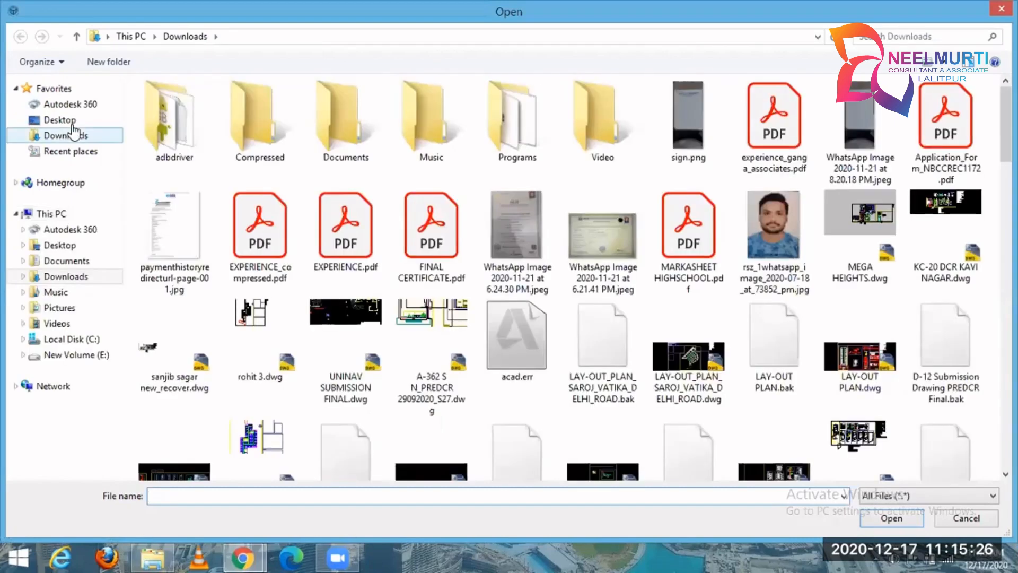
{"action": "left_click", "coordinate": [73, 122]}
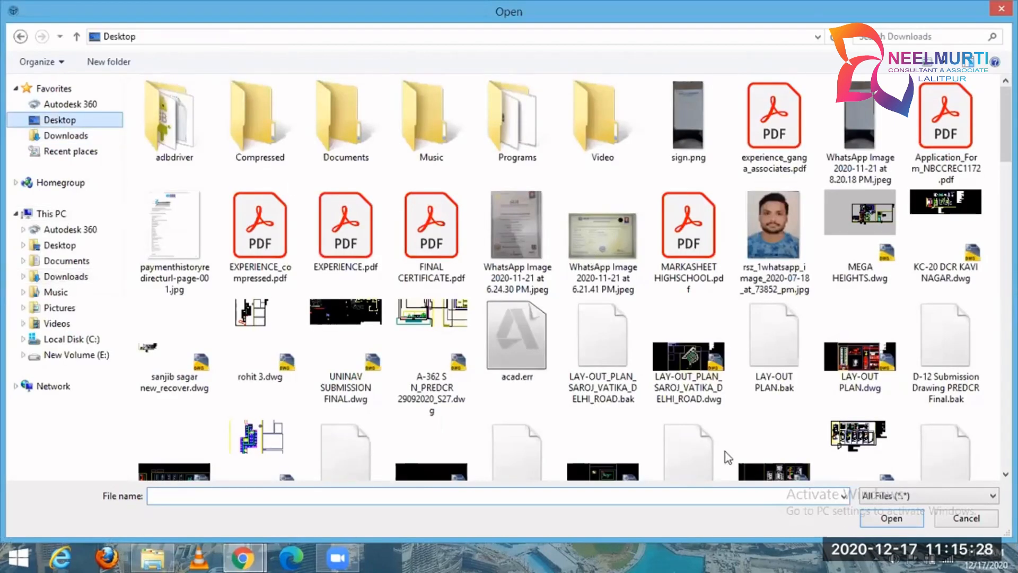
{"action": "left_click", "coordinate": [201, 463]}
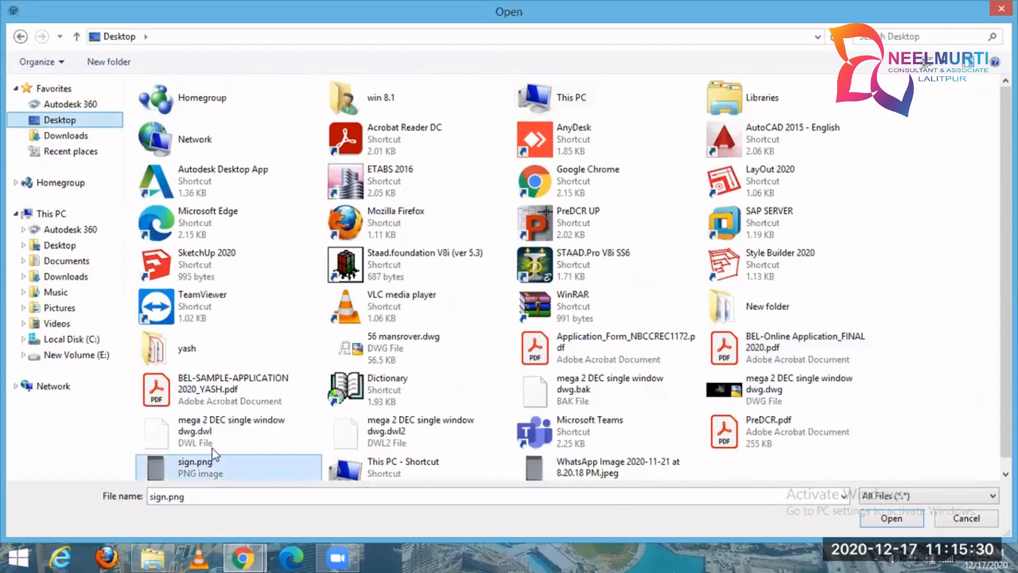
{"action": "key", "text": "Return"}
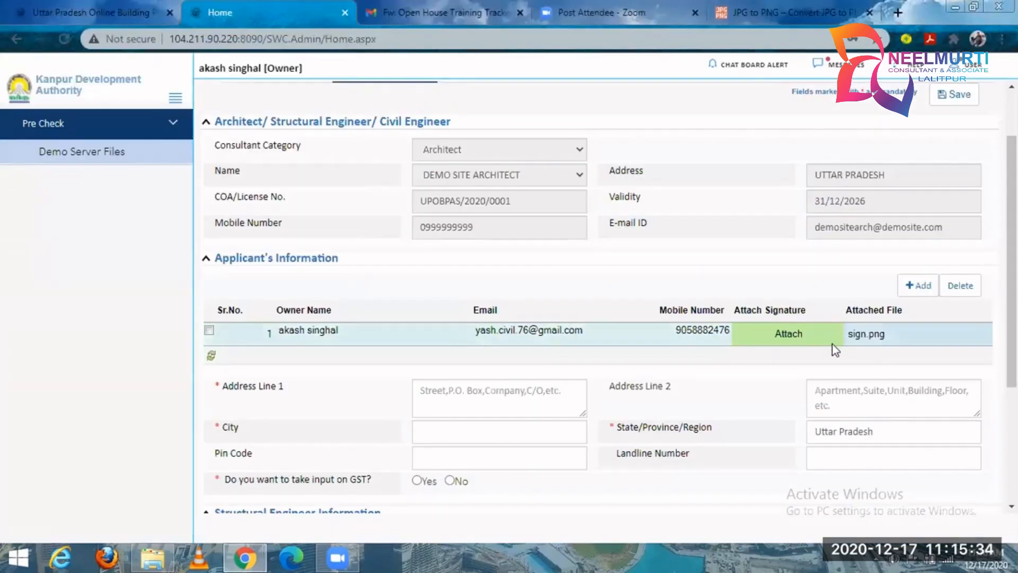
Review the applicant's address, GST, structural engineer and developer fields, and go back to the form's save option.
{"action": "scroll", "coordinate": [567, 318], "scroll_direction": "down", "scroll_amount": 3}
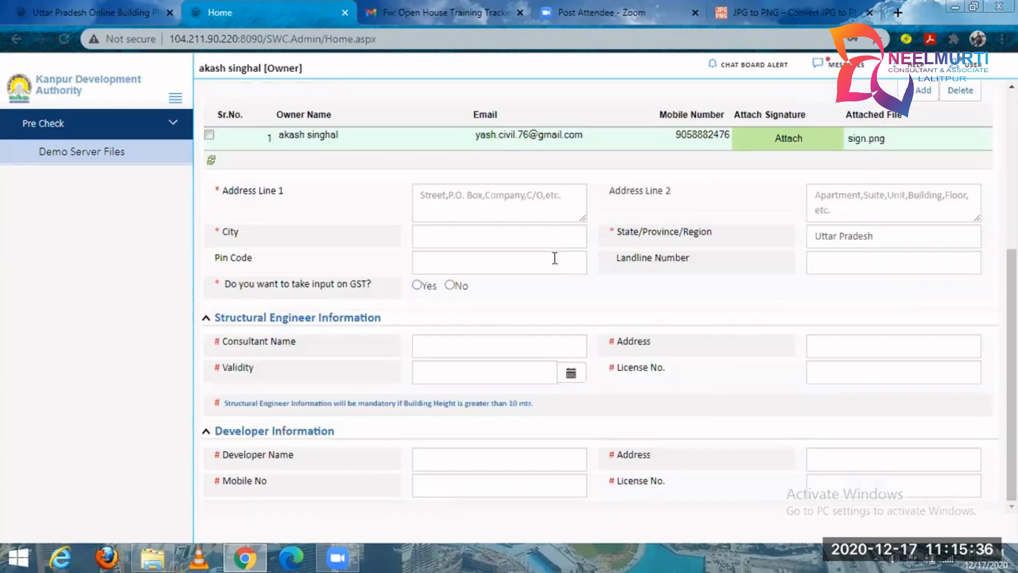
{"action": "left_click", "coordinate": [540, 197]}
{"action": "left_click", "coordinate": [849, 202]}
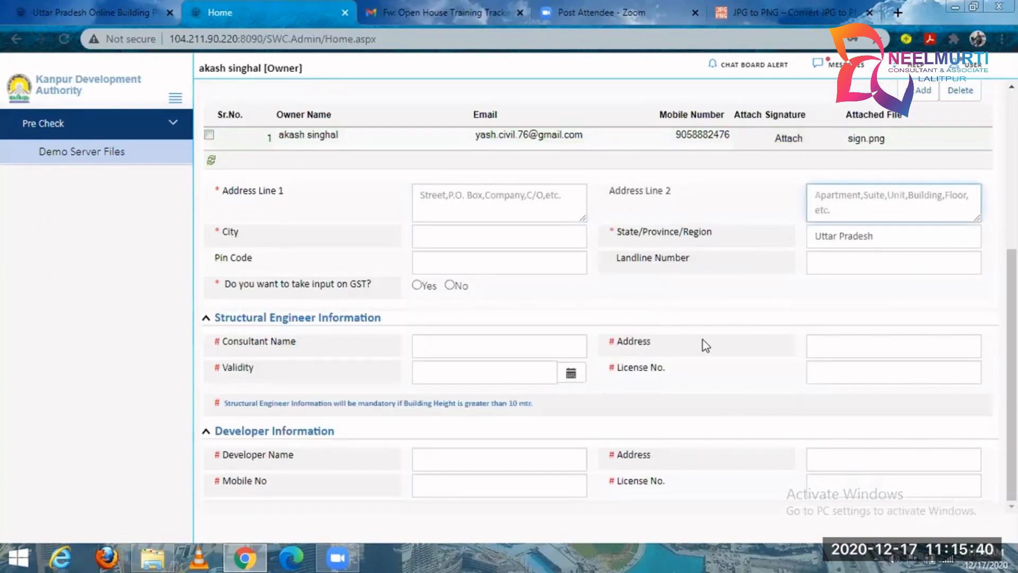
{"action": "scroll", "coordinate": [645, 334], "scroll_direction": "up", "scroll_amount": 2}
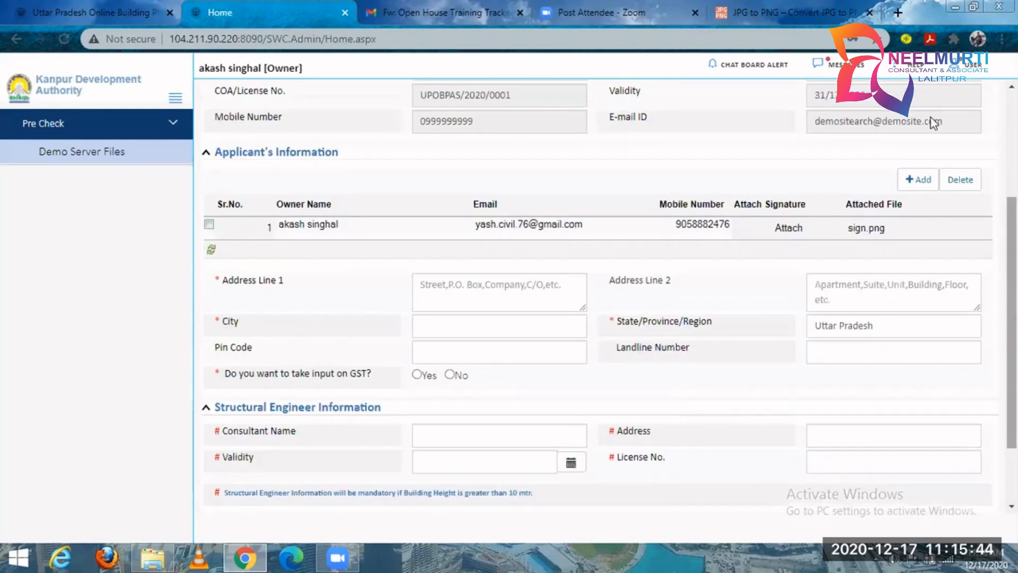
{"action": "scroll", "coordinate": [932, 124], "scroll_direction": "up", "scroll_amount": 2}
{"action": "scroll", "coordinate": [943, 193], "scroll_direction": "up", "scroll_amount": 2}
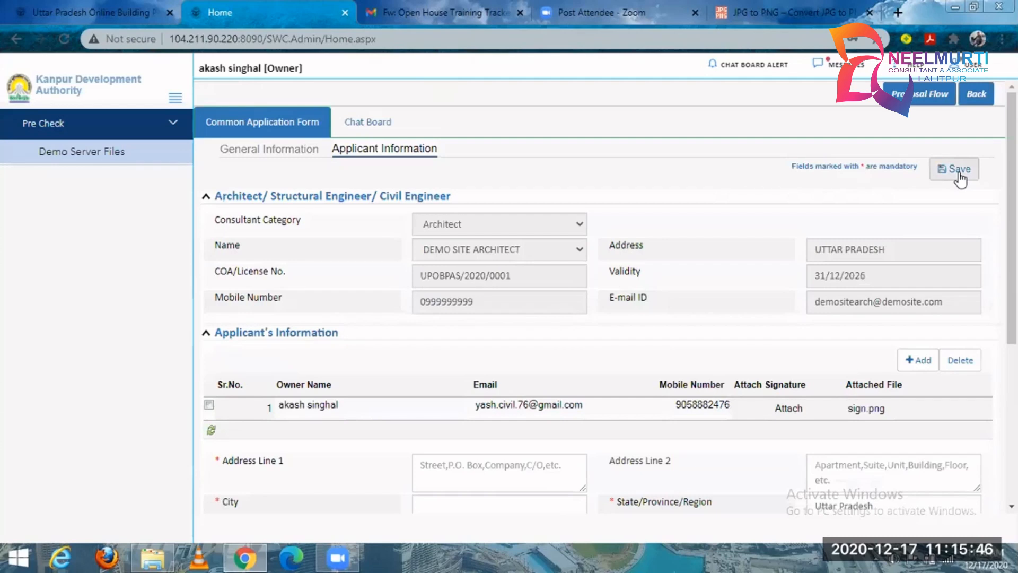
Open the existing Ghaziabad Development Authority draft from Demo Server Files and examine its plot details and Land Use Zone options.
{"action": "left_click", "coordinate": [73, 151]}
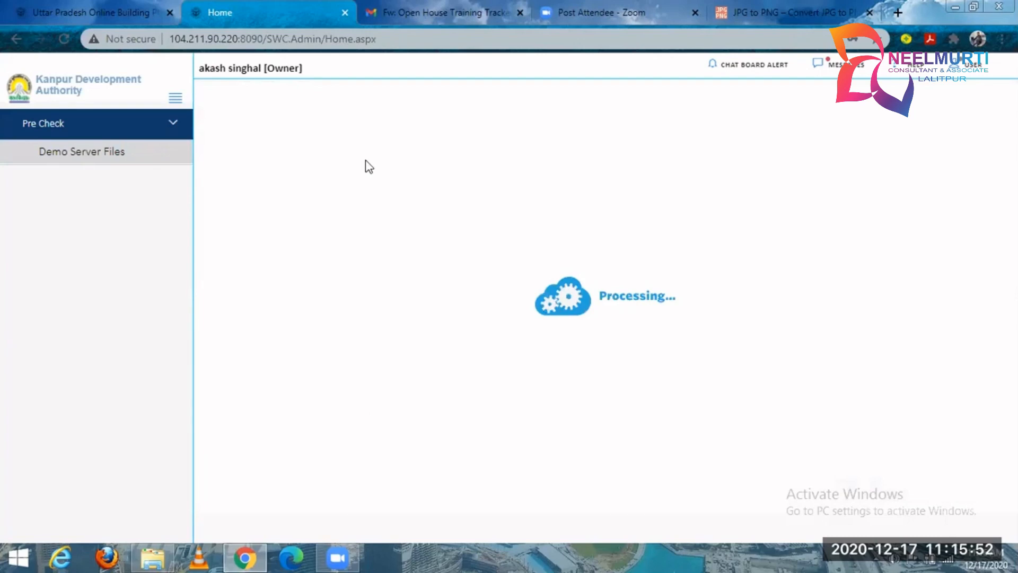
{"action": "left_click", "coordinate": [360, 162]}
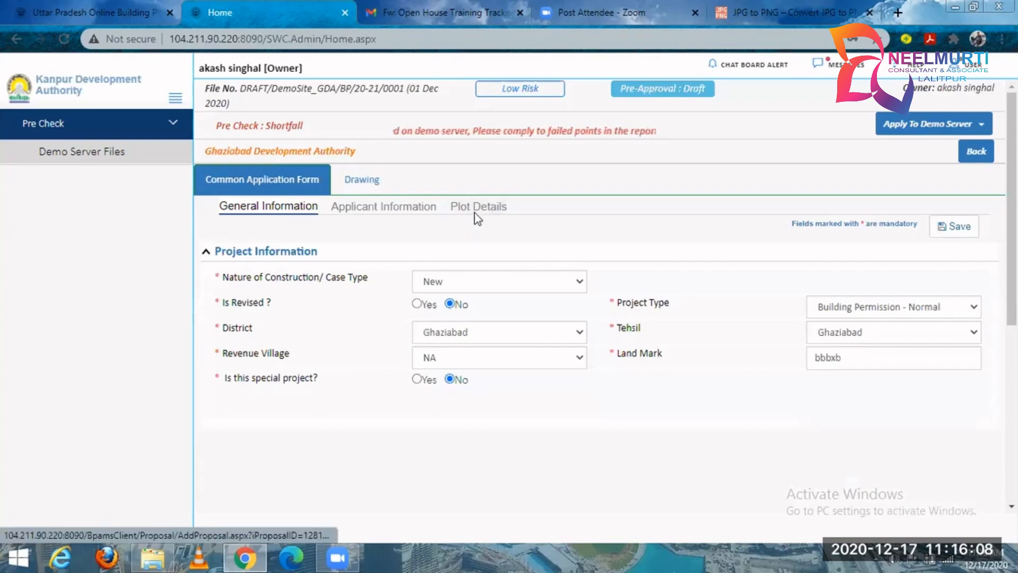
{"action": "left_click", "coordinate": [478, 208]}
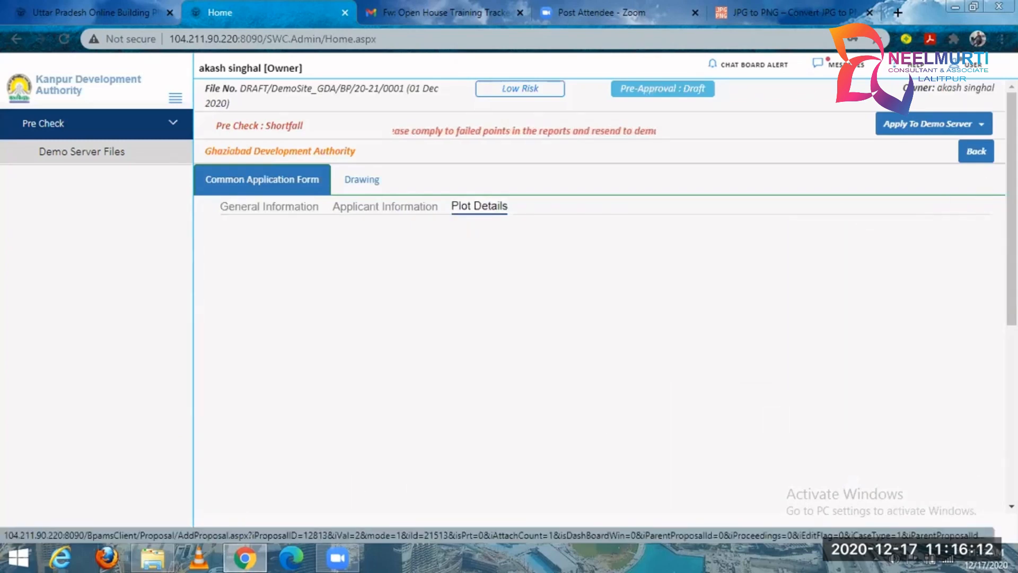
{"action": "scroll", "coordinate": [563, 191], "scroll_direction": "down", "scroll_amount": 2}
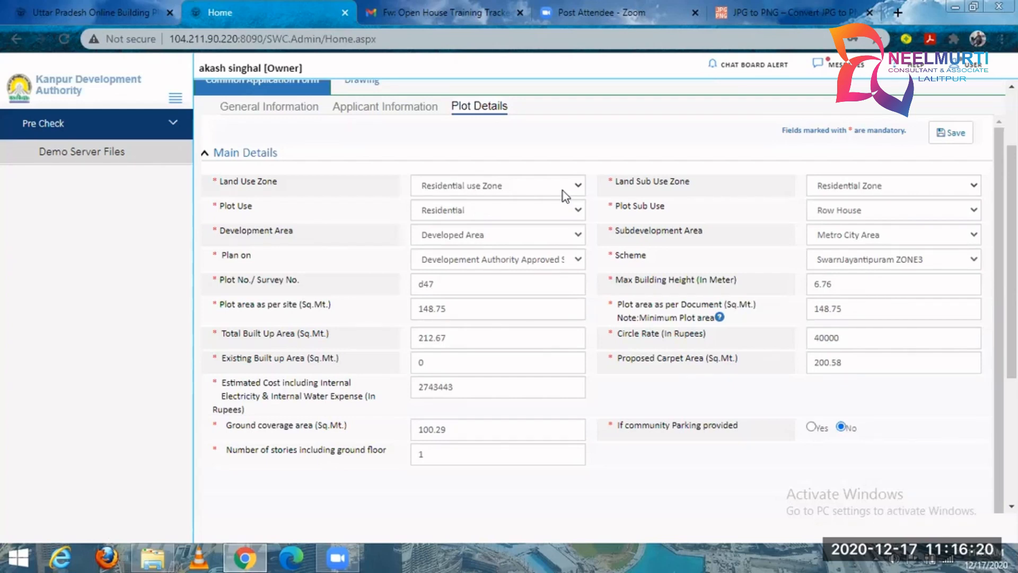
{"action": "left_click", "coordinate": [562, 190]}
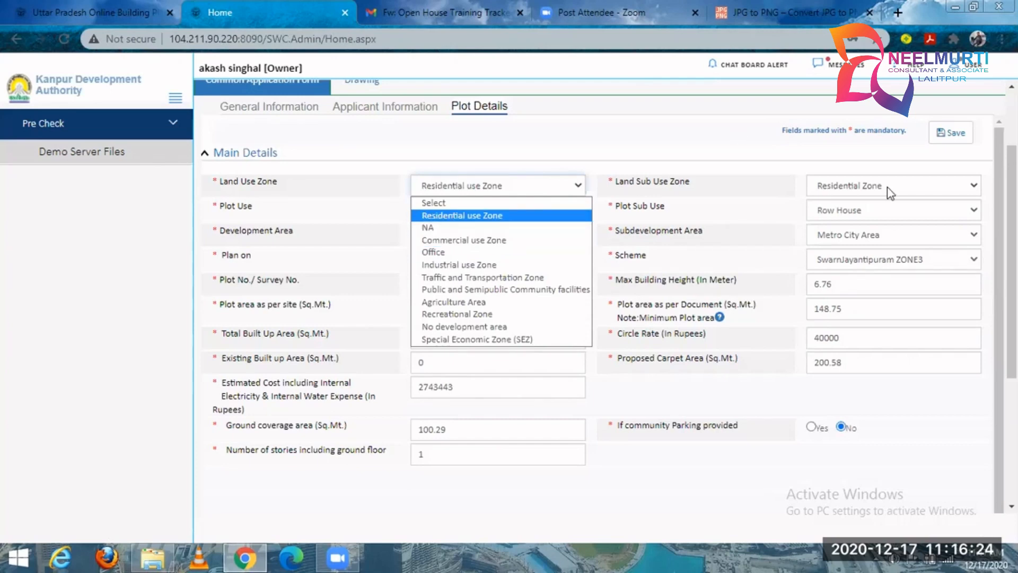
Set the Land Use Zone to Commercial use Zone, check the Land Sub Use Zone options, and set the Plot Use to Commercial.
{"action": "left_click", "coordinate": [479, 240]}
{"action": "left_click", "coordinate": [870, 182]}
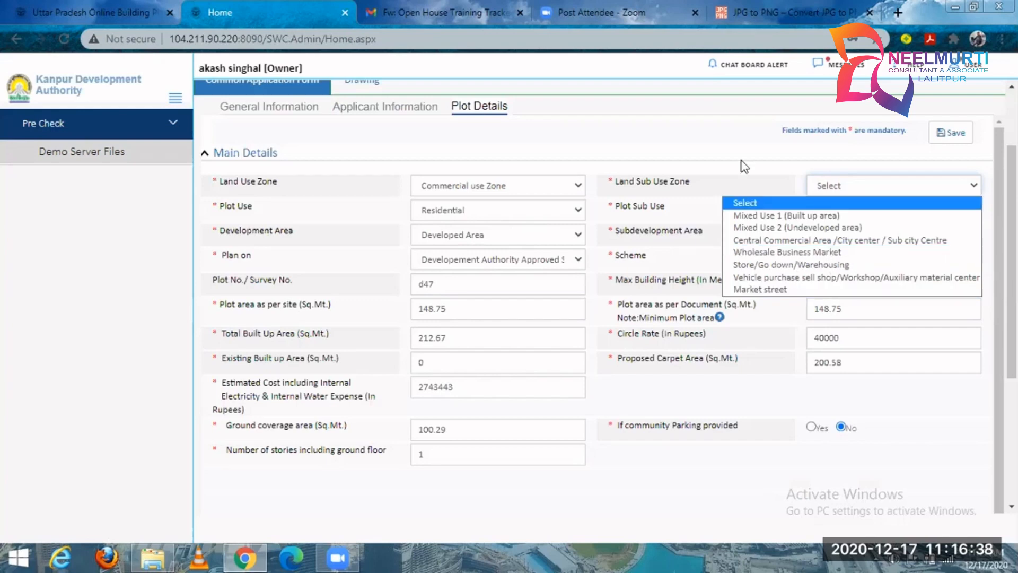
{"action": "left_click", "coordinate": [498, 212]}
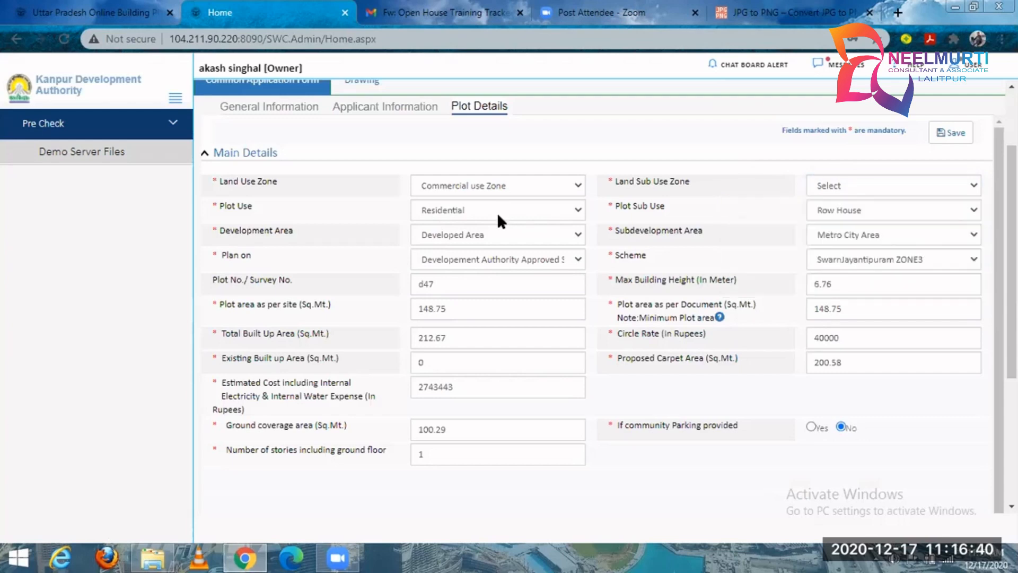
{"action": "left_click", "coordinate": [498, 212]}
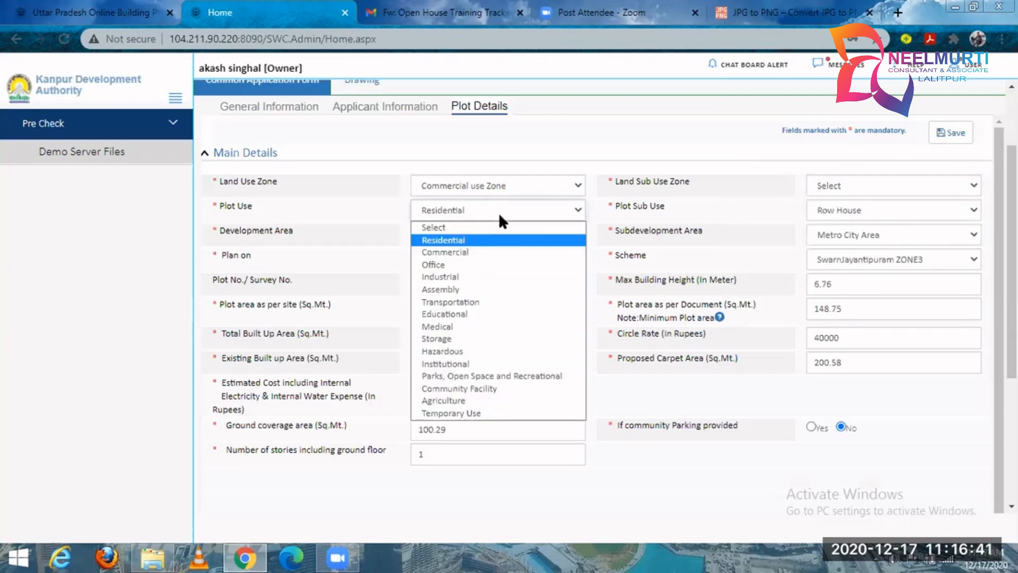
{"action": "left_click", "coordinate": [495, 252]}
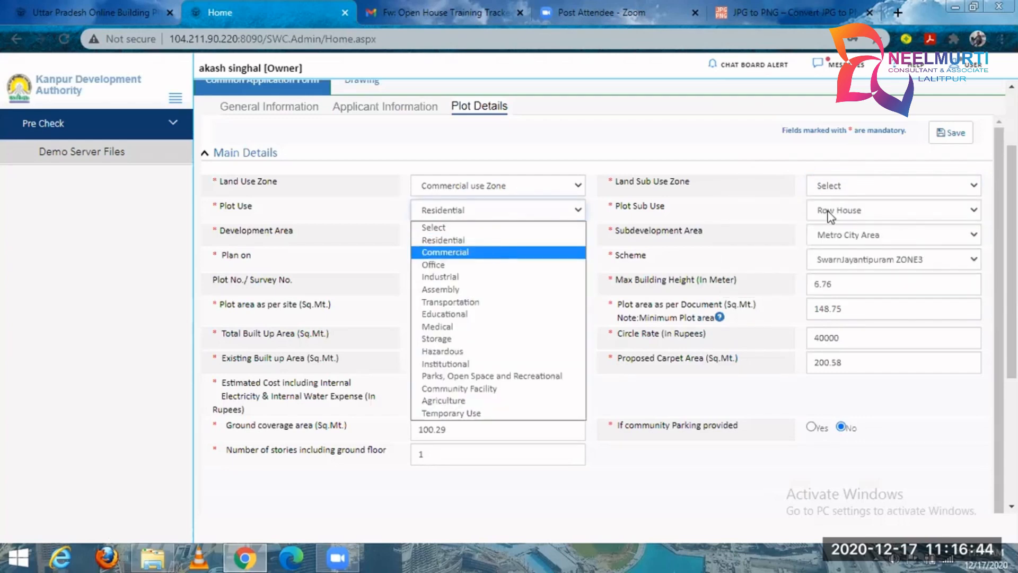
Look through the commercial Plot Sub Use options and choose Retail Shop.
{"action": "left_click", "coordinate": [895, 208]}
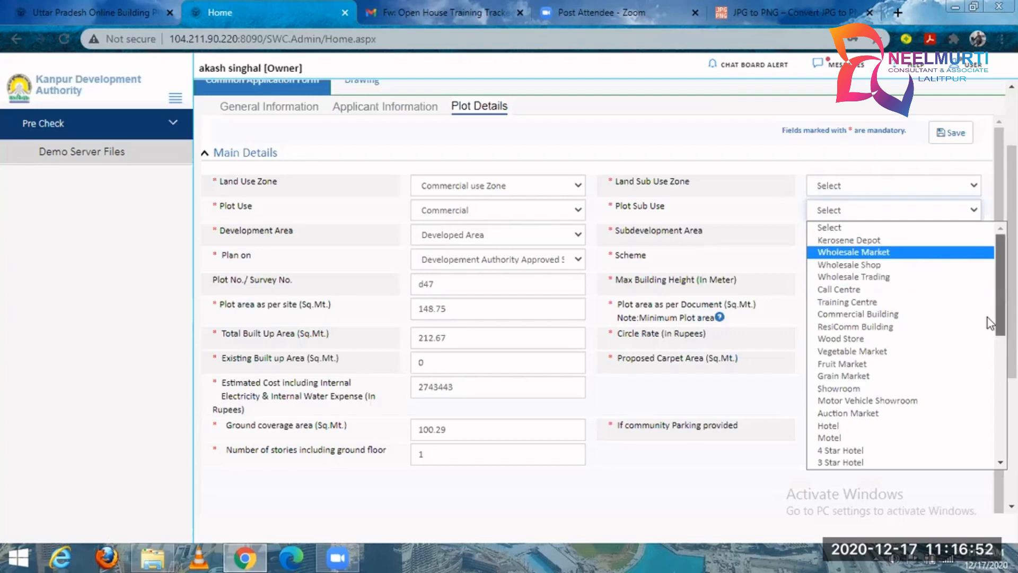
{"action": "scroll", "coordinate": [985, 345], "scroll_direction": "down", "scroll_amount": 7}
{"action": "scroll", "coordinate": [985, 378], "scroll_direction": "down", "scroll_amount": 2}
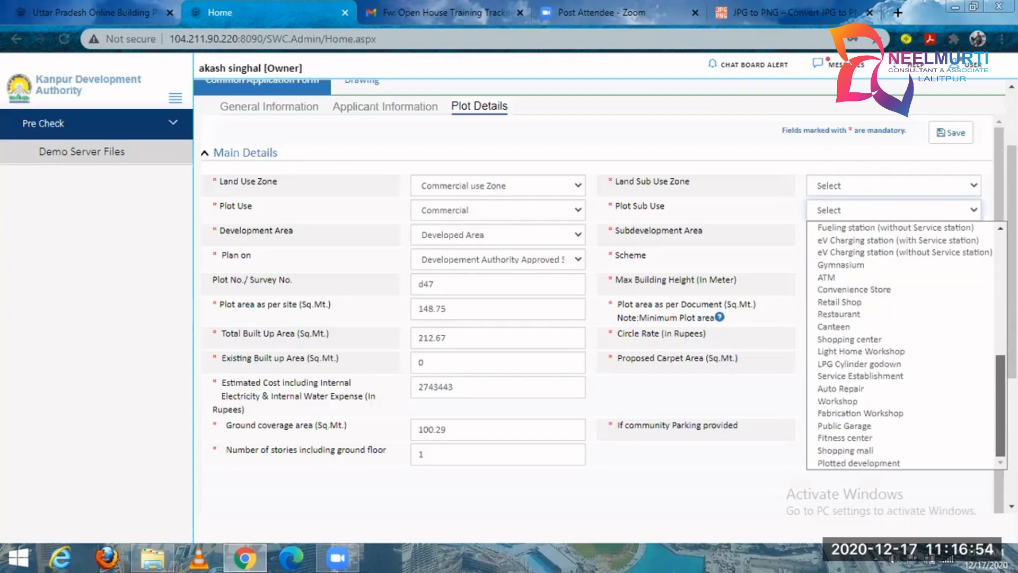
{"action": "scroll", "coordinate": [985, 378], "scroll_direction": "up", "scroll_amount": 10}
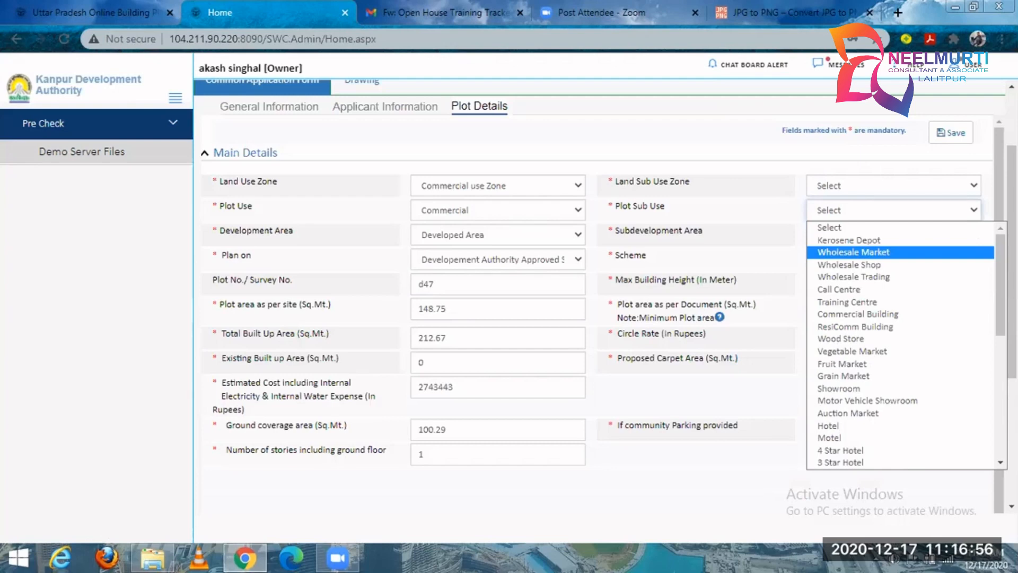
{"action": "scroll", "coordinate": [901, 265], "scroll_direction": "down", "scroll_amount": 5}
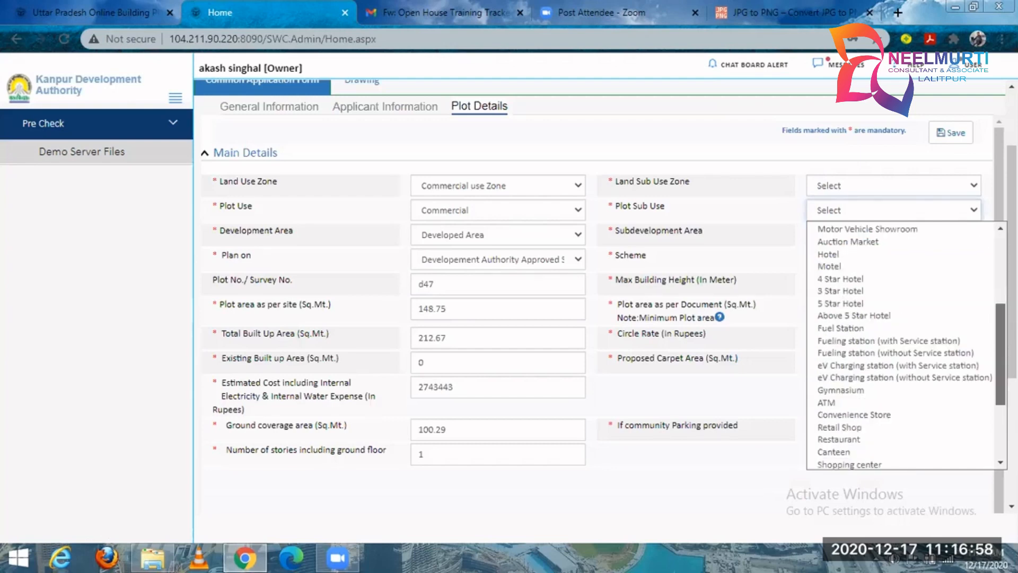
{"action": "scroll", "coordinate": [988, 346], "scroll_direction": "down", "scroll_amount": 1}
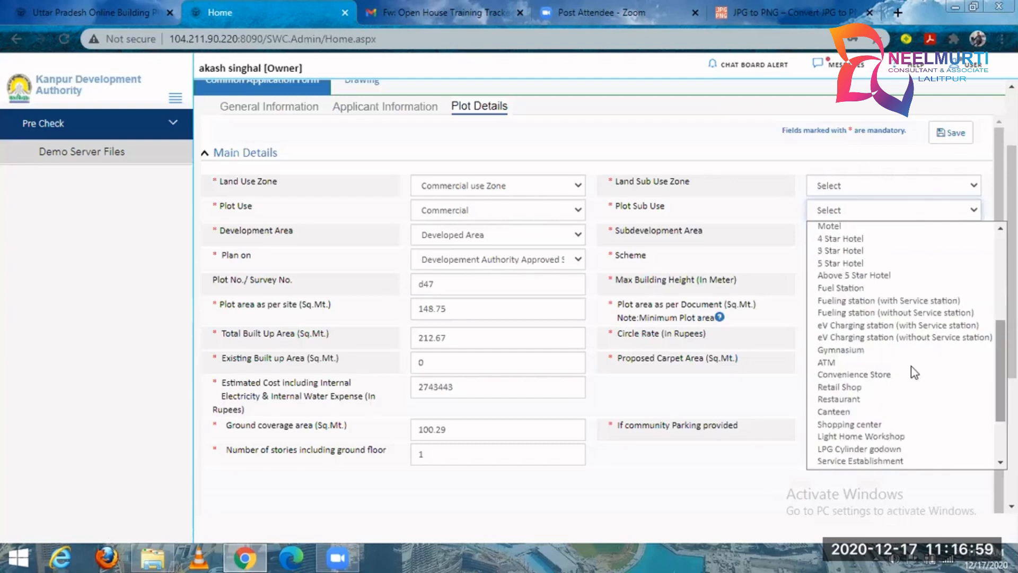
{"action": "left_click", "coordinate": [870, 387]}
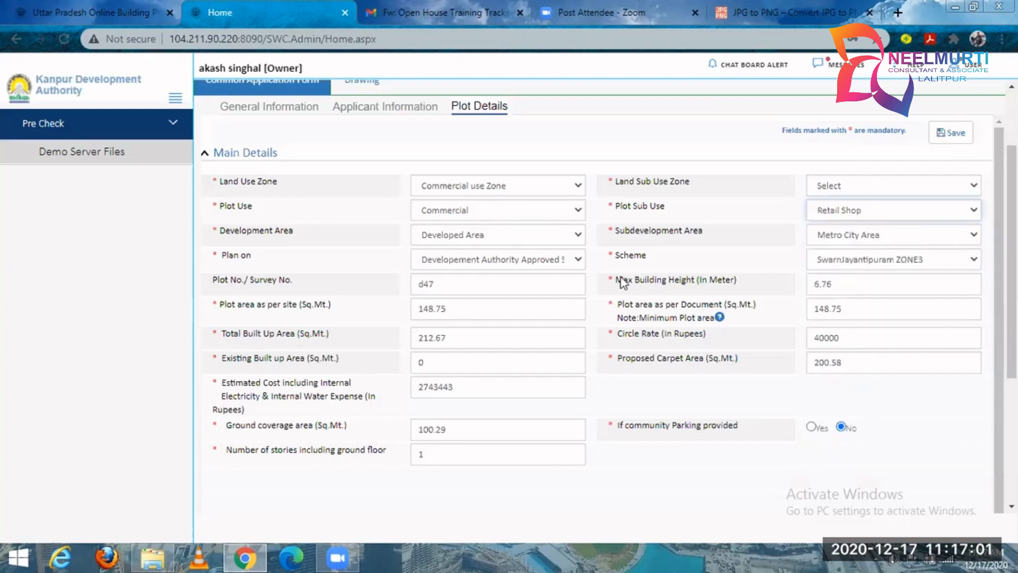
Examine the options for Development Area and Subdevelopment Area without changing them.
{"action": "left_click", "coordinate": [492, 237]}
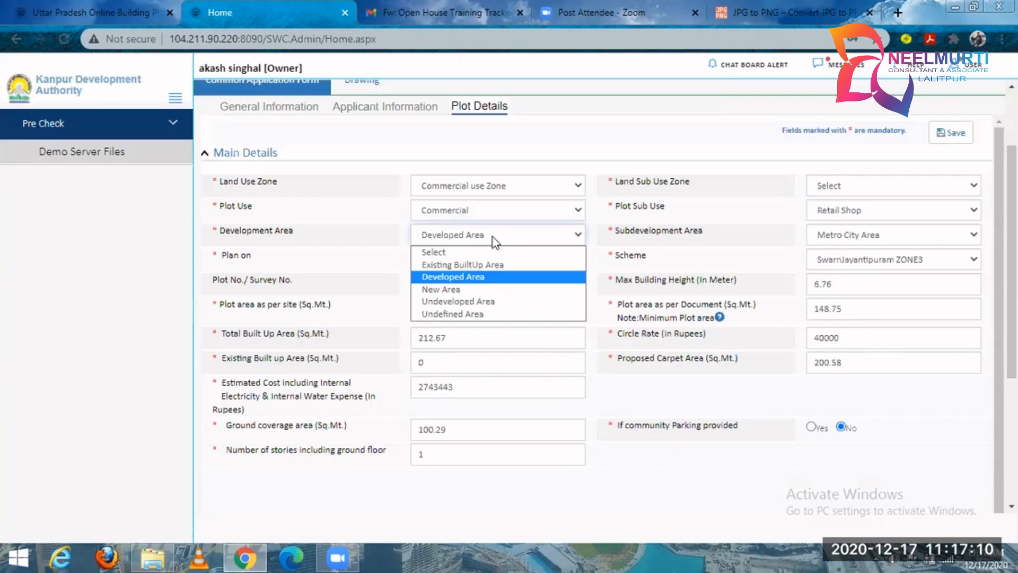
{"action": "left_click", "coordinate": [831, 237]}
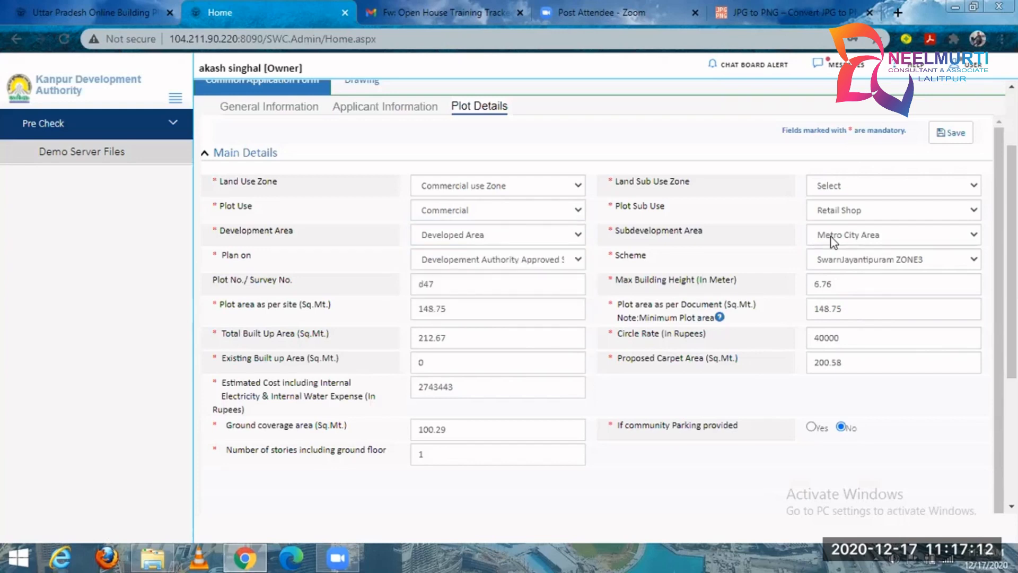
{"action": "left_click", "coordinate": [833, 243]}
{"action": "left_click", "coordinate": [476, 241]}
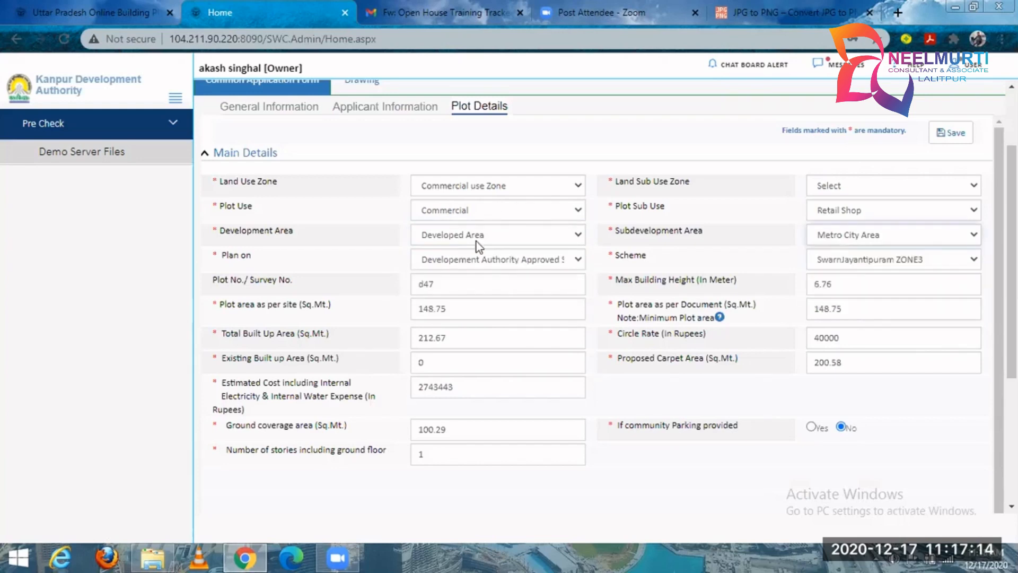
Examine the Plan on options and the list of Development Authority approved schemes.
{"action": "left_click", "coordinate": [478, 258]}
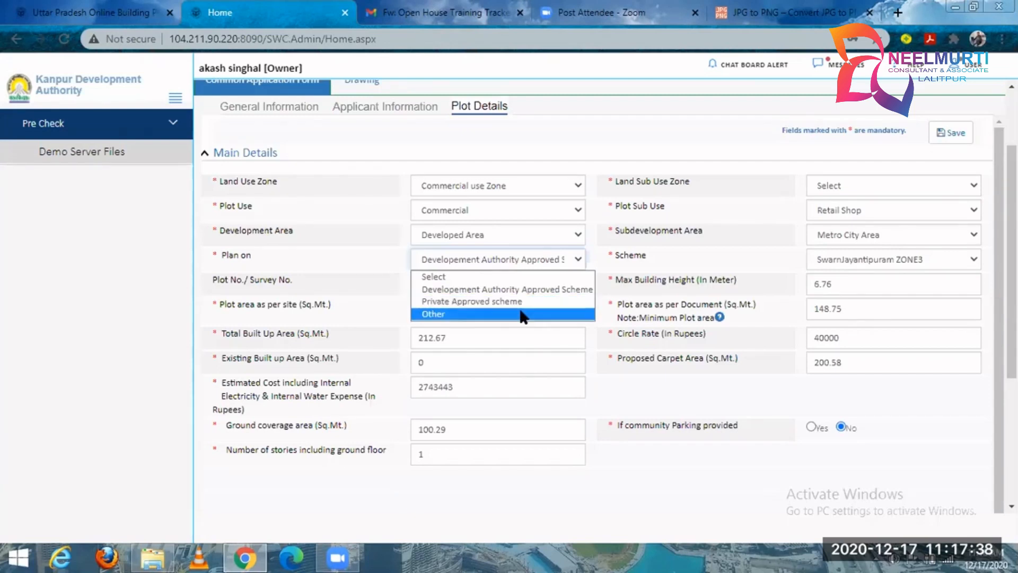
{"action": "left_click", "coordinate": [614, 213]}
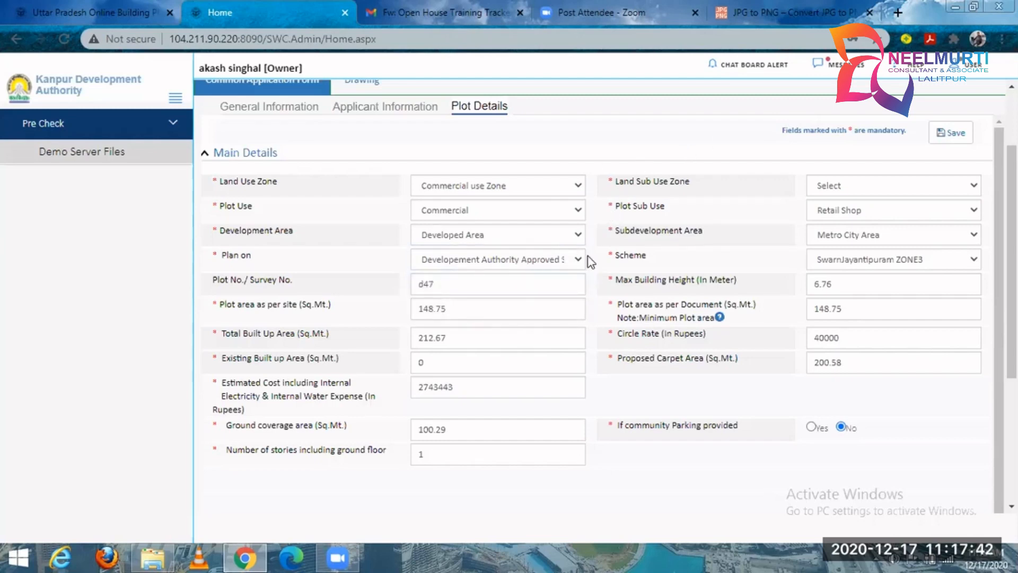
{"action": "left_click", "coordinate": [555, 264]}
{"action": "left_click", "coordinate": [845, 256]}
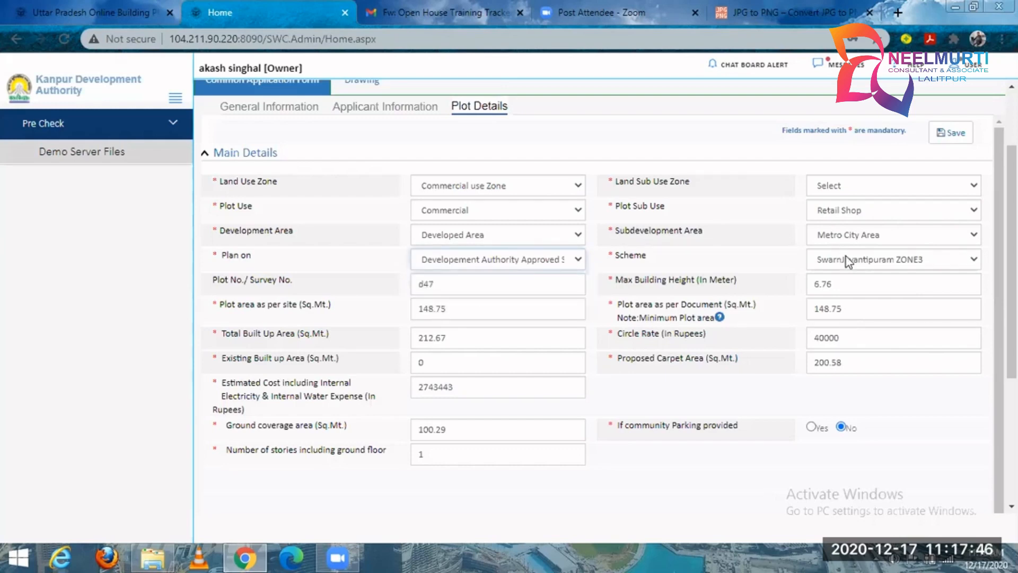
{"action": "left_click", "coordinate": [845, 256]}
{"action": "left_click", "coordinate": [984, 439]}
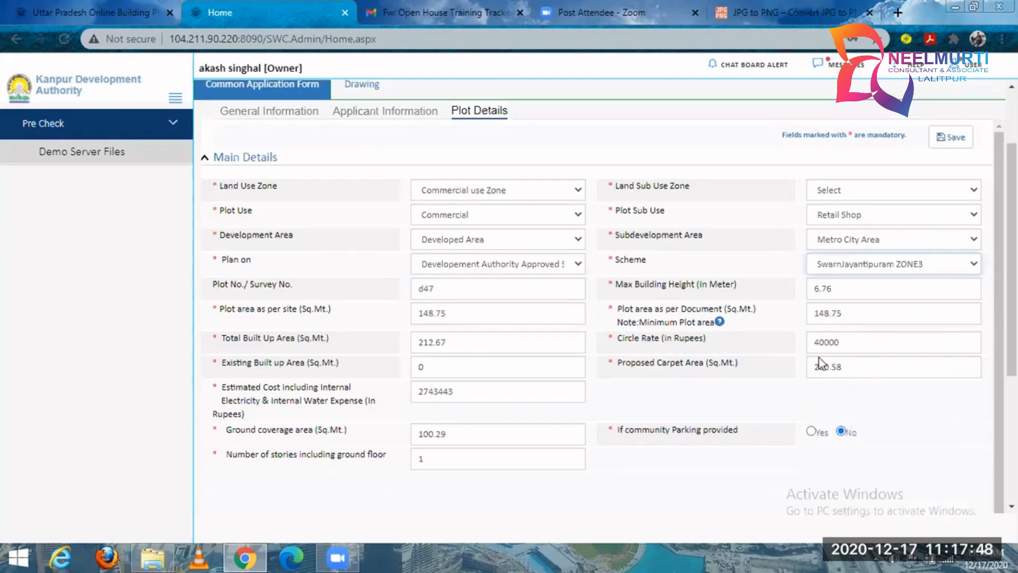
{"action": "scroll", "coordinate": [832, 357], "scroll_direction": "up", "scroll_amount": 2}
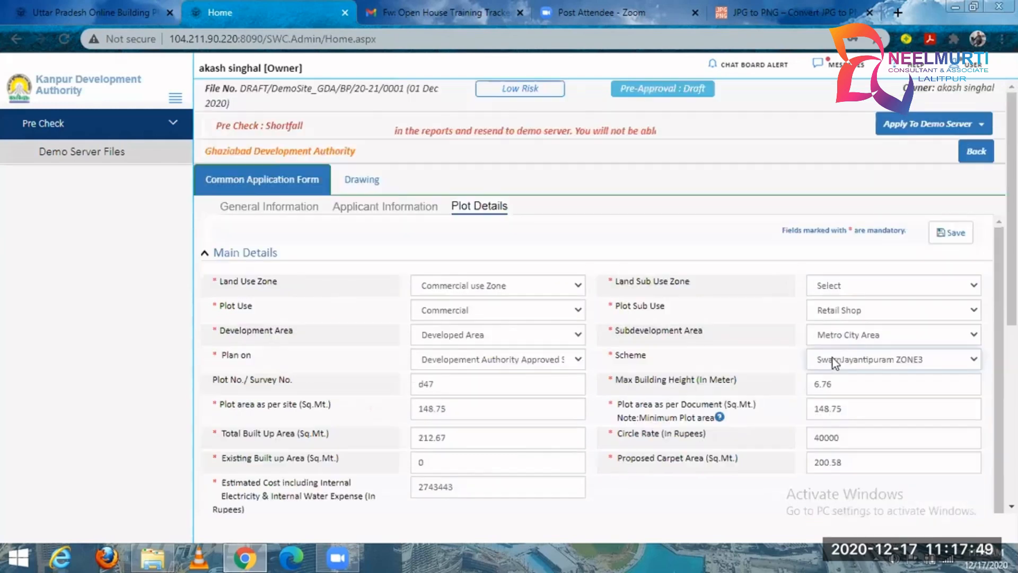
Set Plan on to Private Approved scheme and examine the private schemes offered.
{"action": "left_click", "coordinate": [534, 364]}
{"action": "left_click", "coordinate": [510, 401]}
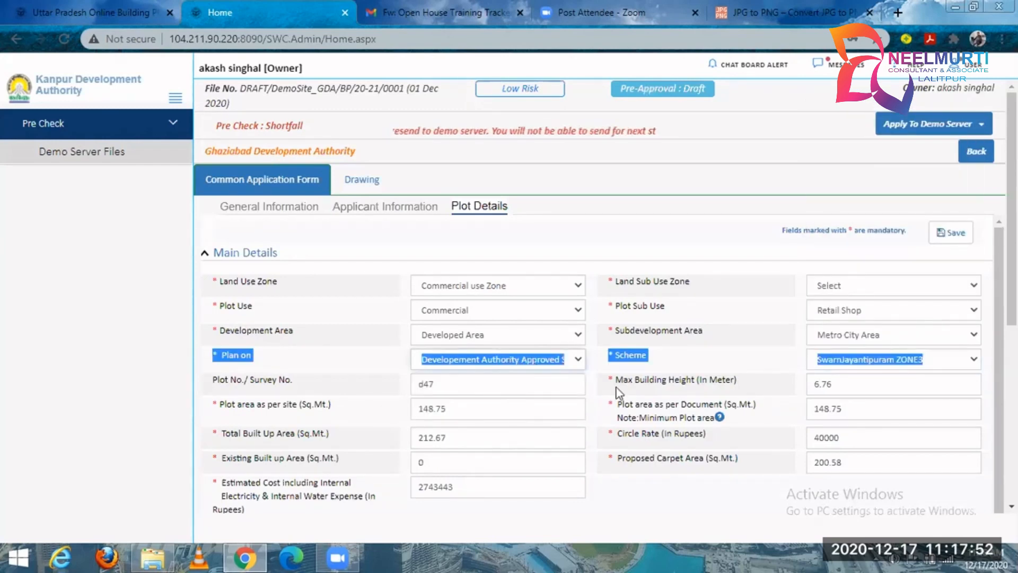
{"action": "left_click", "coordinate": [844, 358]}
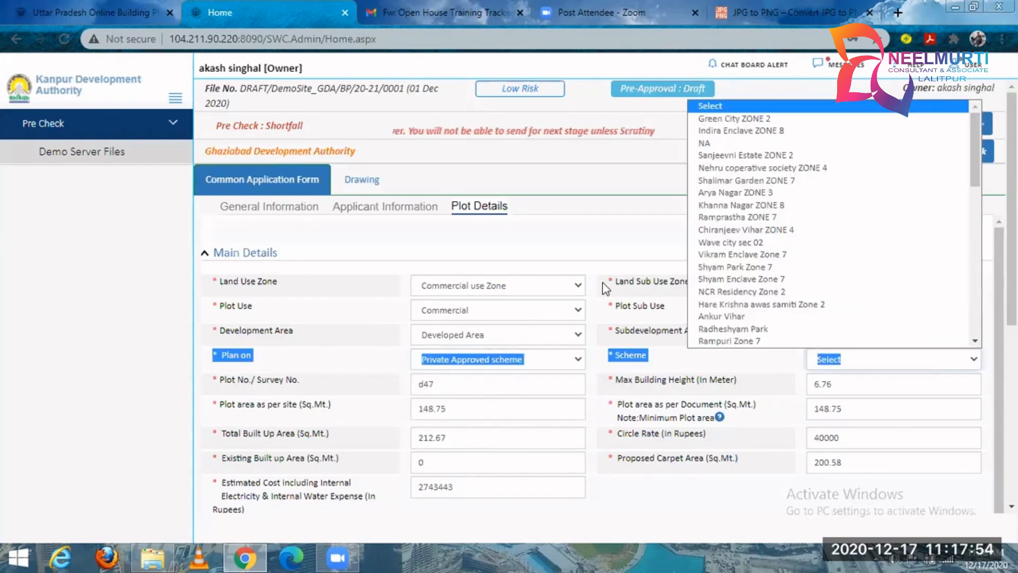
{"action": "left_click", "coordinate": [538, 381]}
Review the plot number, maximum building height, and the plot areas as per site and as per document.
{"action": "scroll", "coordinate": [538, 382], "scroll_direction": "down", "scroll_amount": 1}
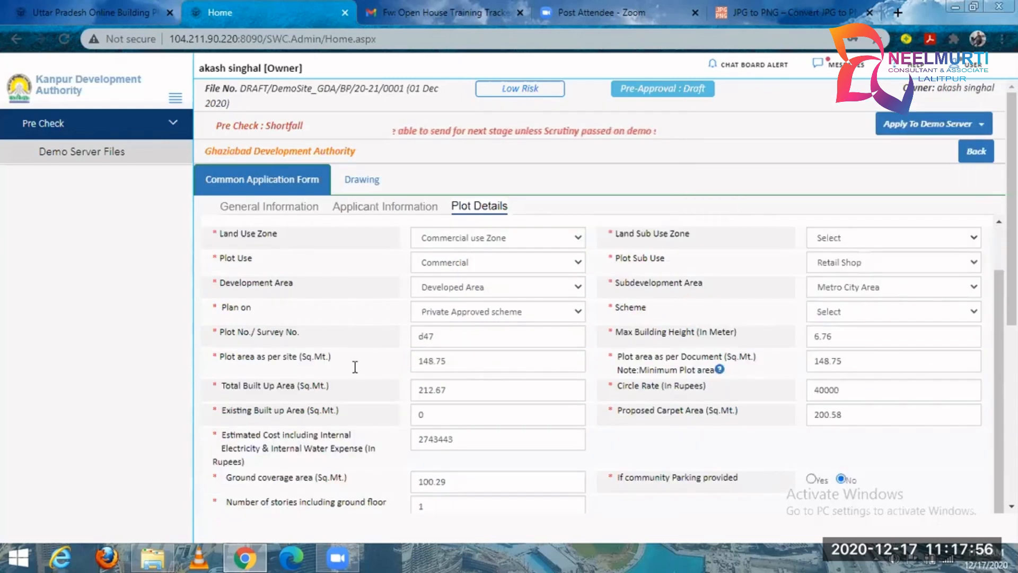
{"action": "left_click", "coordinate": [509, 338]}
{"action": "left_click", "coordinate": [847, 337]}
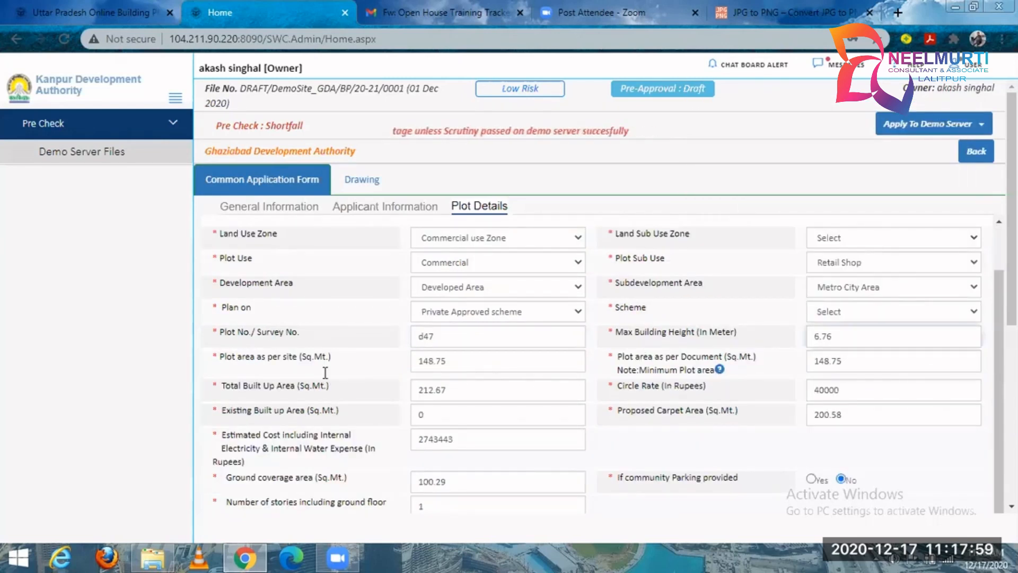
{"action": "left_click", "coordinate": [459, 362]}
{"action": "left_click", "coordinate": [857, 368]}
{"action": "left_click", "coordinate": [478, 362]}
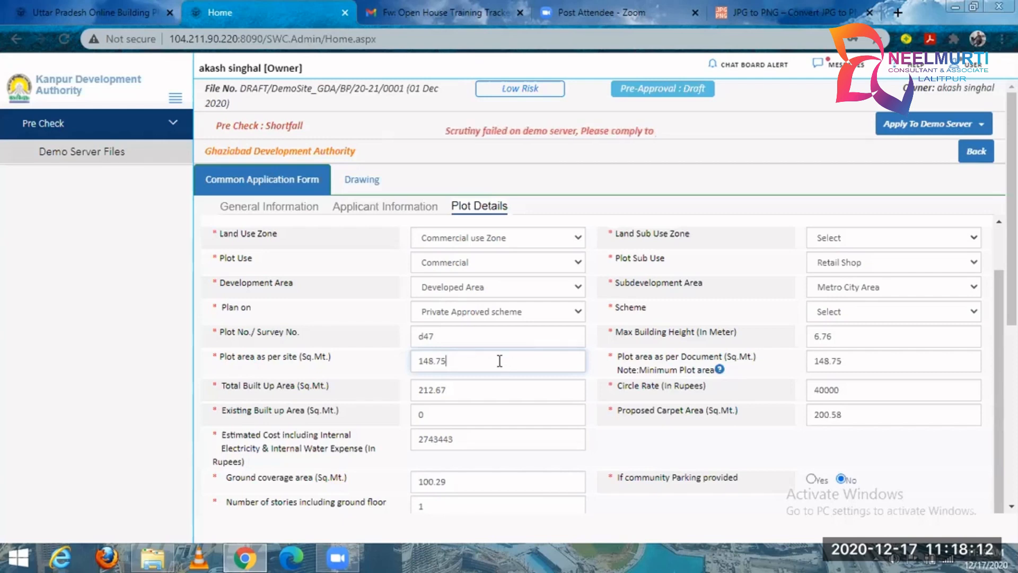
Review the total and existing built-up areas, circle rate, proposed carpet area and estimated cost fields.
{"action": "scroll", "coordinate": [492, 293], "scroll_direction": "down", "scroll_amount": 3}
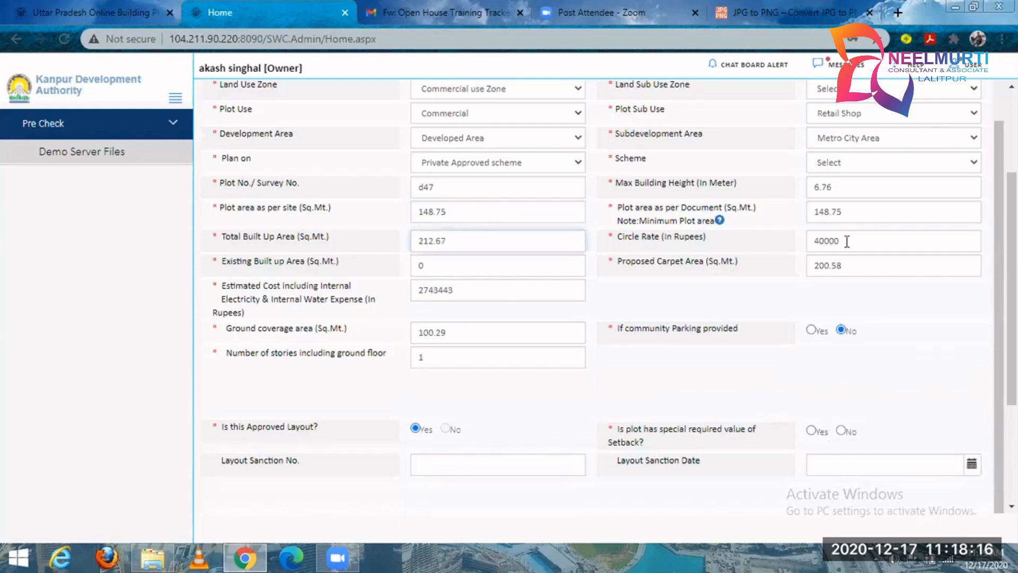
{"action": "left_click", "coordinate": [469, 267]}
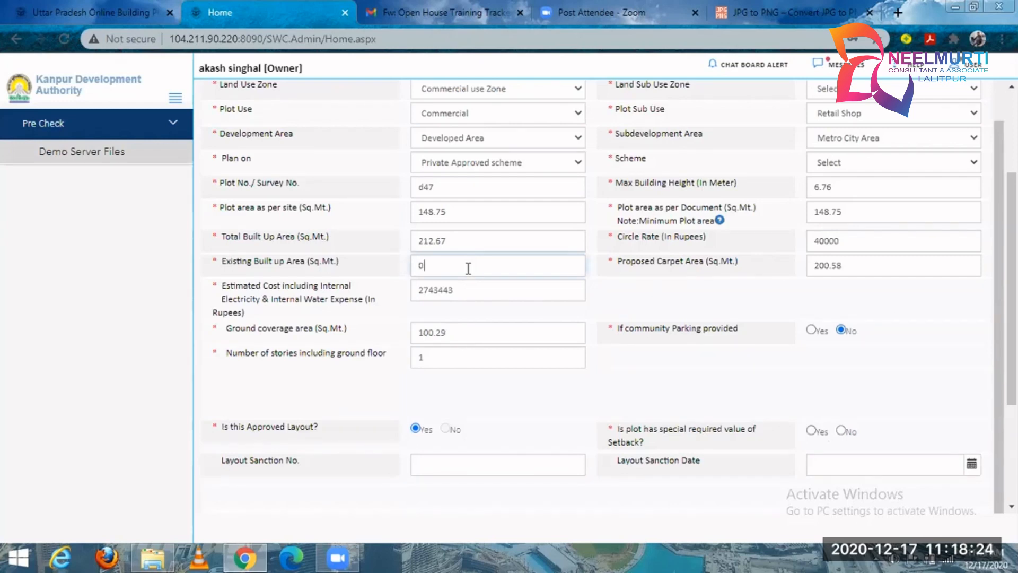
{"action": "left_click", "coordinate": [469, 267]}
{"action": "left_click", "coordinate": [855, 270]}
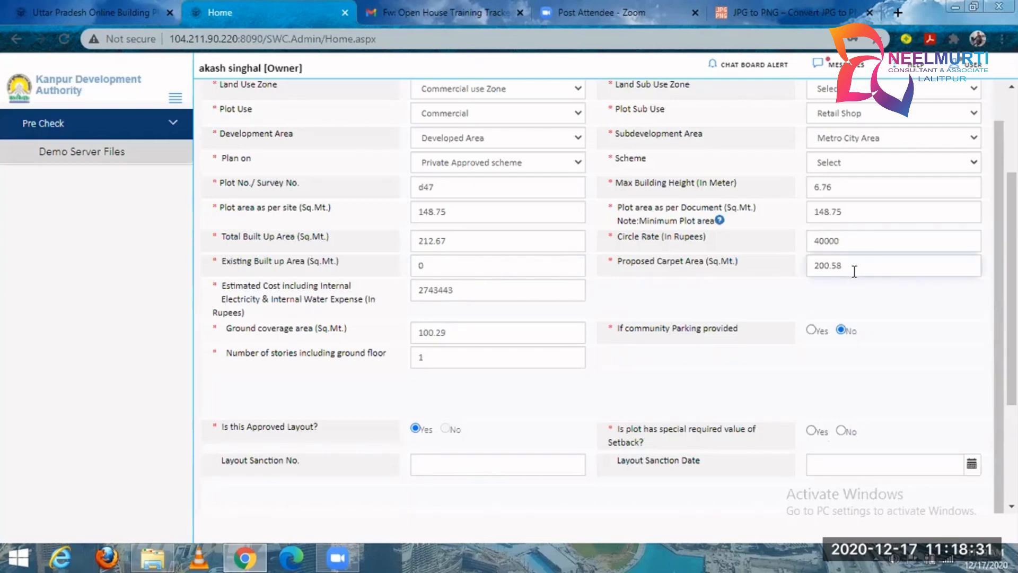
{"action": "left_click", "coordinate": [470, 296]}
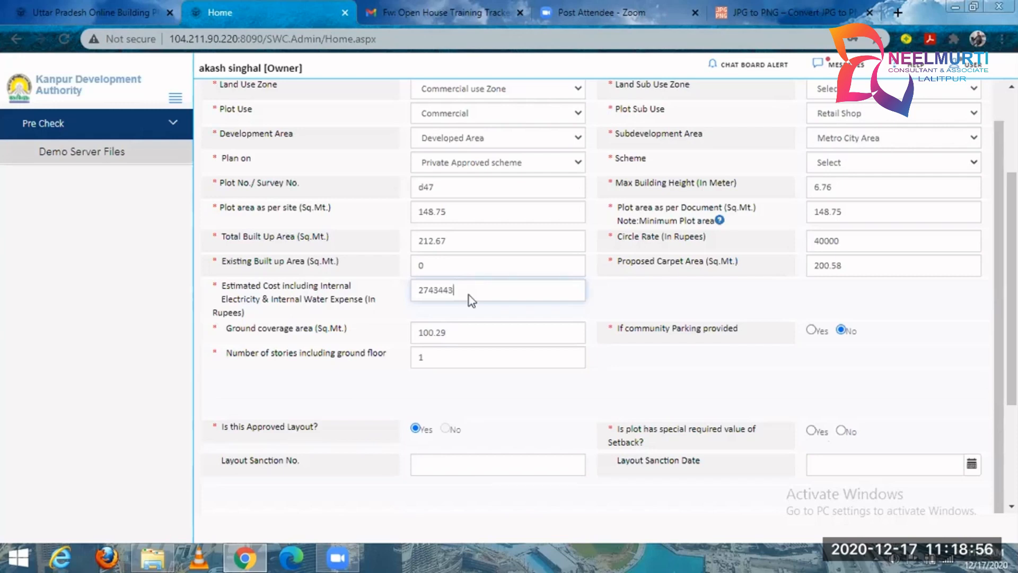
Switch community parking to Yes and back to No, and check the number of stories field.
{"action": "left_click", "coordinate": [811, 331]}
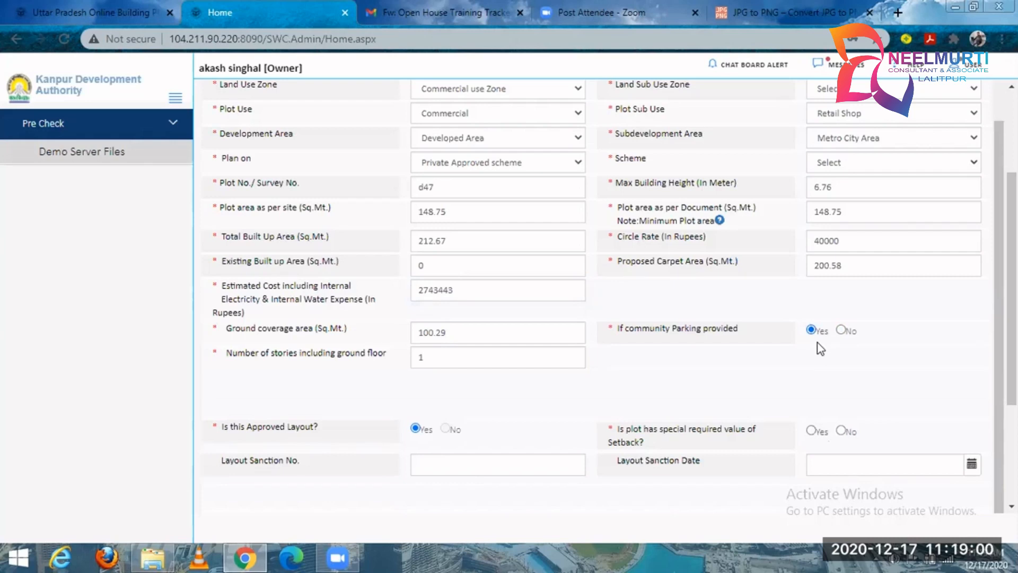
{"action": "left_click", "coordinate": [839, 329]}
{"action": "left_click", "coordinate": [456, 348]}
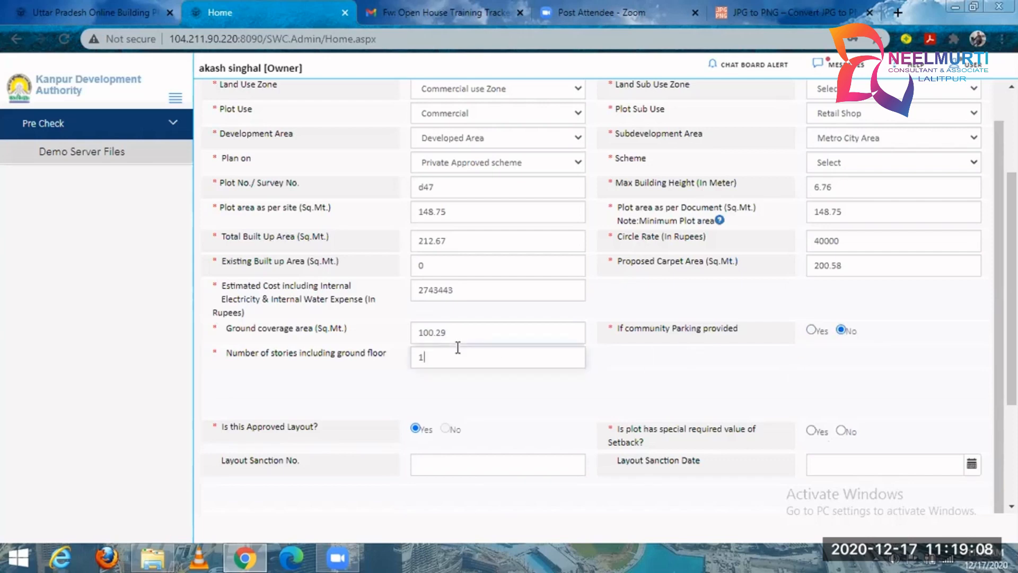
Answer Yes to the plot having a special required setback value, and check the Margin Front and Layout Sanction No. fields.
{"action": "scroll", "coordinate": [384, 300], "scroll_direction": "down", "scroll_amount": 2}
{"action": "scroll", "coordinate": [384, 300], "scroll_direction": "down", "scroll_amount": 2}
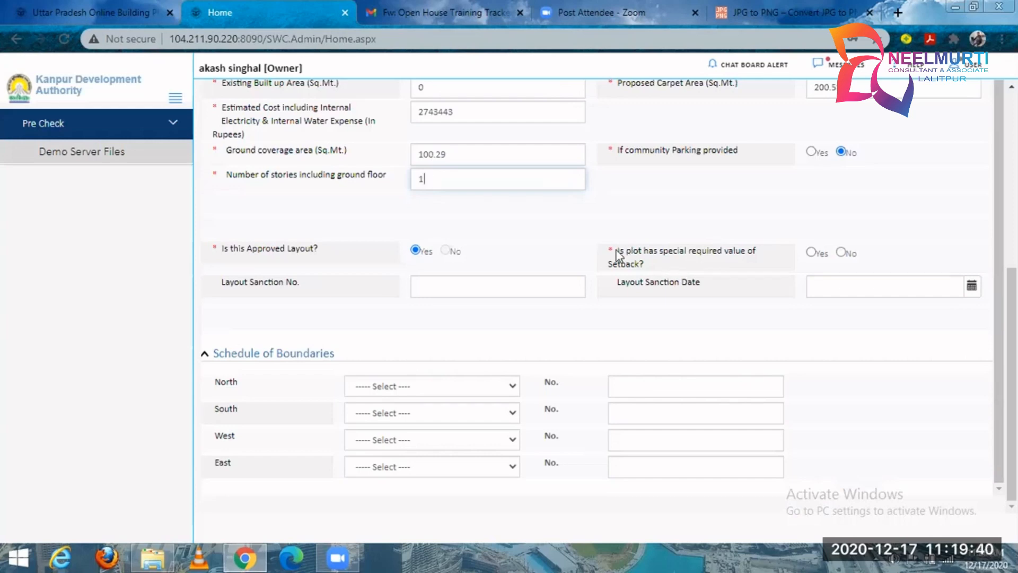
{"action": "triple_click", "coordinate": [667, 266]}
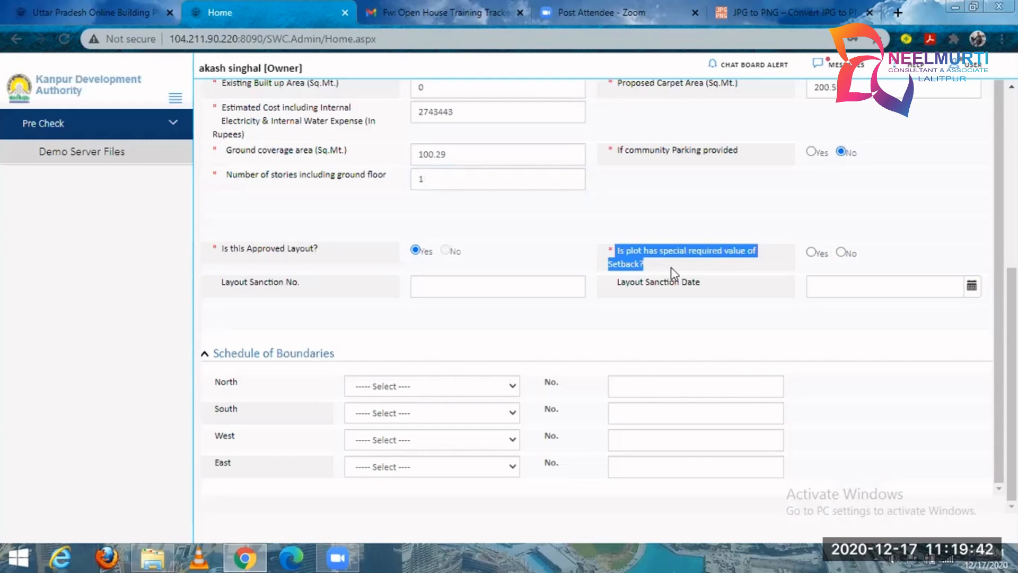
{"action": "left_click", "coordinate": [774, 249]}
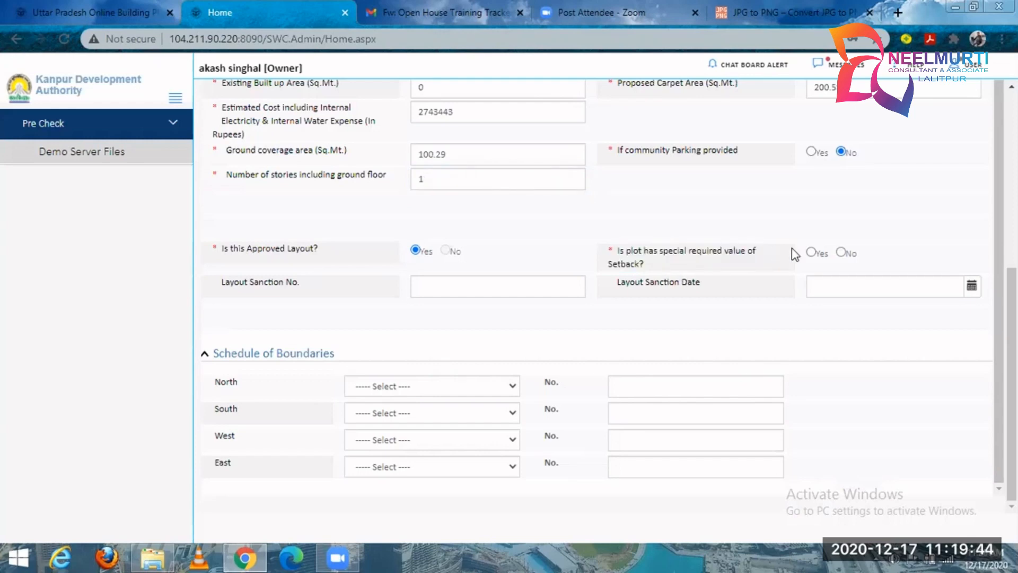
{"action": "left_click", "coordinate": [810, 253]}
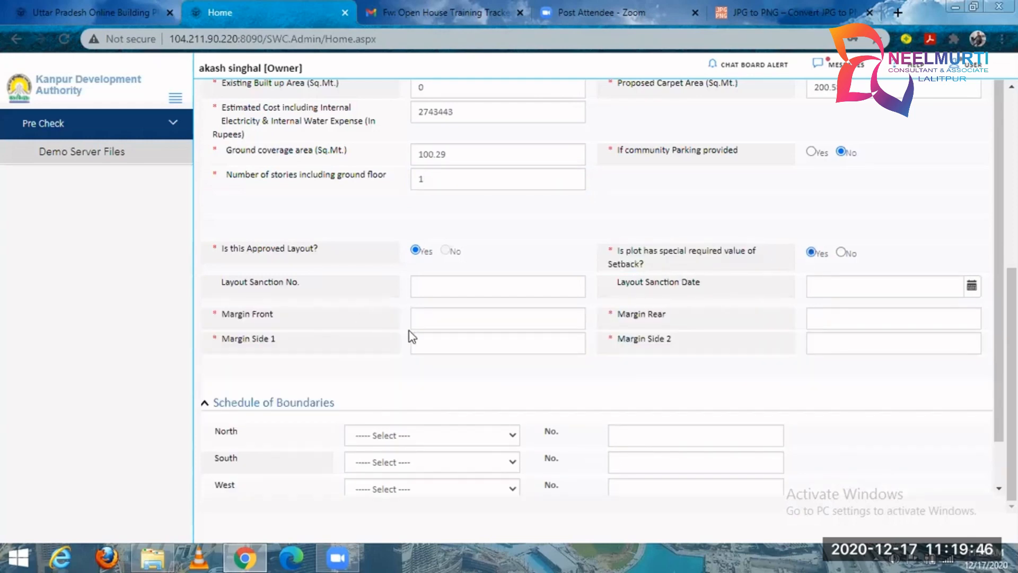
{"action": "left_click", "coordinate": [422, 321]}
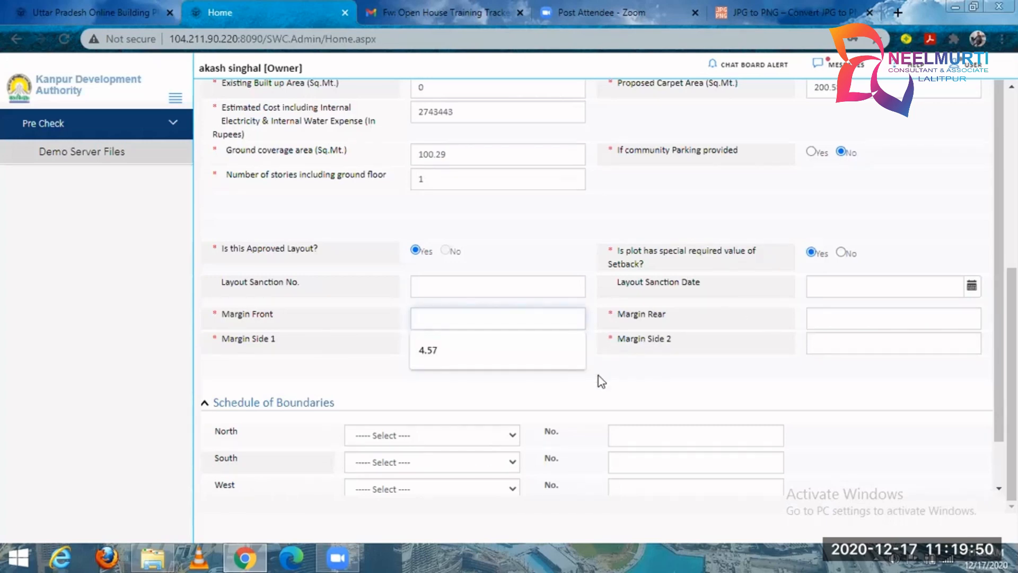
{"action": "left_click", "coordinate": [471, 281]}
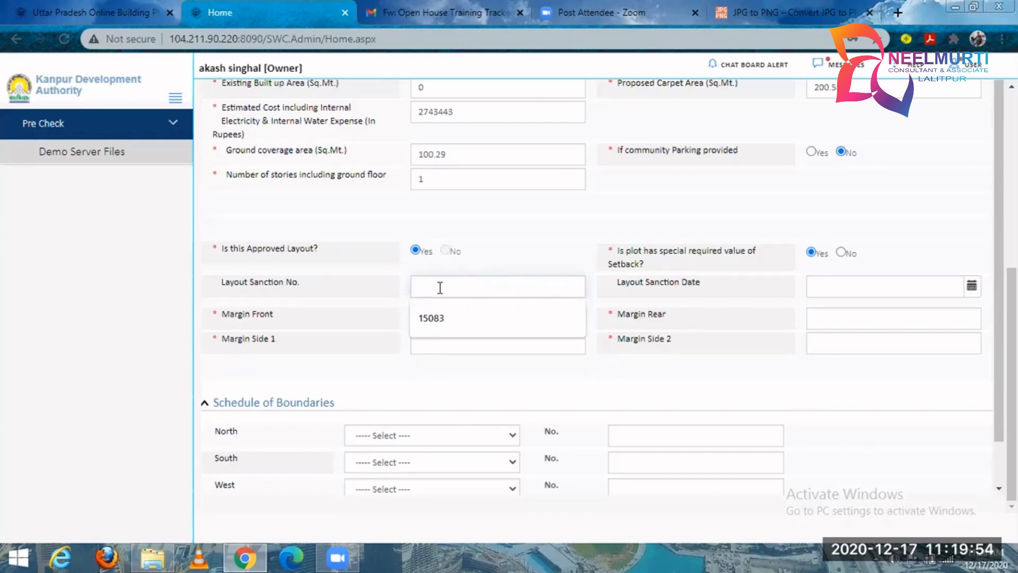
Check the Is this Approved Layout question and the Layout Sanction No. field.
{"action": "double_click", "coordinate": [207, 249]}
{"action": "left_click_drag", "start_coordinate": [228, 281], "coordinate": [548, 274]}
{"action": "left_click", "coordinate": [548, 285]}
In the Schedule of Boundaries, set the north boundary to Plot and the south boundary to Road.
{"action": "scroll", "coordinate": [382, 379], "scroll_direction": "down", "scroll_amount": 1}
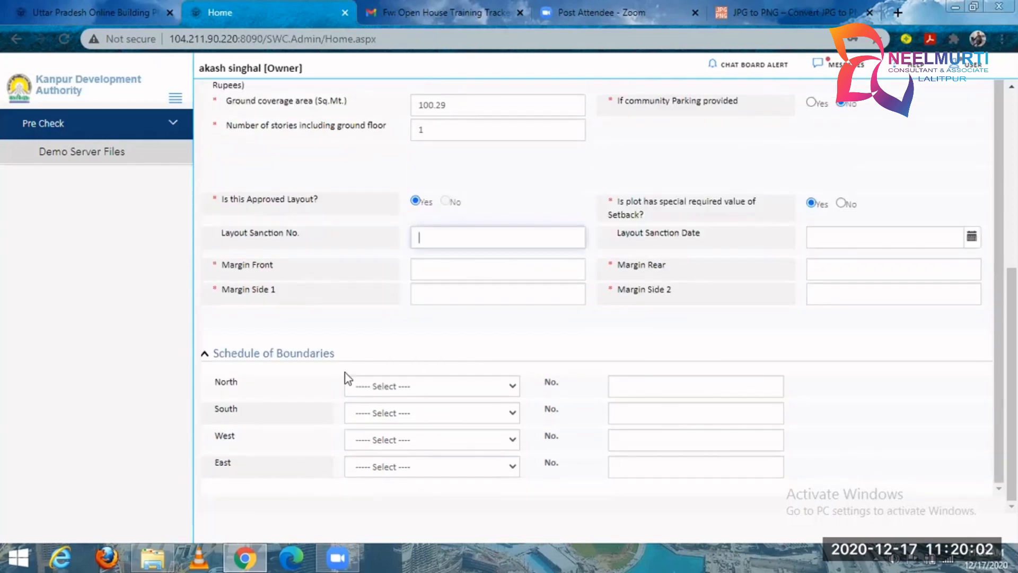
{"action": "left_click", "coordinate": [492, 392]}
{"action": "left_click", "coordinate": [494, 388]}
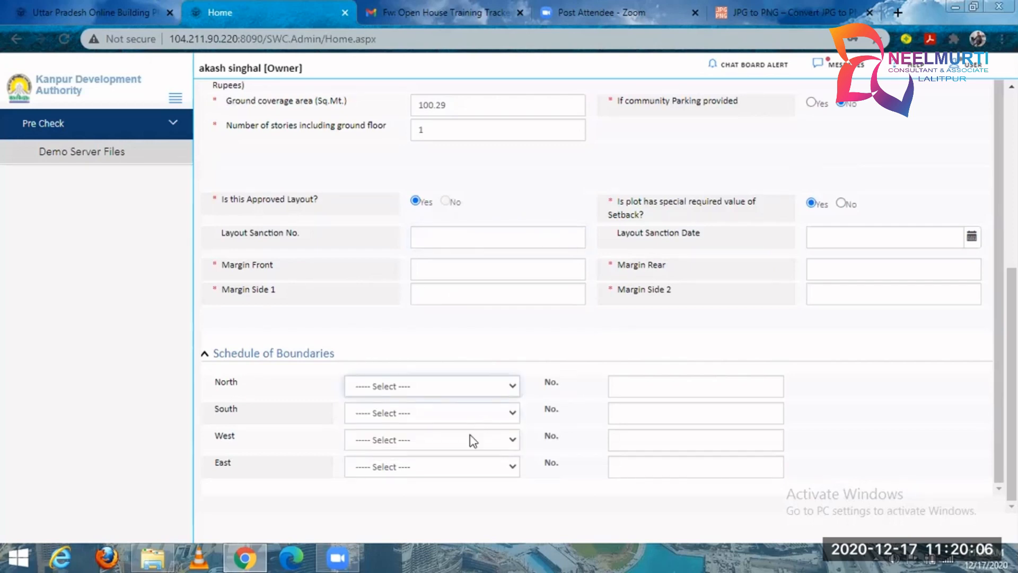
{"action": "left_click", "coordinate": [481, 389]}
{"action": "left_click", "coordinate": [462, 430]}
{"action": "left_click", "coordinate": [626, 390]}
{"action": "left_click", "coordinate": [382, 413]}
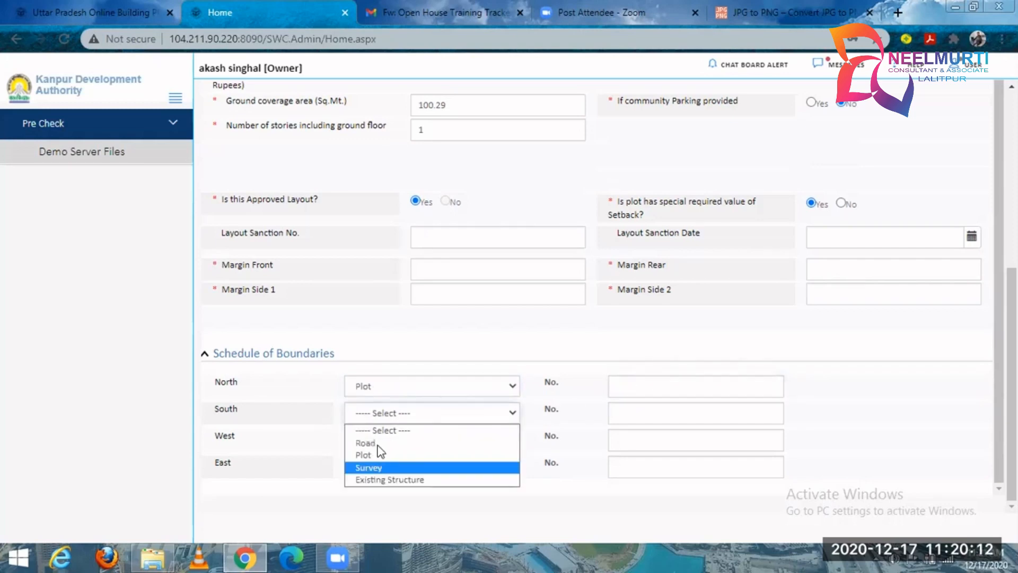
{"action": "left_click", "coordinate": [378, 441]}
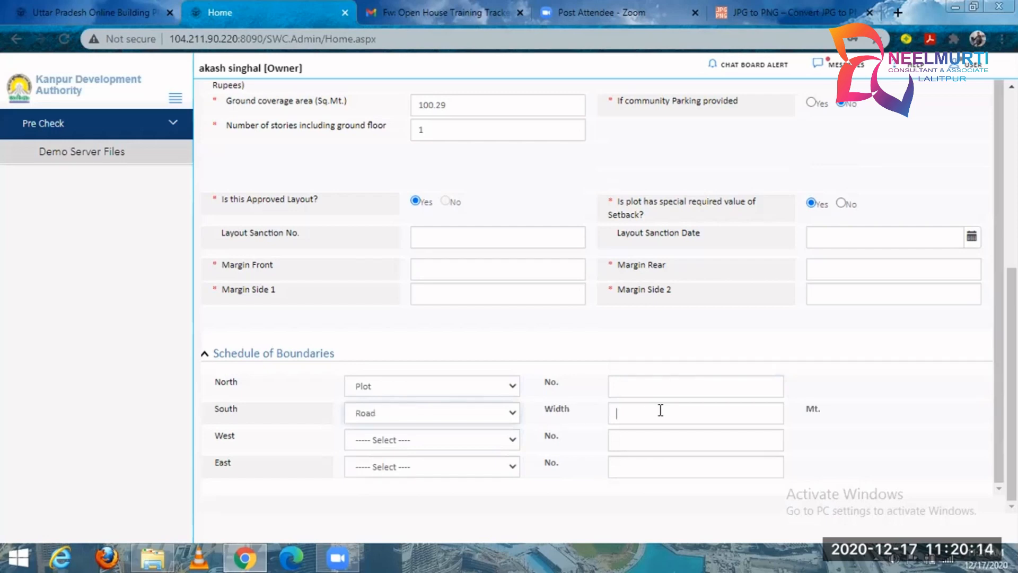
Set the west boundary to Existing Structure and the east boundary to Road in the Schedule of Boundaries.
{"action": "left_click", "coordinate": [452, 438]}
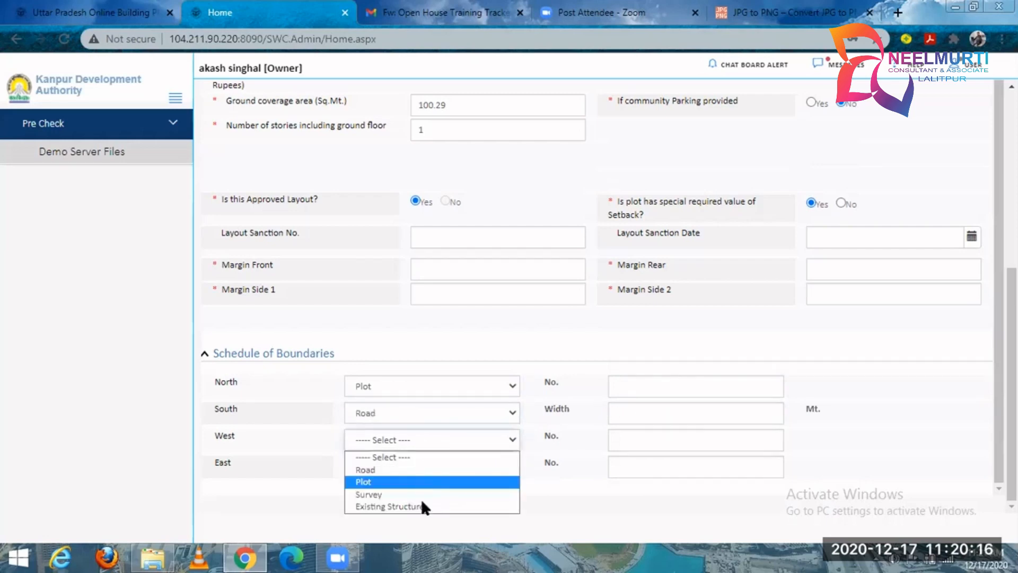
{"action": "left_click", "coordinate": [422, 506]}
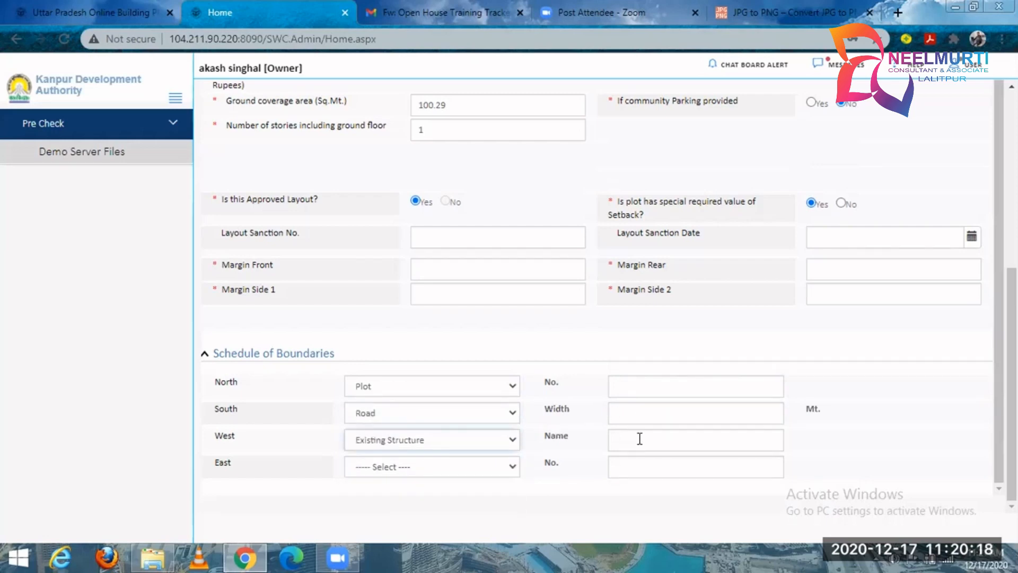
{"action": "left_click", "coordinate": [620, 438]}
{"action": "left_click", "coordinate": [440, 466]}
{"action": "left_click", "coordinate": [442, 496]}
{"action": "left_click", "coordinate": [620, 466]}
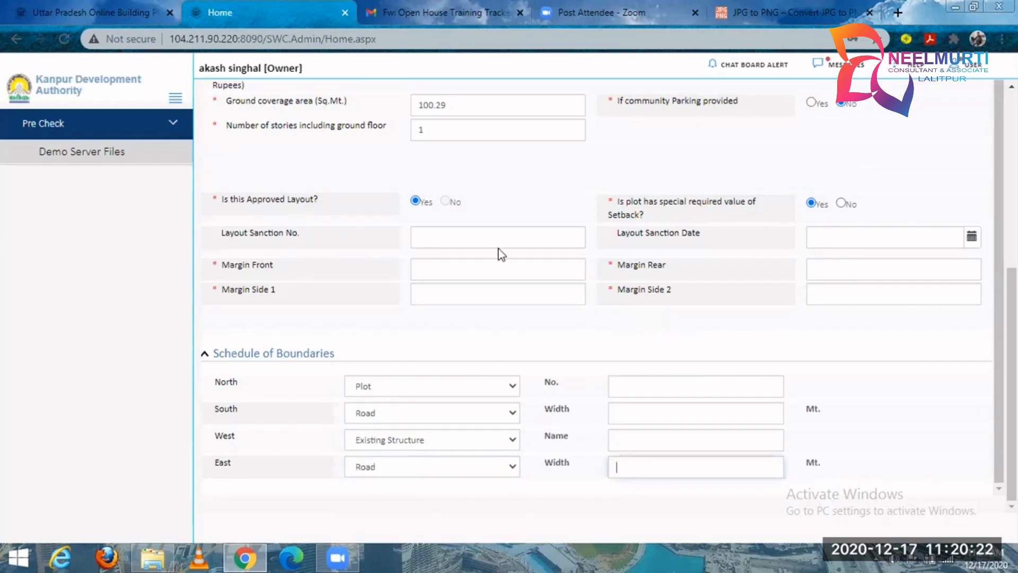
View the application's architectural drawing attachment and check the options for applying to the demo server.
{"action": "scroll", "coordinate": [502, 255], "scroll_direction": "up", "scroll_amount": 2}
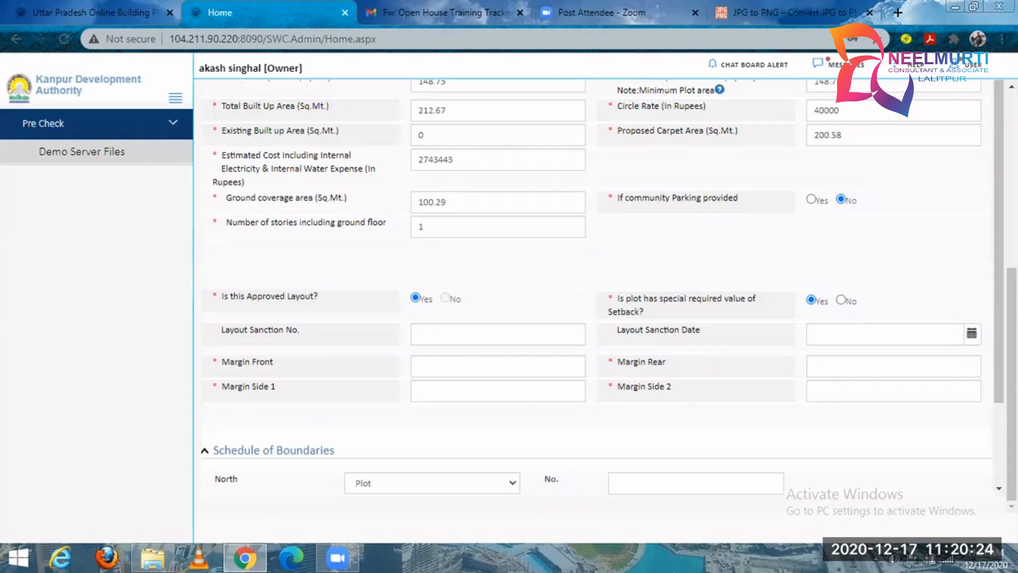
{"action": "scroll", "coordinate": [949, 199], "scroll_direction": "up", "scroll_amount": 6}
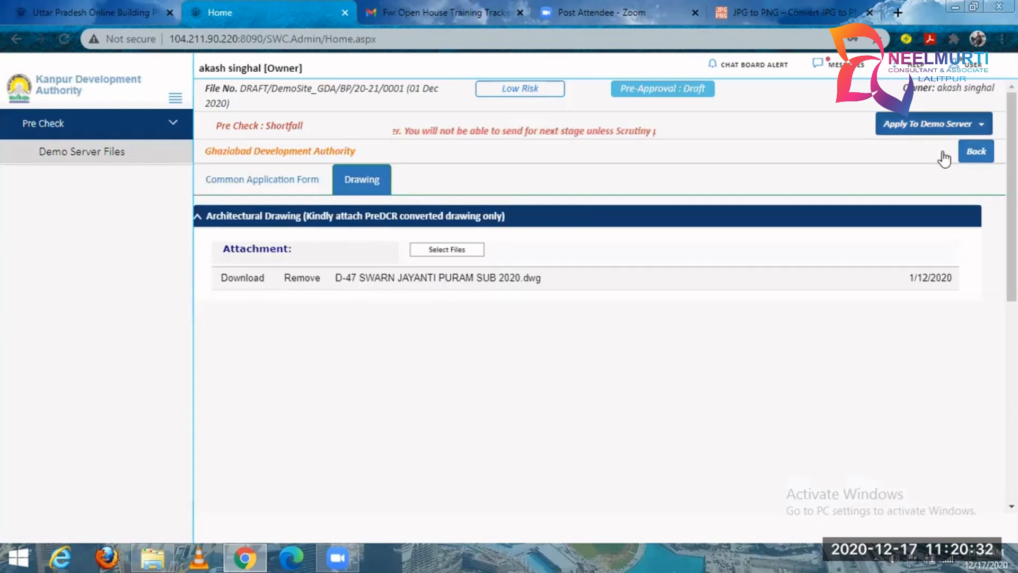
{"action": "left_click", "coordinate": [933, 124]}
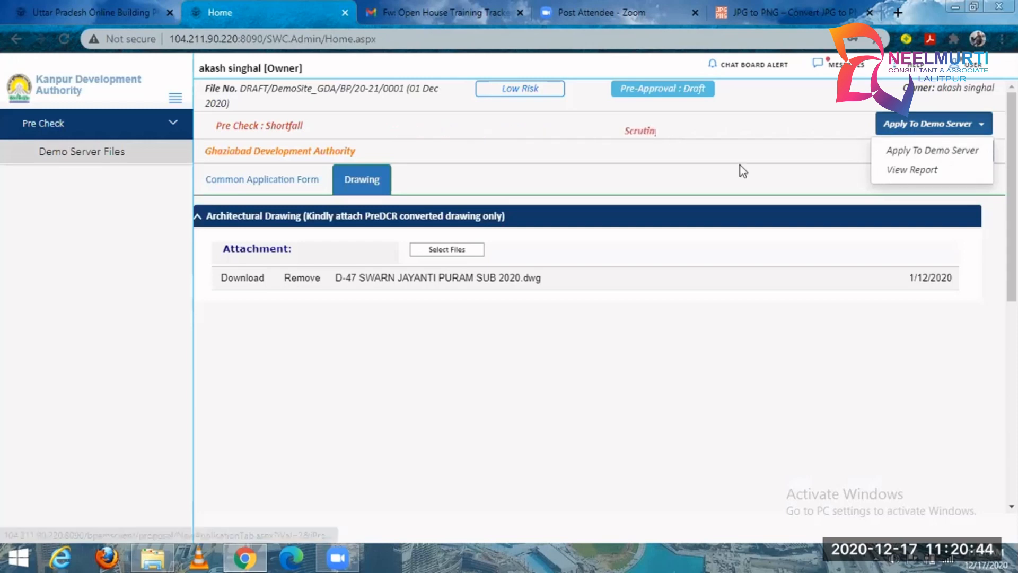
{"action": "left_click", "coordinate": [698, 170]}
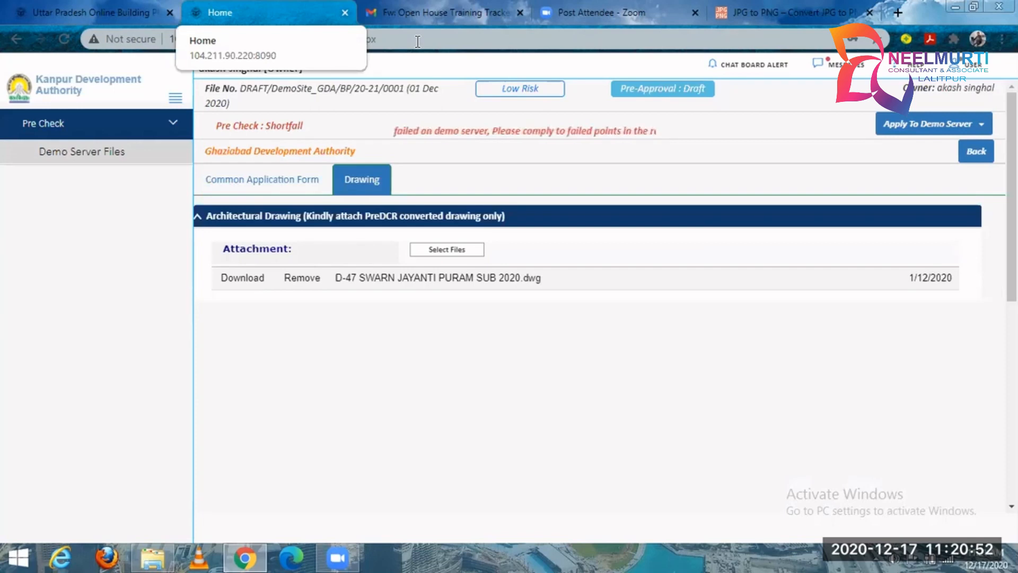
Log out of the demo site and return to the Online Building Plan Approval System home page.
{"action": "left_click", "coordinate": [967, 66]}
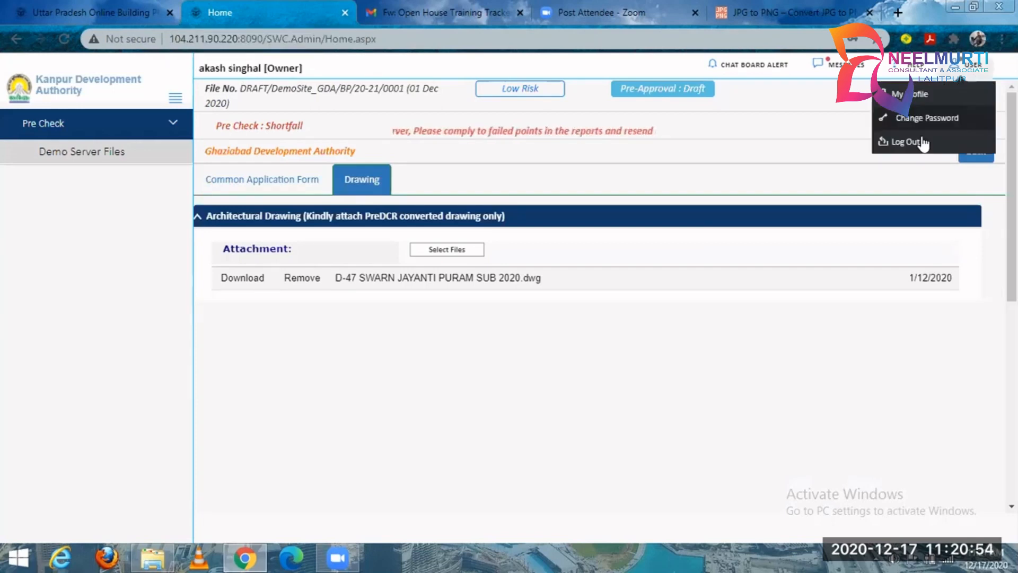
{"action": "left_click", "coordinate": [923, 142]}
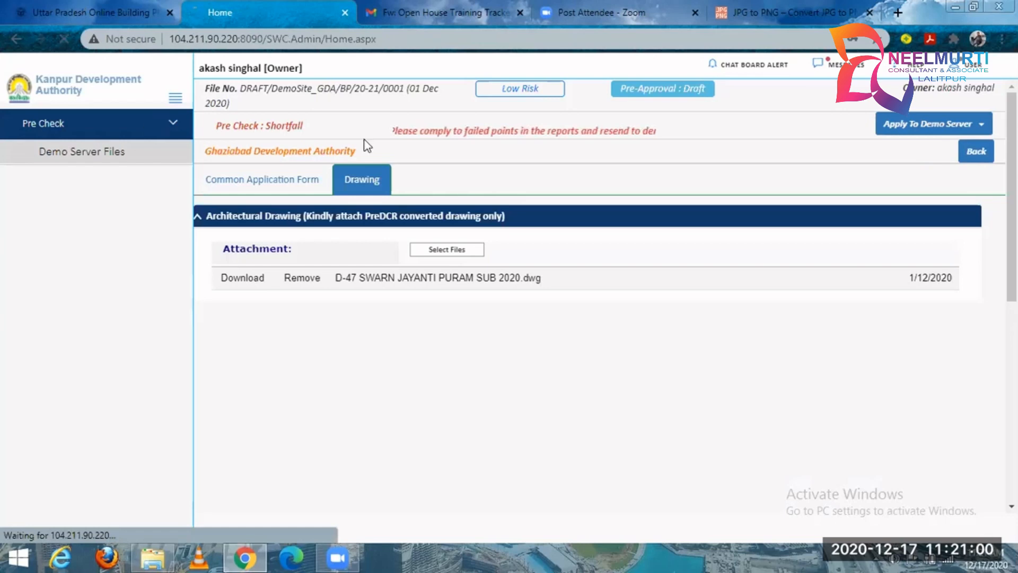
{"action": "key", "text": "ctrl+w"}
{"action": "key", "text": "ctrl+shift+Tab"}
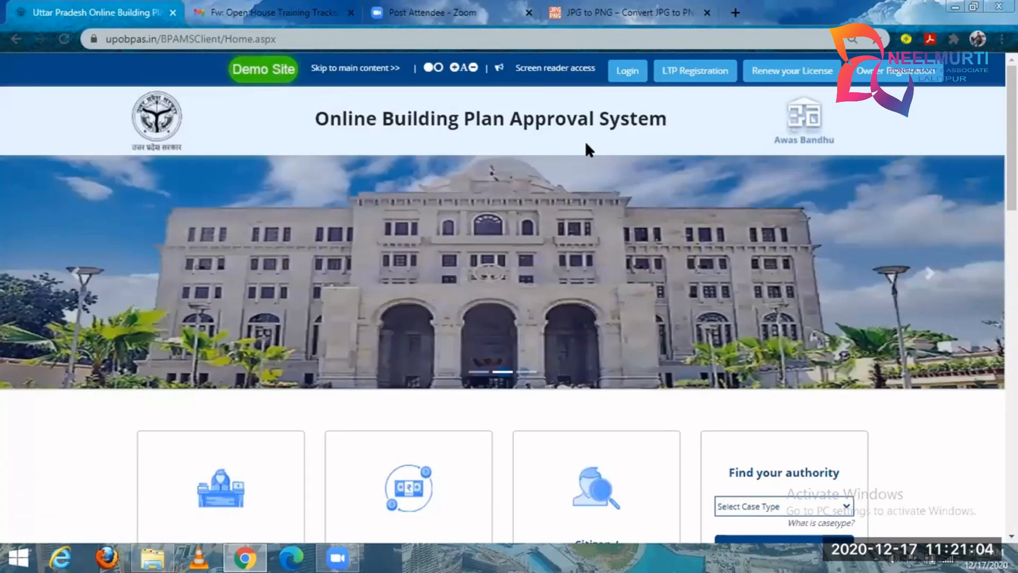
Open the LTP registration form and look through the Professional Category options and the Firm Name and Short Profile fields.
{"action": "left_click", "coordinate": [703, 74]}
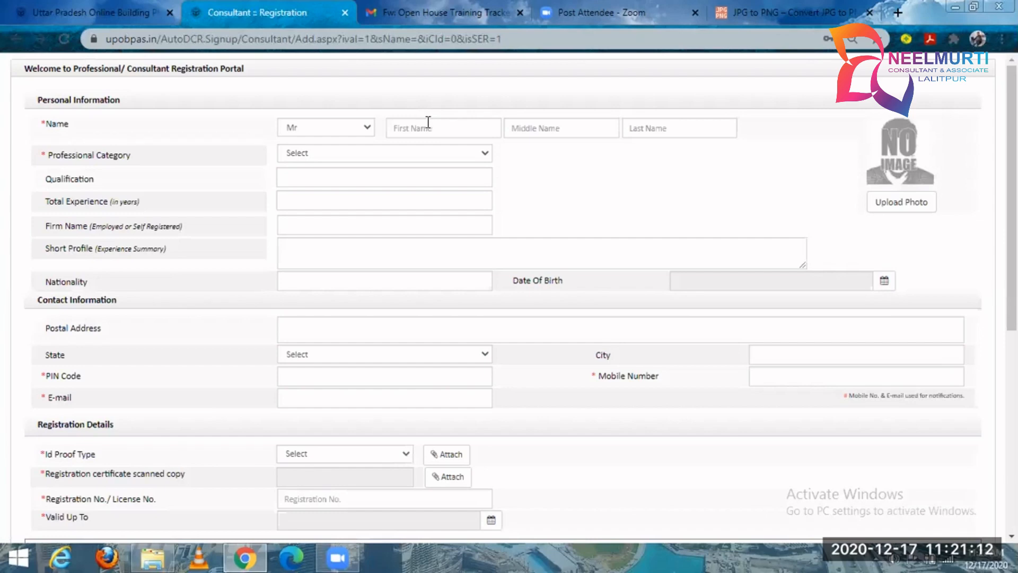
{"action": "left_click", "coordinate": [394, 154]}
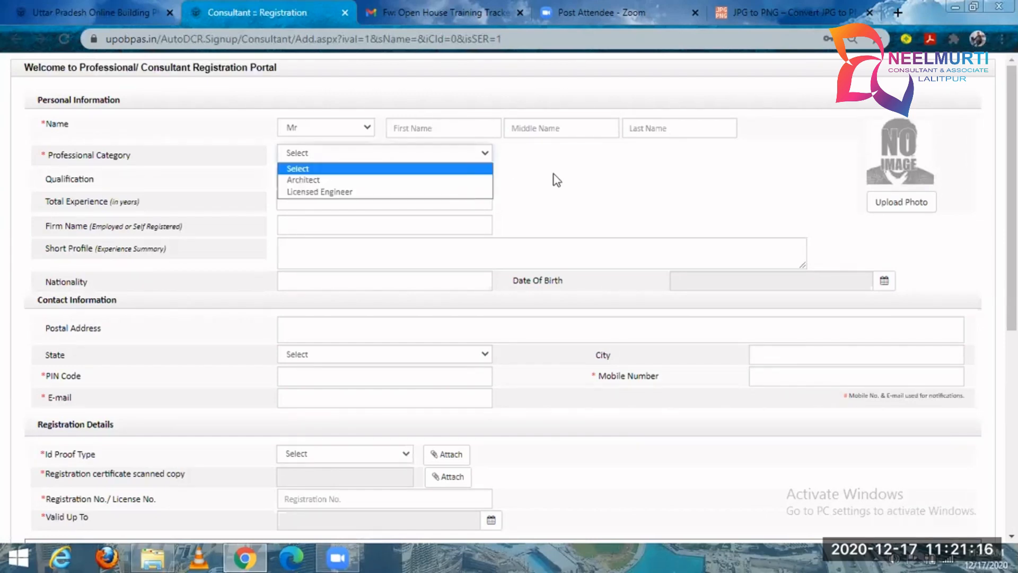
{"action": "left_click", "coordinate": [380, 229]}
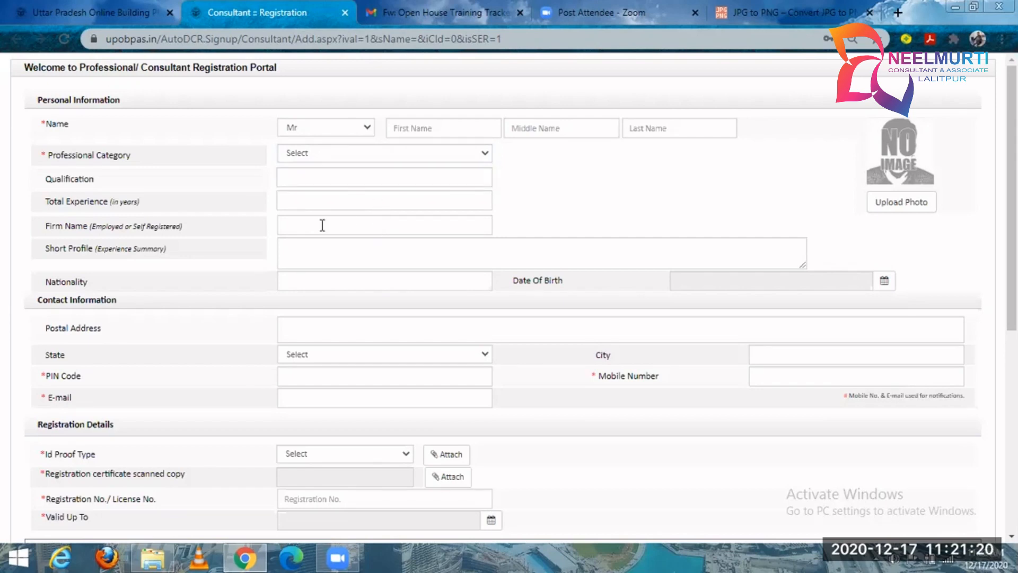
{"action": "left_click", "coordinate": [304, 233]}
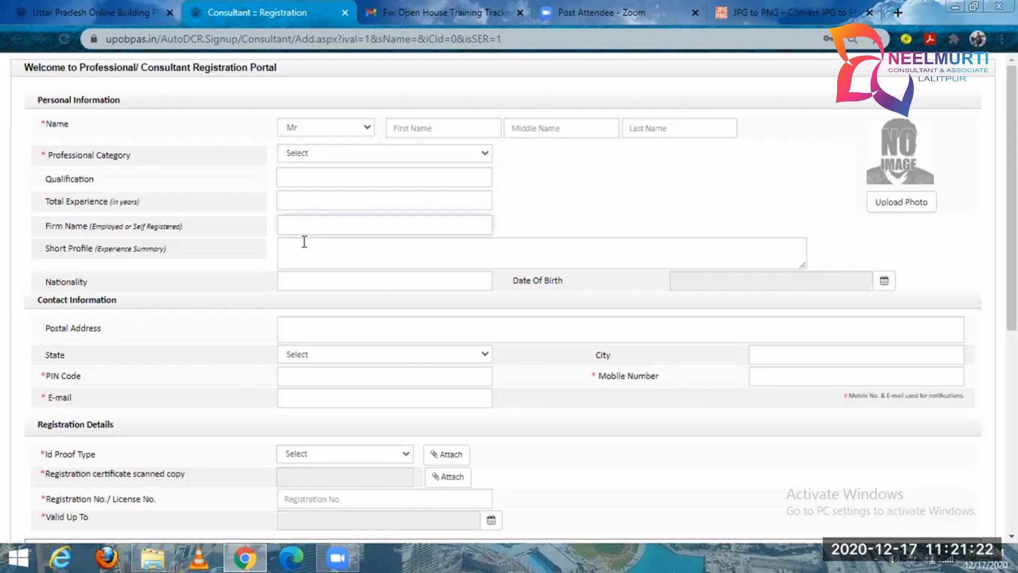
{"action": "left_click", "coordinate": [304, 256]}
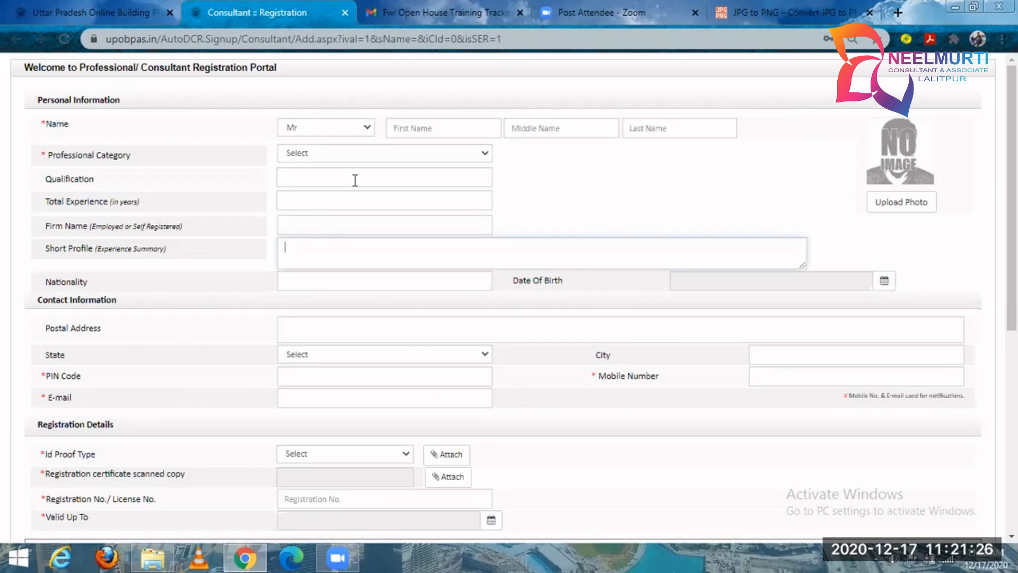
Look through the available Id Proof Type options in the Registration Details section.
{"action": "scroll", "coordinate": [752, 232], "scroll_direction": "down", "scroll_amount": 3}
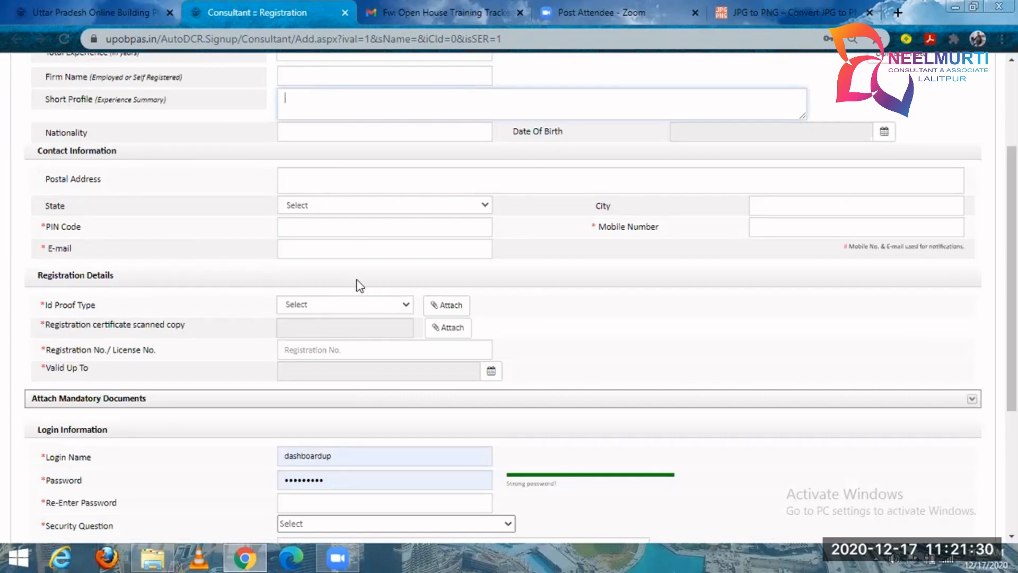
{"action": "left_click", "coordinate": [345, 311]}
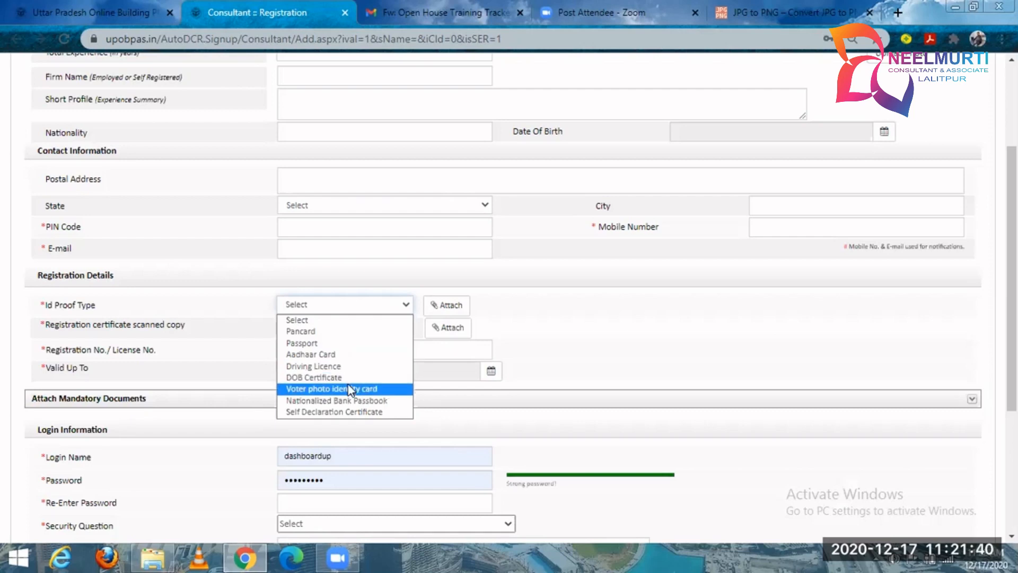
{"action": "left_click", "coordinate": [551, 335]}
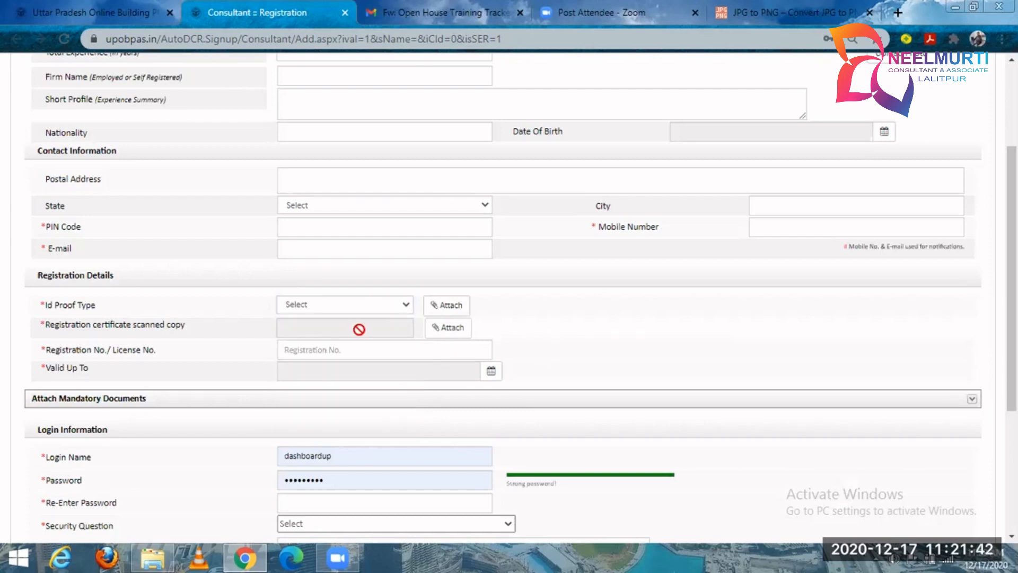
Check the file formats accepted for the registration certificate, close the attachment window, and check the Registration No./License No. field.
{"action": "left_click", "coordinate": [448, 328]}
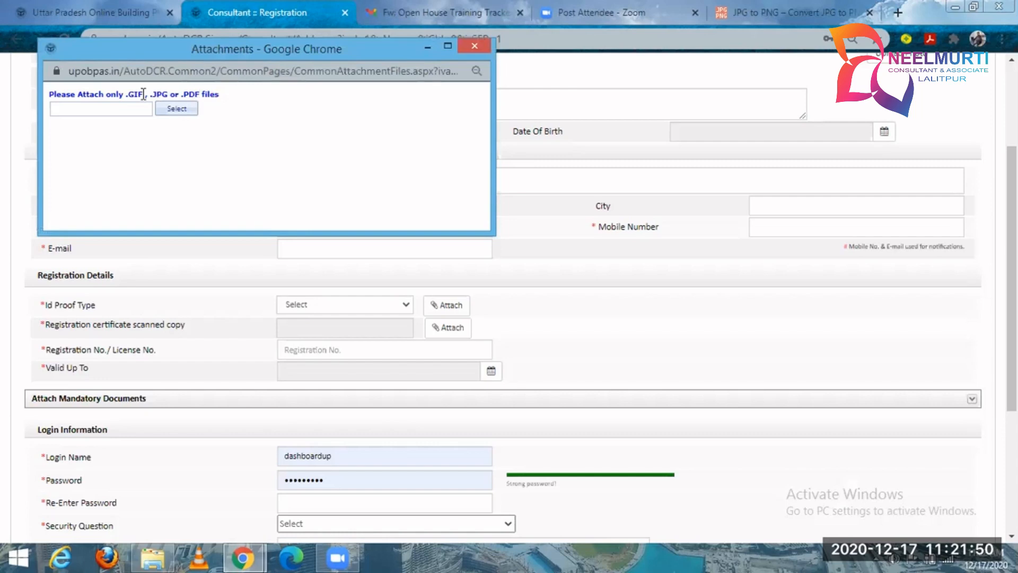
{"action": "left_click_drag", "start_coordinate": [137, 93], "coordinate": [128, 92]}
{"action": "left_click", "coordinate": [261, 91]}
{"action": "left_click", "coordinate": [476, 42]}
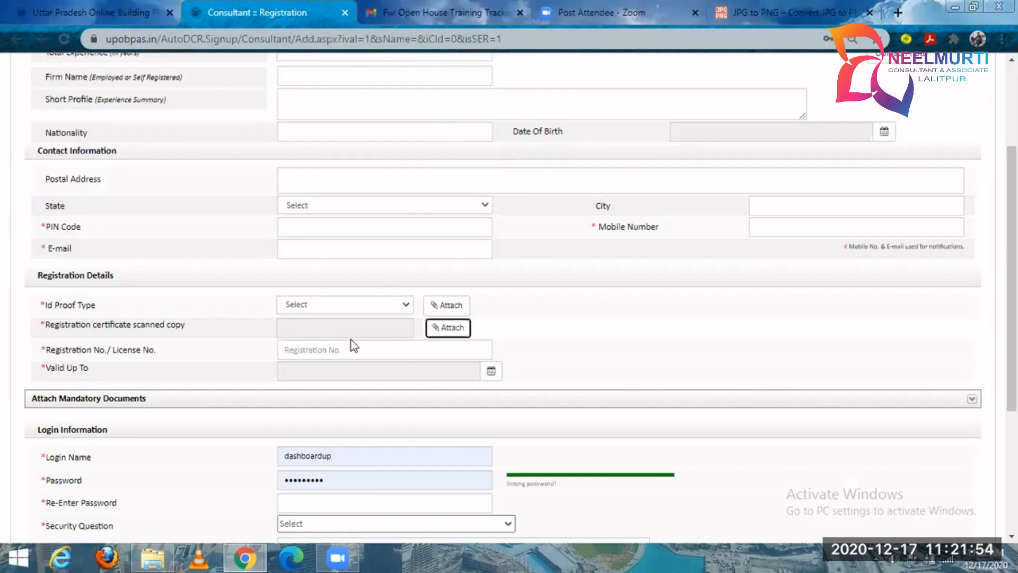
{"action": "left_click", "coordinate": [346, 355]}
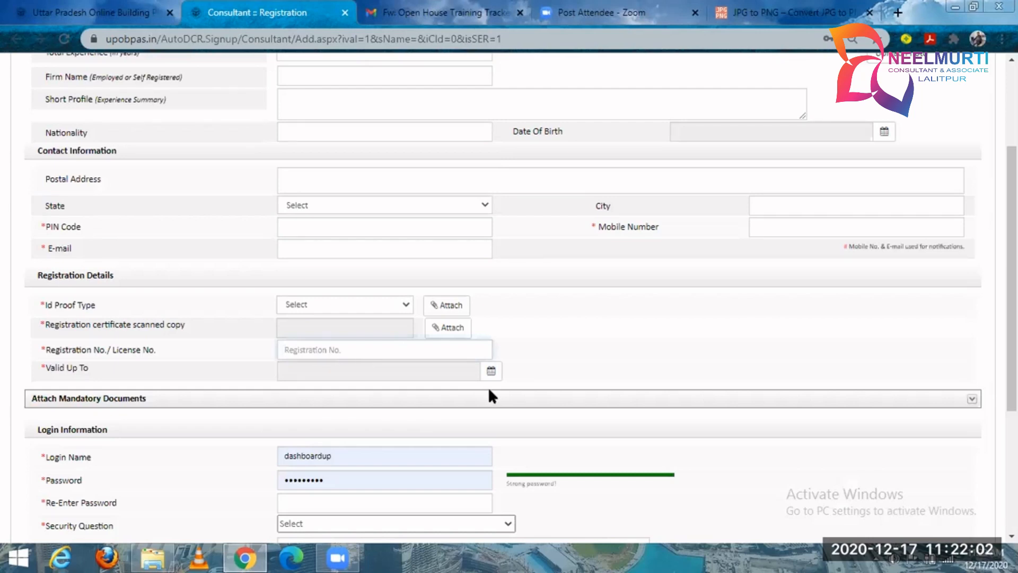
Examine the Login Information section's Login Name field and the Registration No./License No. field.
{"action": "scroll", "coordinate": [569, 352], "scroll_direction": "down", "scroll_amount": 4}
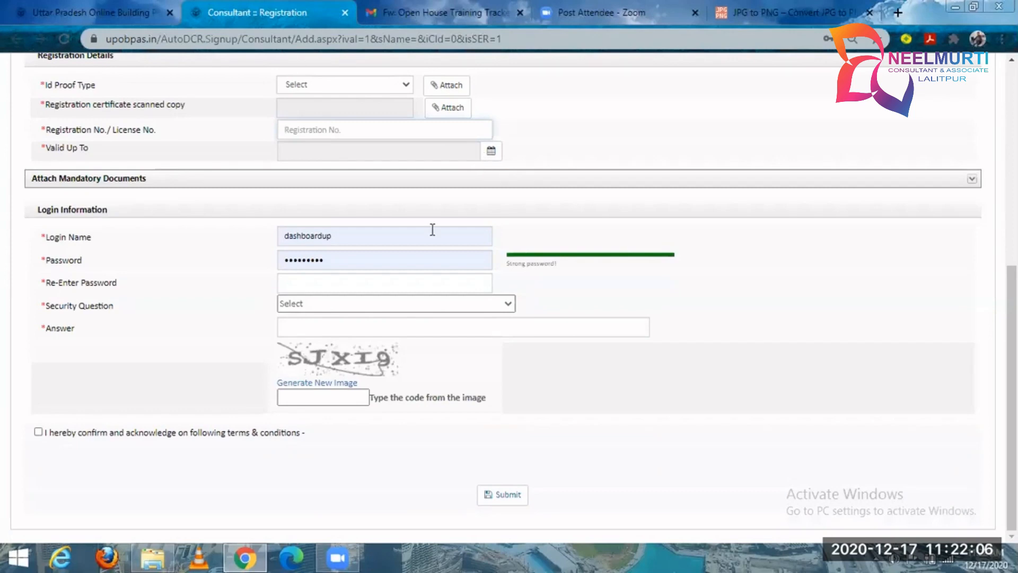
{"action": "left_click_drag", "start_coordinate": [39, 210], "coordinate": [110, 217]}
{"action": "left_click", "coordinate": [127, 238]}
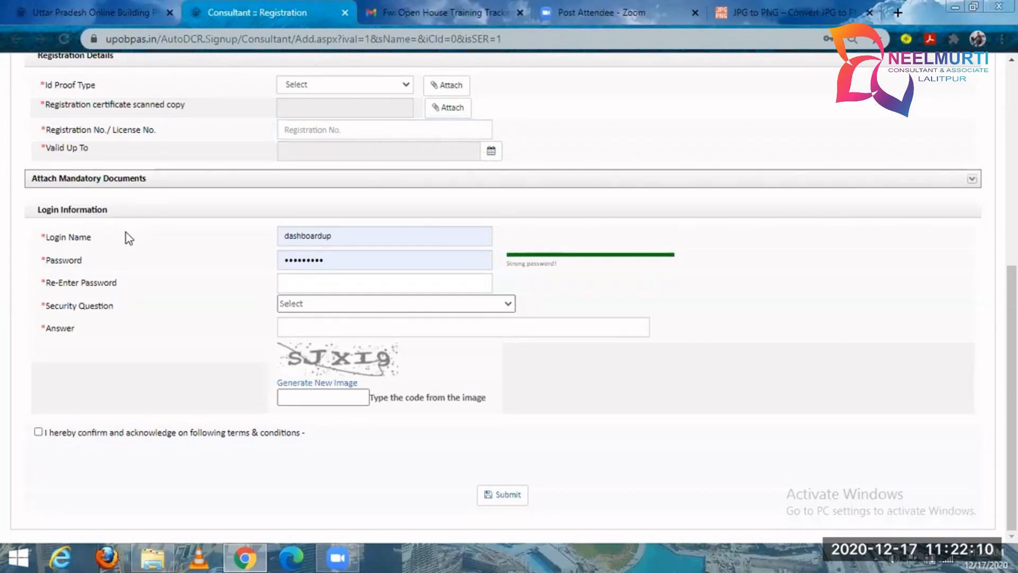
{"action": "double_click", "coordinate": [291, 243]}
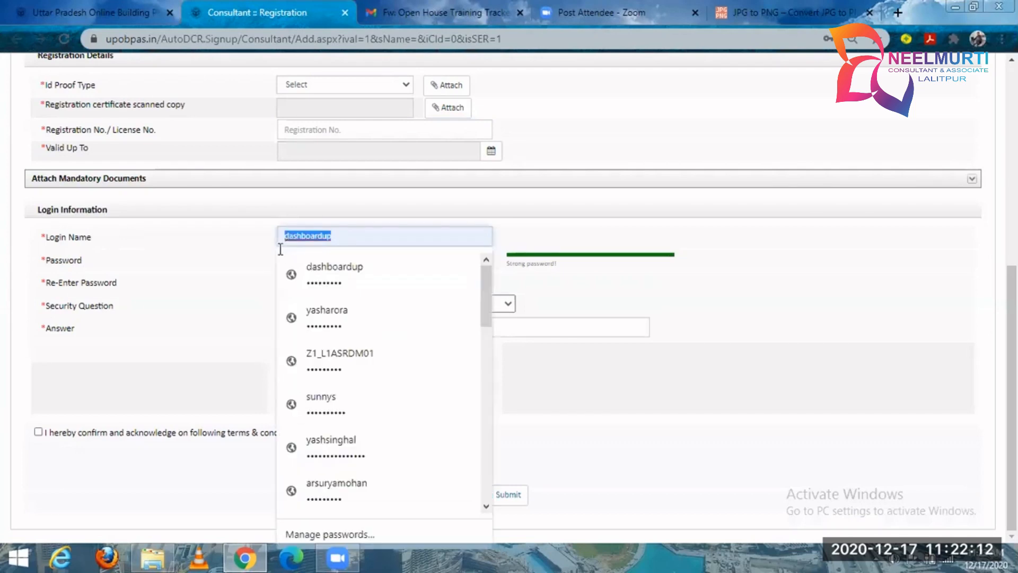
{"action": "left_click", "coordinate": [345, 237]}
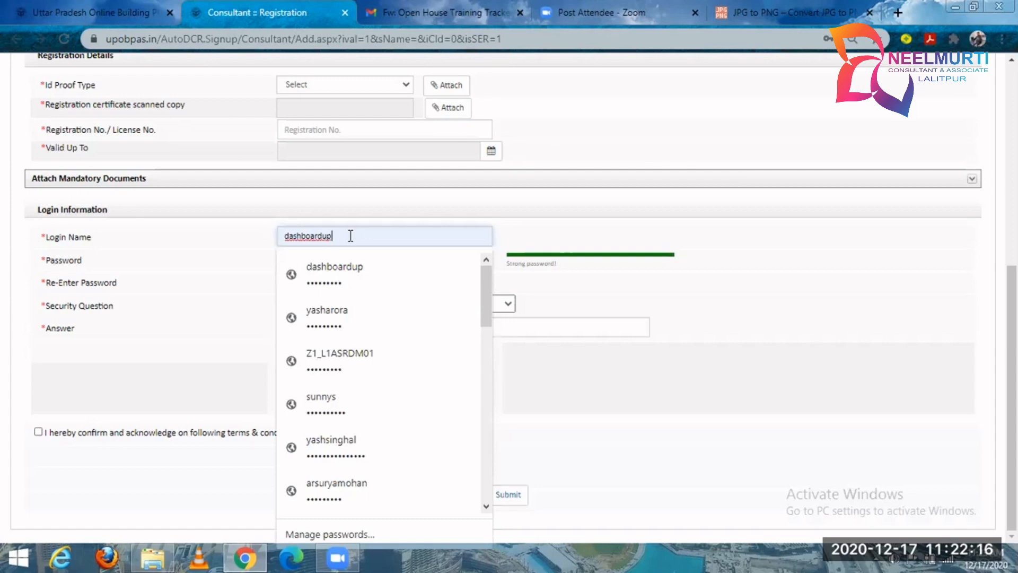
{"action": "left_click", "coordinate": [320, 131]}
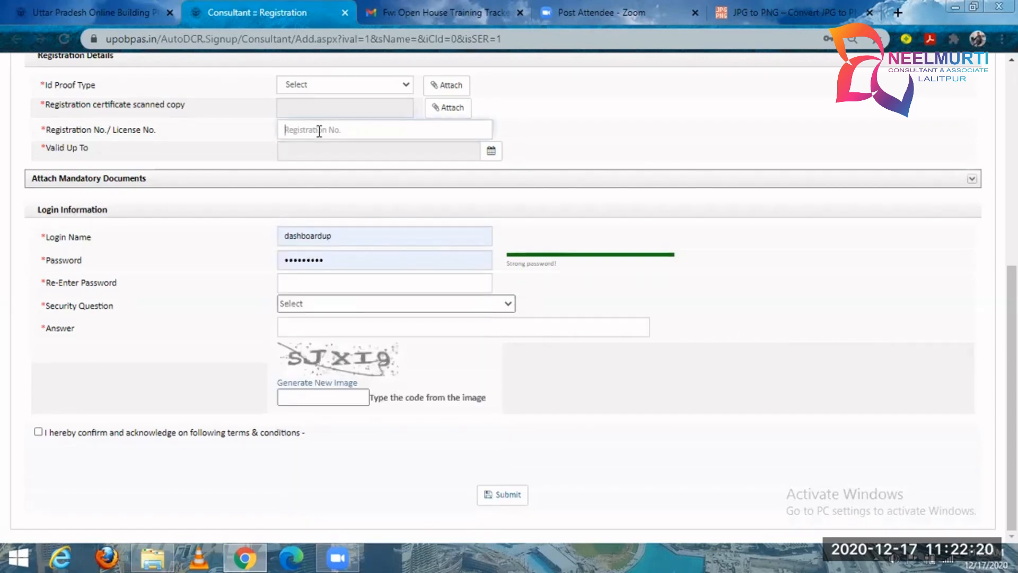
Check the Password, Login Name and Re-Enter Password fields in the Login Information section.
{"action": "left_click", "coordinate": [341, 263]}
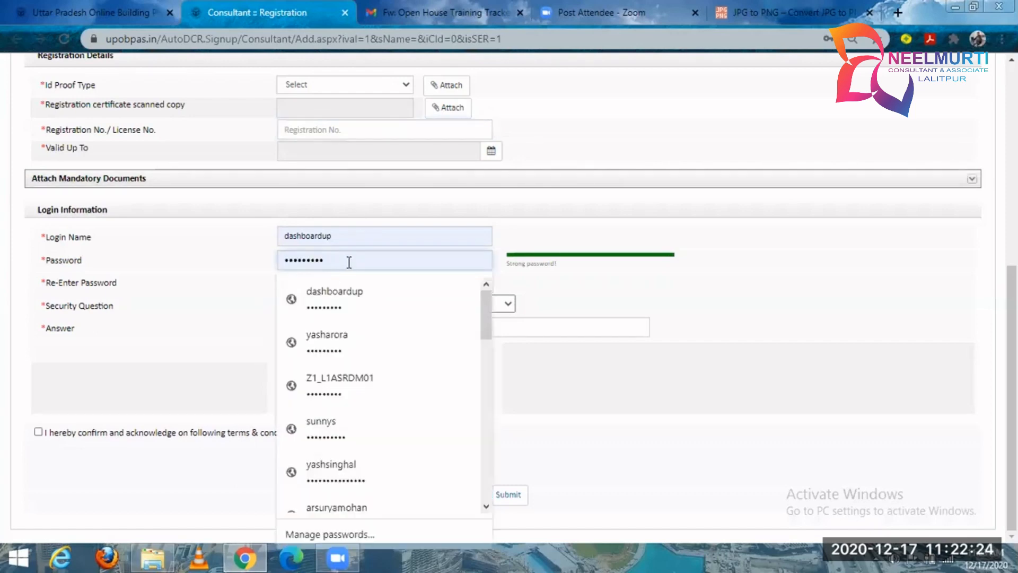
{"action": "left_click", "coordinate": [235, 264]}
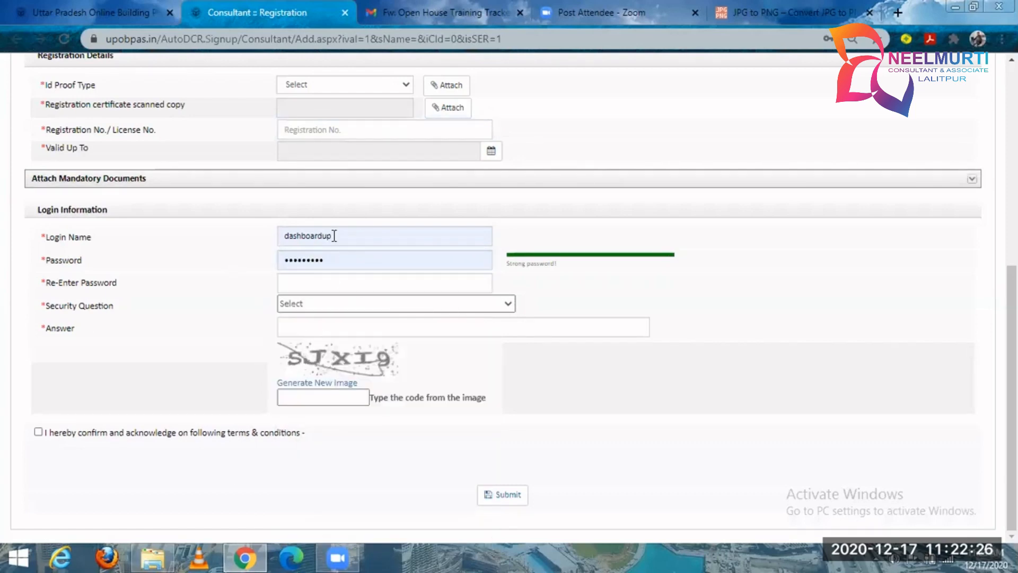
{"action": "left_click_drag", "start_coordinate": [282, 232], "coordinate": [348, 239]}
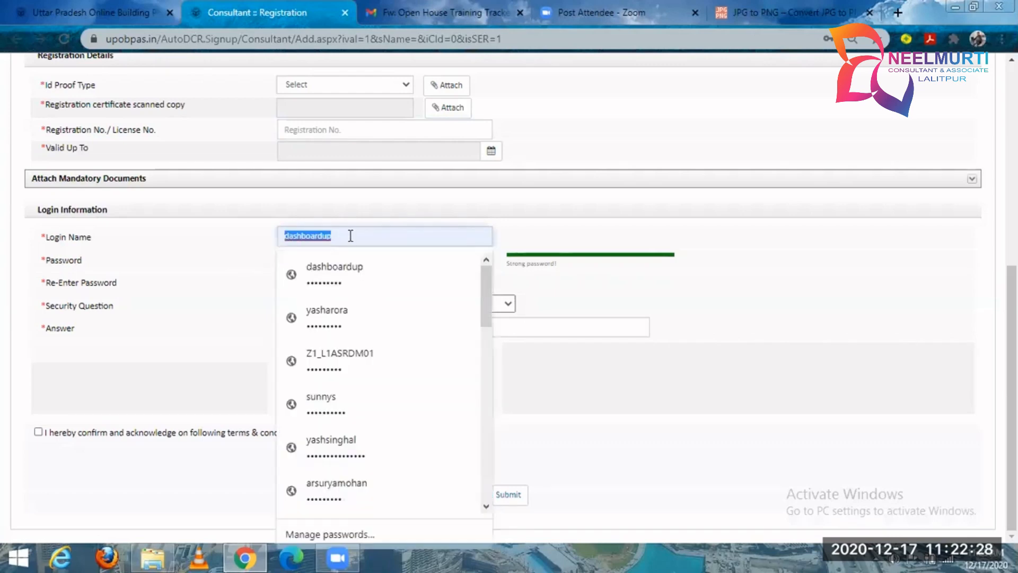
{"action": "left_click", "coordinate": [350, 235]}
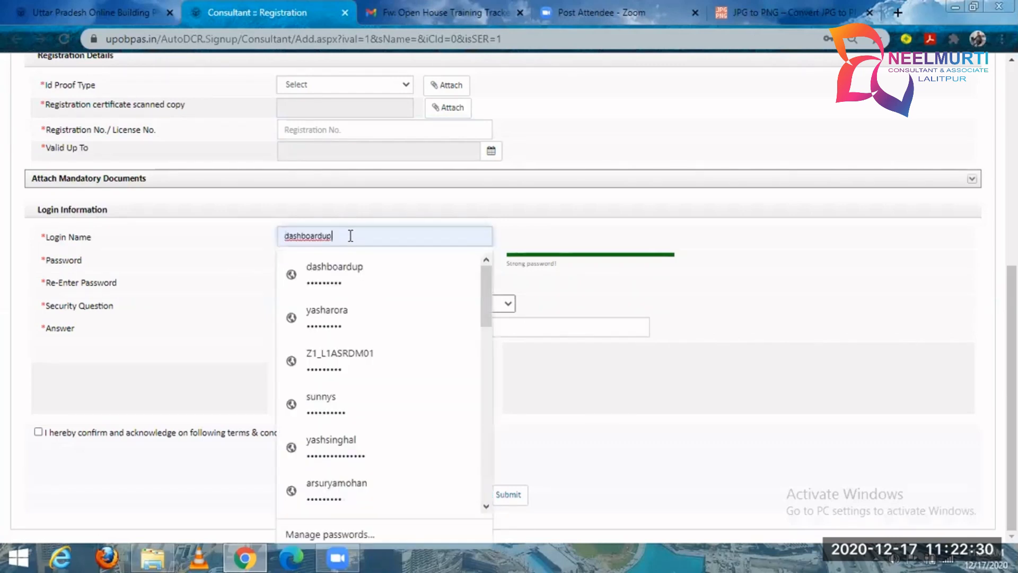
{"action": "left_click", "coordinate": [335, 238]}
{"action": "left_click", "coordinate": [283, 282]}
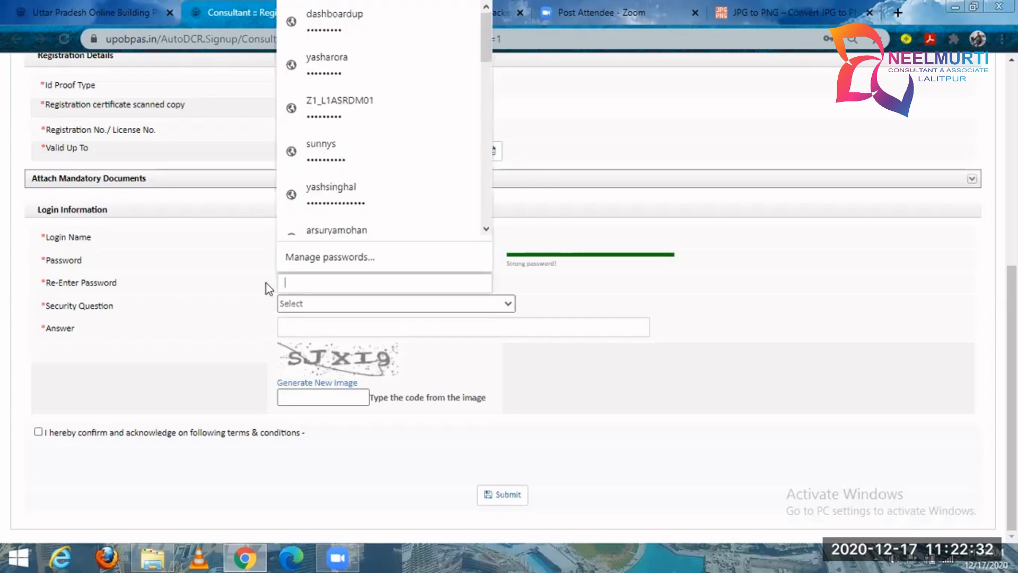
Look through the Security Question options, and check the Answer and image code fields in the Login Information section.
{"action": "left_click", "coordinate": [262, 283]}
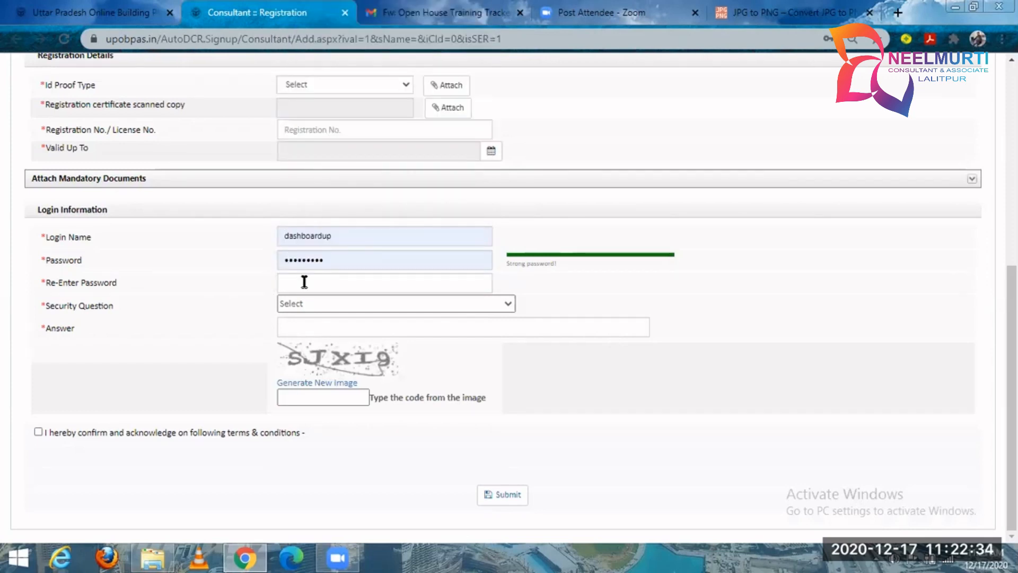
{"action": "left_click", "coordinate": [313, 304]}
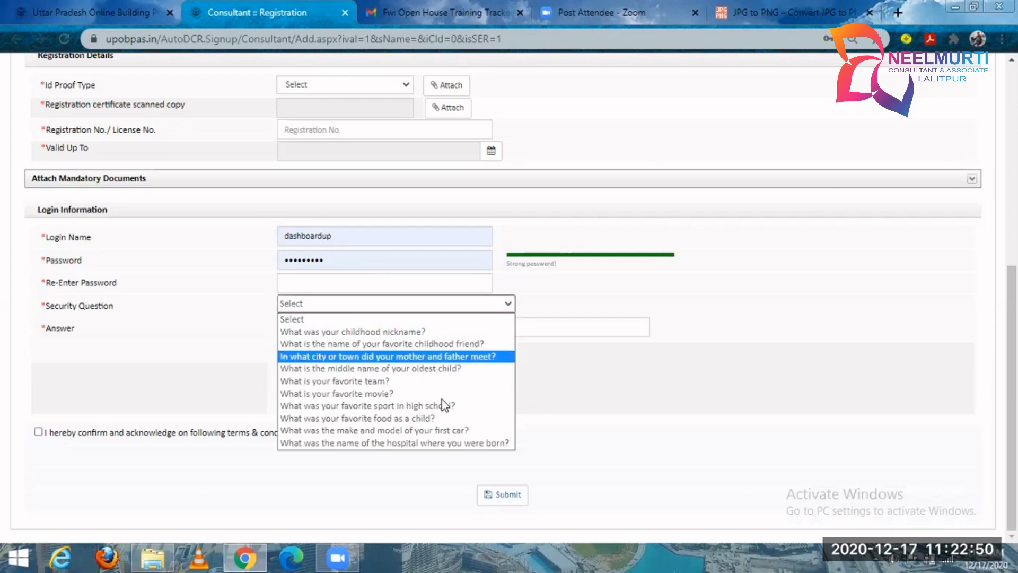
{"action": "left_click", "coordinate": [529, 328]}
{"action": "left_click", "coordinate": [529, 328]}
{"action": "left_click", "coordinate": [305, 399]}
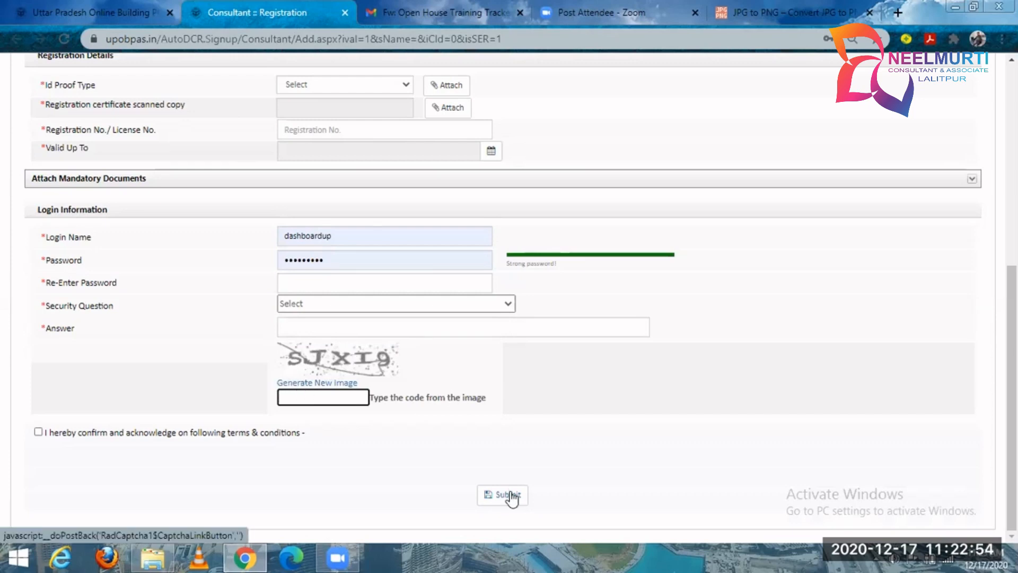
Return to the start of the consultant registration form and close its page.
{"action": "scroll", "coordinate": [511, 378], "scroll_direction": "up", "scroll_amount": 2}
{"action": "scroll", "coordinate": [425, 274], "scroll_direction": "up", "scroll_amount": 5}
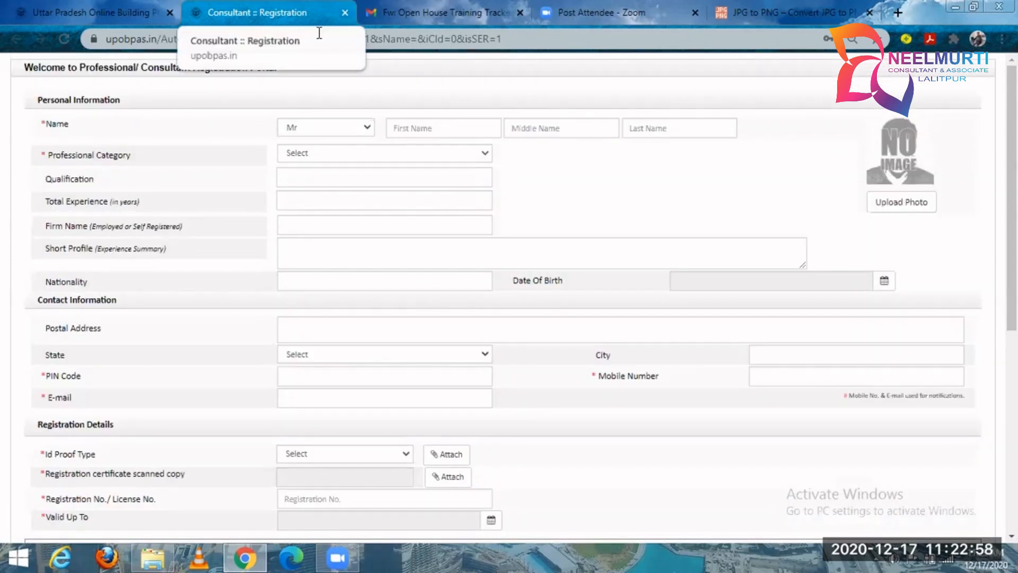
{"action": "key", "text": "ctrl+w"}
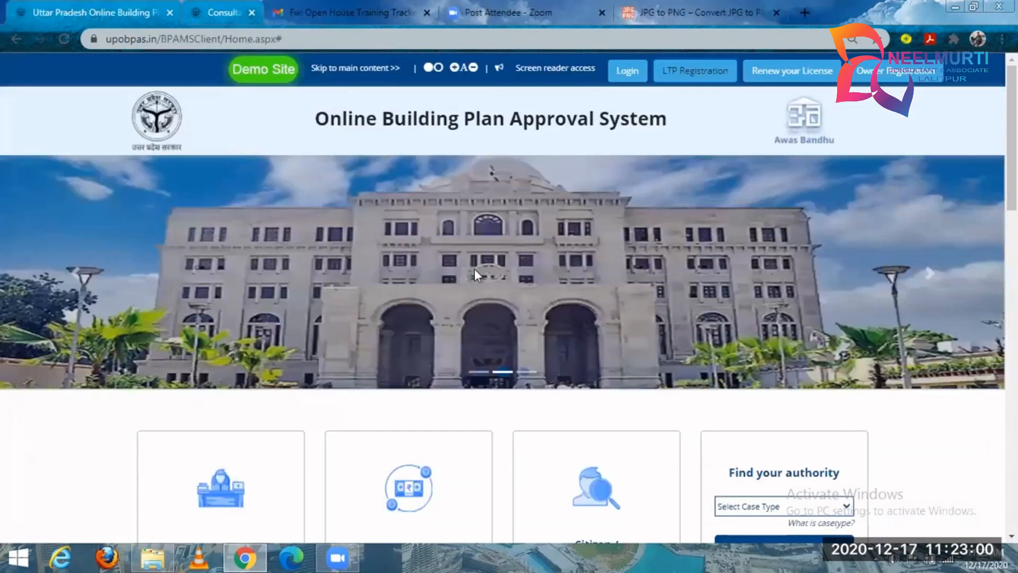
Go to the Find your authority section of the home page and look through the available case types.
{"action": "scroll", "coordinate": [631, 311], "scroll_direction": "down", "scroll_amount": 4}
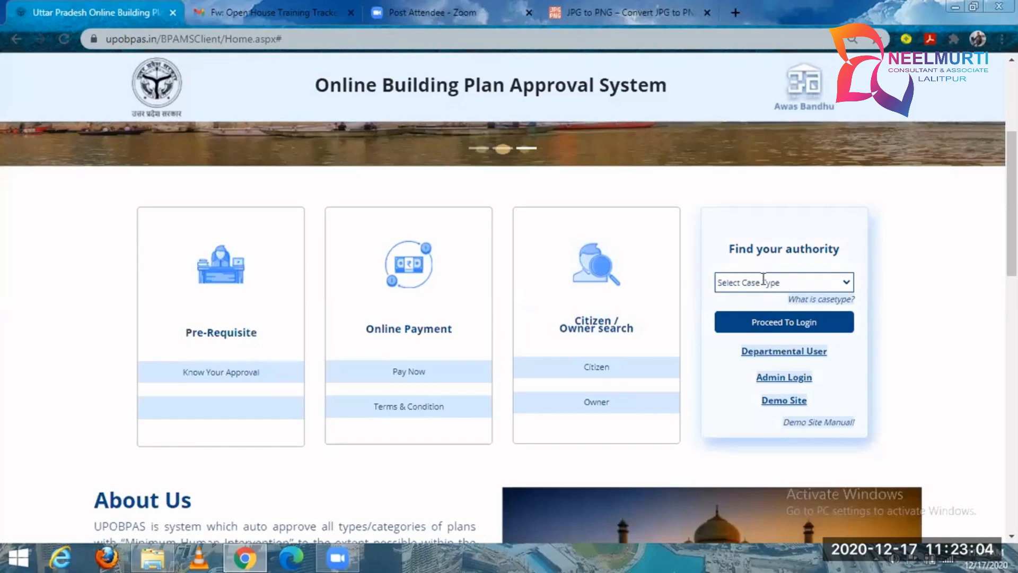
{"action": "scroll", "coordinate": [667, 183], "scroll_direction": "up", "scroll_amount": 4}
{"action": "left_click", "coordinate": [634, 79]}
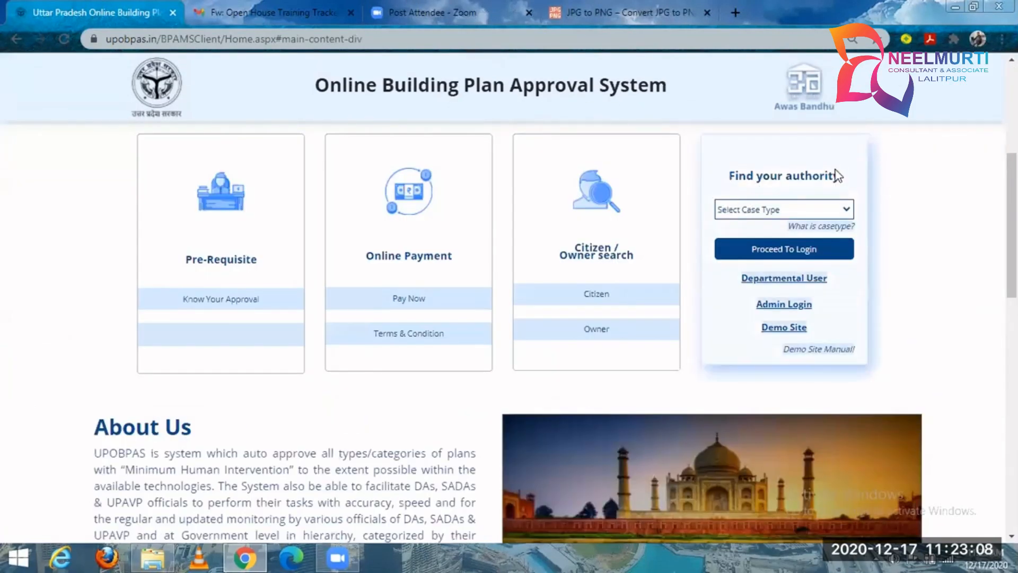
{"action": "left_click", "coordinate": [845, 209]}
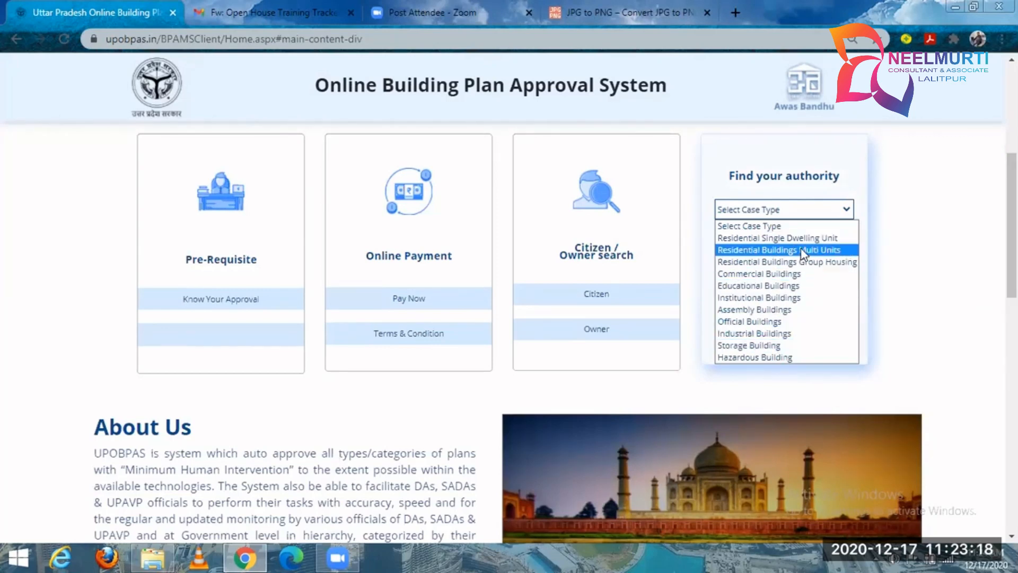
{"action": "left_click", "coordinate": [870, 237]}
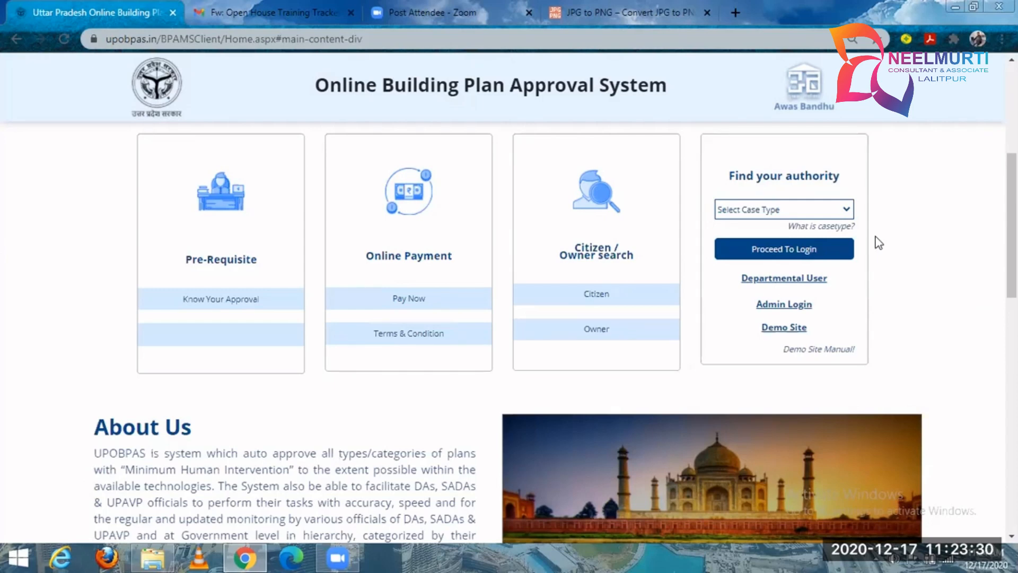
Choose the Residential Single Dwelling Unit case type, proceed to its login page, and return to the home page.
{"action": "left_click", "coordinate": [848, 211]}
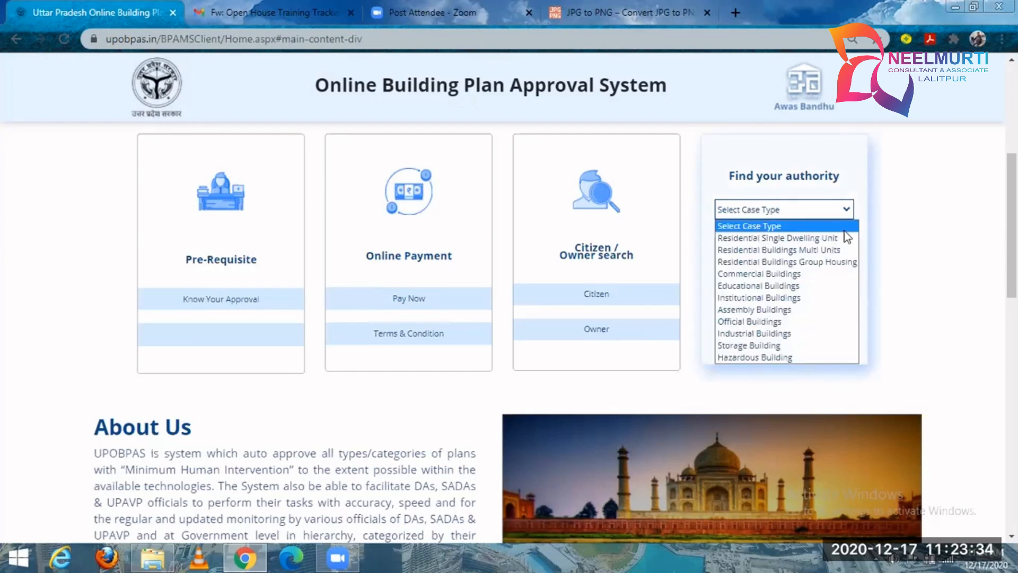
{"action": "left_click", "coordinate": [842, 237]}
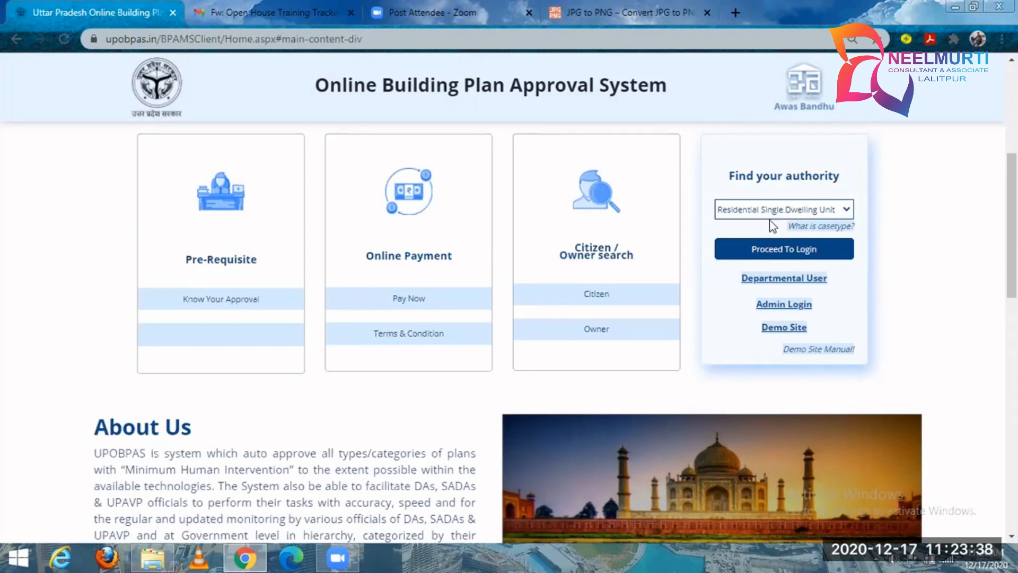
{"action": "left_click", "coordinate": [775, 255]}
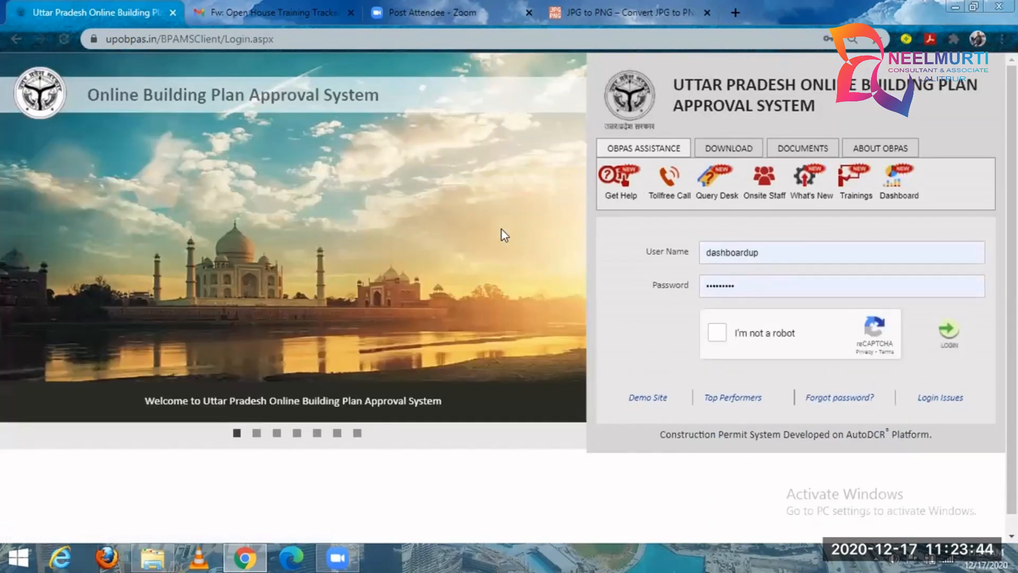
{"action": "left_click", "coordinate": [21, 38]}
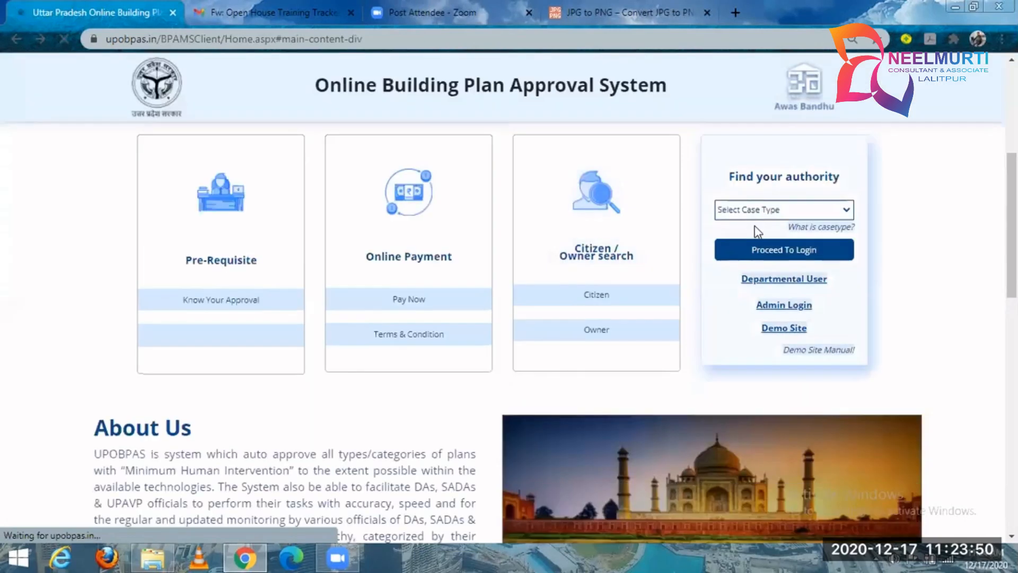
Choose the Commercial Buildings case type, proceed to login, read the Nivesh Mitra notice, and cancel the redirection.
{"action": "left_click", "coordinate": [750, 211]}
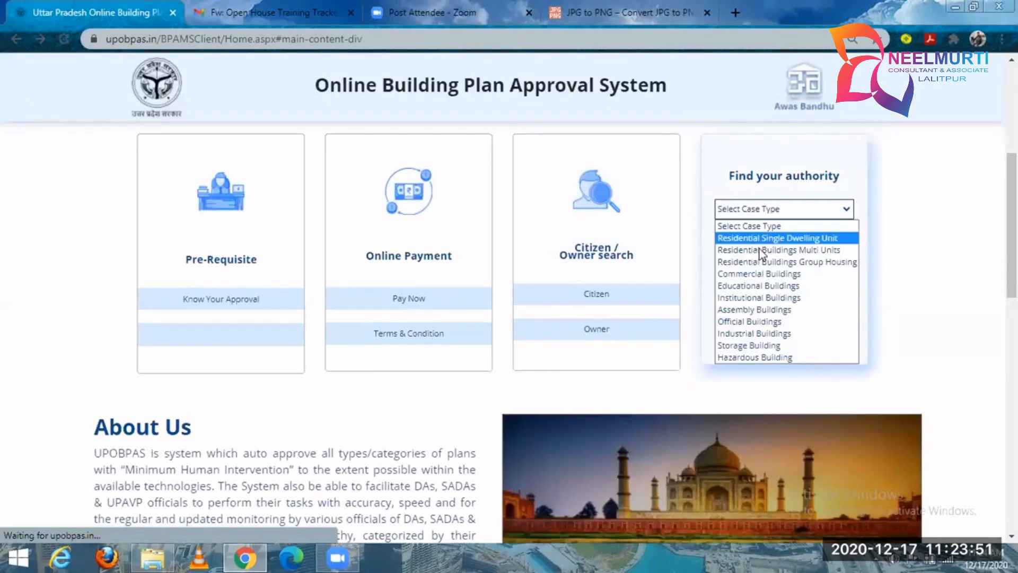
{"action": "left_click", "coordinate": [786, 273]}
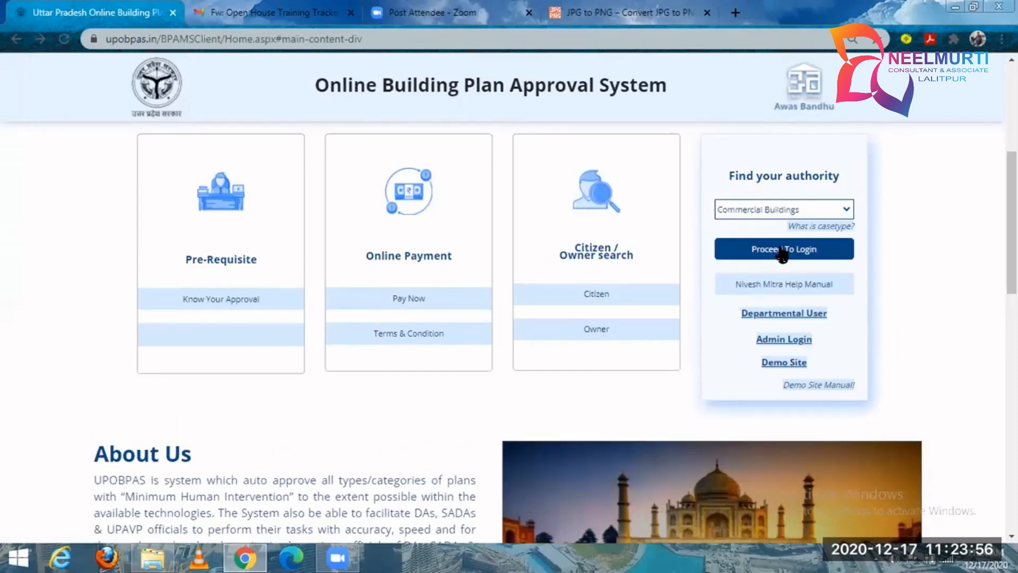
{"action": "left_click", "coordinate": [781, 254]}
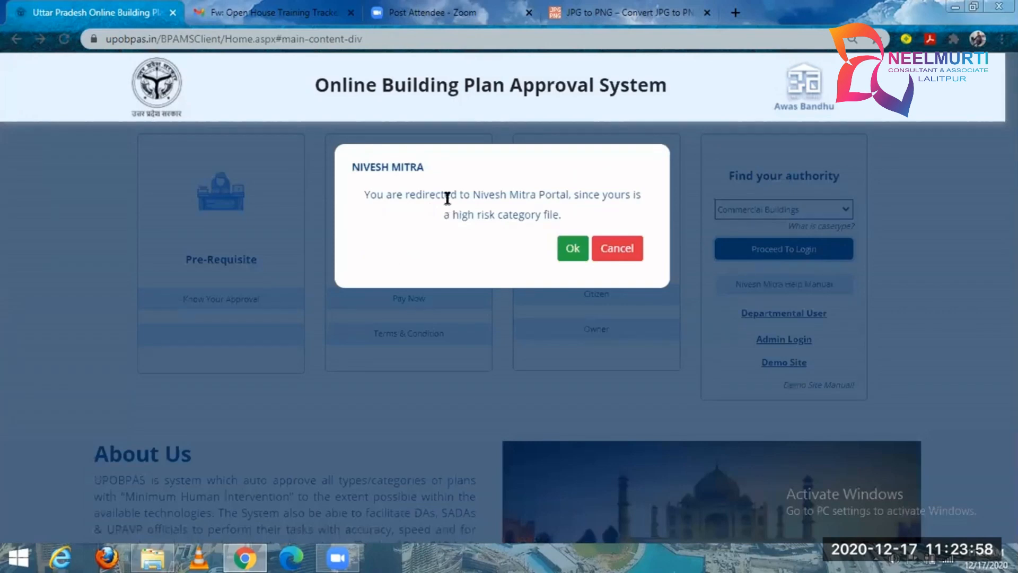
{"action": "left_click_drag", "start_coordinate": [449, 196], "coordinate": [557, 212]}
{"action": "left_click", "coordinate": [607, 248]}
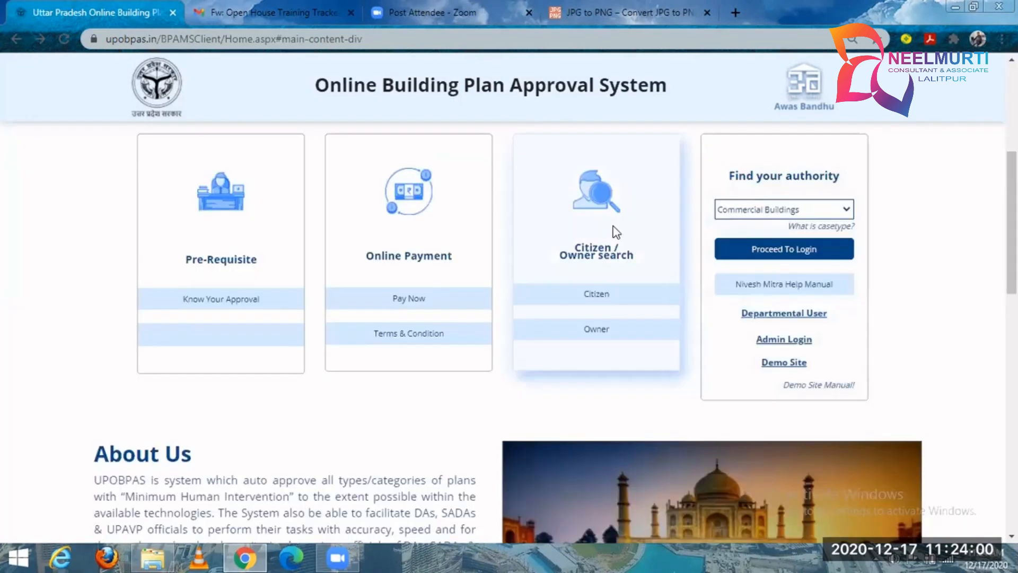
Set the case type to Residential Single Dwelling Unit and proceed to the login page.
{"action": "left_click", "coordinate": [721, 212]}
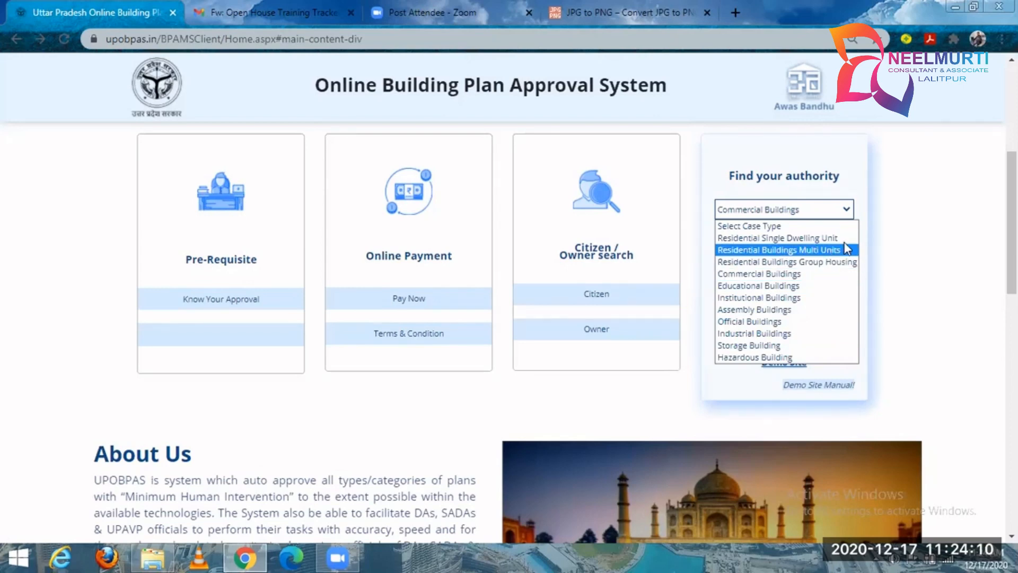
{"action": "left_click", "coordinate": [846, 209]}
{"action": "left_click", "coordinate": [846, 209]}
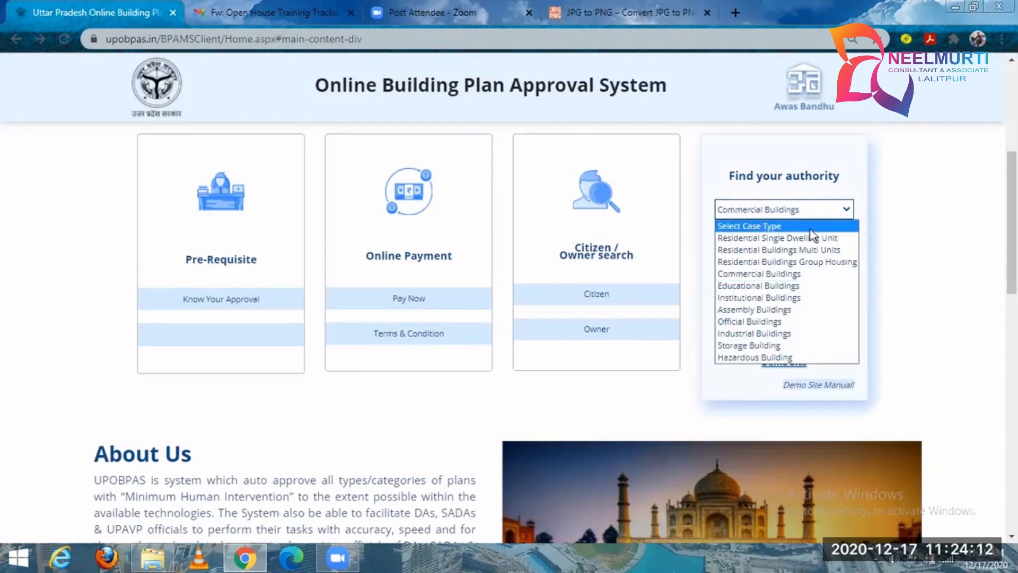
{"action": "left_click", "coordinate": [809, 238]}
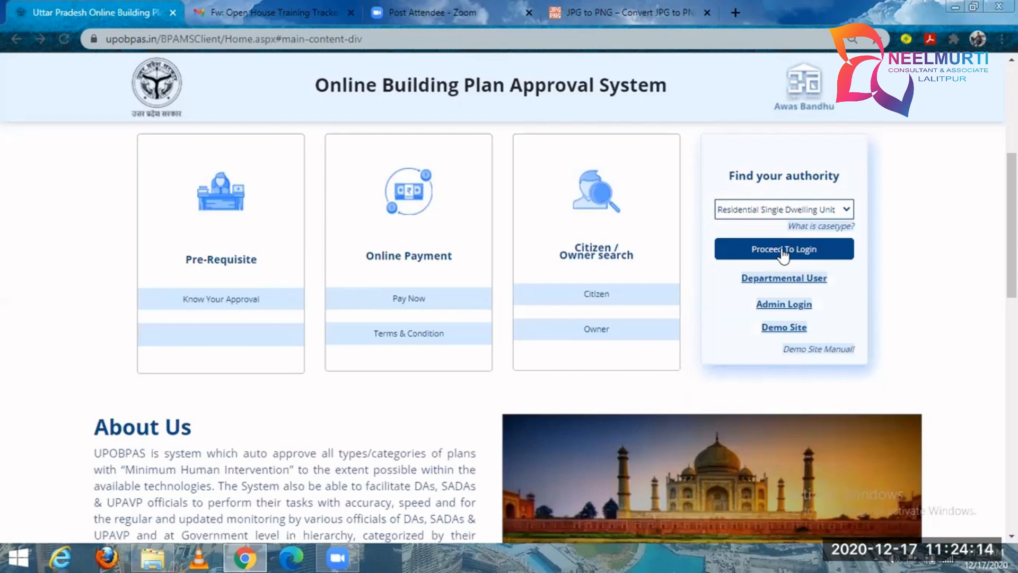
{"action": "left_click", "coordinate": [784, 253]}
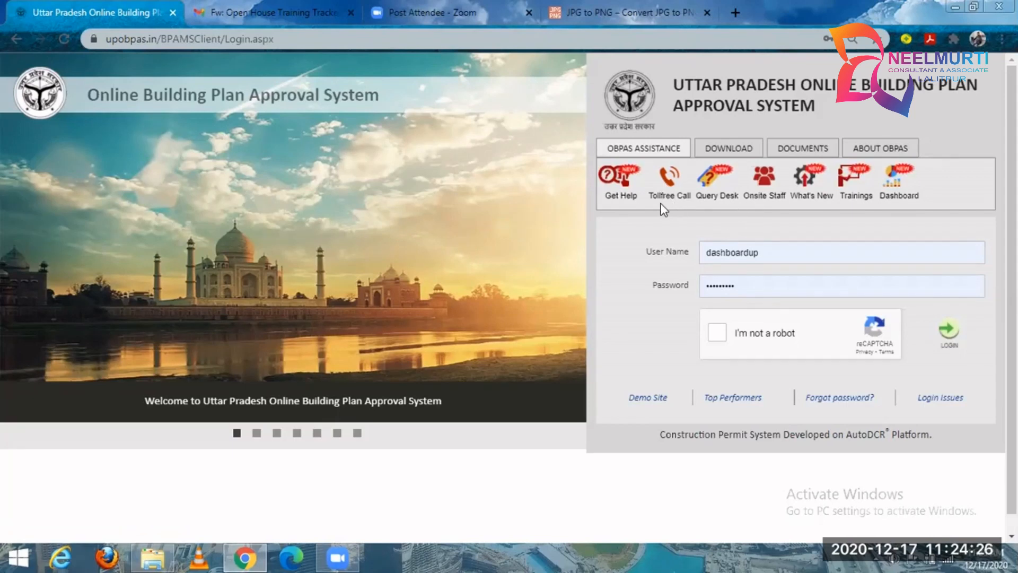
Read the Tollfree Call assistance document, highlighting the helpdesk number and its working hours, and close it.
{"action": "left_click", "coordinate": [663, 180]}
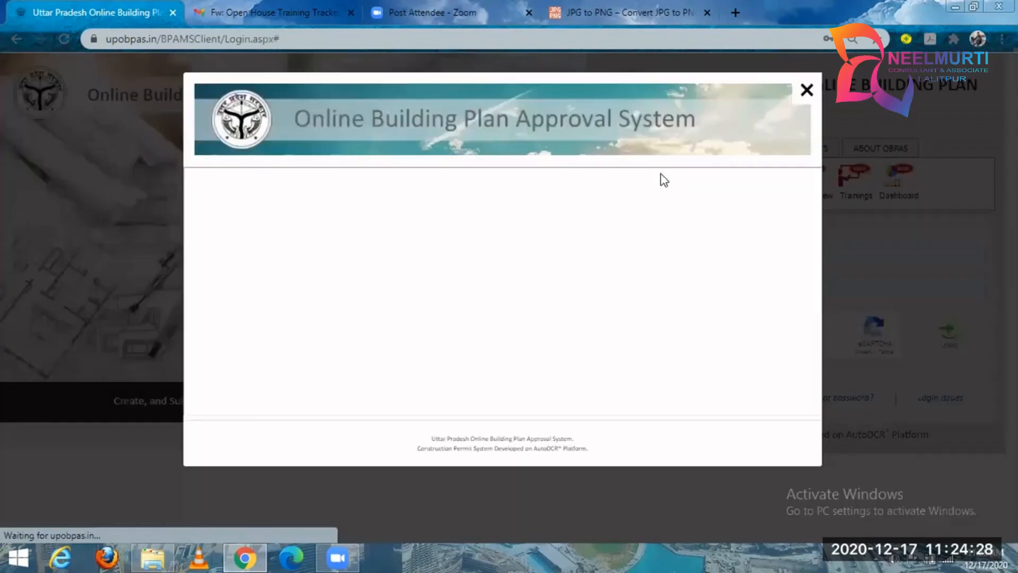
{"action": "scroll", "coordinate": [348, 282], "scroll_direction": "down", "scroll_amount": 3}
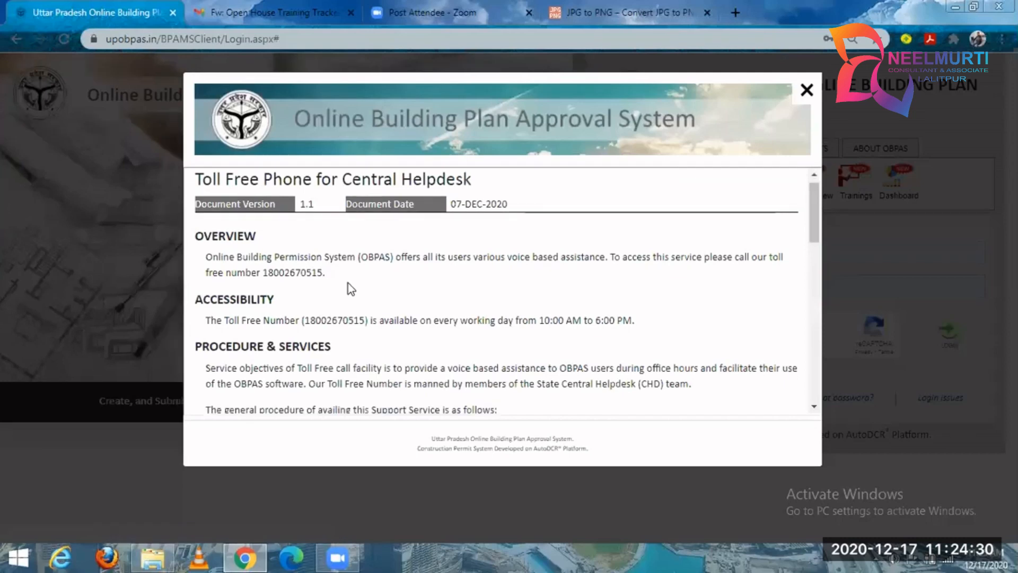
{"action": "scroll", "coordinate": [348, 282], "scroll_direction": "up", "scroll_amount": 1}
{"action": "left_click_drag", "start_coordinate": [305, 257], "coordinate": [365, 250]}
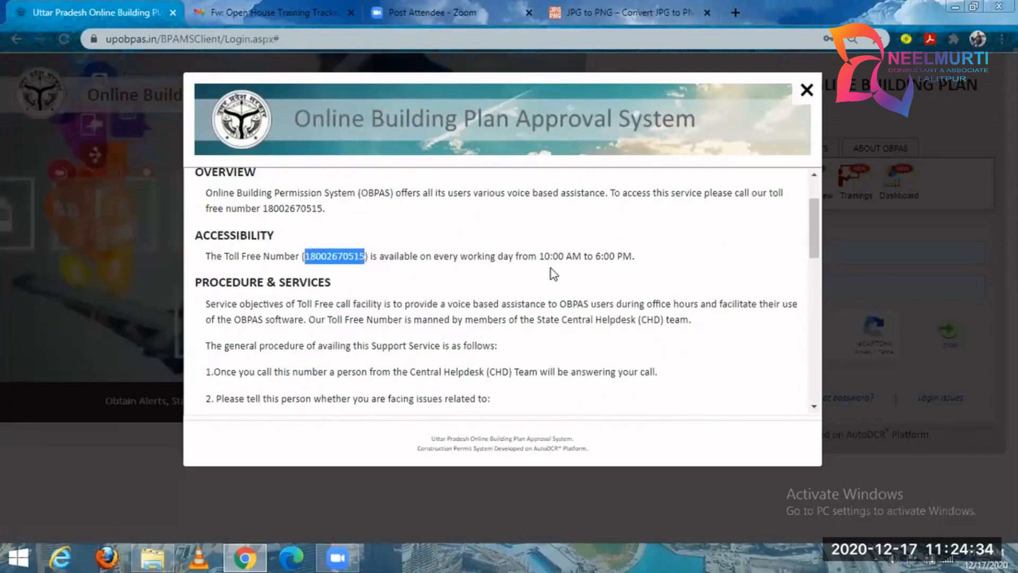
{"action": "left_click_drag", "start_coordinate": [538, 255], "coordinate": [636, 256]}
{"action": "left_click", "coordinate": [801, 92]}
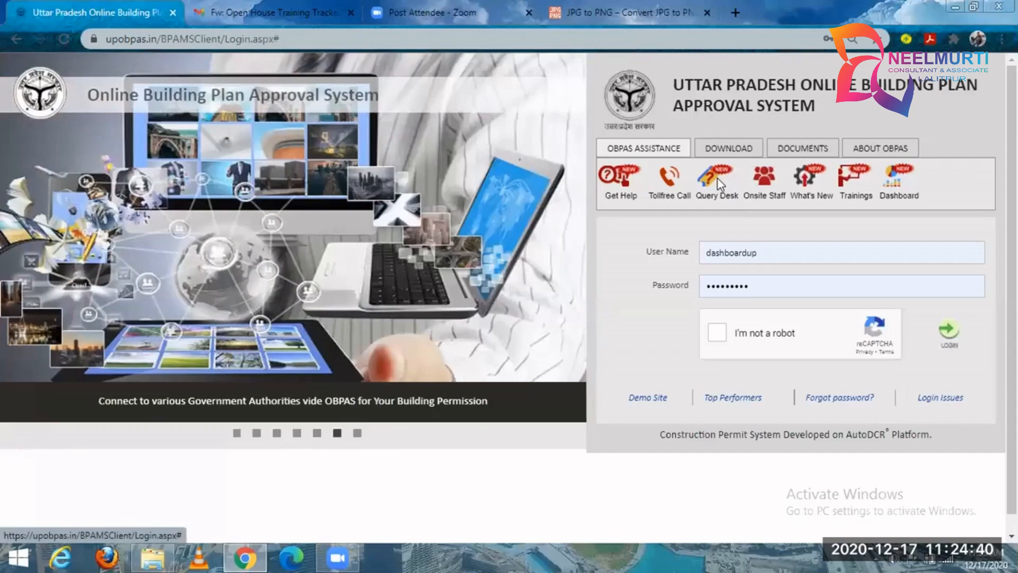
Read through the Query Desk assistance document down to its contact details and close it.
{"action": "left_click", "coordinate": [719, 182]}
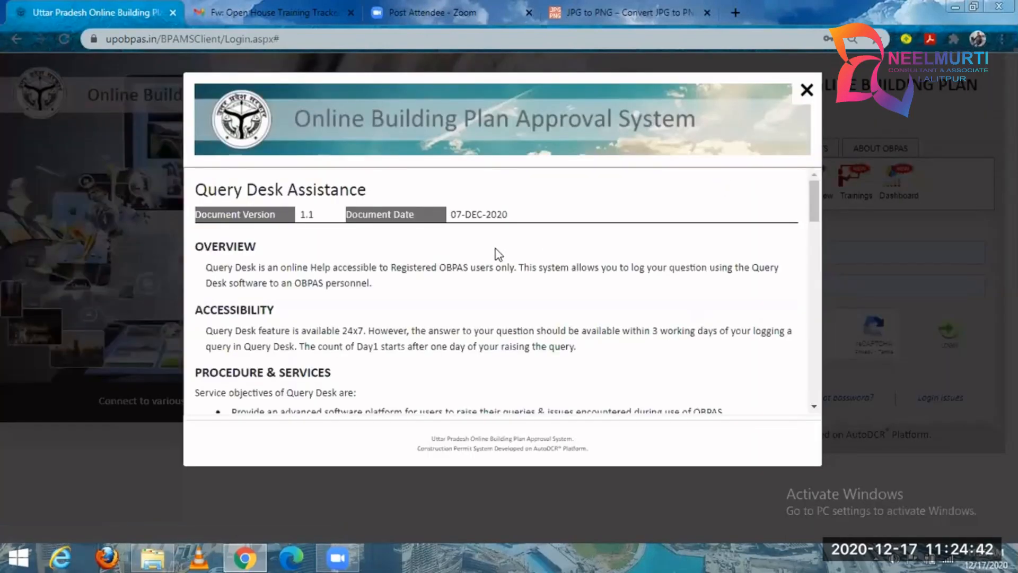
{"action": "scroll", "coordinate": [816, 264], "scroll_direction": "down", "scroll_amount": 2}
{"action": "left_click_drag", "start_coordinate": [816, 205], "coordinate": [815, 289]}
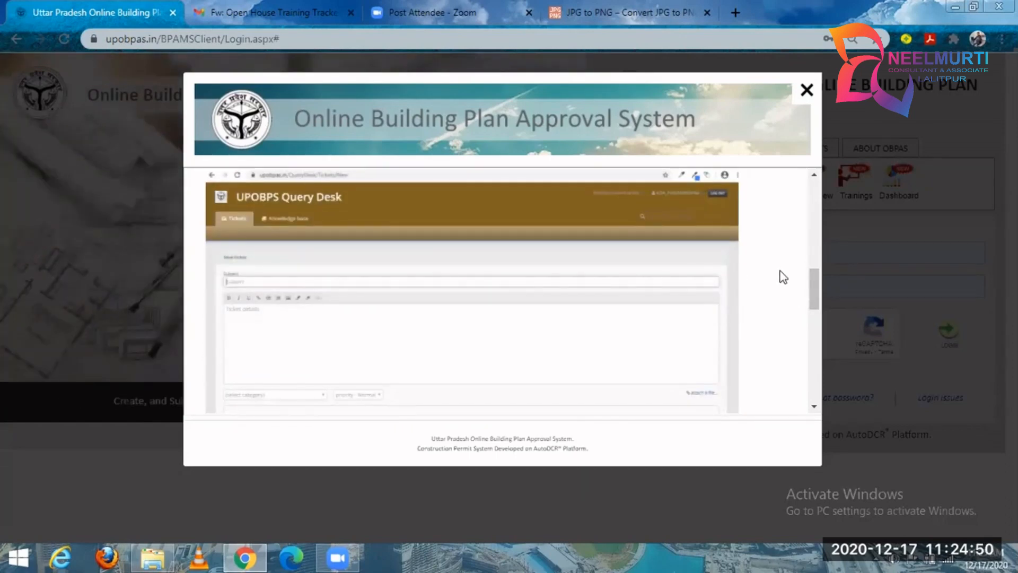
{"action": "mouse_move", "coordinate": [814, 290]}
{"action": "left_mouse_down"}
{"action": "mouse_move", "coordinate": [824, 363]}
{"action": "mouse_move", "coordinate": [818, 197]}
{"action": "mouse_move", "coordinate": [807, 374]}
{"action": "left_mouse_up"}
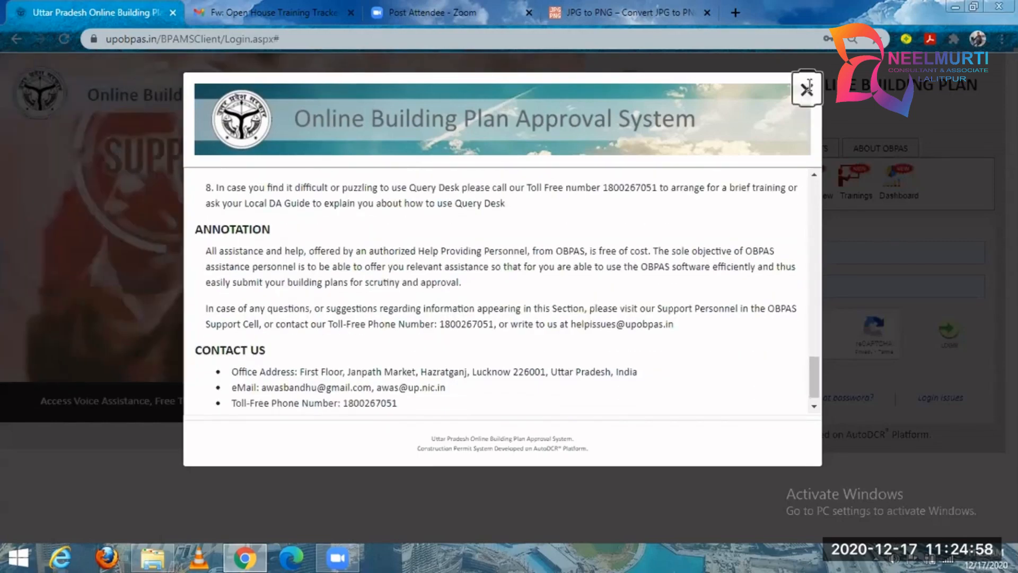
{"action": "left_click", "coordinate": [807, 90]}
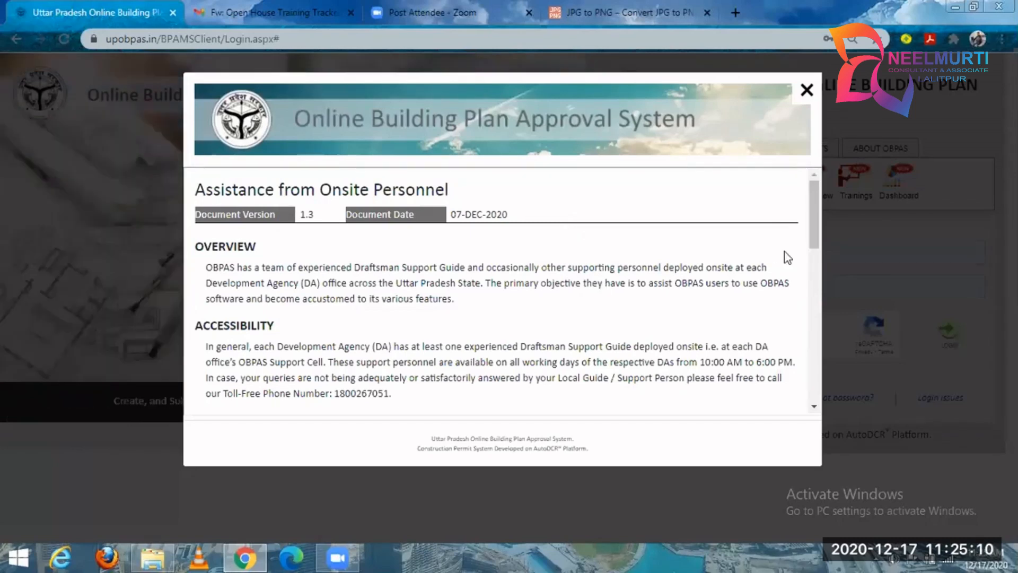
Read through the Onsite Staff assistance document and close it.
{"action": "mouse_move", "coordinate": [810, 200]}
{"action": "left_mouse_down"}
{"action": "mouse_move", "coordinate": [820, 273]}
{"action": "mouse_move", "coordinate": [813, 301]}
{"action": "left_mouse_up"}
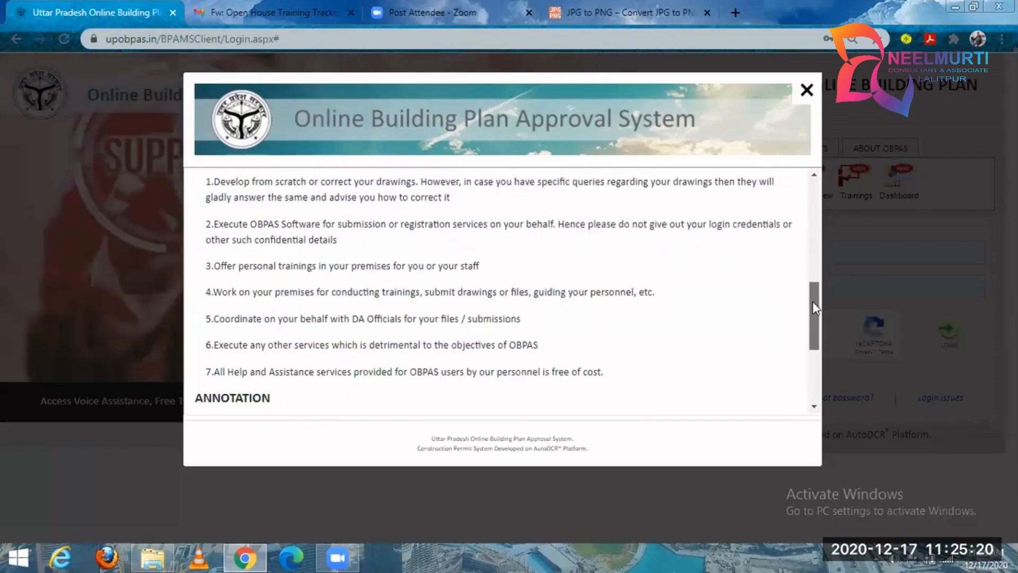
{"action": "left_click", "coordinate": [807, 90]}
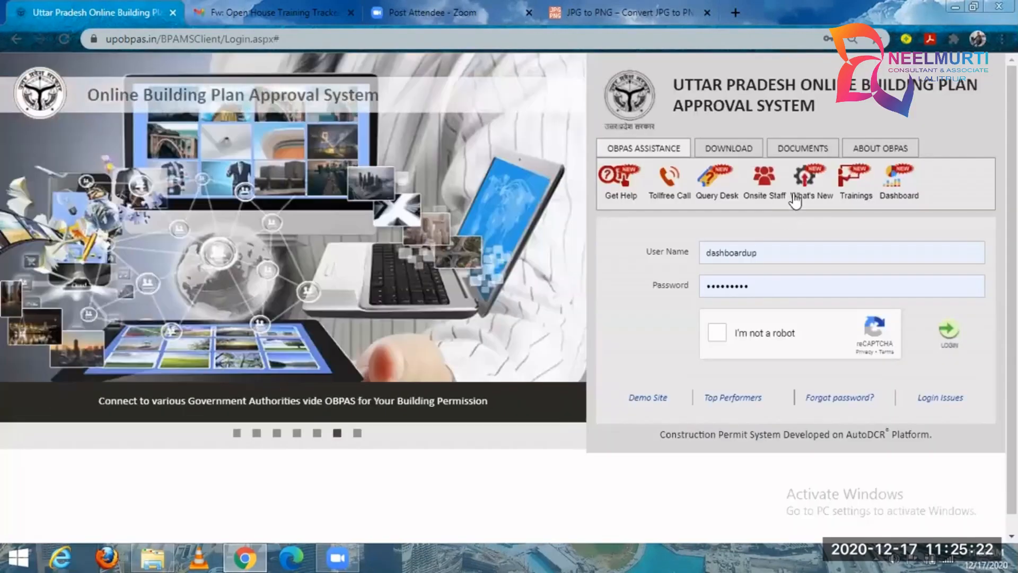
Examine the What's New document's list of recent OBPAS features and updates, and close it.
{"action": "left_click", "coordinate": [804, 183]}
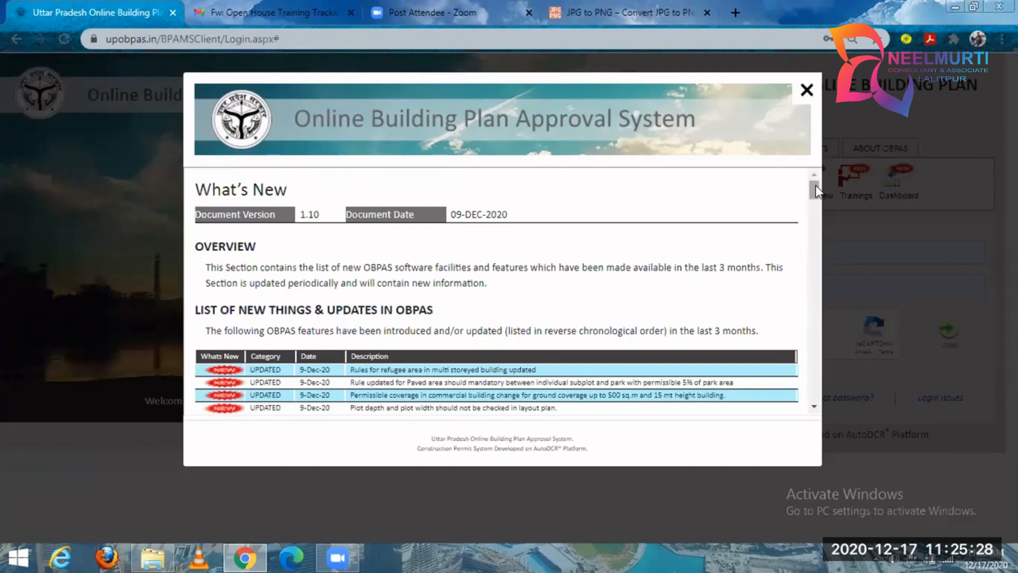
{"action": "left_click_drag", "start_coordinate": [812, 187], "coordinate": [810, 194]}
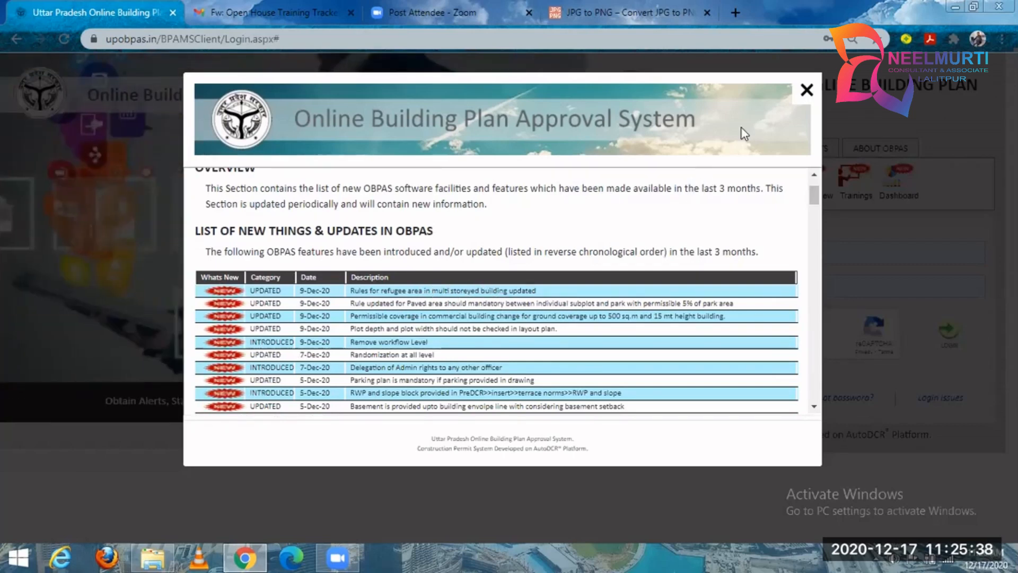
{"action": "mouse_move", "coordinate": [814, 195]}
{"action": "left_mouse_down"}
{"action": "mouse_move", "coordinate": [810, 395]}
{"action": "mouse_move", "coordinate": [803, 189]}
{"action": "left_mouse_up"}
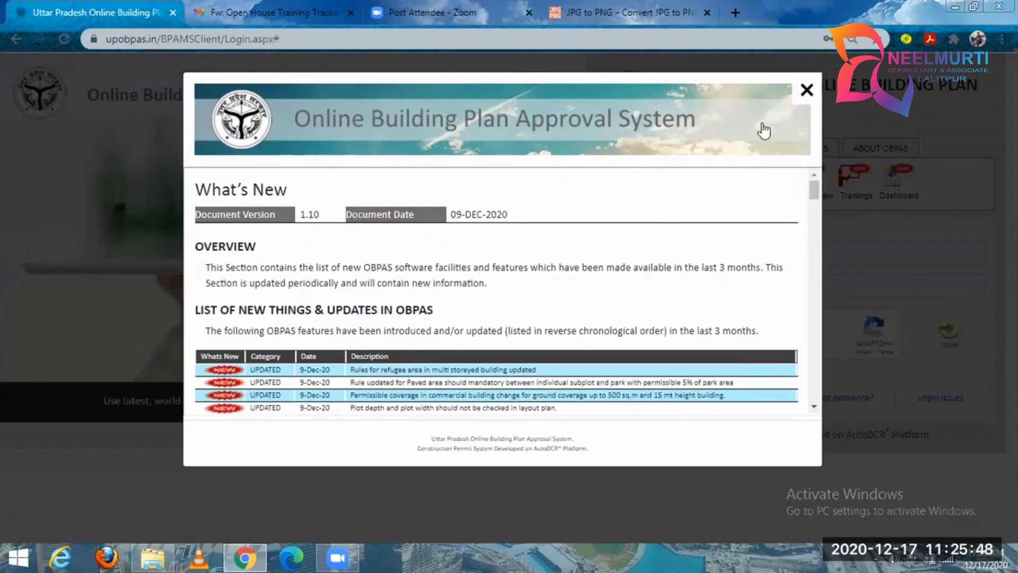
{"action": "left_click", "coordinate": [807, 92]}
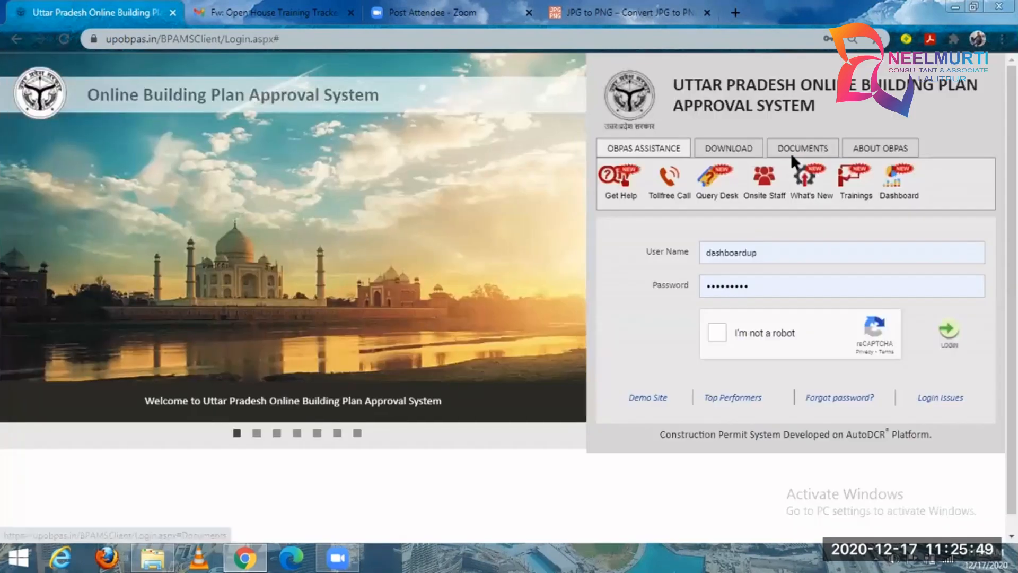
Read the Trainings assistance document through its training calendar and close it.
{"action": "left_click", "coordinate": [853, 189]}
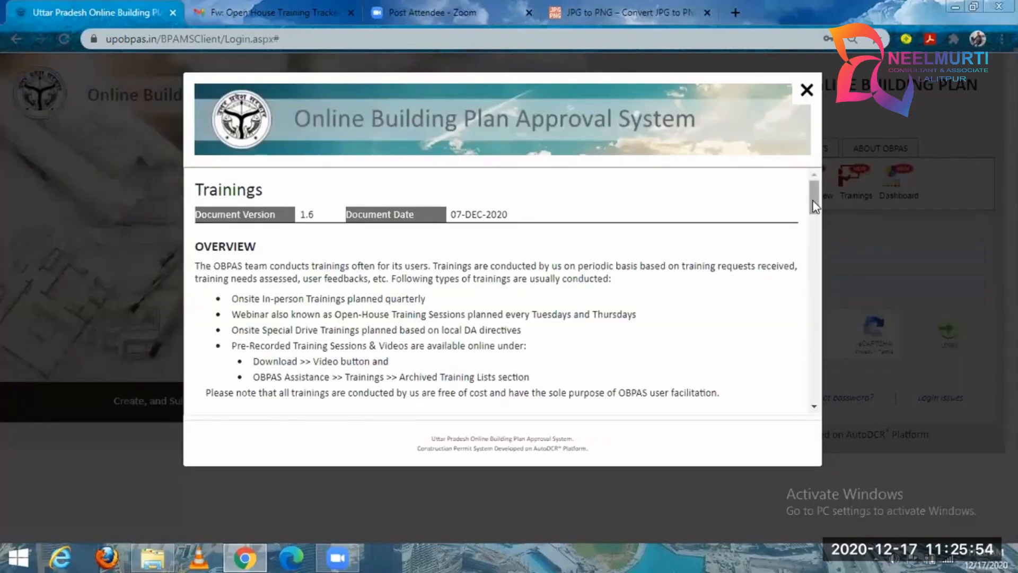
{"action": "left_click_drag", "start_coordinate": [815, 207], "coordinate": [813, 247]}
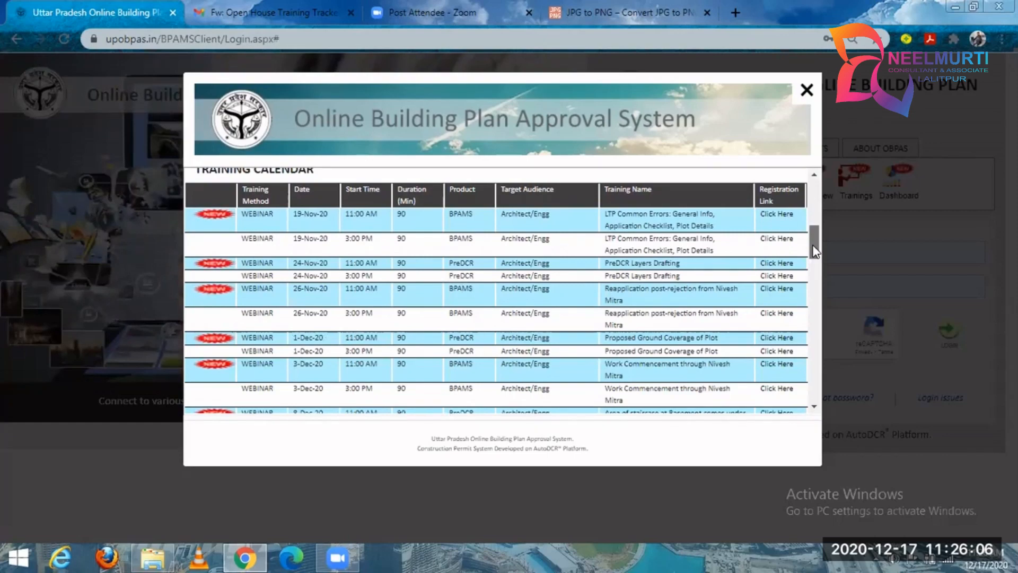
{"action": "left_click_drag", "start_coordinate": [807, 199], "coordinate": [802, 269]}
{"action": "double_click", "coordinate": [804, 200]}
{"action": "left_click", "coordinate": [807, 92]}
Examine the State Dashboard document's live table of development authority performance down to the ranking notes, and close it.
{"action": "left_click", "coordinate": [891, 188]}
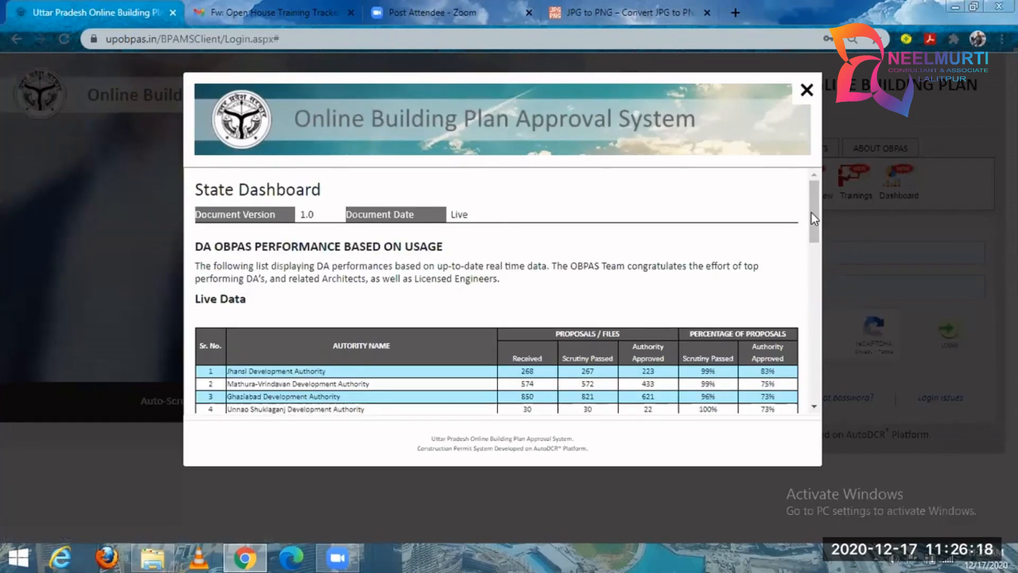
{"action": "left_click_drag", "start_coordinate": [807, 211], "coordinate": [797, 205]}
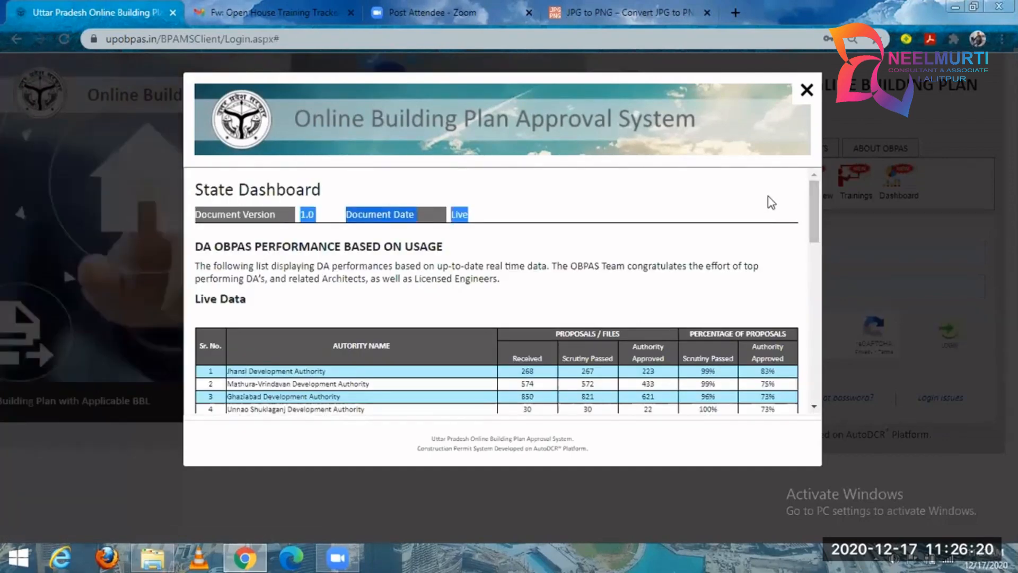
{"action": "scroll", "coordinate": [813, 222], "scroll_direction": "down", "scroll_amount": 4}
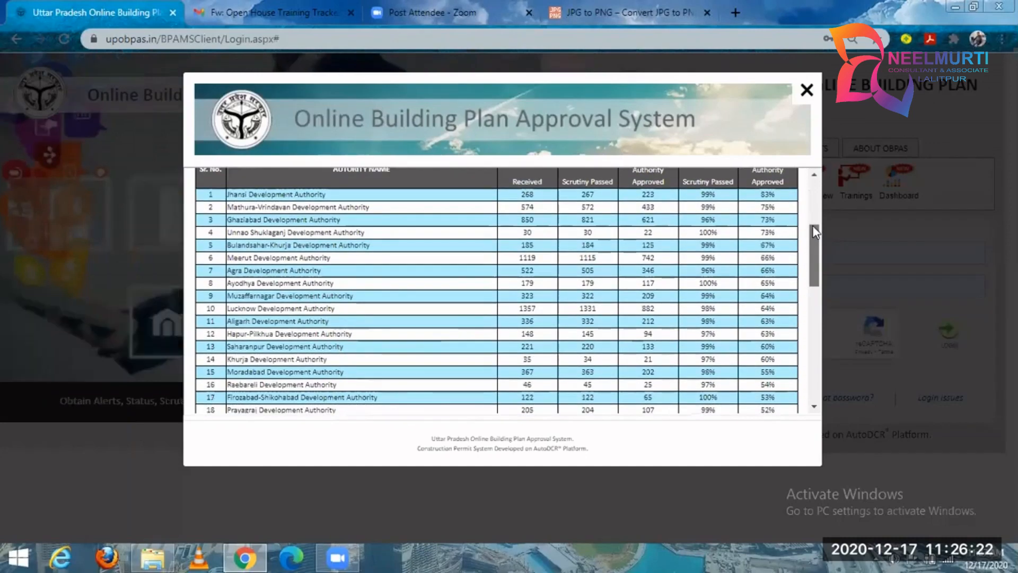
{"action": "scroll", "coordinate": [814, 232], "scroll_direction": "up", "scroll_amount": 2}
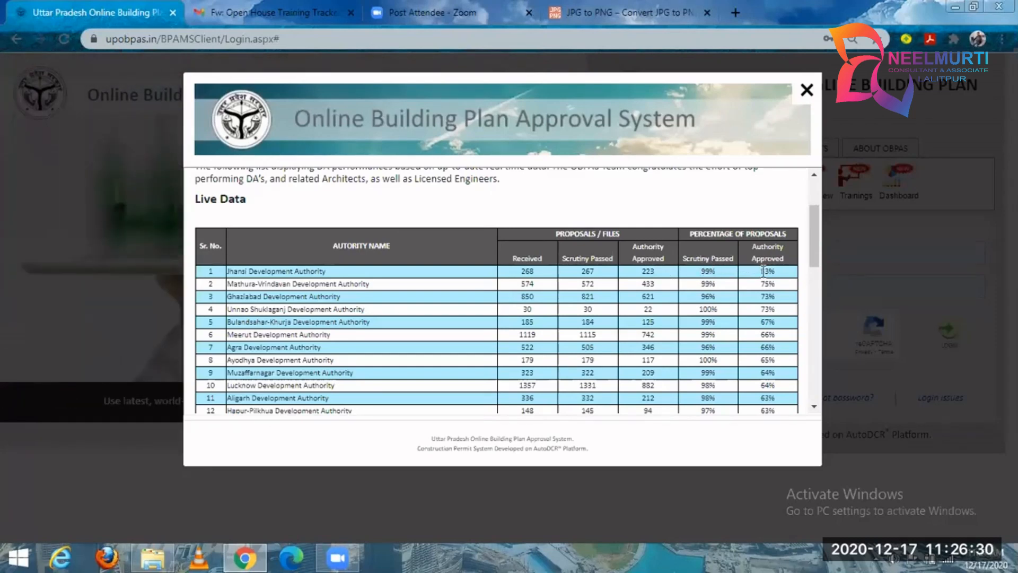
{"action": "left_click_drag", "start_coordinate": [814, 234], "coordinate": [805, 167]}
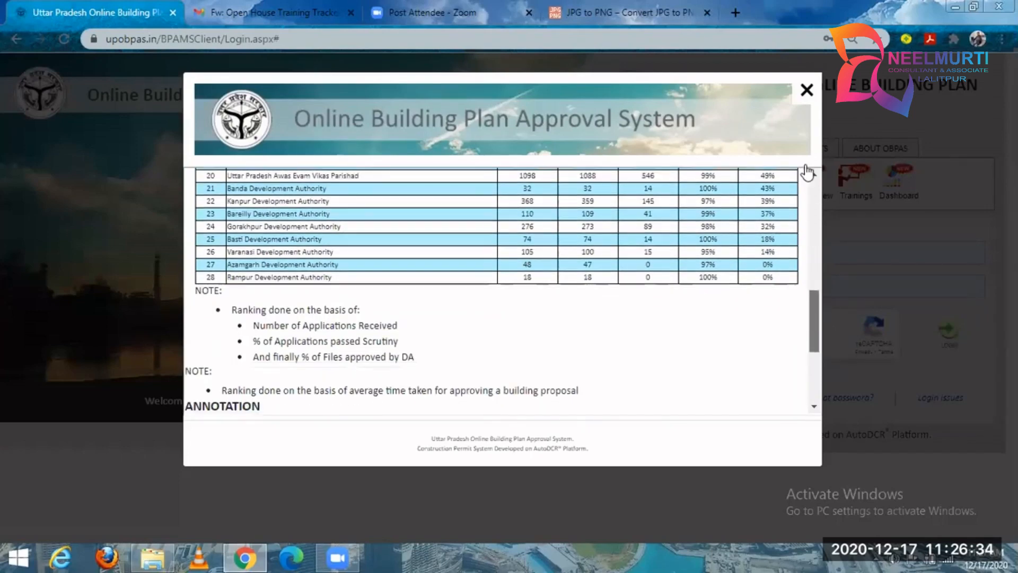
{"action": "left_click", "coordinate": [801, 102]}
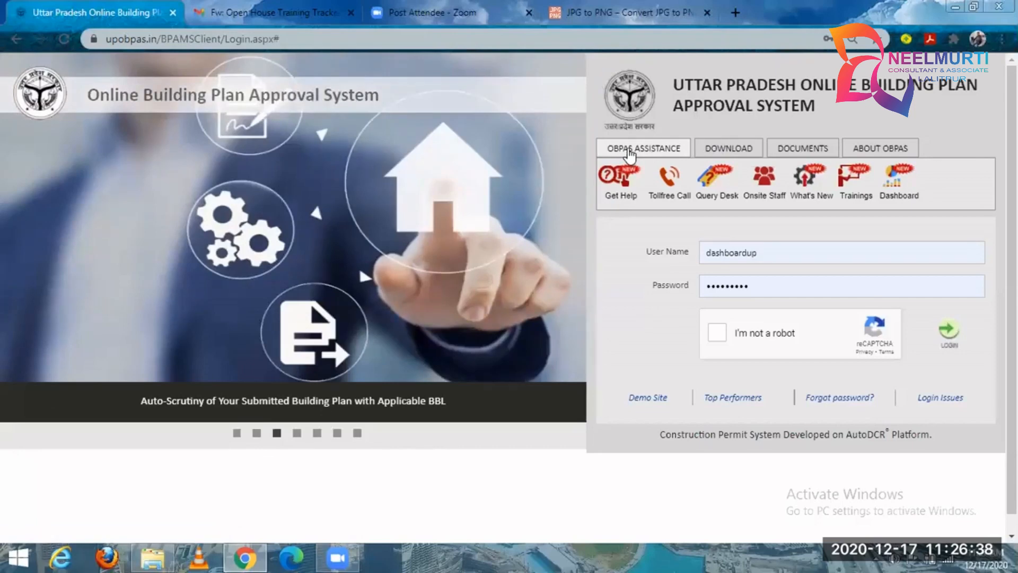
Read the Software Download document, highlighting Google Chrome, Any Desk, Java and Internet Explorer 11 in its list, and close it.
{"action": "left_click", "coordinate": [725, 155]}
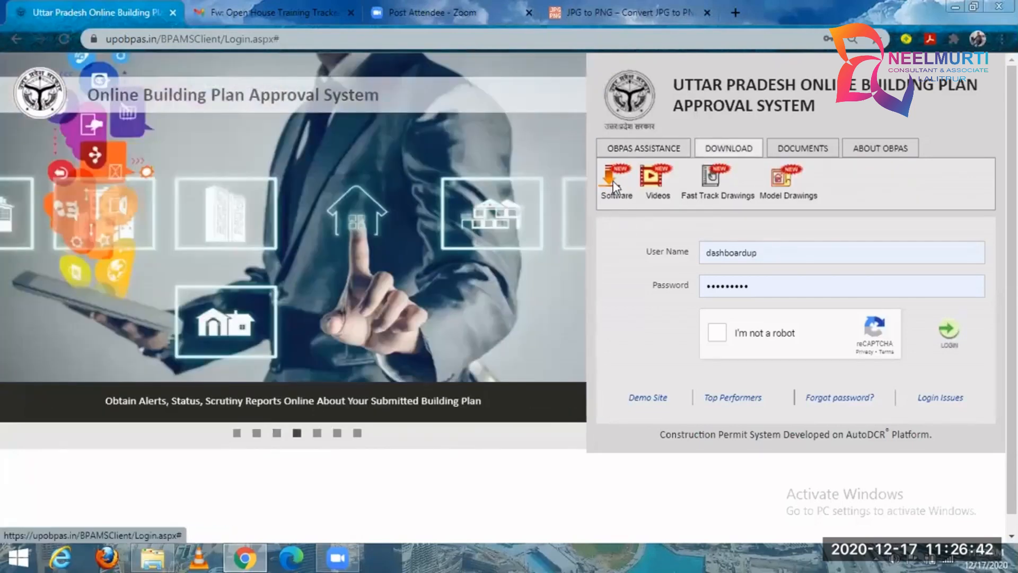
{"action": "left_click", "coordinate": [609, 184]}
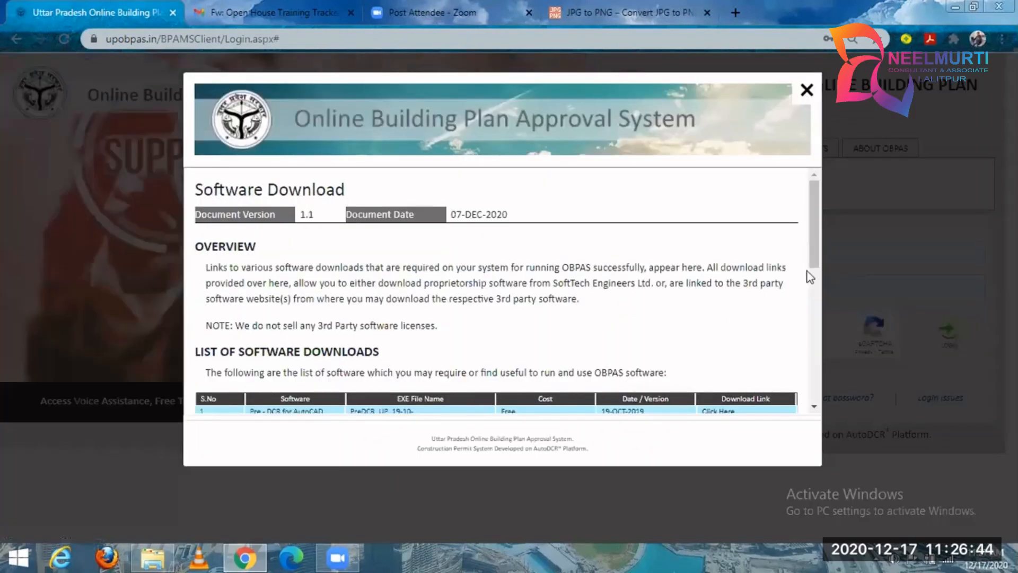
{"action": "left_click_drag", "start_coordinate": [811, 214], "coordinate": [811, 269]}
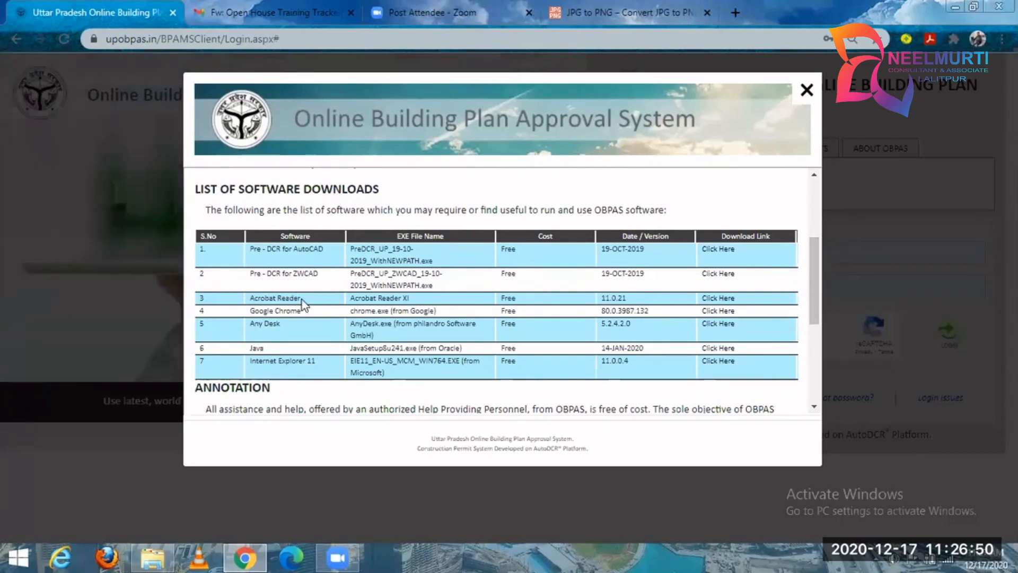
{"action": "left_click_drag", "start_coordinate": [280, 302], "coordinate": [254, 312]}
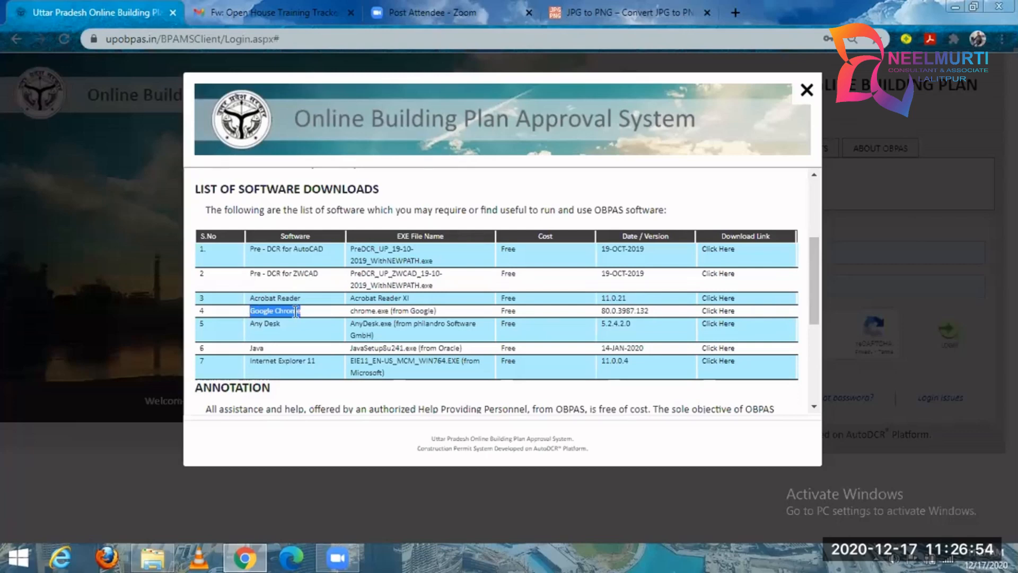
{"action": "left_click", "coordinate": [282, 332]}
{"action": "left_click_drag", "start_coordinate": [282, 323], "coordinate": [254, 326]}
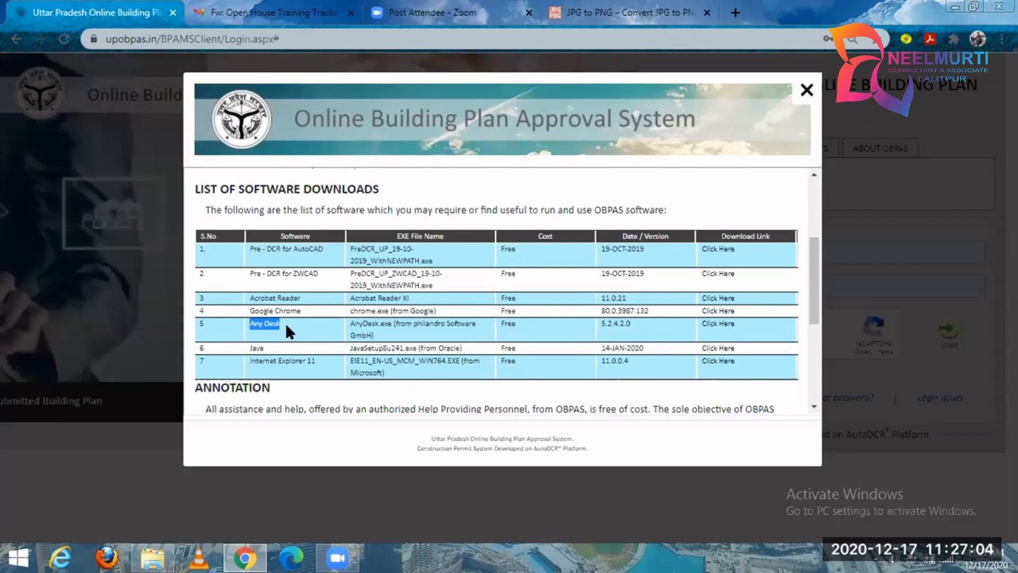
{"action": "left_click_drag", "start_coordinate": [276, 348], "coordinate": [253, 356]}
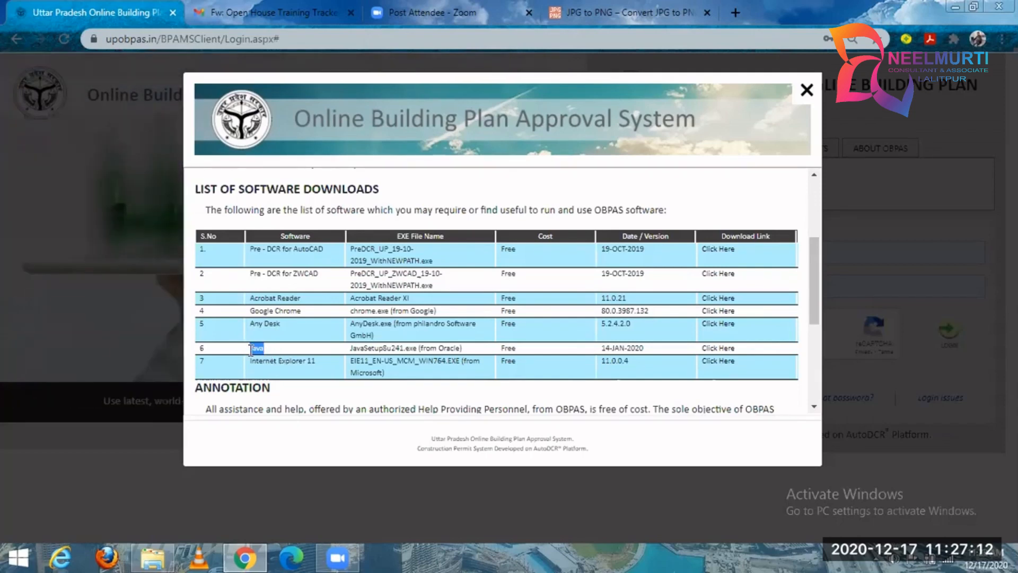
{"action": "left_click_drag", "start_coordinate": [245, 364], "coordinate": [319, 359]}
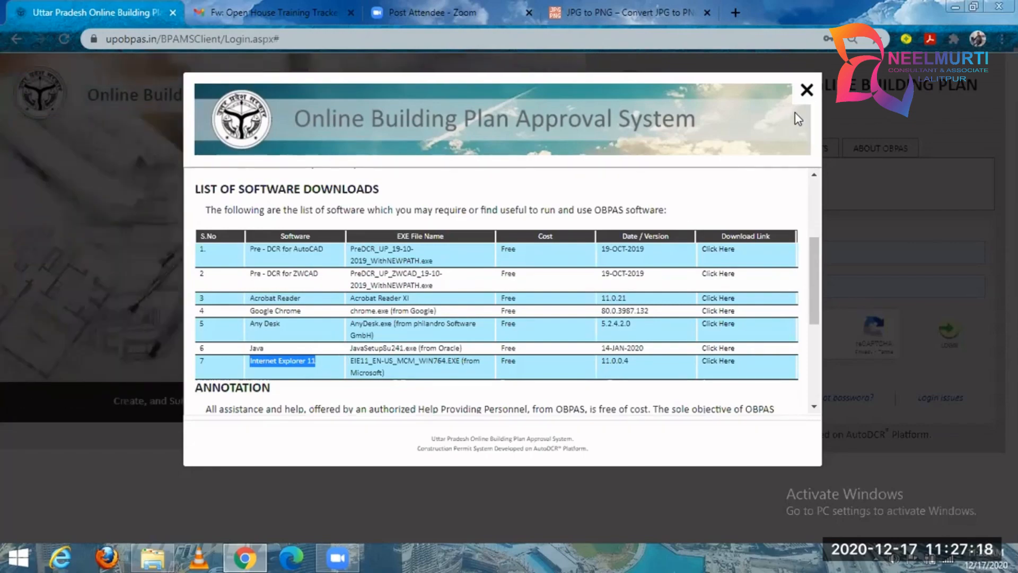
{"action": "left_click", "coordinate": [807, 93]}
Look through the list of user manuals and guidelines in the Manuals & Guidelines document and close it.
{"action": "left_click", "coordinate": [804, 149]}
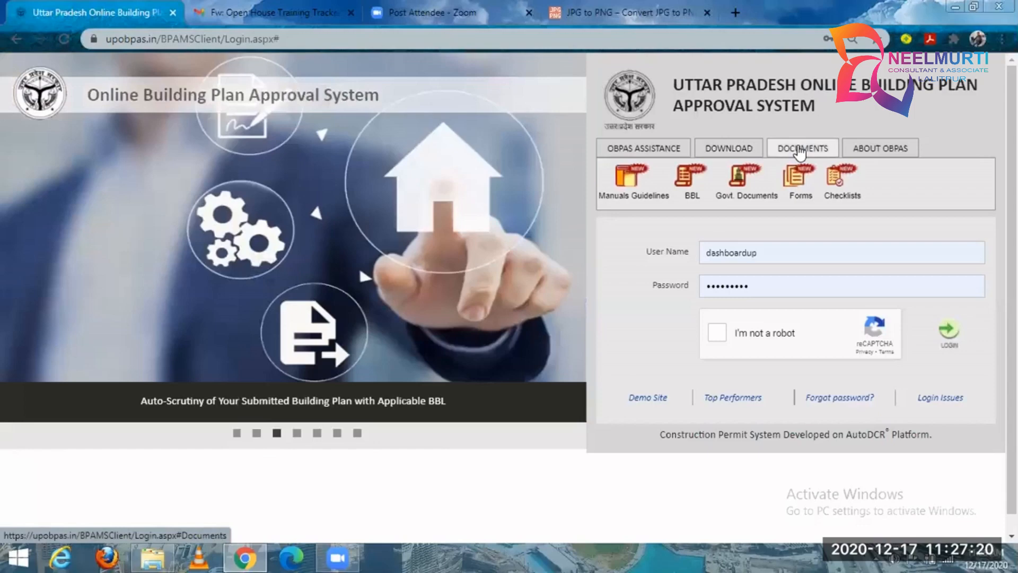
{"action": "left_click", "coordinate": [623, 198]}
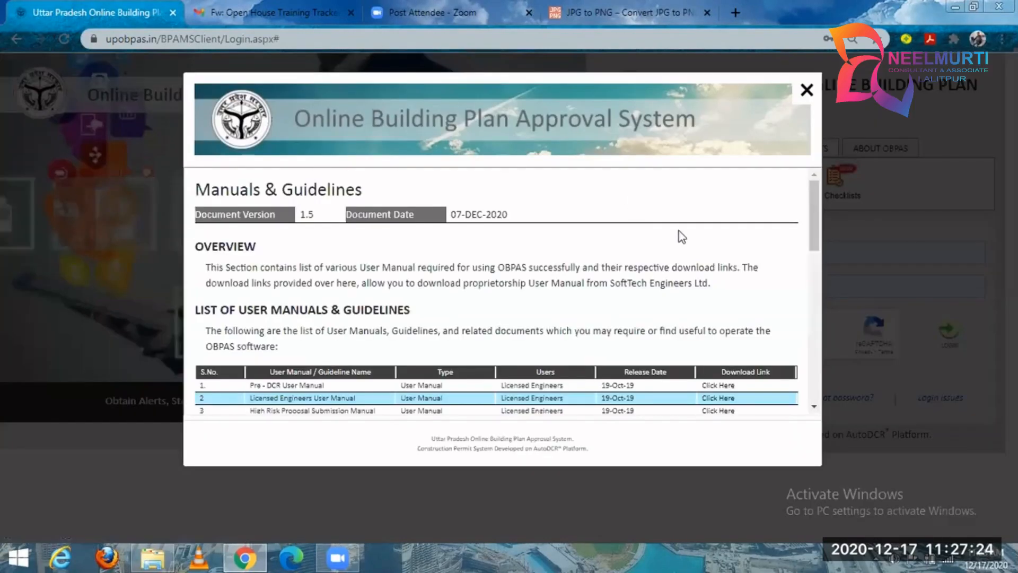
{"action": "left_click_drag", "start_coordinate": [818, 194], "coordinate": [822, 248]}
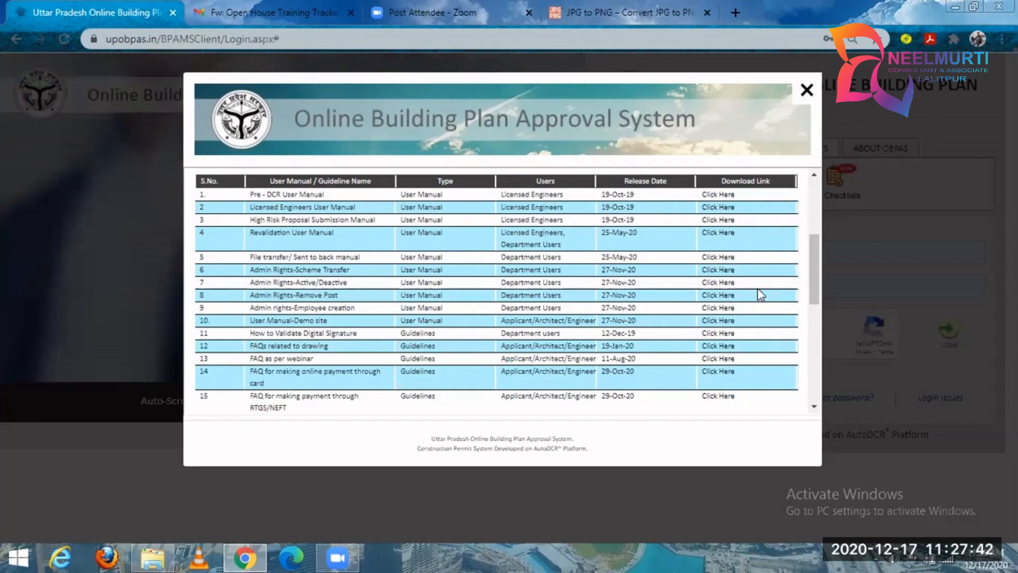
{"action": "left_click_drag", "start_coordinate": [812, 253], "coordinate": [807, 92]}
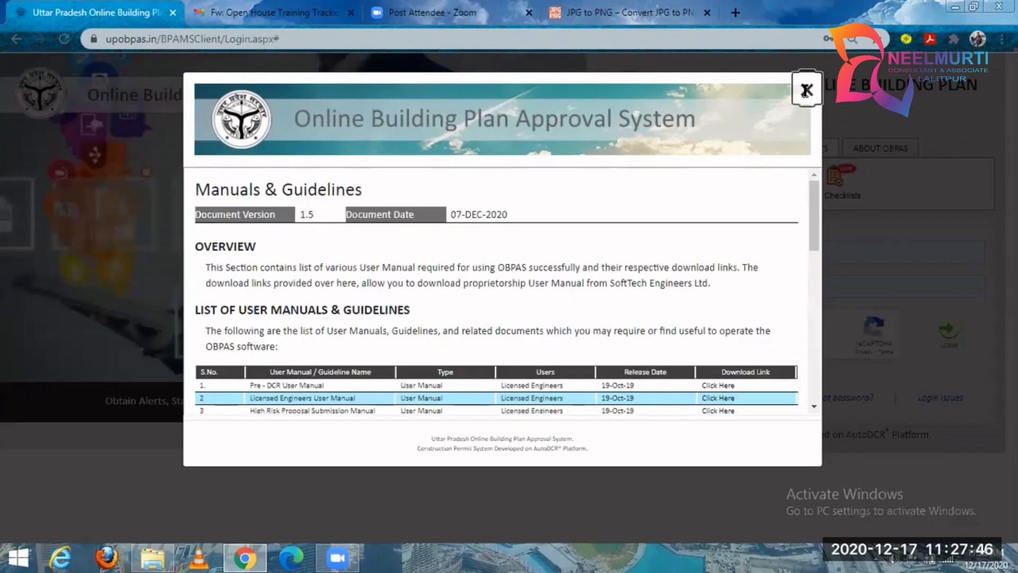
{"action": "left_click", "coordinate": [806, 90]}
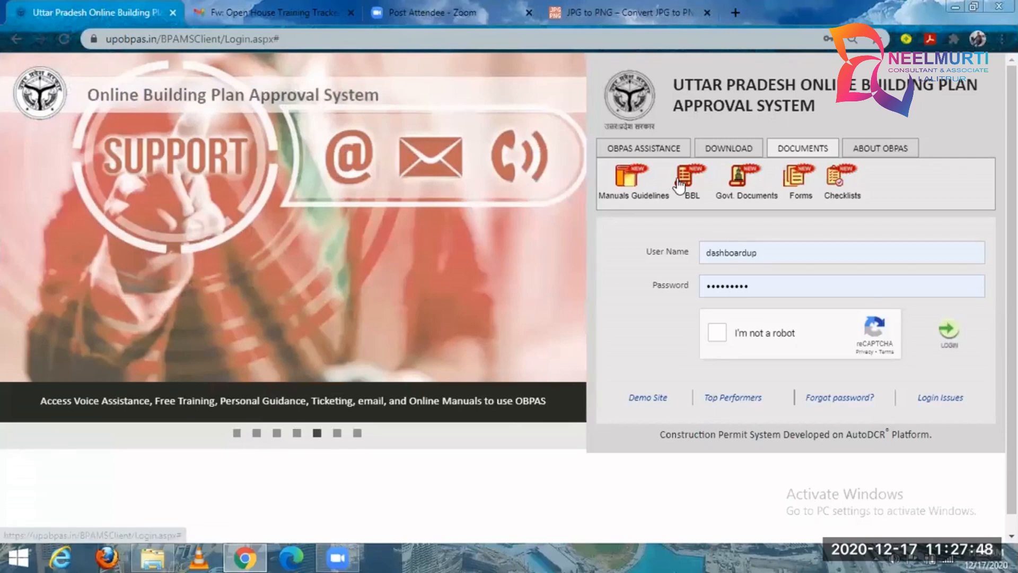
Look through the list of building bye-law downloads in the BBL Documents section and close it.
{"action": "left_click", "coordinate": [681, 180]}
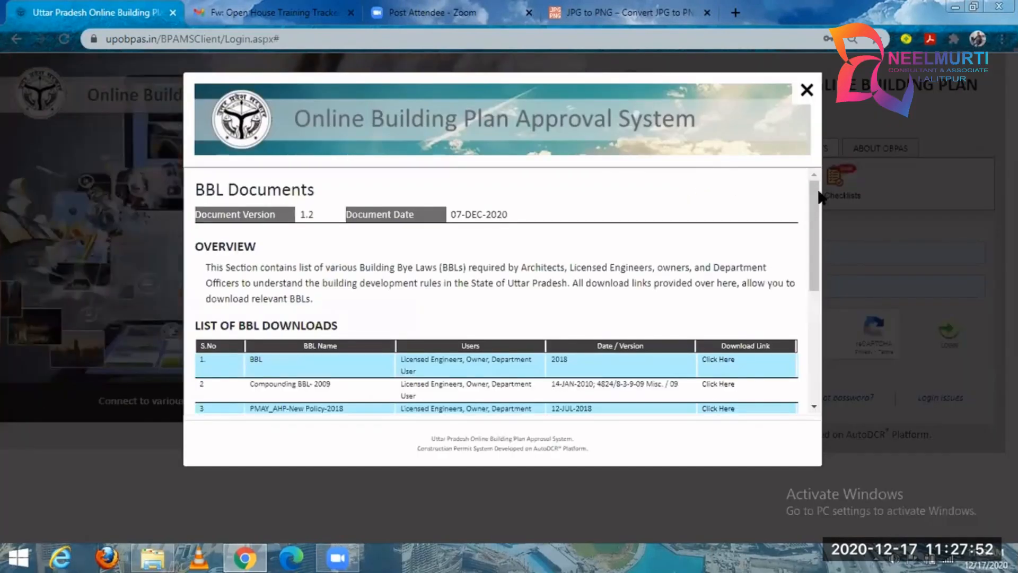
{"action": "left_click_drag", "start_coordinate": [816, 211], "coordinate": [810, 250]}
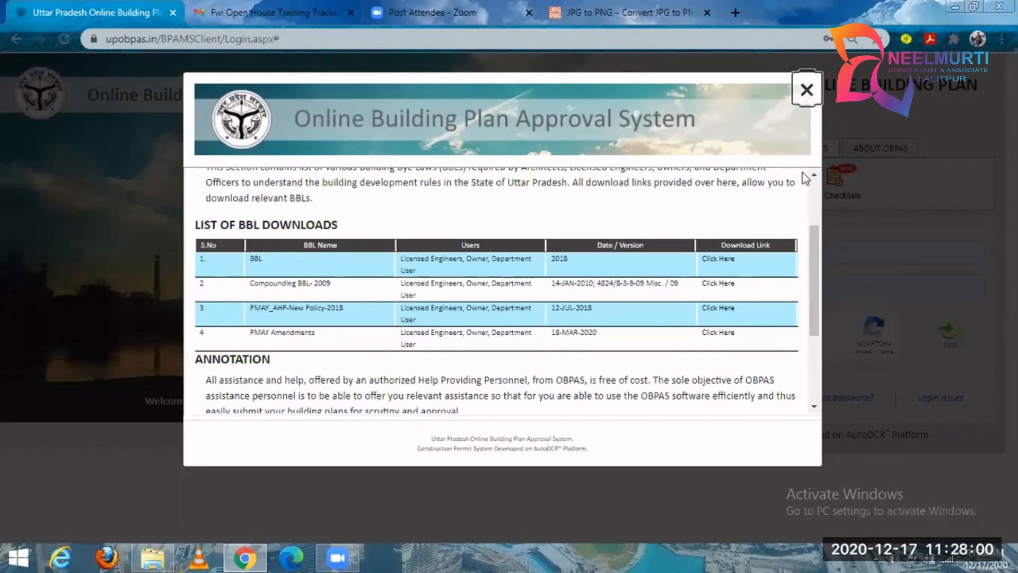
{"action": "left_click", "coordinate": [807, 91]}
Read the UP Government Documents list, highlighting the order on raising all queries within 7 days, and close it.
{"action": "left_click", "coordinate": [745, 197]}
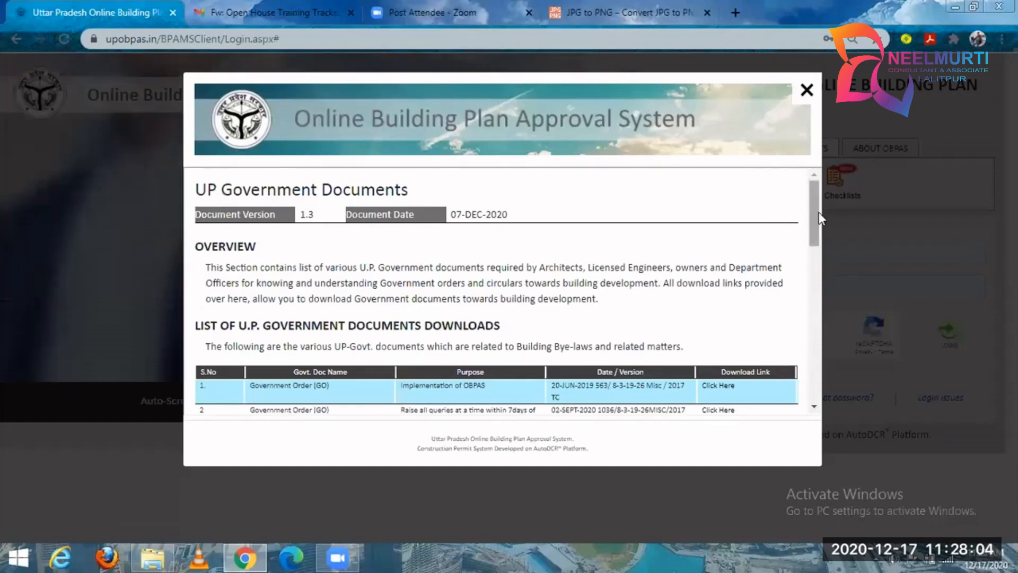
{"action": "scroll", "coordinate": [811, 218], "scroll_direction": "down", "scroll_amount": 1}
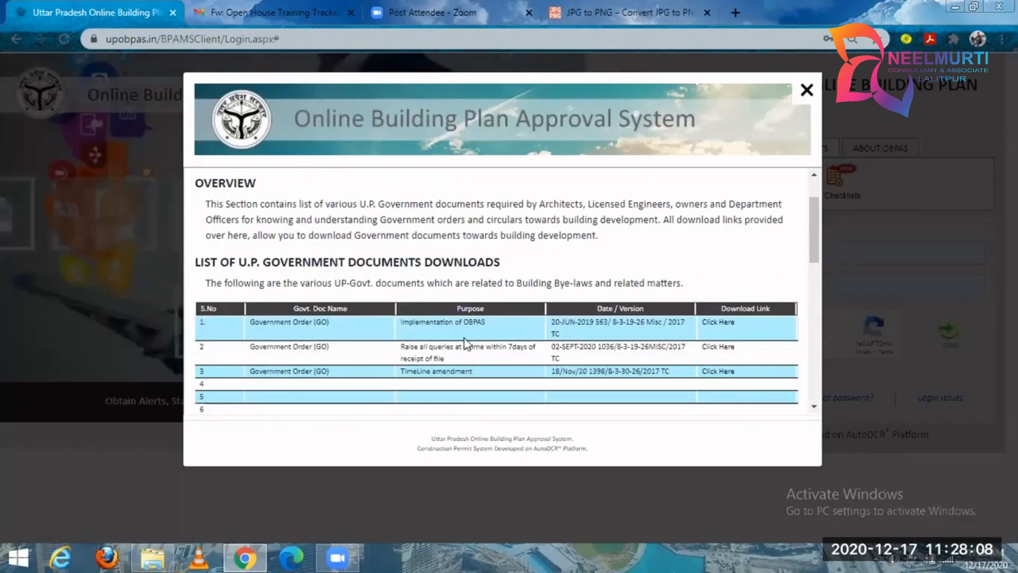
{"action": "left_click_drag", "start_coordinate": [405, 346], "coordinate": [504, 364]}
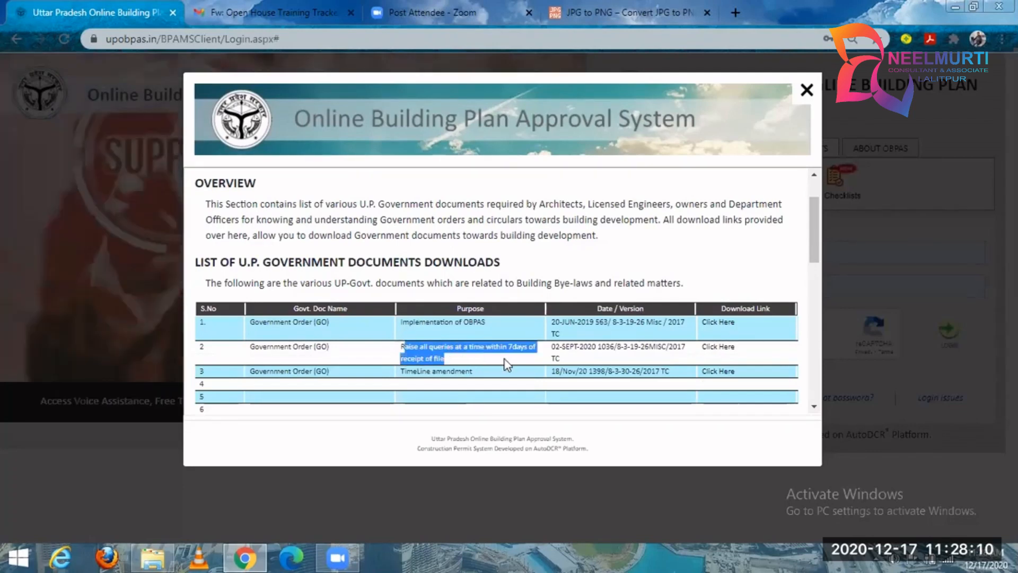
{"action": "left_click", "coordinate": [463, 351]}
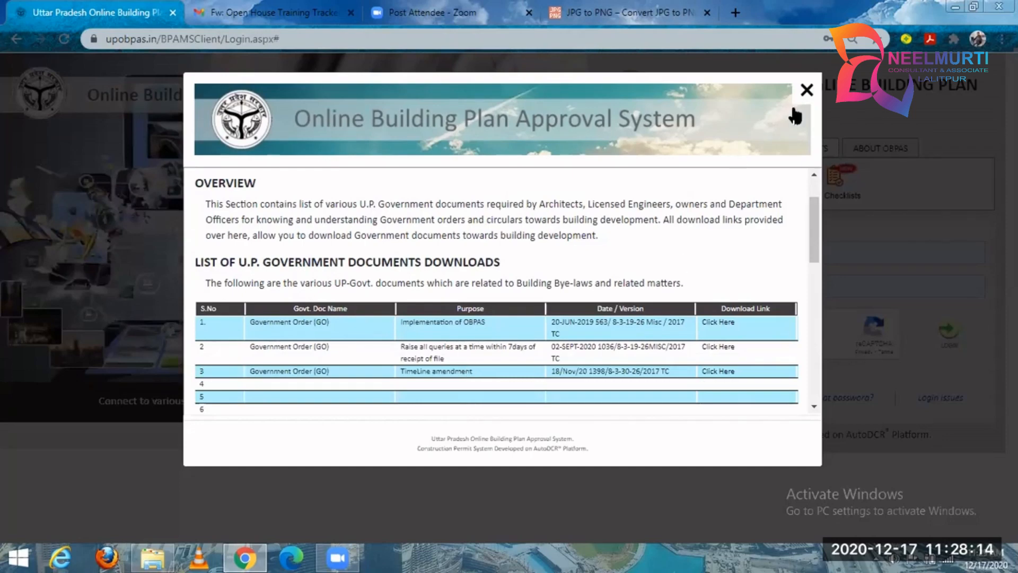
{"action": "left_click", "coordinate": [806, 91]}
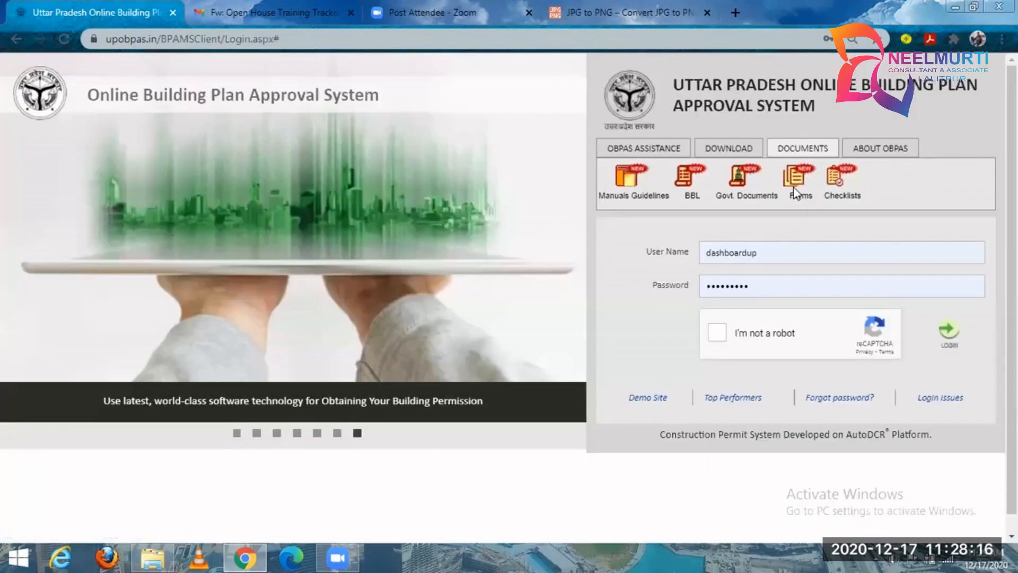
View the Forms document and the Checklists document, highlighting the Site Inspection Checklist row, and close both.
{"action": "left_click", "coordinate": [794, 183]}
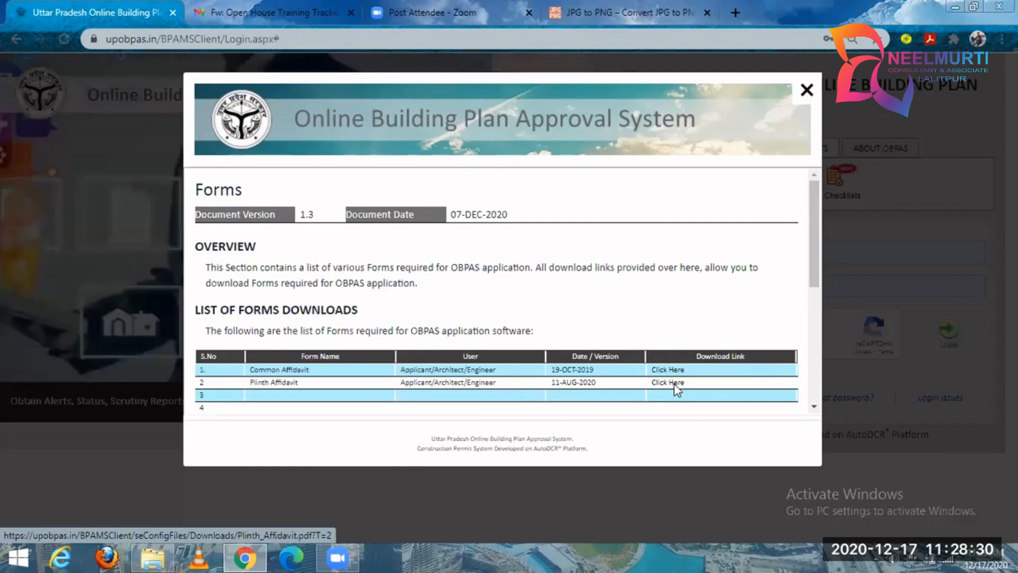
{"action": "left_click", "coordinate": [807, 90]}
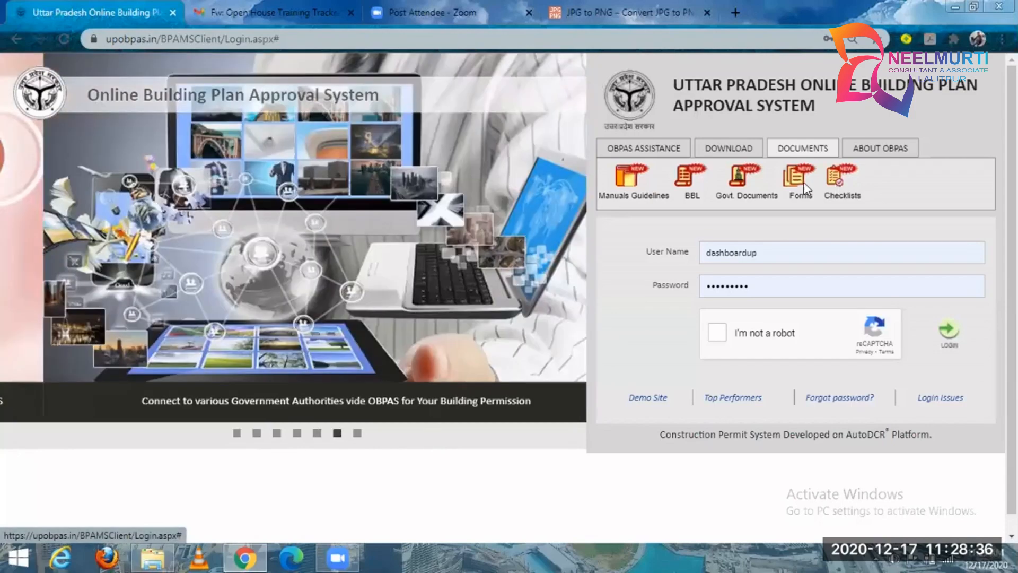
{"action": "left_click", "coordinate": [841, 179]}
{"action": "left_click_drag", "start_coordinate": [247, 370], "coordinate": [484, 368]}
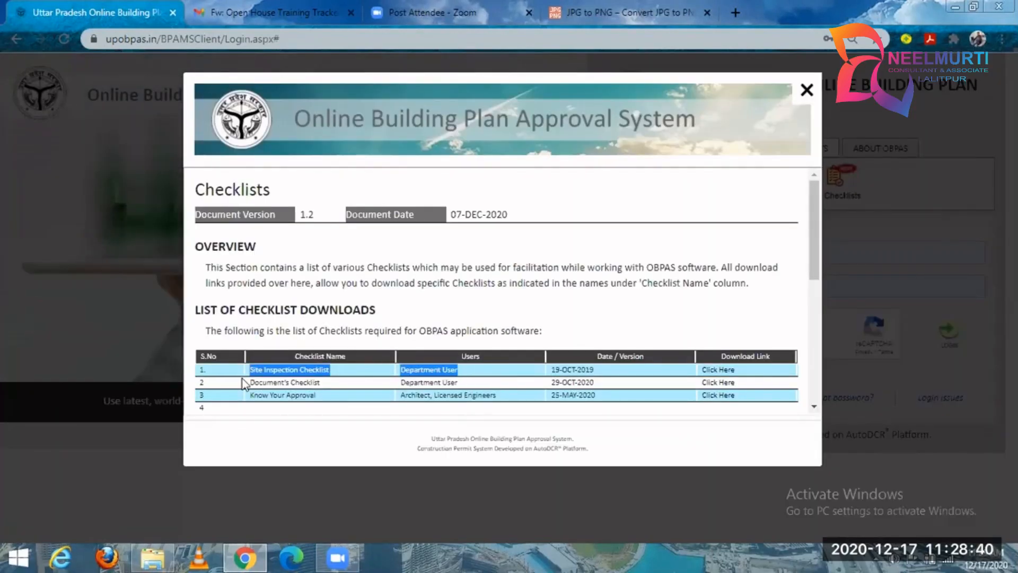
{"action": "left_click", "coordinate": [285, 371]}
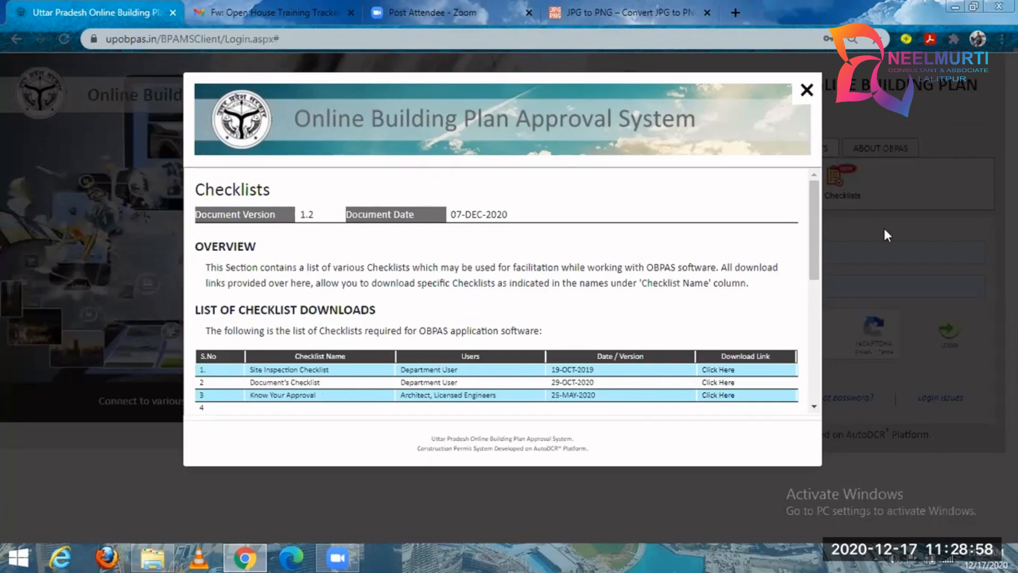
{"action": "key", "text": "Escape"}
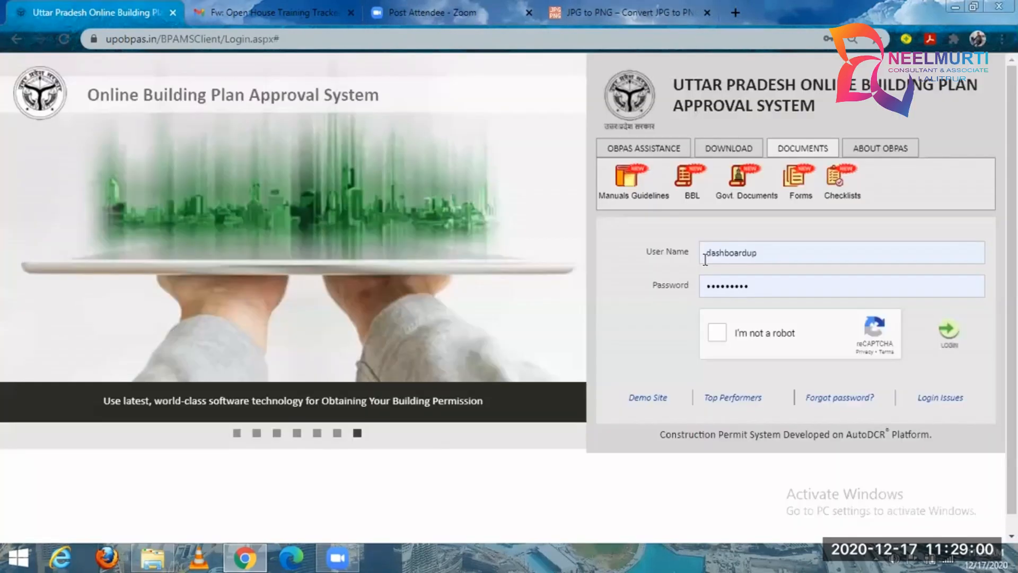
Log in with the licensed engineer's saved user name and password after completing the I'm not a robot check.
{"action": "double_click", "coordinate": [705, 260]}
{"action": "type", "text": "yash"}
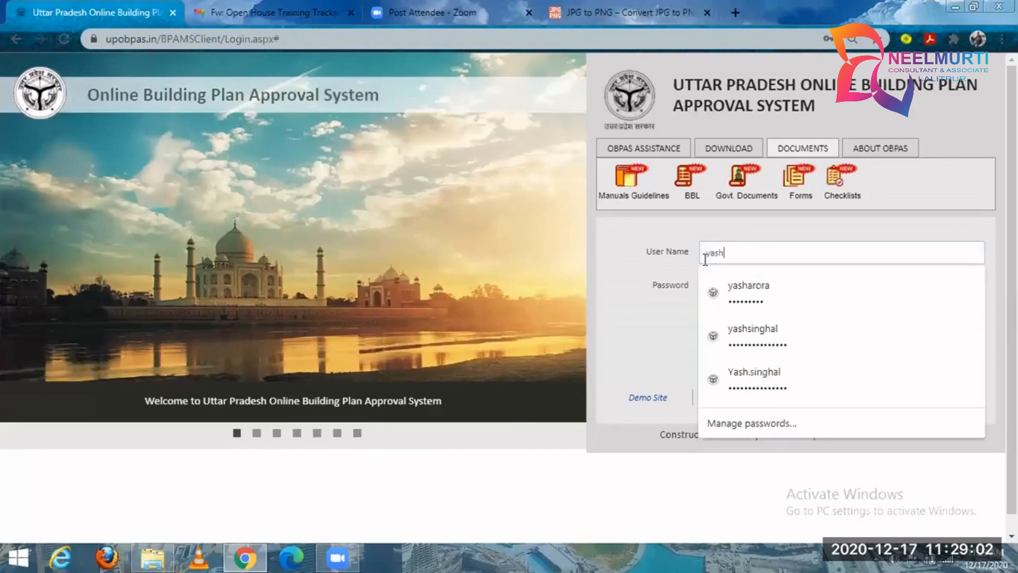
{"action": "key", "text": "Down"}
{"action": "key", "text": "Return"}
{"action": "left_click", "coordinate": [779, 332]}
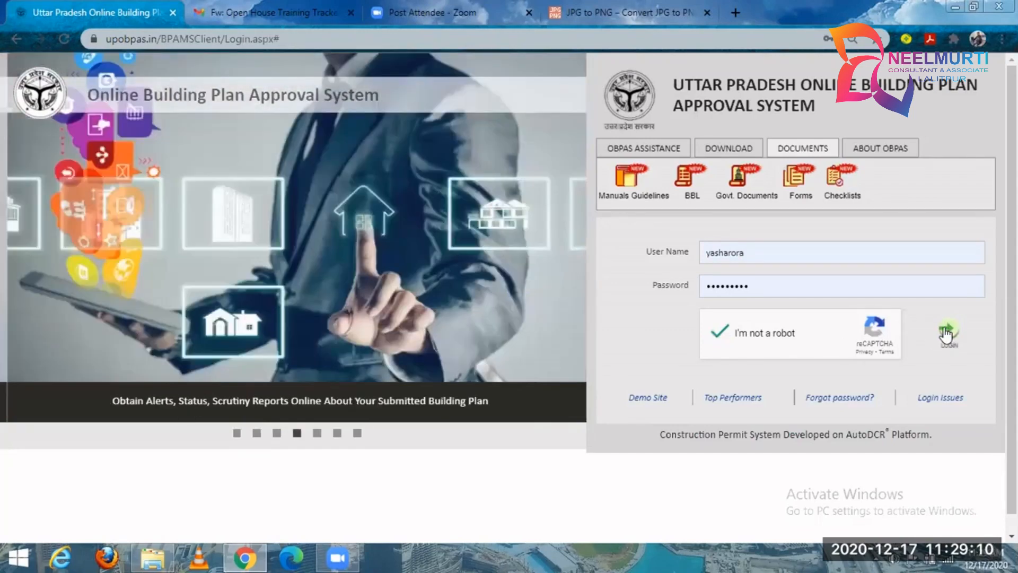
{"action": "left_click", "coordinate": [948, 333]}
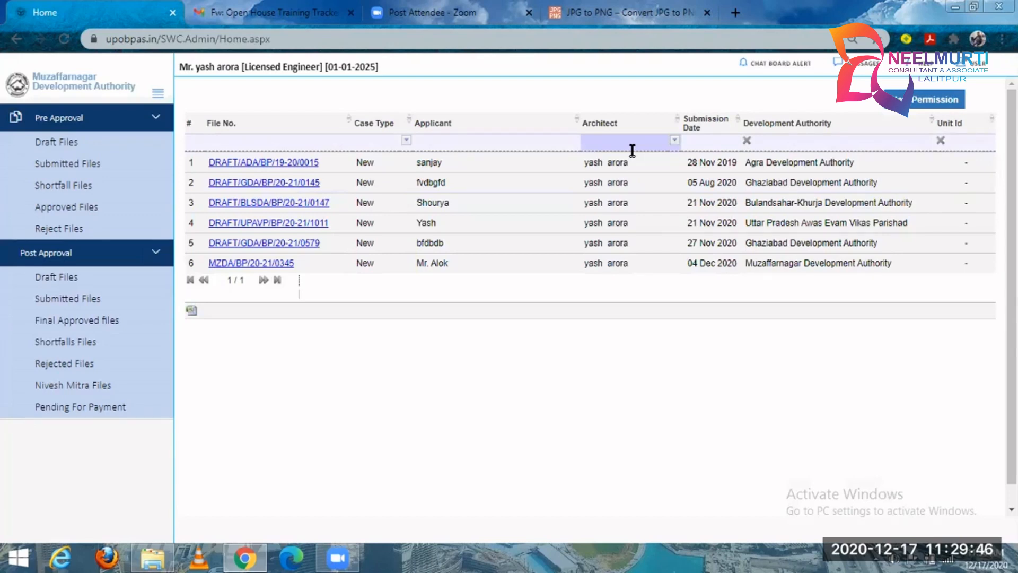
Try to add a signature from the licensed engineer's profile and highlight the message about the required browser.
{"action": "left_click", "coordinate": [969, 72]}
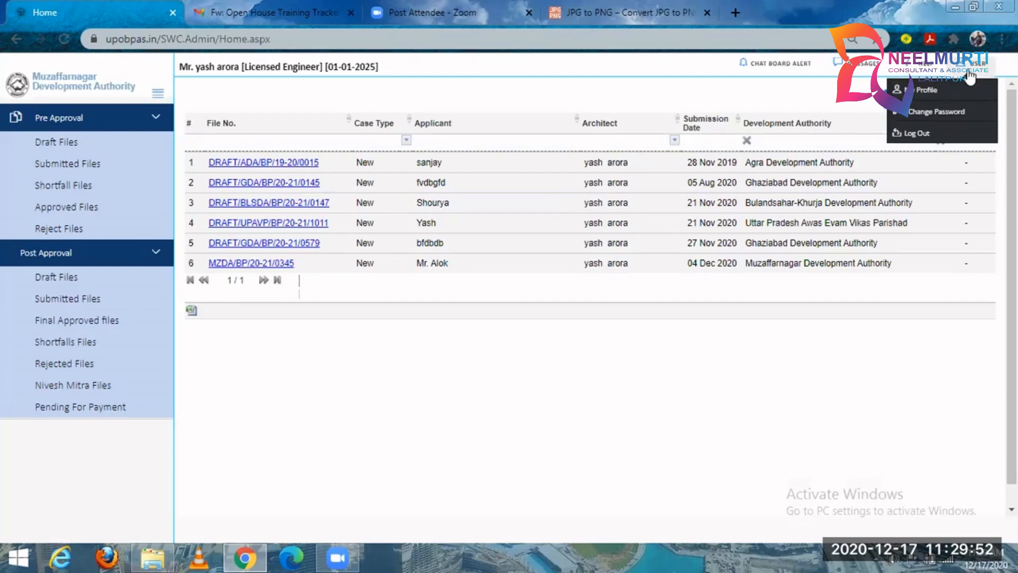
{"action": "left_click", "coordinate": [950, 88]}
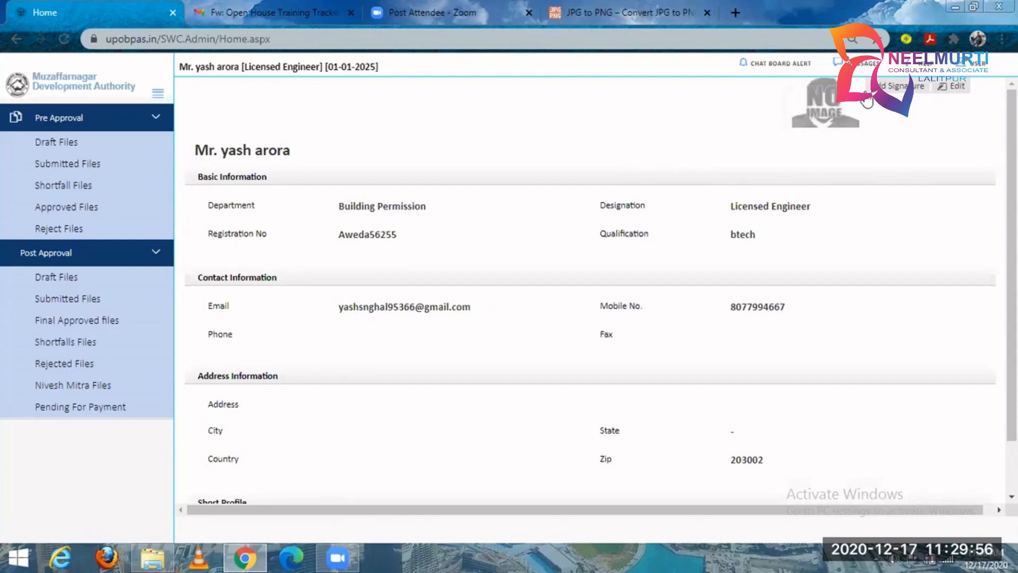
{"action": "left_click", "coordinate": [881, 88]}
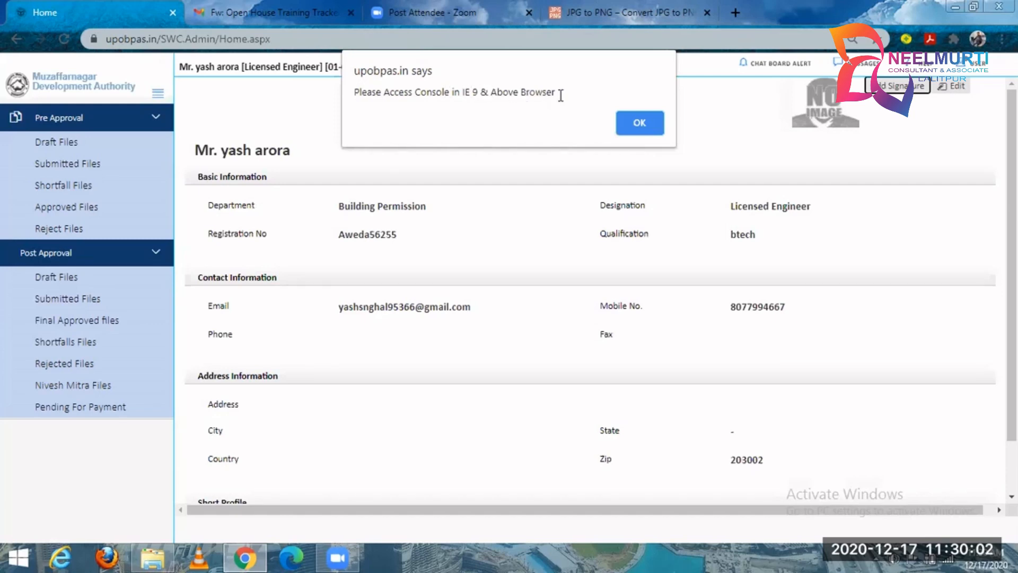
{"action": "left_click_drag", "start_coordinate": [557, 94], "coordinate": [354, 95]}
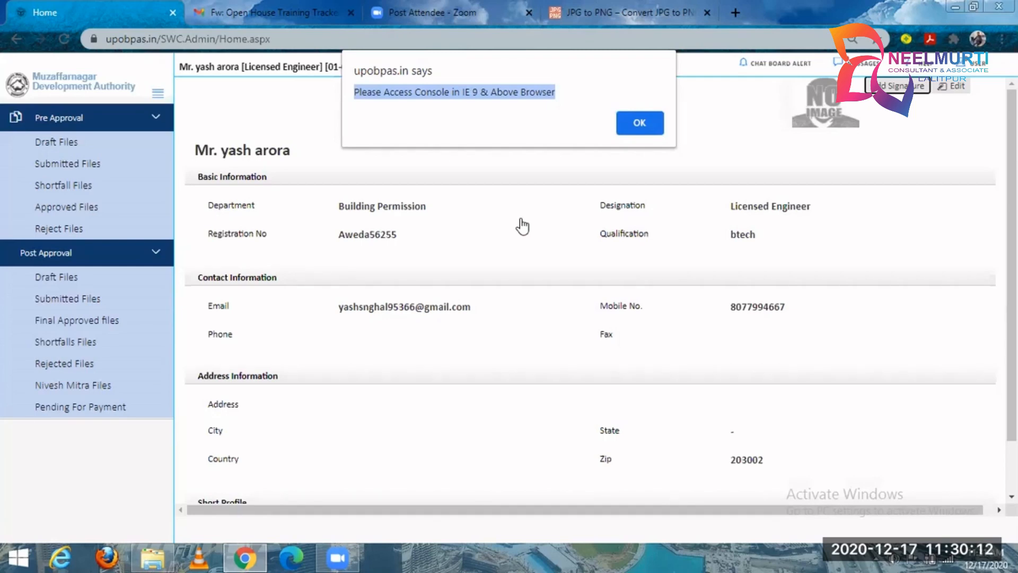
Switch to Internet Explorer and go to upobpas.in.
{"action": "left_click", "coordinate": [72, 546]}
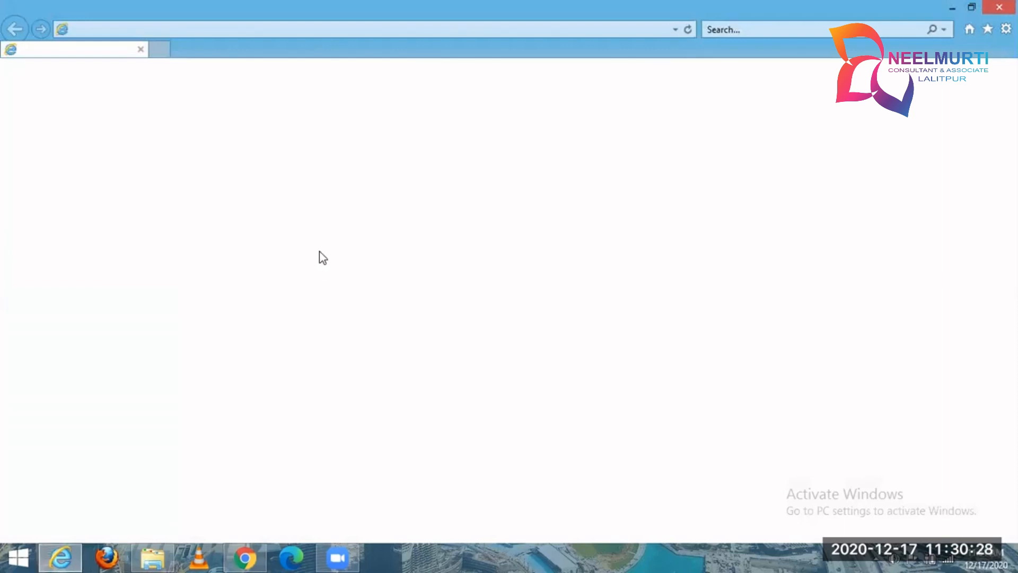
{"action": "left_click", "coordinate": [241, 30]}
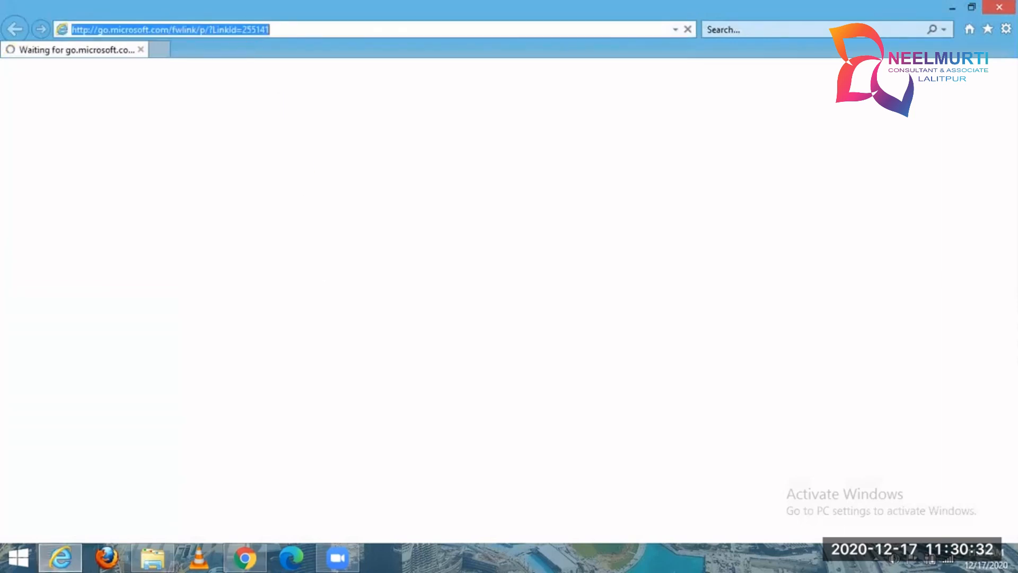
{"action": "type", "text": "u"}
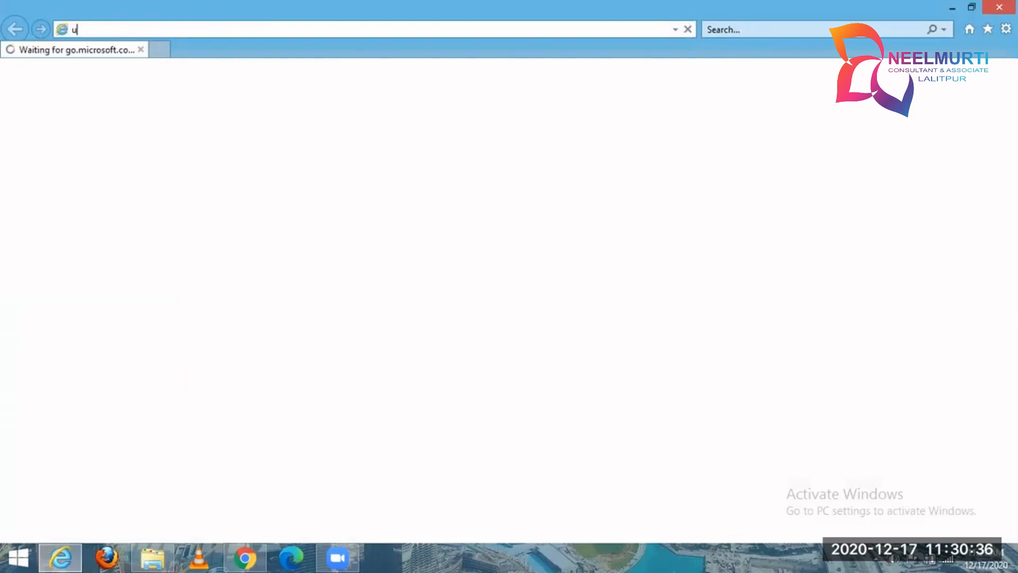
{"action": "type", "text": "p"}
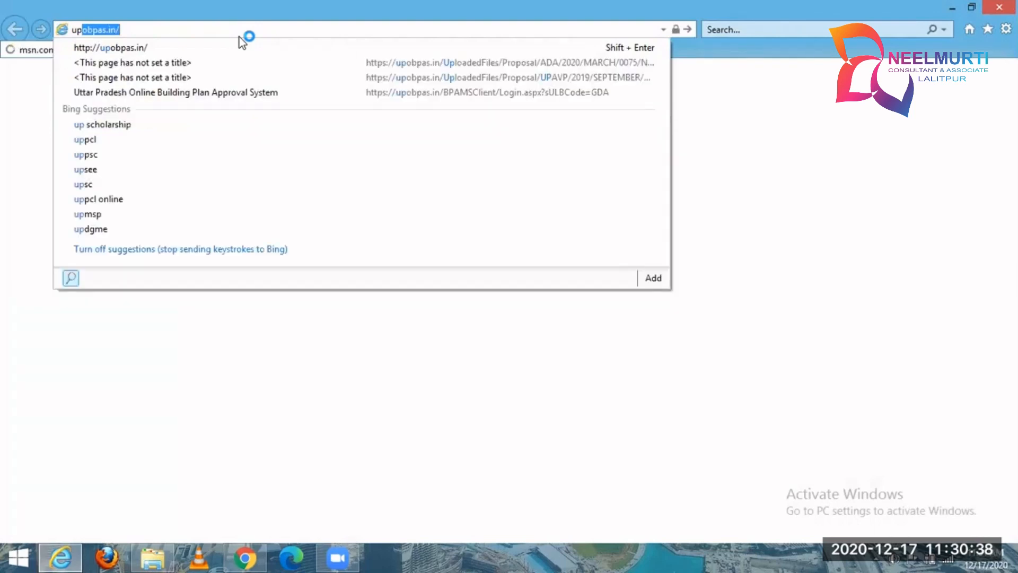
{"action": "key", "text": "Return"}
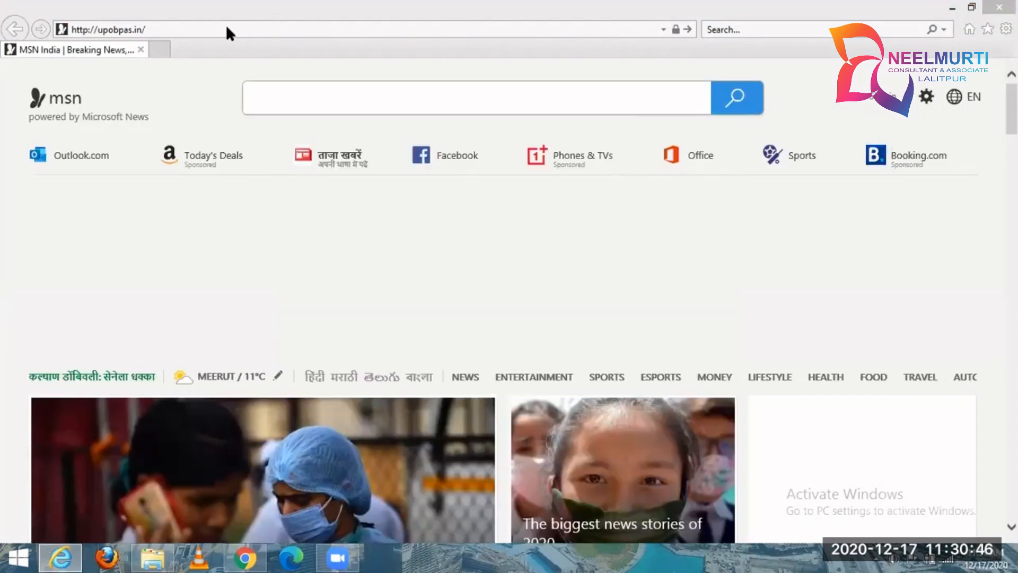
{"action": "left_click", "coordinate": [436, 242]}
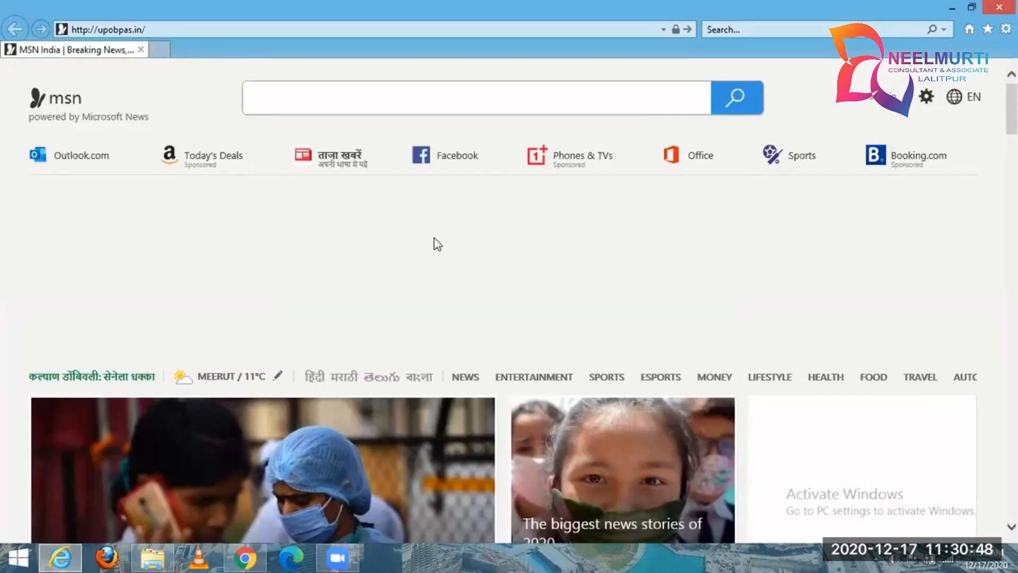
{"action": "key", "text": "alt+d"}
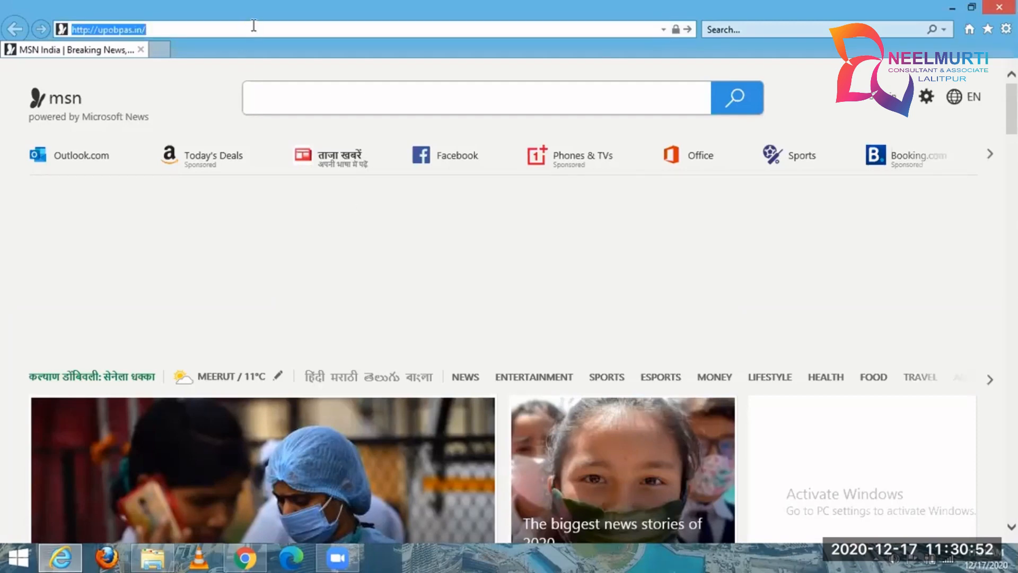
{"action": "key", "text": "Home"}
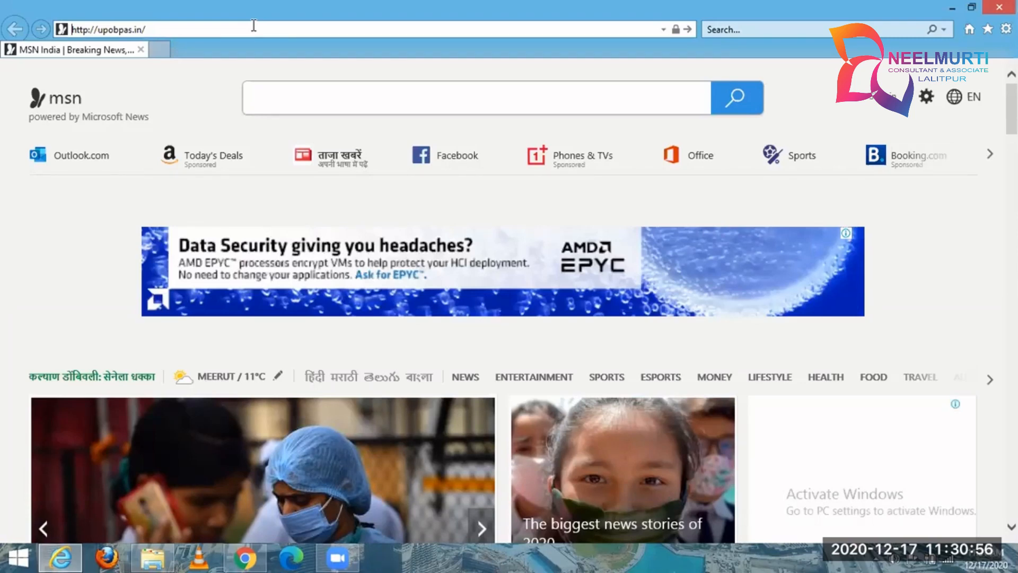
{"action": "key", "text": "Return"}
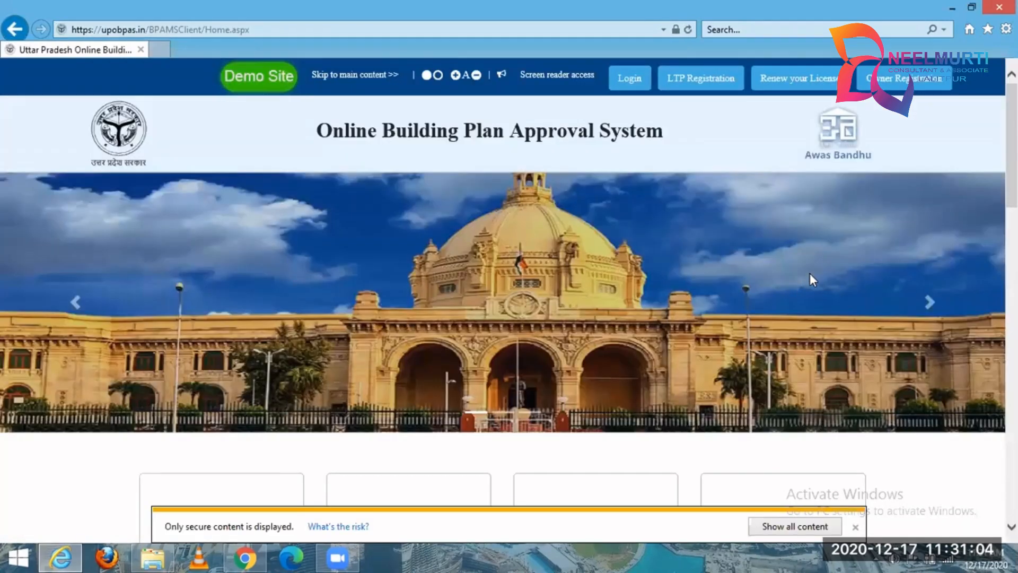
Open the portal's login page and enter the licensed engineer's user name and password.
{"action": "scroll", "coordinate": [806, 287], "scroll_direction": "down", "scroll_amount": 5}
{"action": "left_click", "coordinate": [780, 261]}
{"action": "left_click", "coordinate": [745, 271]}
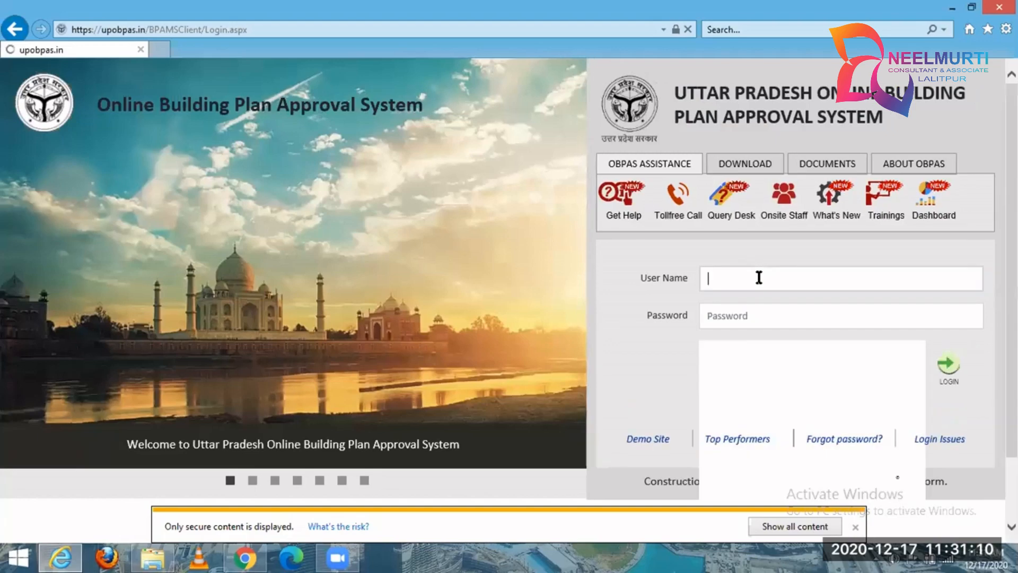
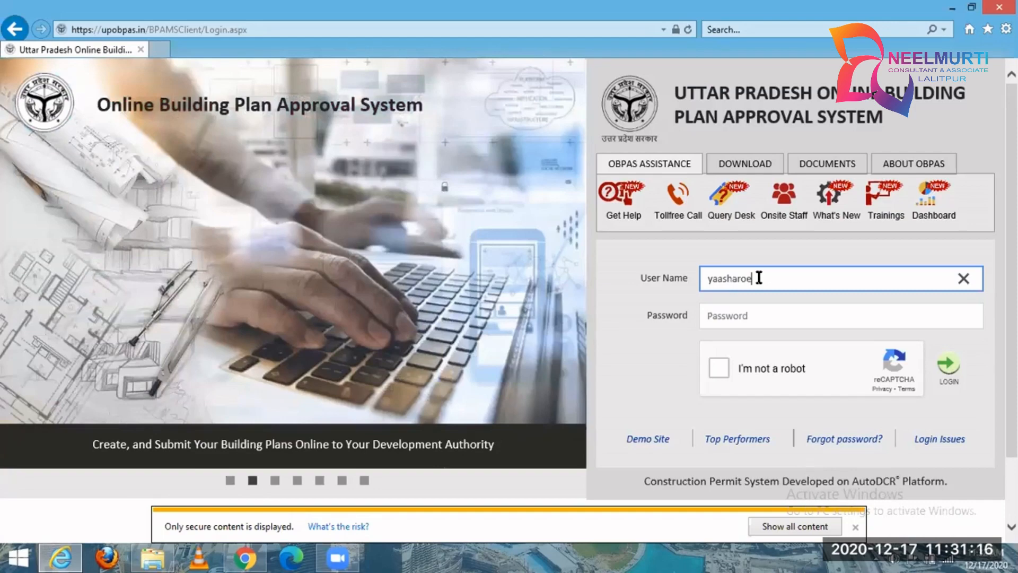
{"action": "key", "text": "Tab"}
{"action": "type", "text": "••"}
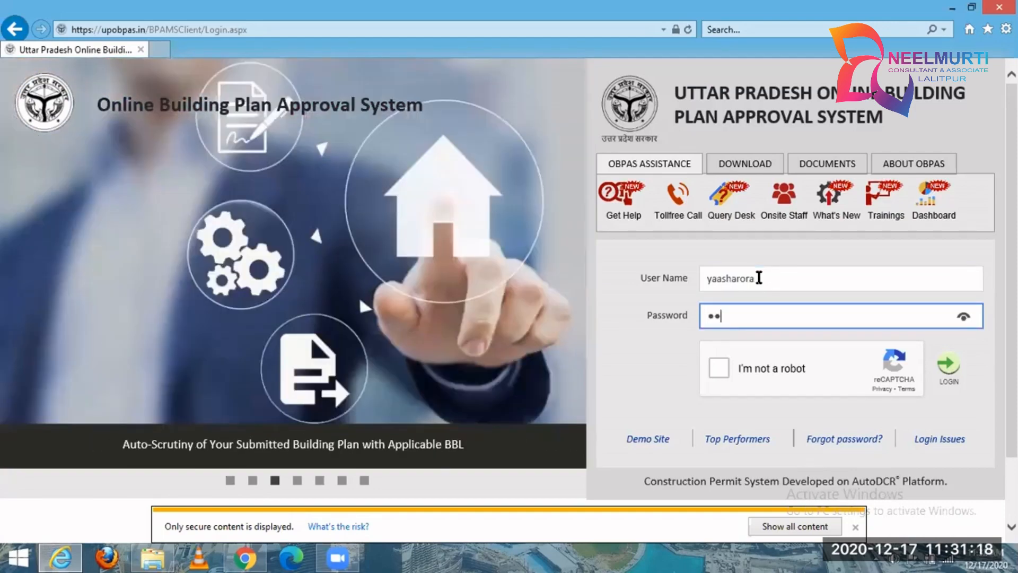
{"action": "type", "text": "•••••••"}
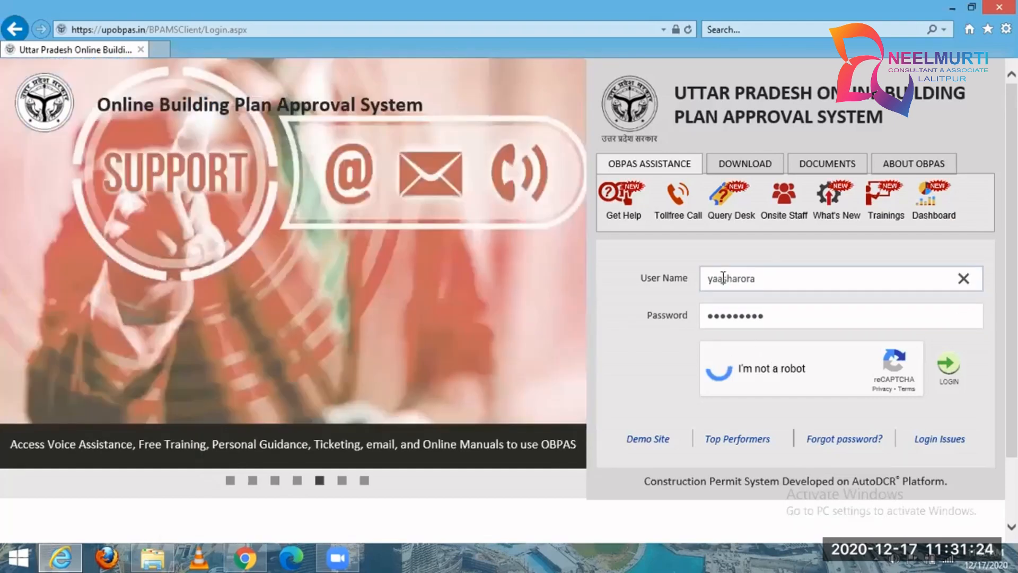
Remove the extra letter from the user name and log in to the licensed engineer's account.
{"action": "left_click", "coordinate": [723, 278]}
{"action": "key", "text": "BackSpace"}
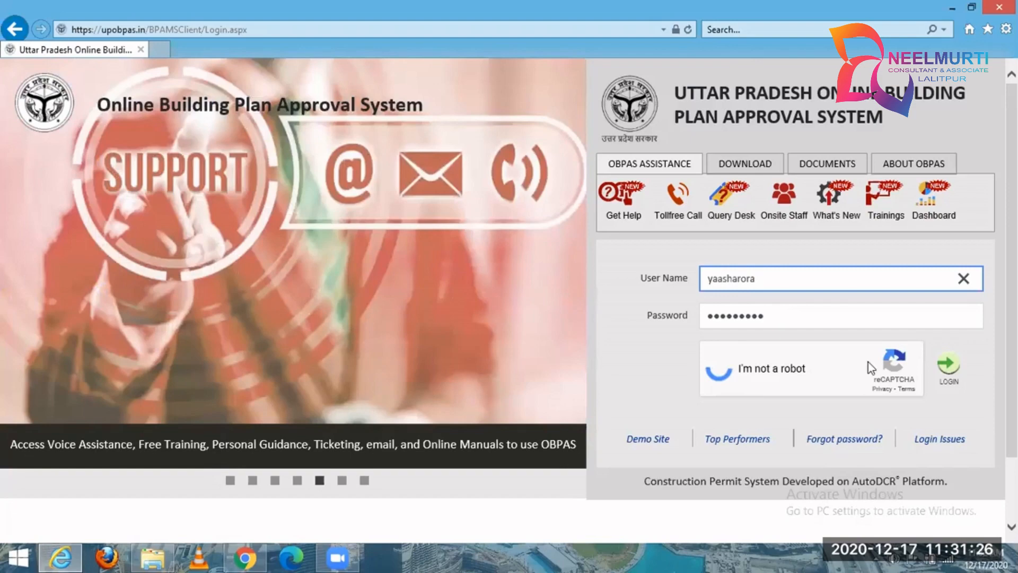
{"action": "left_click", "coordinate": [931, 361]}
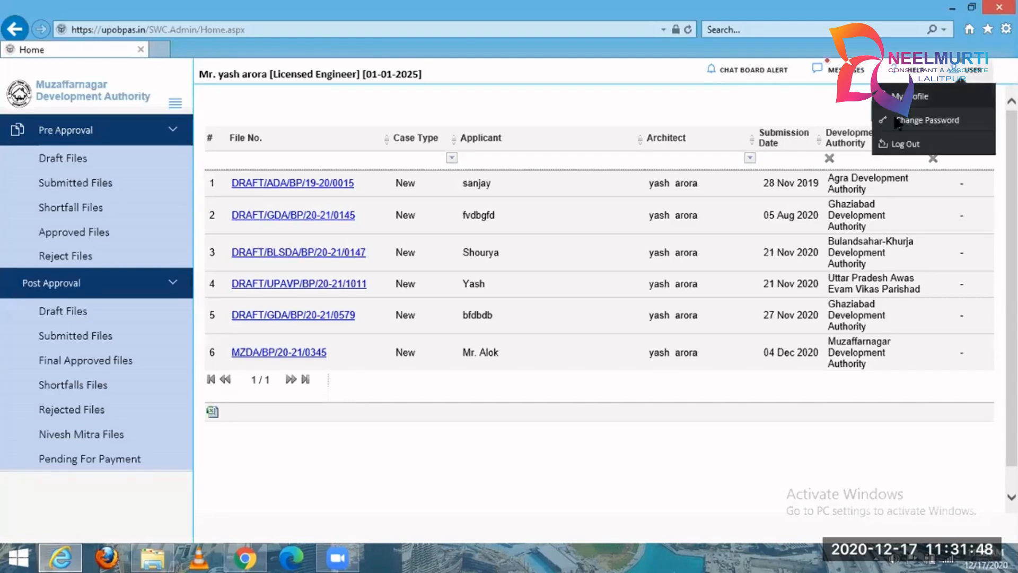
Open the Add Signature form from the engineer's profile, start attaching an image and highlight the .PNG file requirement.
{"action": "left_click", "coordinate": [898, 121]}
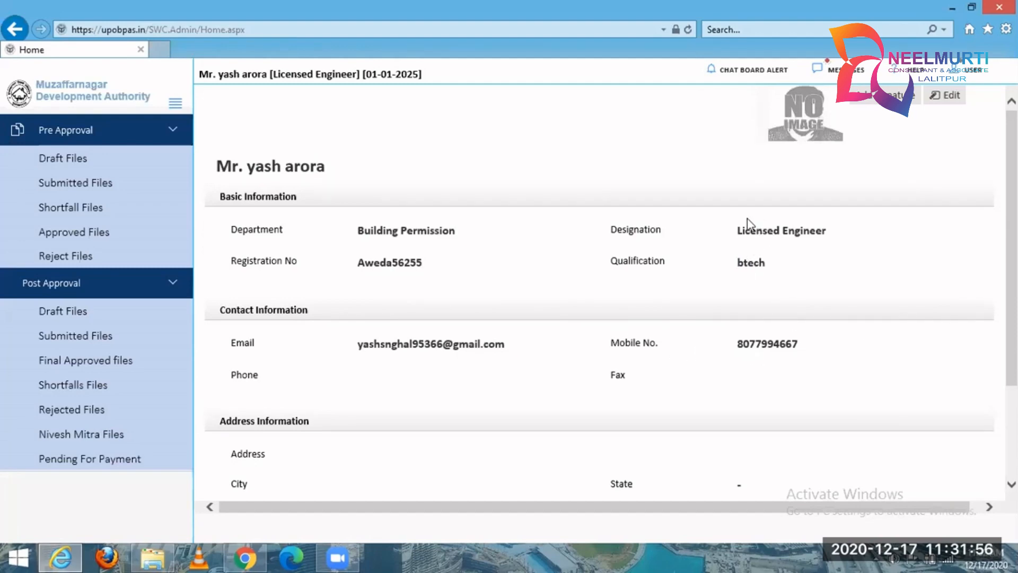
{"action": "left_click", "coordinate": [891, 99]}
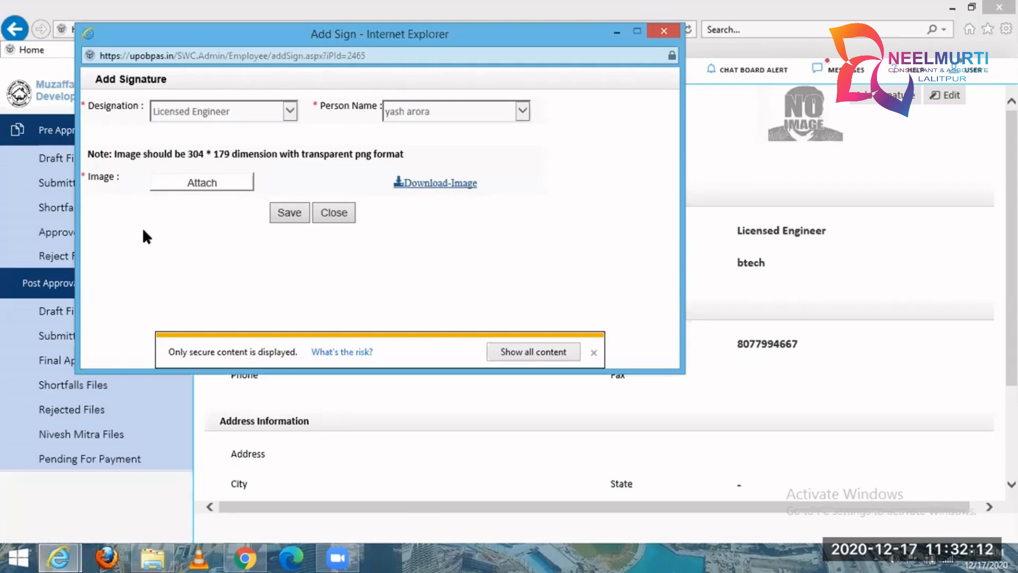
{"action": "left_click", "coordinate": [211, 183]}
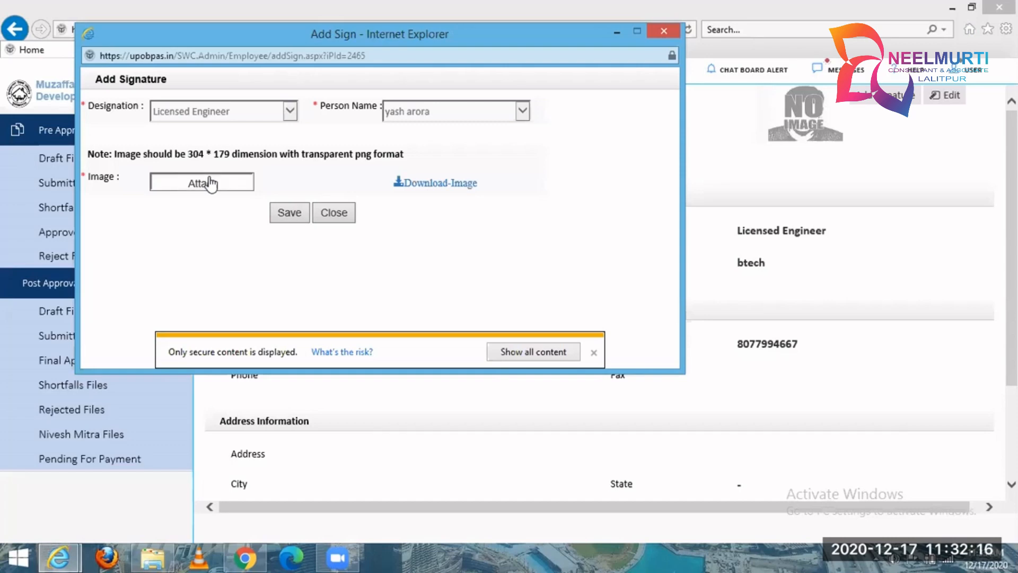
{"action": "left_click_drag", "start_coordinate": [135, 96], "coordinate": [155, 91]}
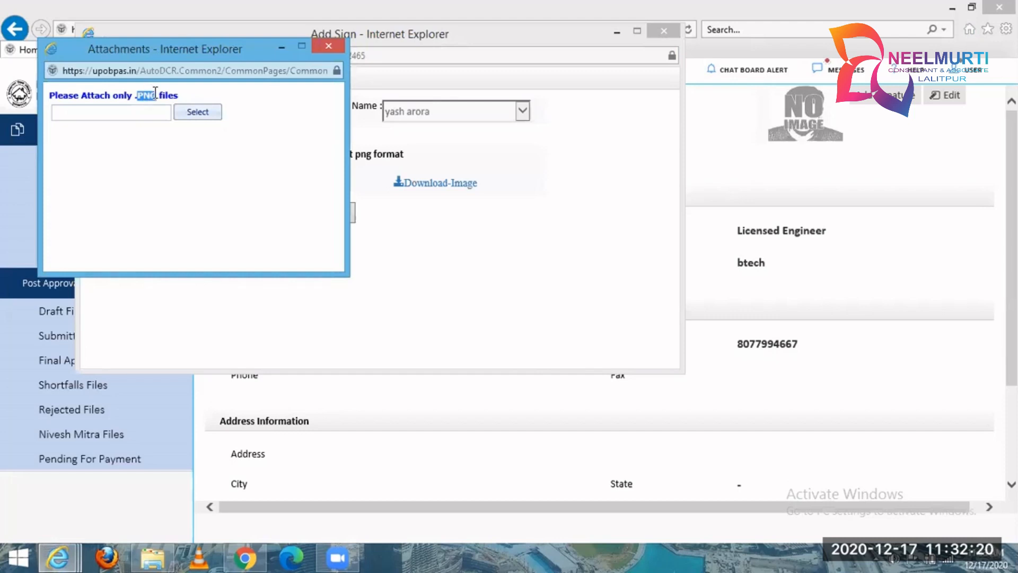
{"action": "left_click", "coordinate": [155, 95]}
{"action": "double_click", "coordinate": [139, 95]}
{"action": "left_click", "coordinate": [195, 91]}
{"action": "left_click_drag", "start_coordinate": [137, 97], "coordinate": [153, 94]}
Attach sign.png from the Desktop as the signature image and save the licensed engineer's signature.
{"action": "left_click", "coordinate": [187, 112]}
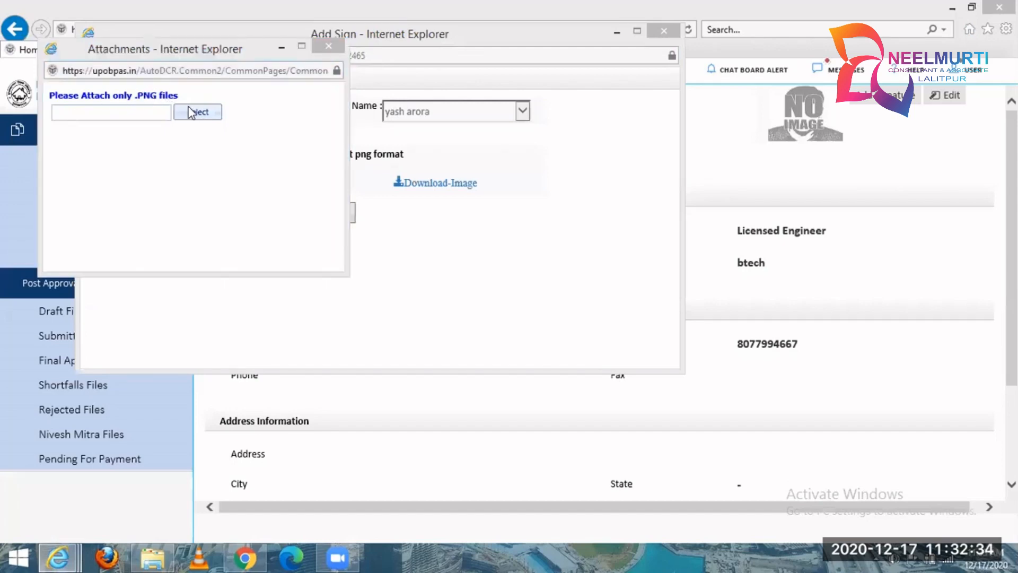
{"action": "scroll", "coordinate": [535, 161], "scroll_direction": "down", "scroll_amount": 10}
{"action": "scroll", "coordinate": [535, 273], "scroll_direction": "down", "scroll_amount": 3}
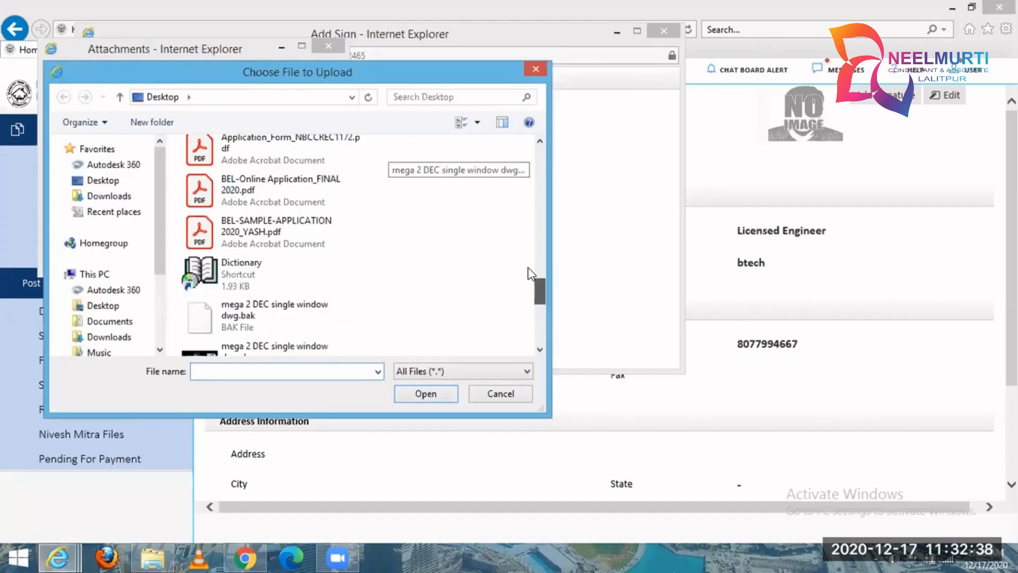
{"action": "scroll", "coordinate": [528, 275], "scroll_direction": "up", "scroll_amount": 2}
{"action": "scroll", "coordinate": [523, 306], "scroll_direction": "down", "scroll_amount": 1}
{"action": "scroll", "coordinate": [522, 310], "scroll_direction": "down", "scroll_amount": 5}
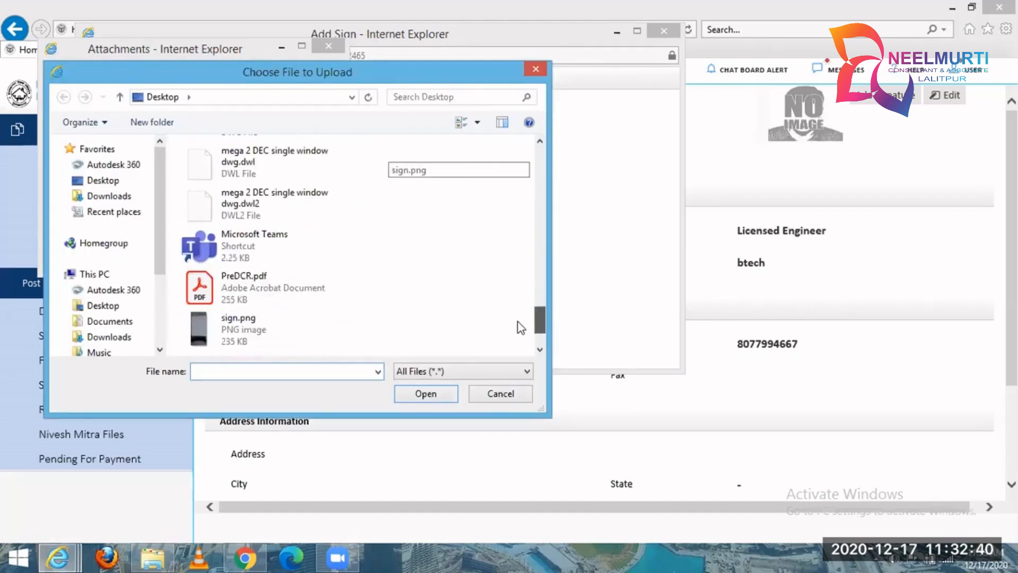
{"action": "left_click", "coordinate": [272, 319]}
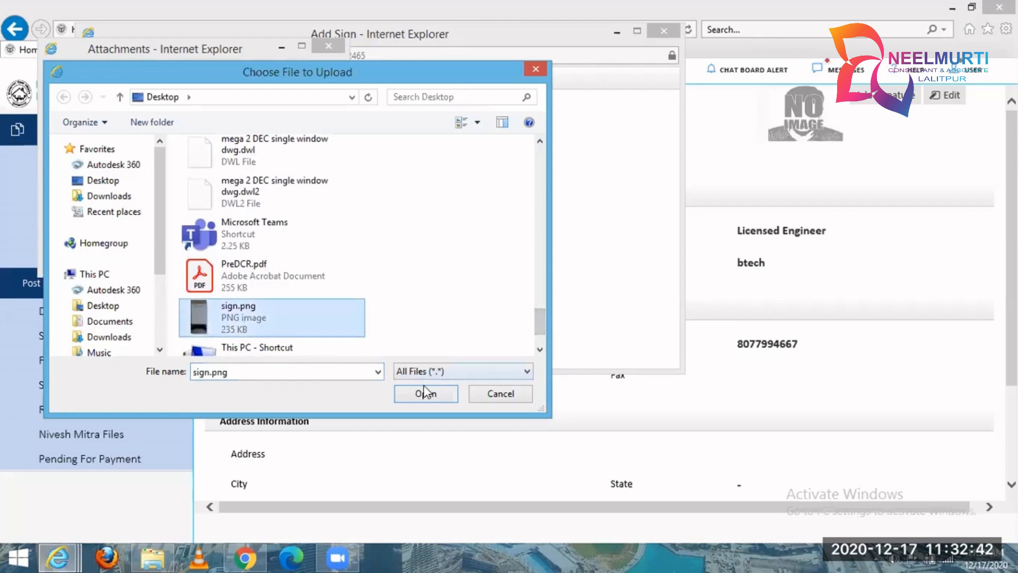
{"action": "left_click", "coordinate": [427, 393]}
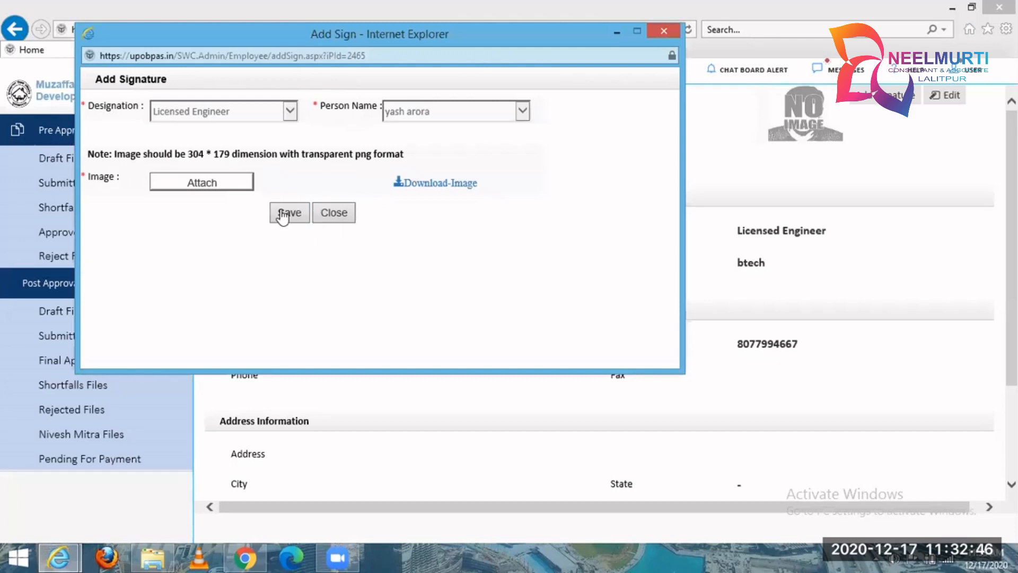
{"action": "left_click", "coordinate": [282, 215]}
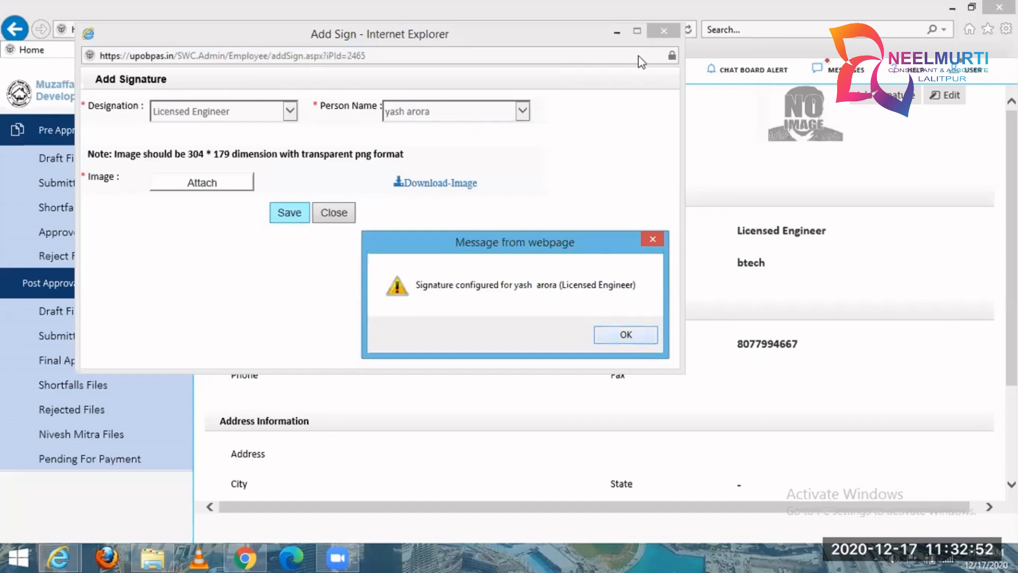
{"action": "key", "text": "Return"}
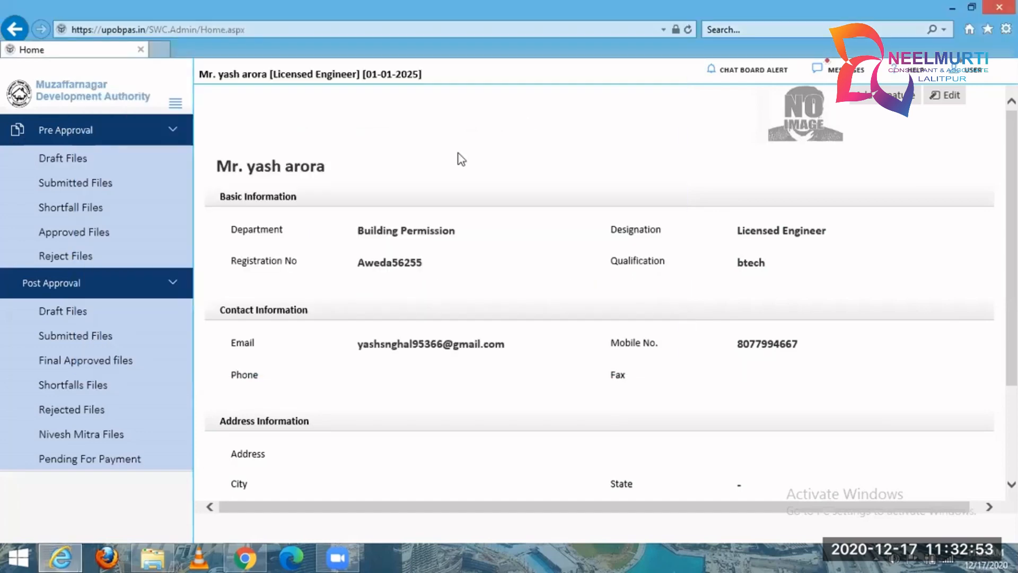
Start a new permission from the pre-approval draft files with Ghaziabad Development Authority (GDA) as the organisation.
{"action": "left_click", "coordinate": [135, 167]}
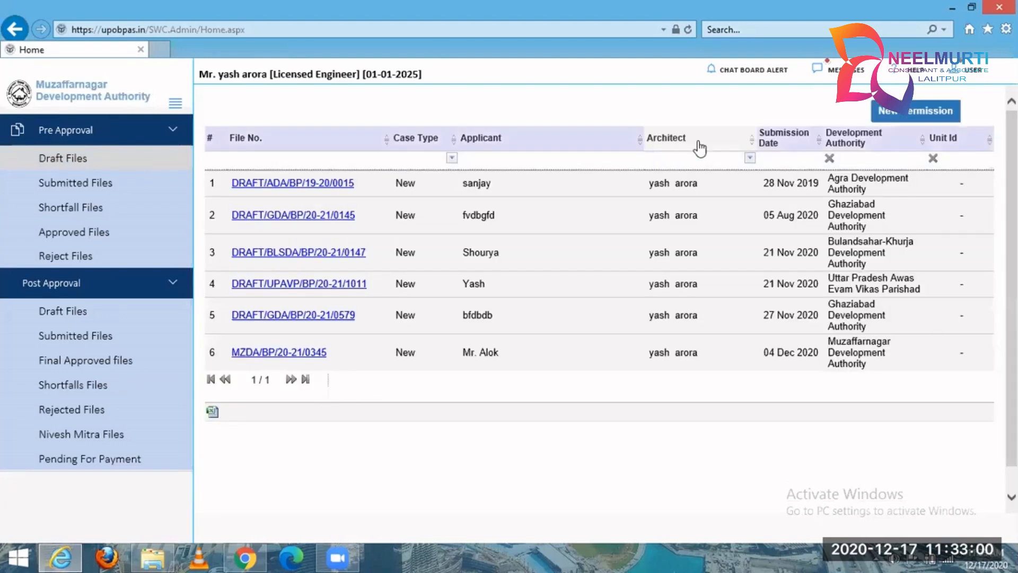
{"action": "left_click", "coordinate": [927, 111]}
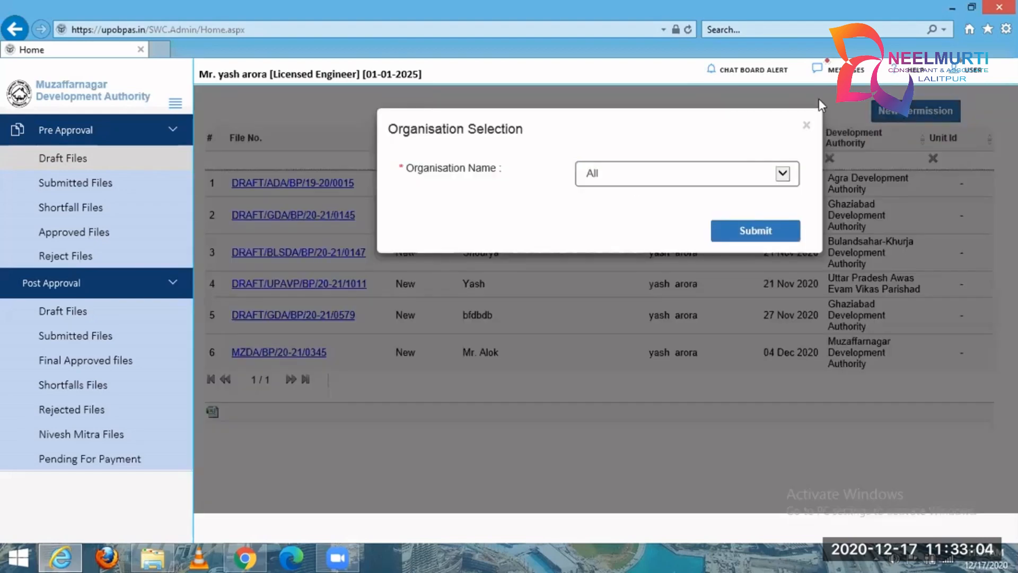
{"action": "left_click", "coordinate": [673, 180]}
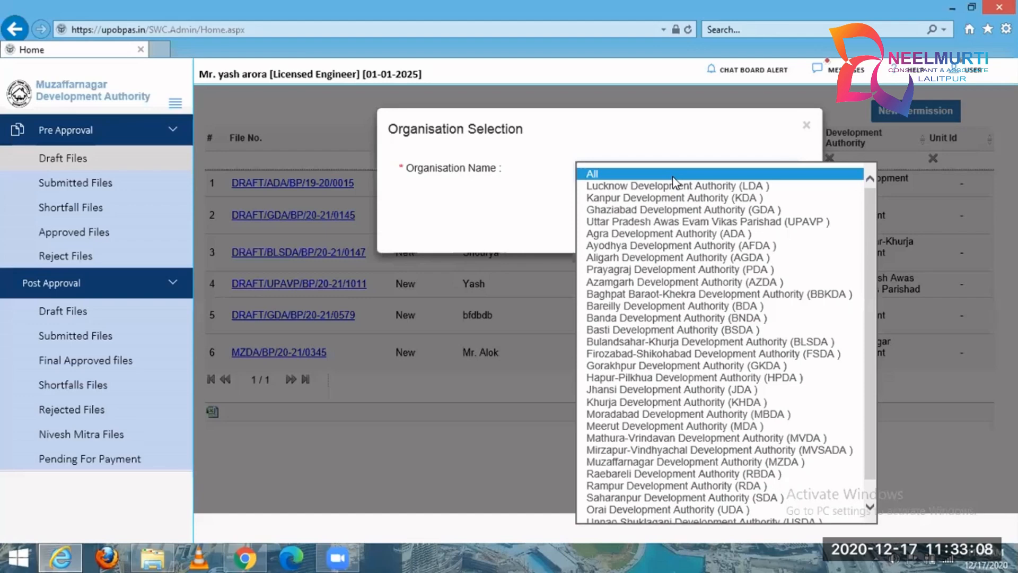
{"action": "left_click", "coordinate": [686, 211]}
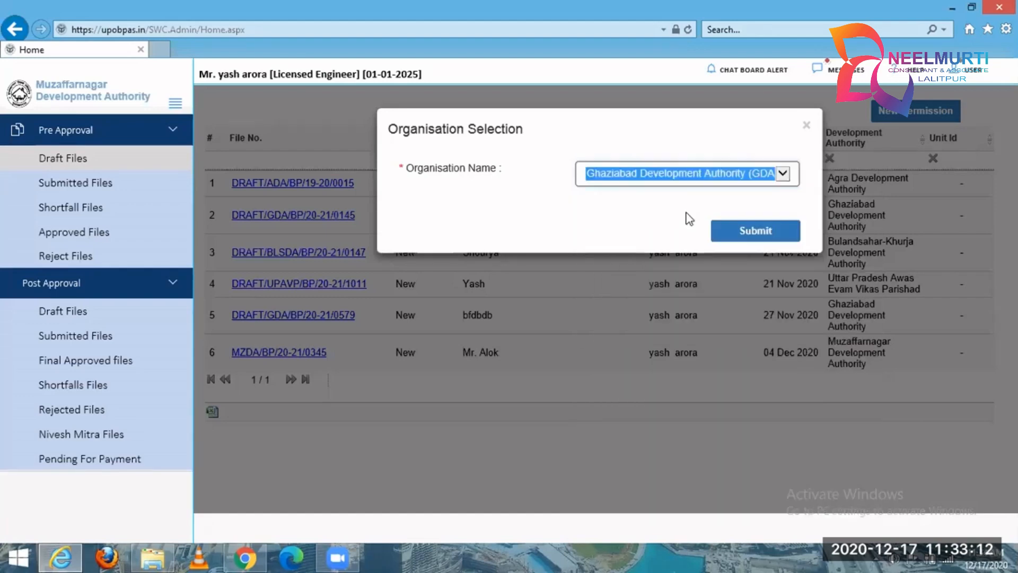
{"action": "left_click", "coordinate": [752, 231]}
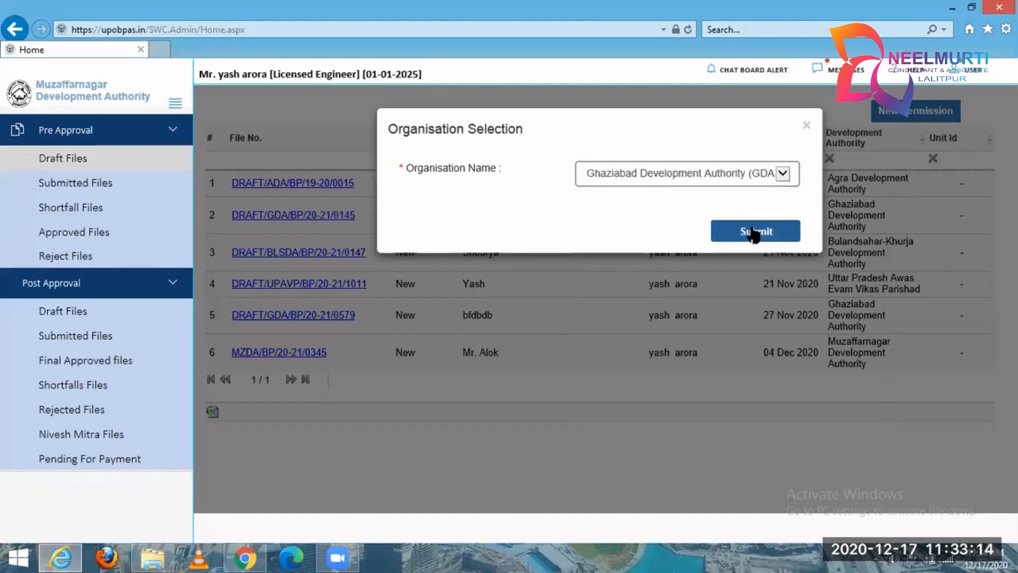
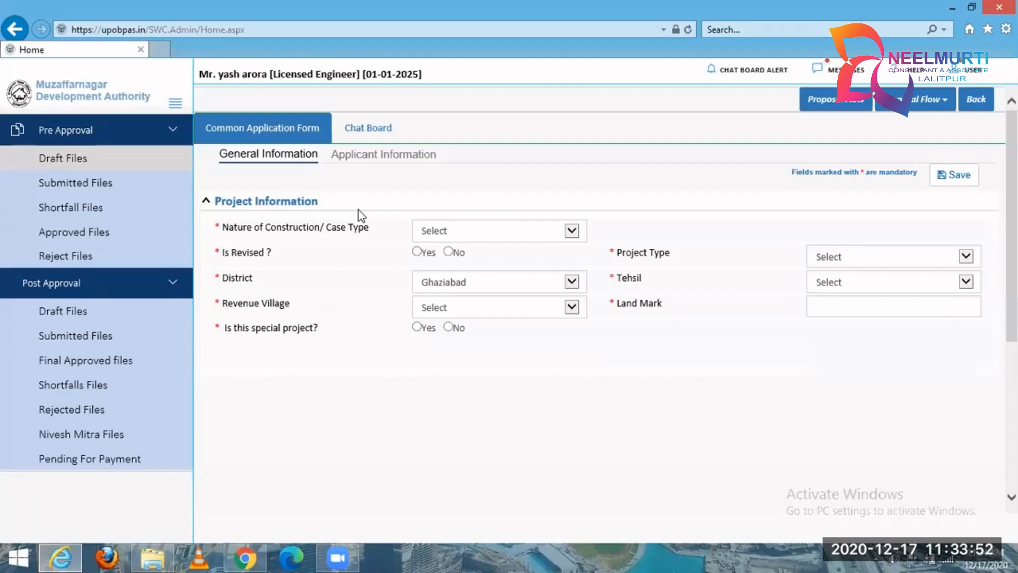
Examine the Project Information options for case type, project type, tehsil and revenue village, plus the landmark field.
{"action": "left_click", "coordinate": [460, 238]}
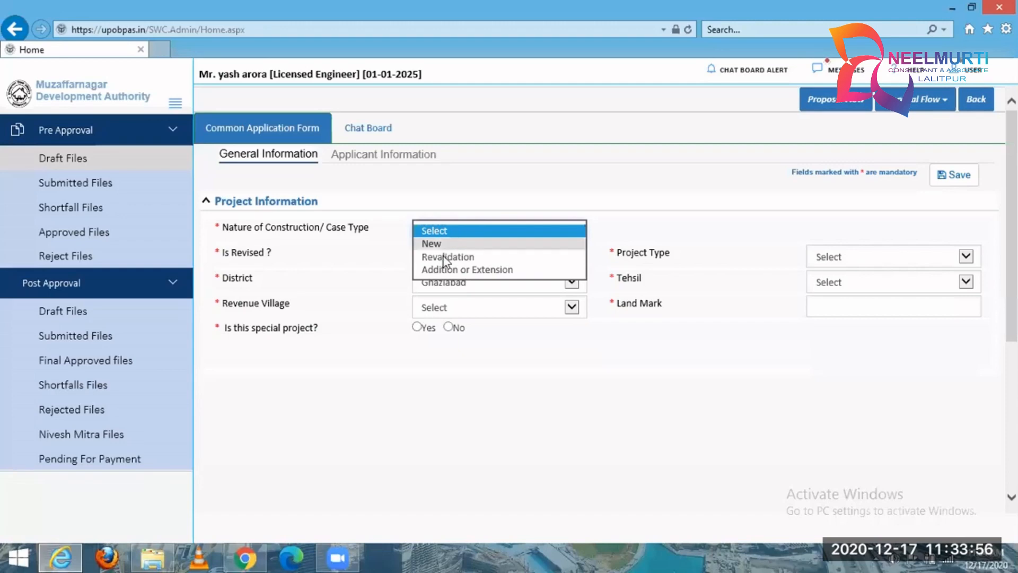
{"action": "left_click", "coordinate": [562, 210]}
{"action": "left_click", "coordinate": [500, 231]}
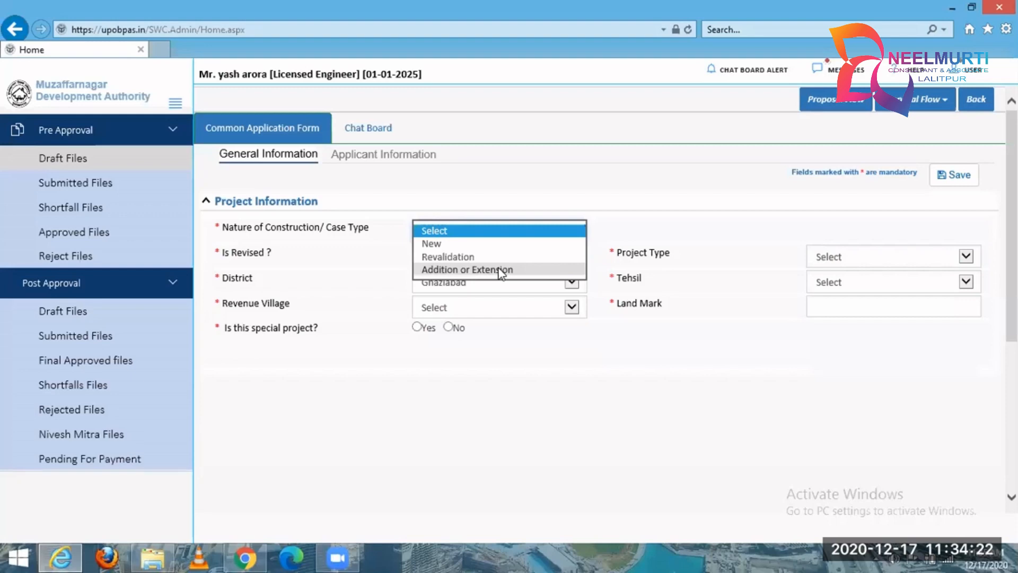
{"action": "left_click", "coordinate": [439, 258]}
{"action": "left_click", "coordinate": [867, 256]}
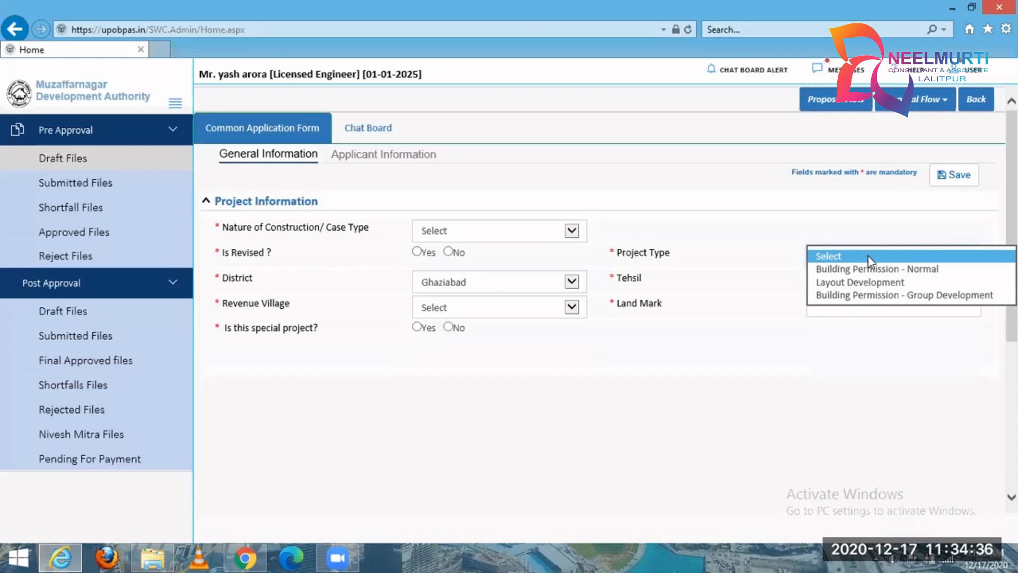
{"action": "left_click", "coordinate": [867, 256]}
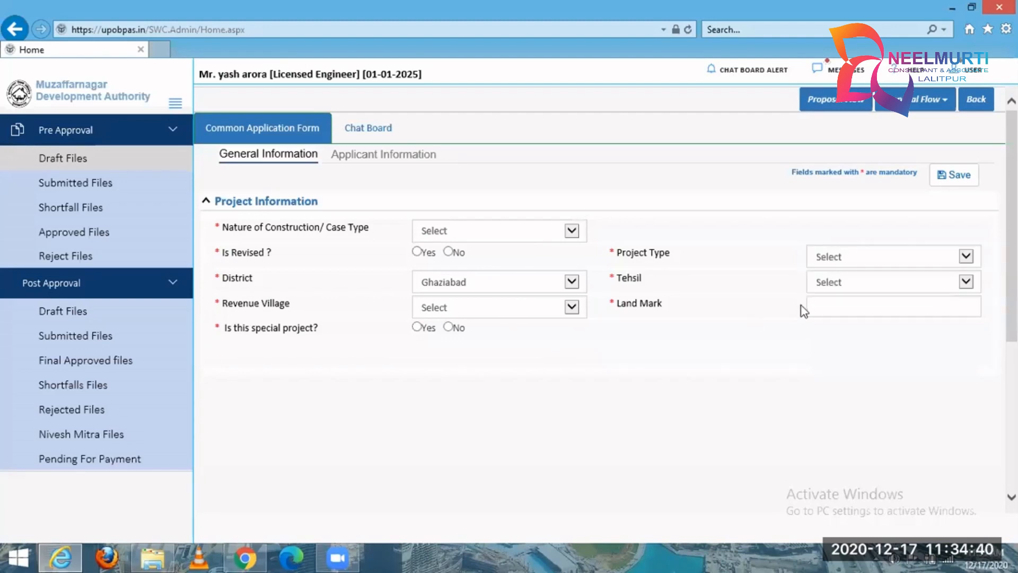
{"action": "left_click", "coordinate": [866, 289]}
{"action": "left_click", "coordinate": [695, 338]}
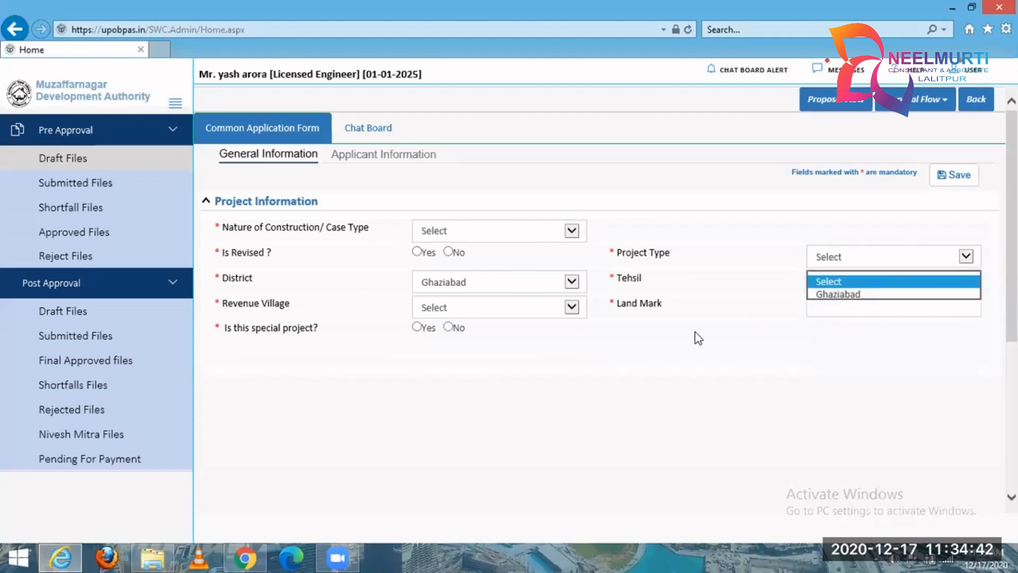
{"action": "left_click", "coordinate": [503, 314]}
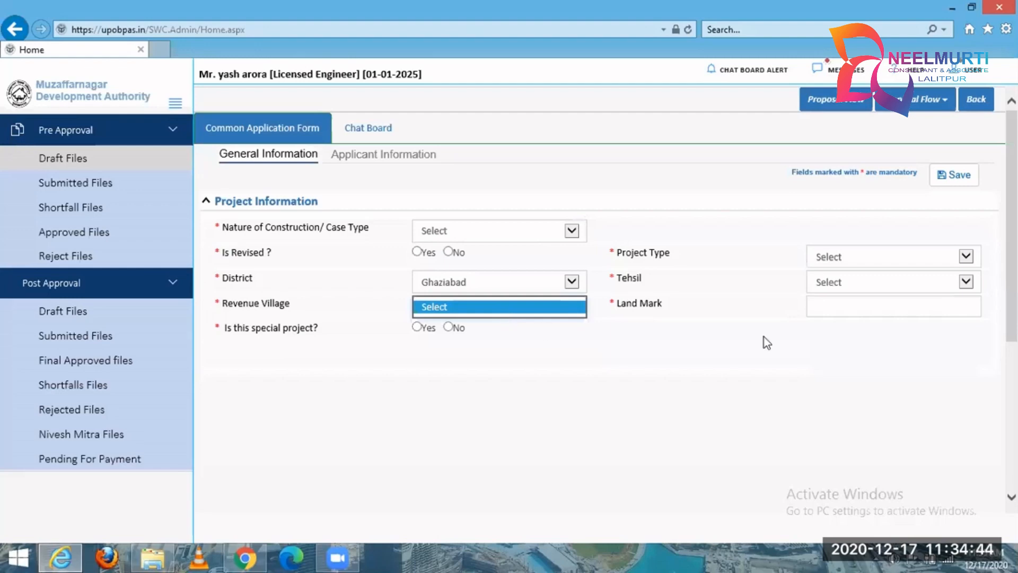
{"action": "left_click", "coordinate": [863, 303]}
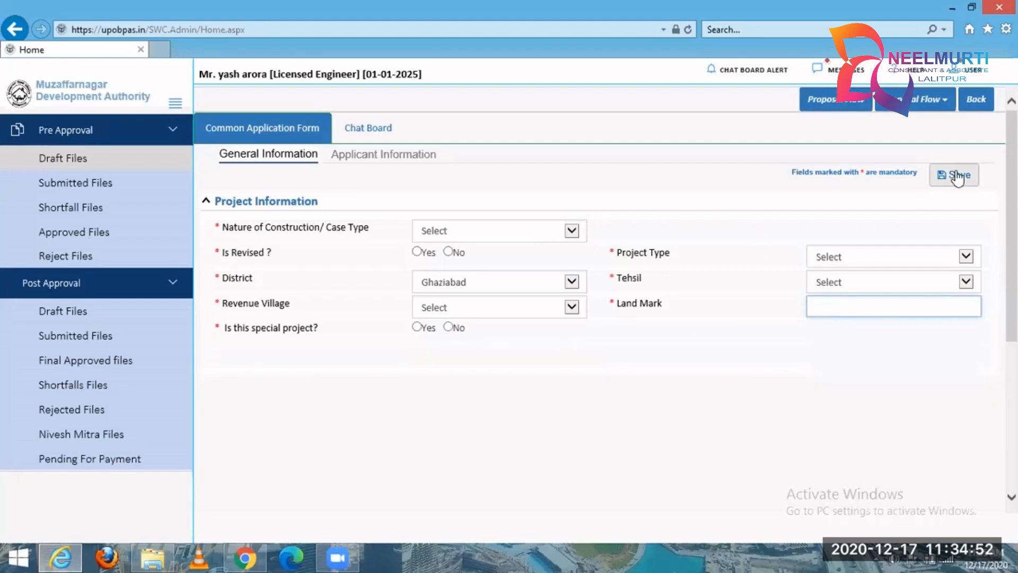
Open the Applicant Information section of the new application and review the licensed engineer's details.
{"action": "left_click", "coordinate": [372, 155]}
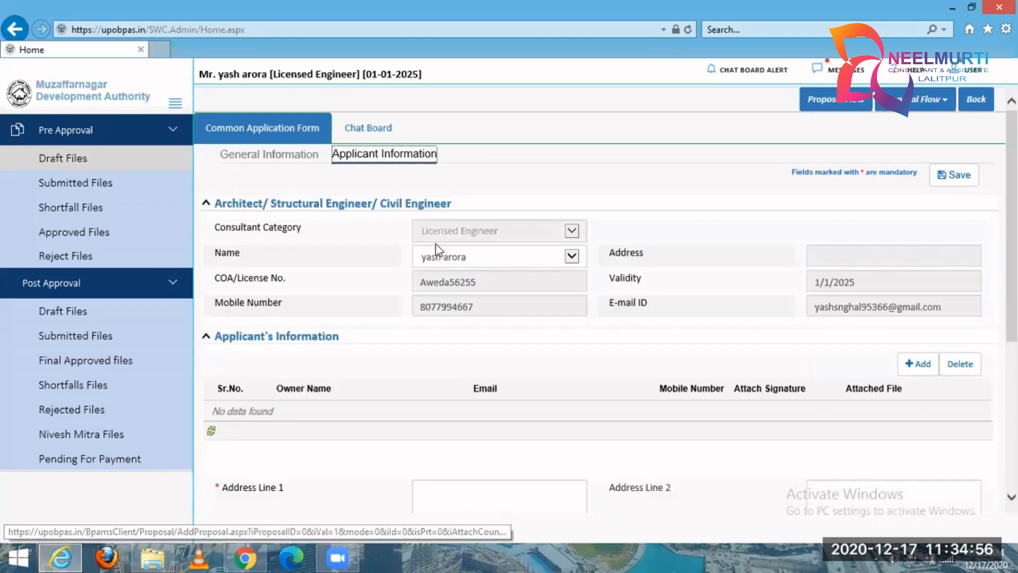
{"action": "left_click_drag", "start_coordinate": [212, 228], "coordinate": [758, 359]}
{"action": "left_click", "coordinate": [725, 311]}
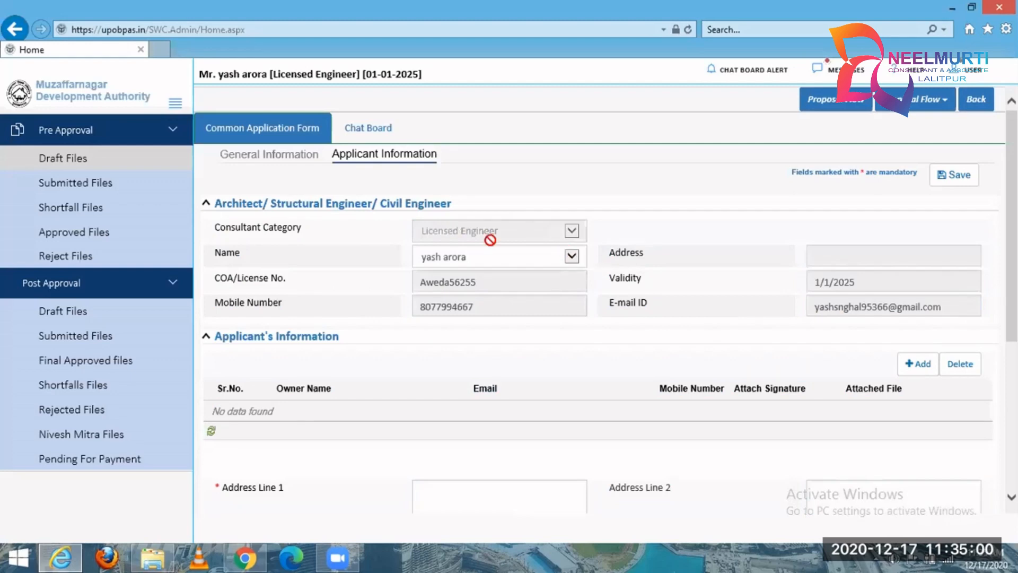
Add an applicant row and go through its owner name, email and mobile number fields, leaving them unfilled.
{"action": "scroll", "coordinate": [841, 323], "scroll_direction": "down", "scroll_amount": 3}
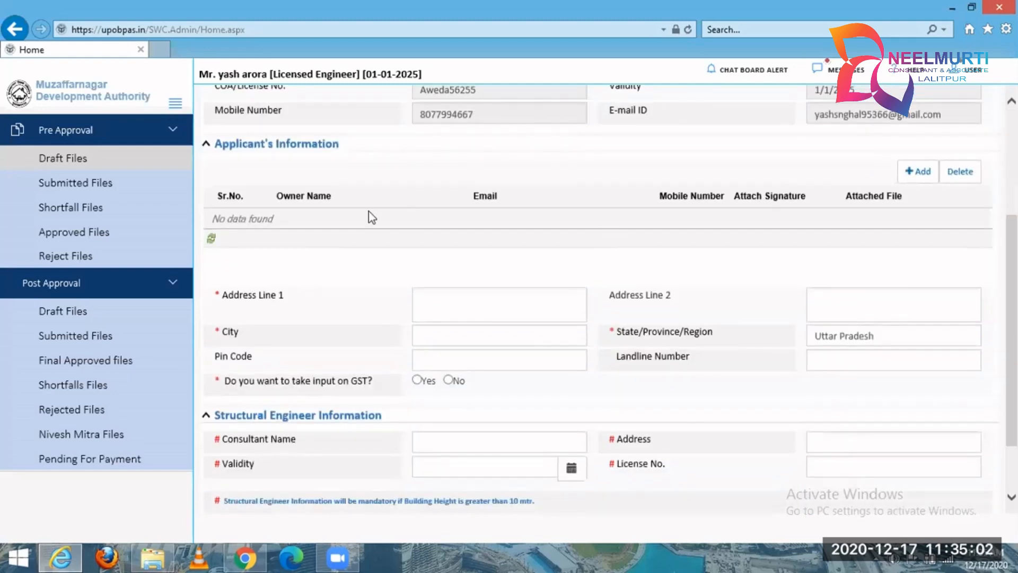
{"action": "left_click", "coordinate": [908, 174]}
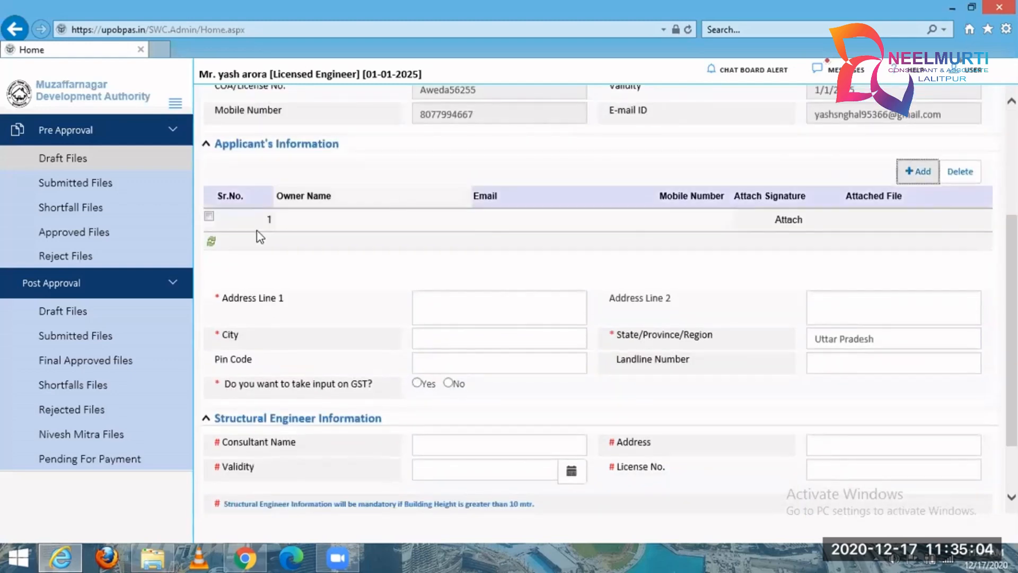
{"action": "left_click", "coordinate": [296, 220]}
{"action": "left_click", "coordinate": [528, 222]}
{"action": "left_click", "coordinate": [683, 226]}
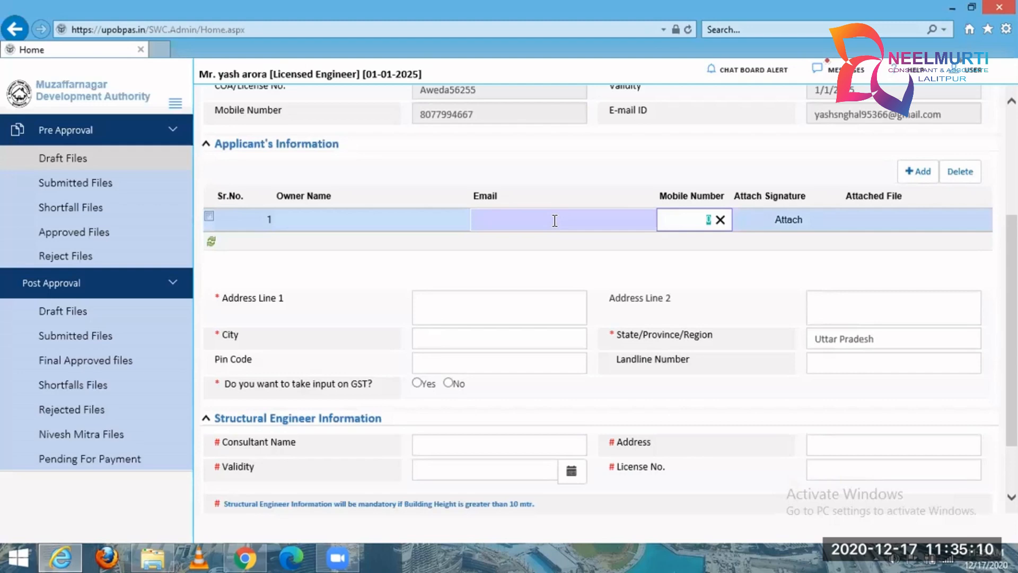
{"action": "left_click", "coordinate": [514, 214]}
{"action": "left_click", "coordinate": [305, 219]}
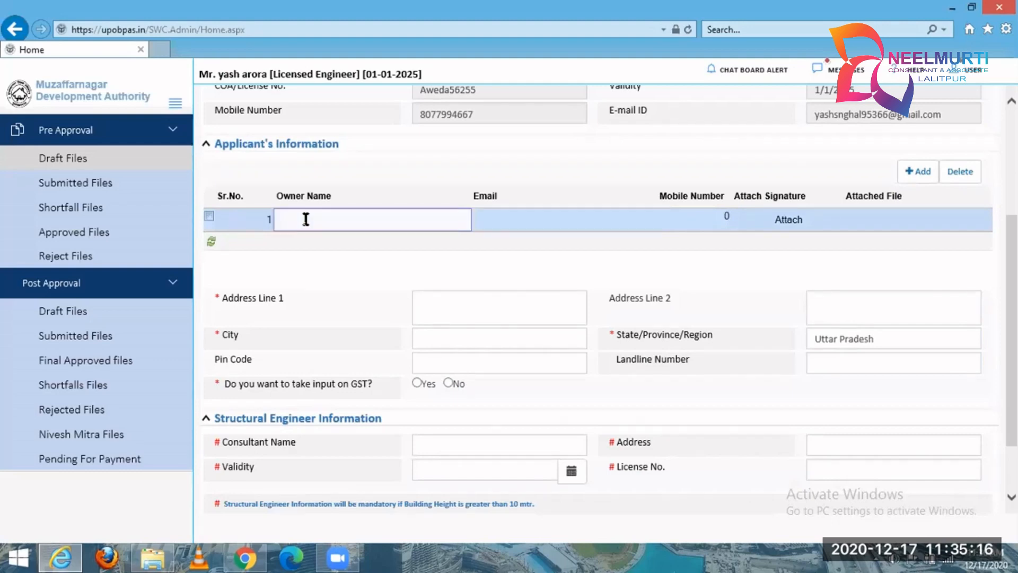
{"action": "left_click", "coordinate": [530, 214]}
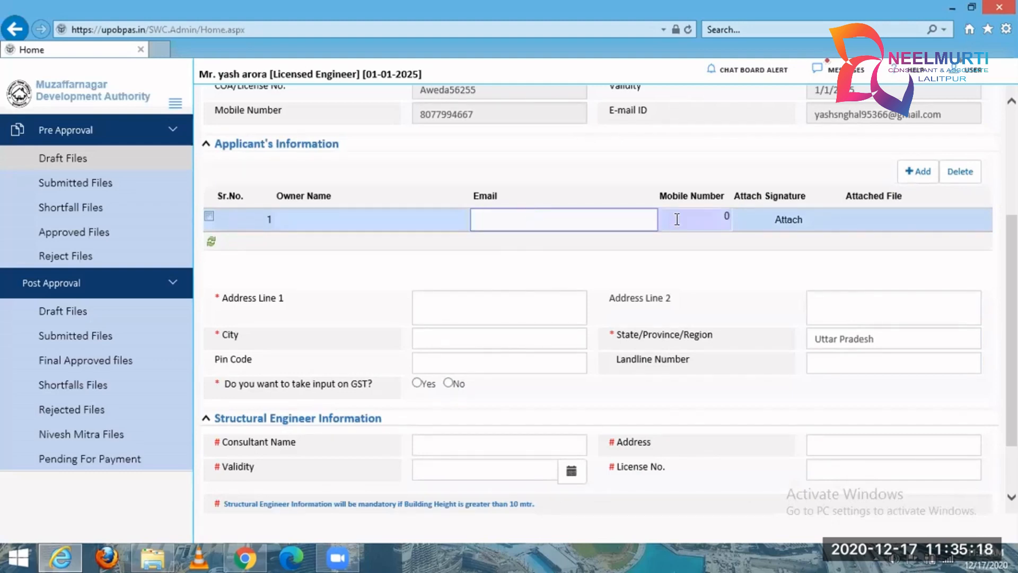
Attach sign.png from the Desktop as the applicant's signature in the first applicant row.
{"action": "left_click", "coordinate": [749, 214]}
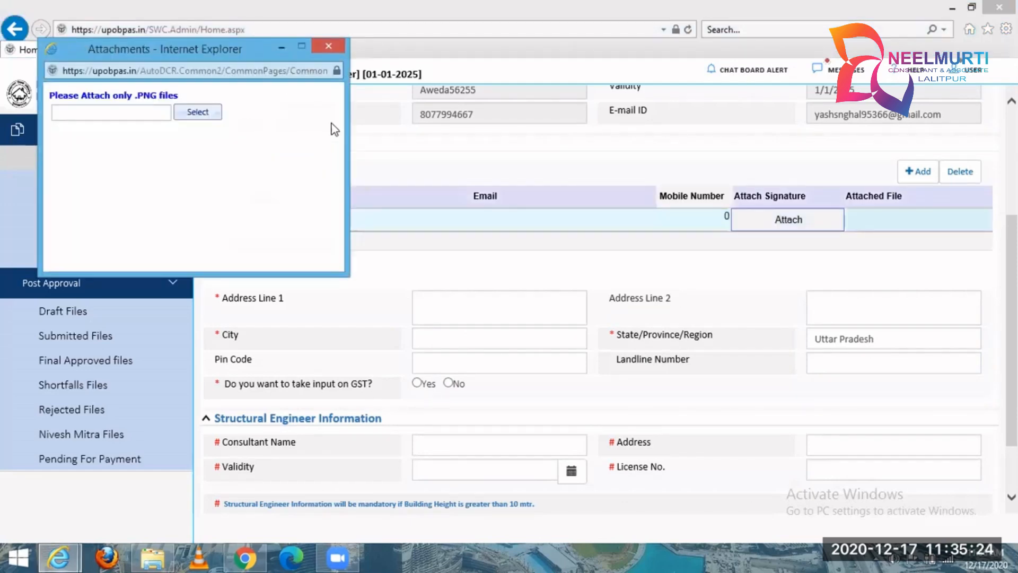
{"action": "left_click", "coordinate": [198, 113]}
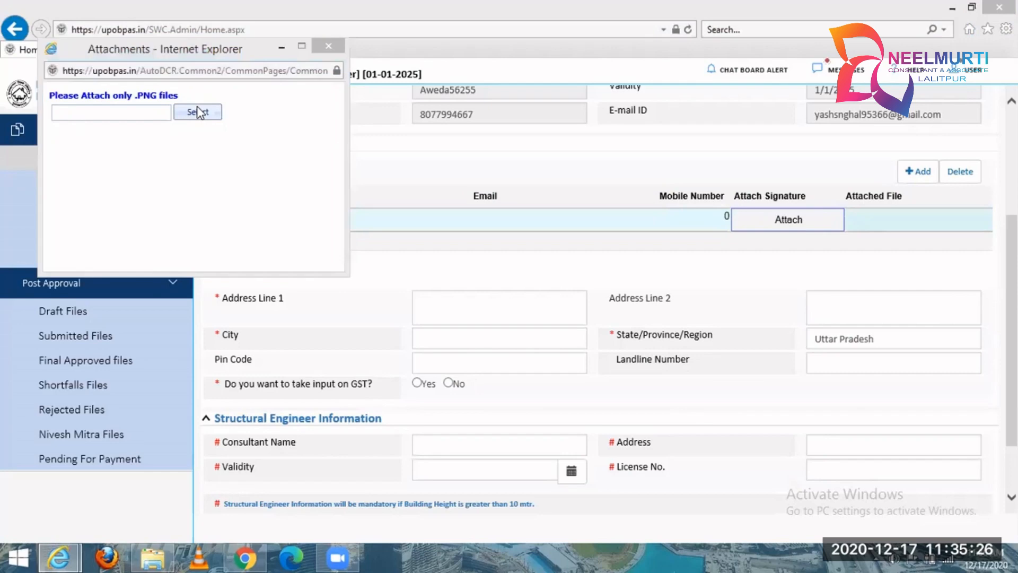
{"action": "left_click_drag", "start_coordinate": [549, 286], "coordinate": [558, 330]}
{"action": "left_click", "coordinate": [316, 303]}
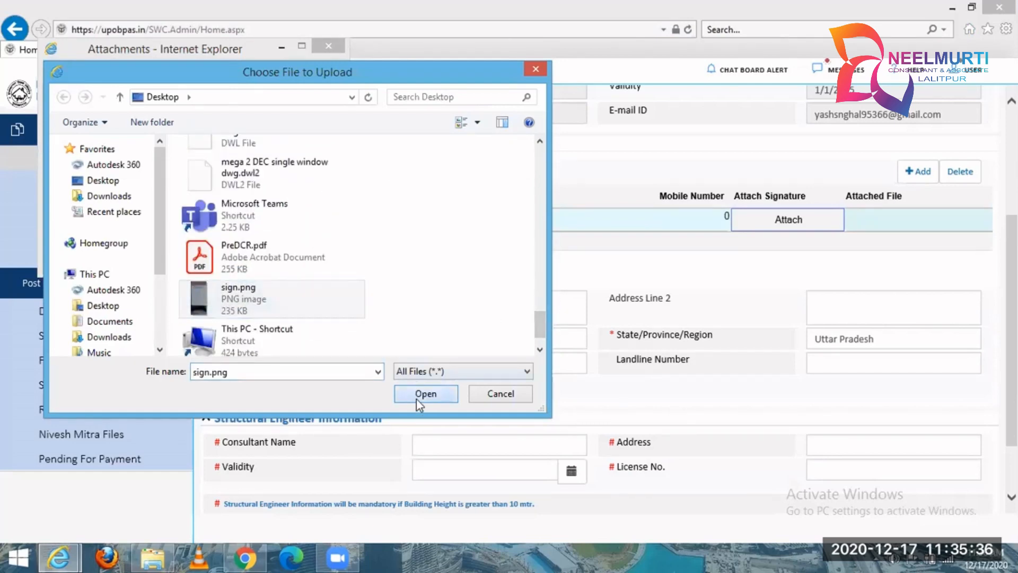
{"action": "left_click", "coordinate": [416, 401]}
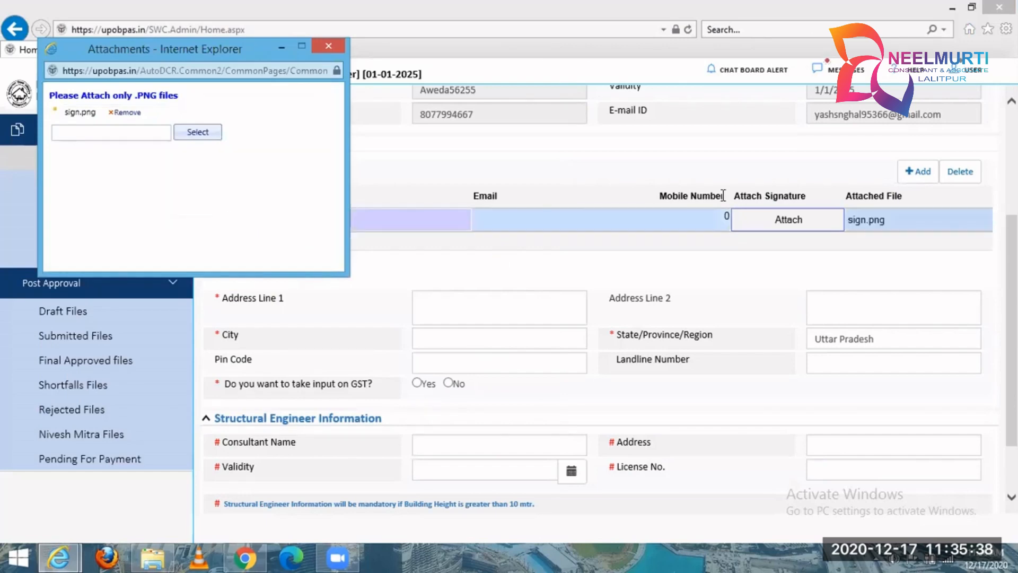
{"action": "left_click", "coordinate": [879, 228]}
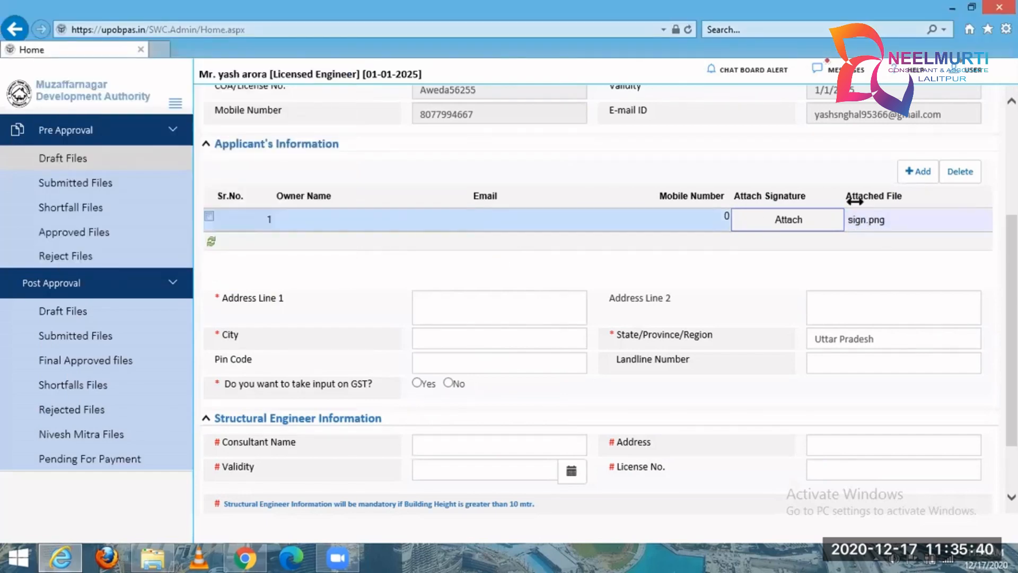
Review the applicant address fields and the Structural Engineer Information fields for consultant name and validity.
{"action": "left_click", "coordinate": [427, 298]}
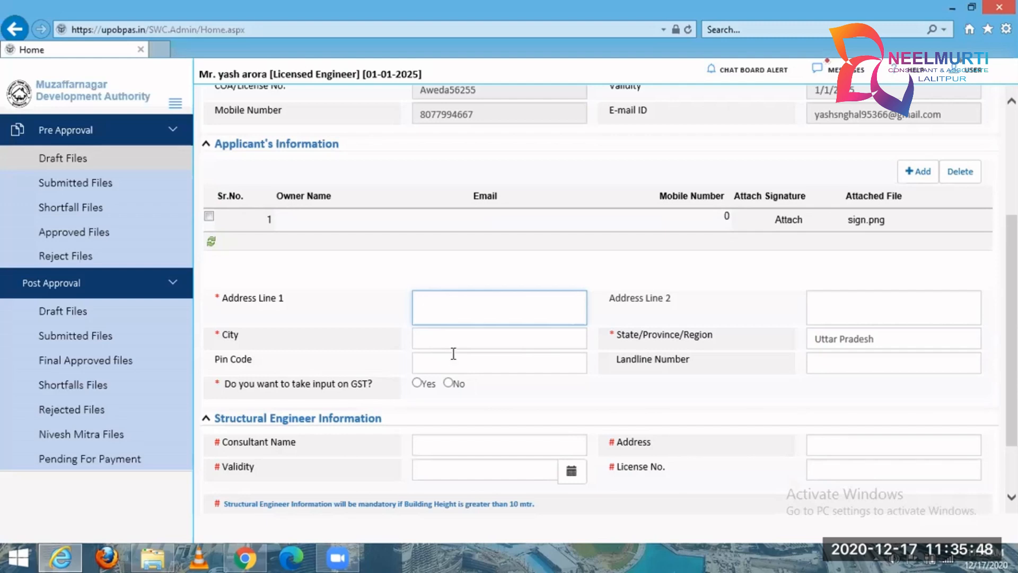
{"action": "scroll", "coordinate": [453, 353], "scroll_direction": "down", "scroll_amount": 3}
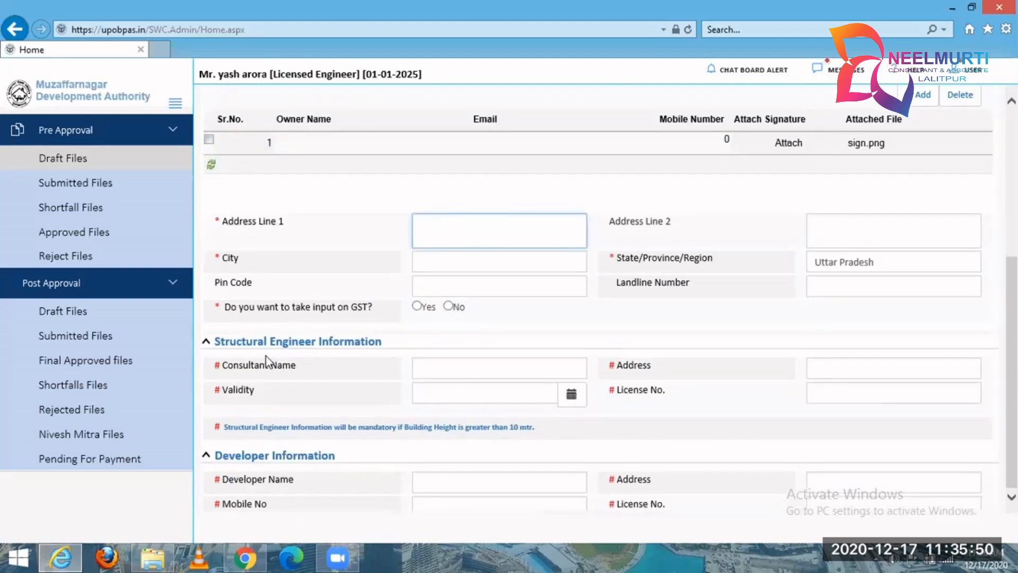
{"action": "left_click", "coordinate": [417, 364]}
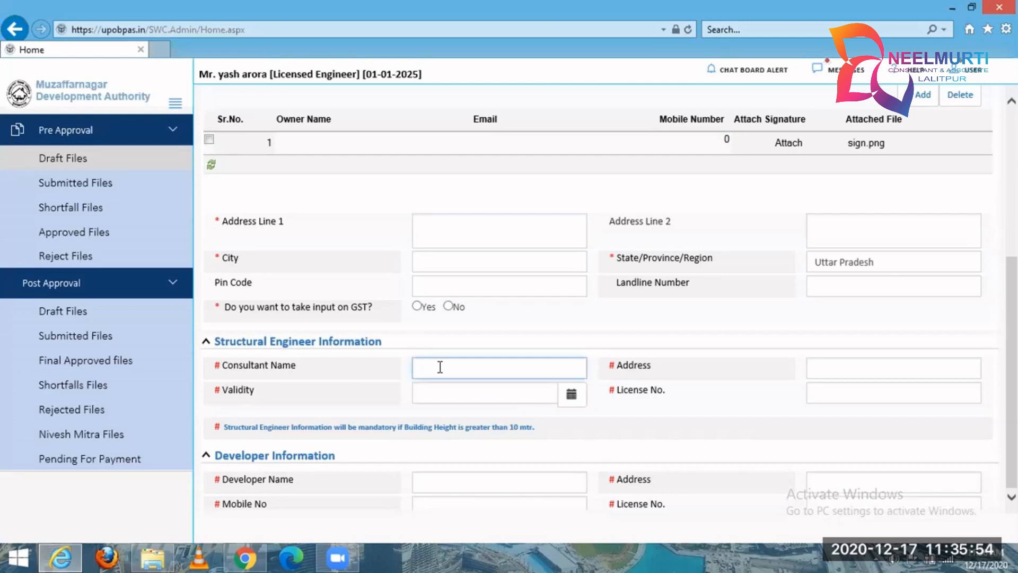
{"action": "left_click", "coordinate": [536, 391]}
{"action": "left_click", "coordinate": [672, 324]}
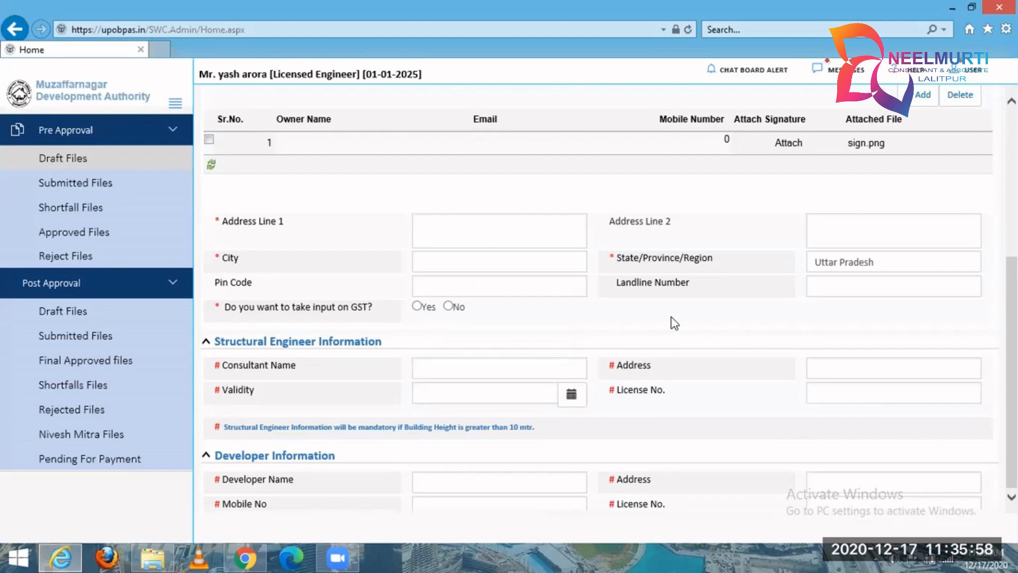
Return to the pre-approval draft files and open the Ghaziabad Development Authority draft dated 05 Aug 2020.
{"action": "scroll", "coordinate": [673, 323], "scroll_direction": "up", "scroll_amount": 5}
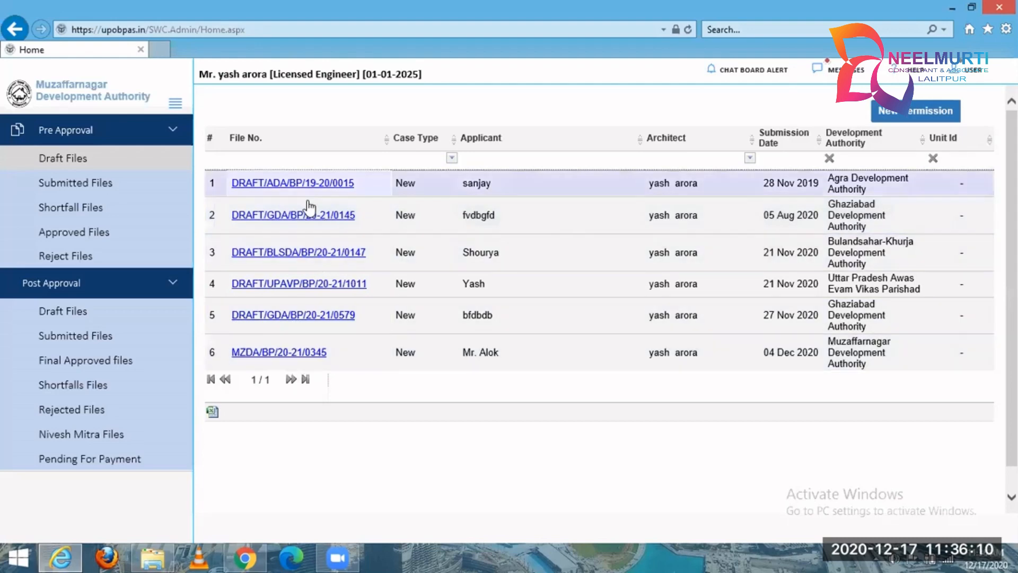
{"action": "left_click", "coordinate": [309, 219]}
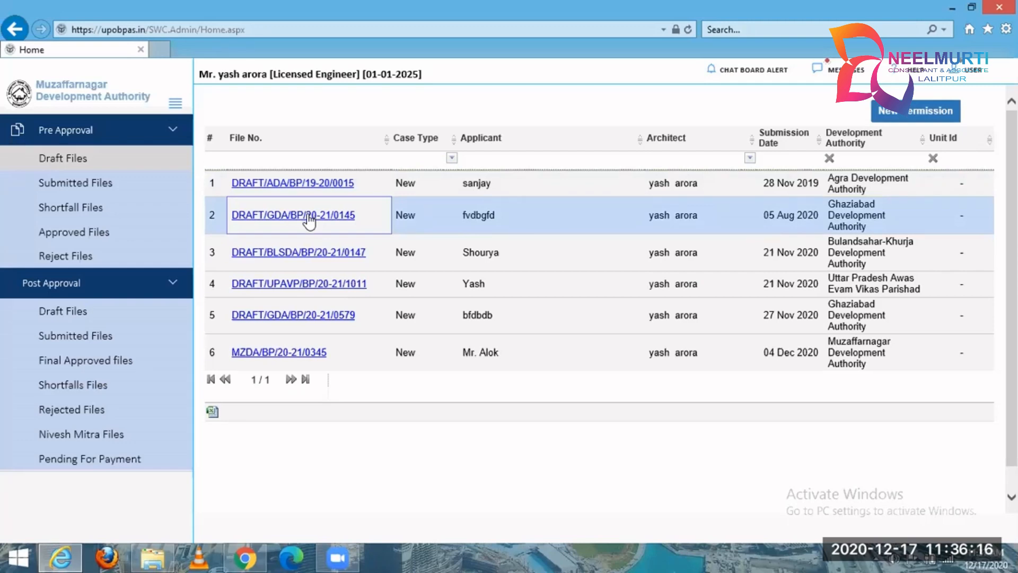
{"action": "left_click", "coordinate": [309, 217]}
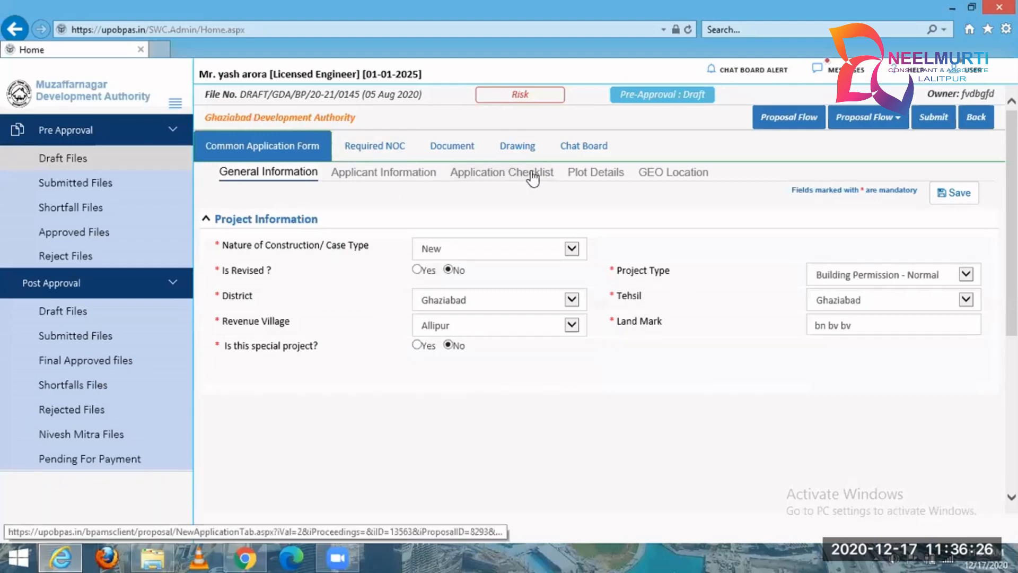
View the draft's applicant information, then save its Application Checklist with the existing answers and acknowledge the update.
{"action": "left_click", "coordinate": [374, 171]}
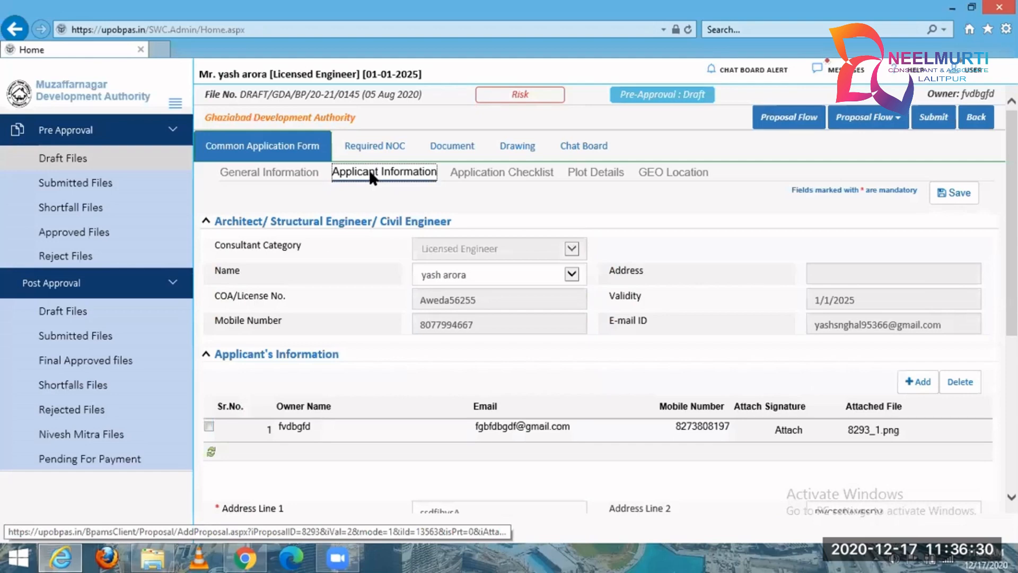
{"action": "left_click", "coordinate": [474, 181]}
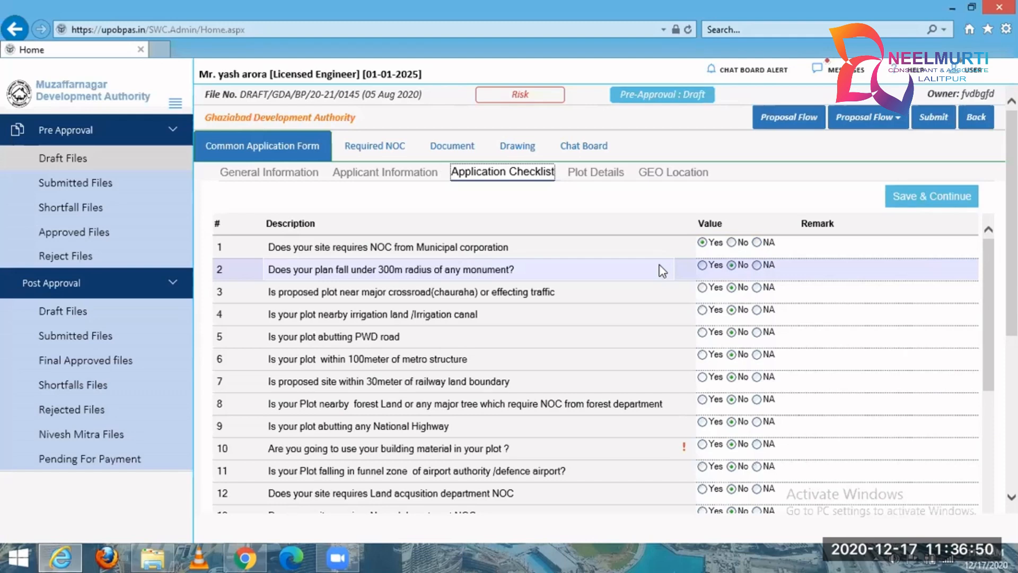
{"action": "left_click", "coordinate": [907, 201]}
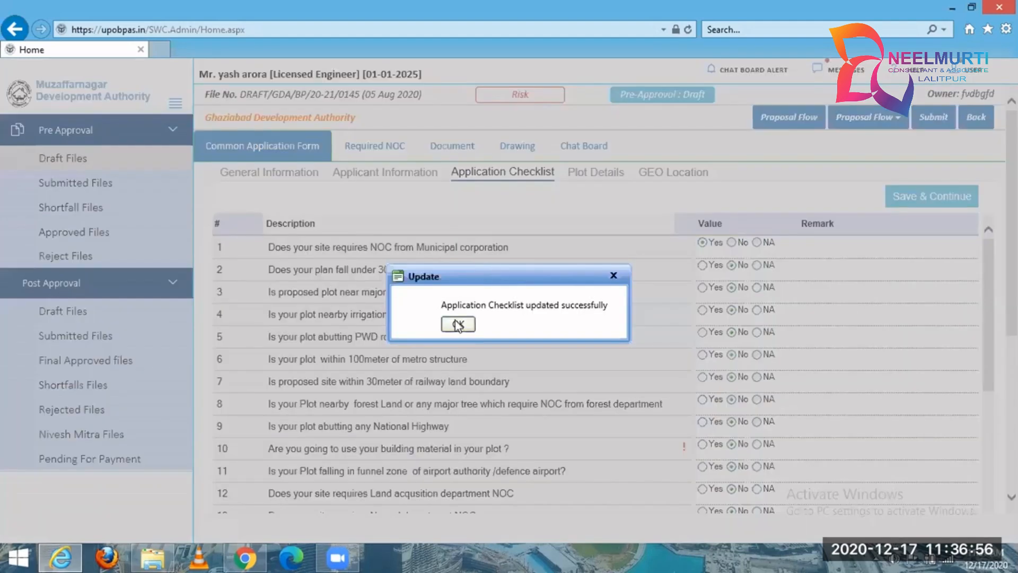
{"action": "left_click", "coordinate": [457, 325]}
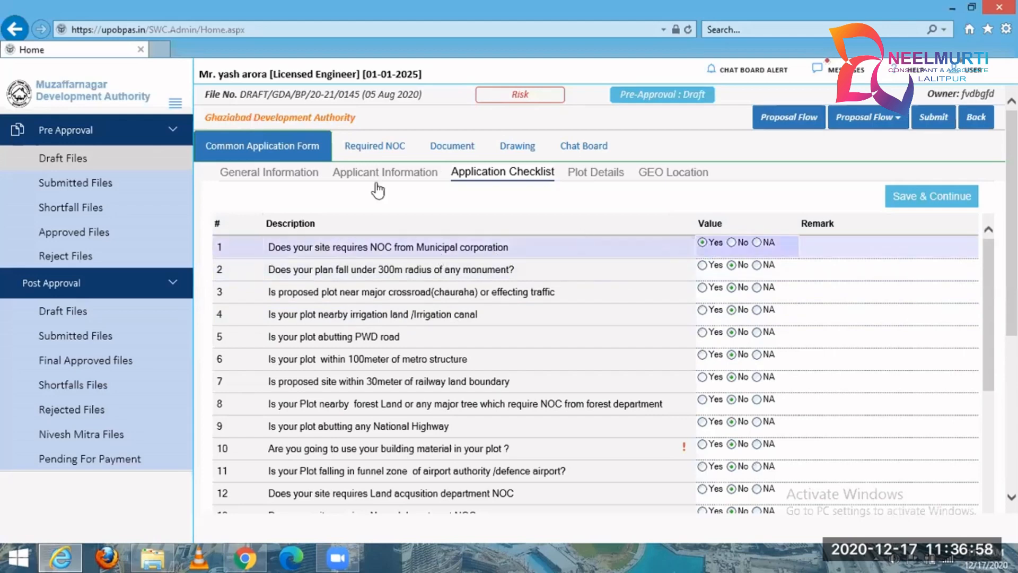
Revisit the draft's General Information, read through all Application Checklist questions, and open the Plot Details form.
{"action": "left_click", "coordinate": [349, 154]}
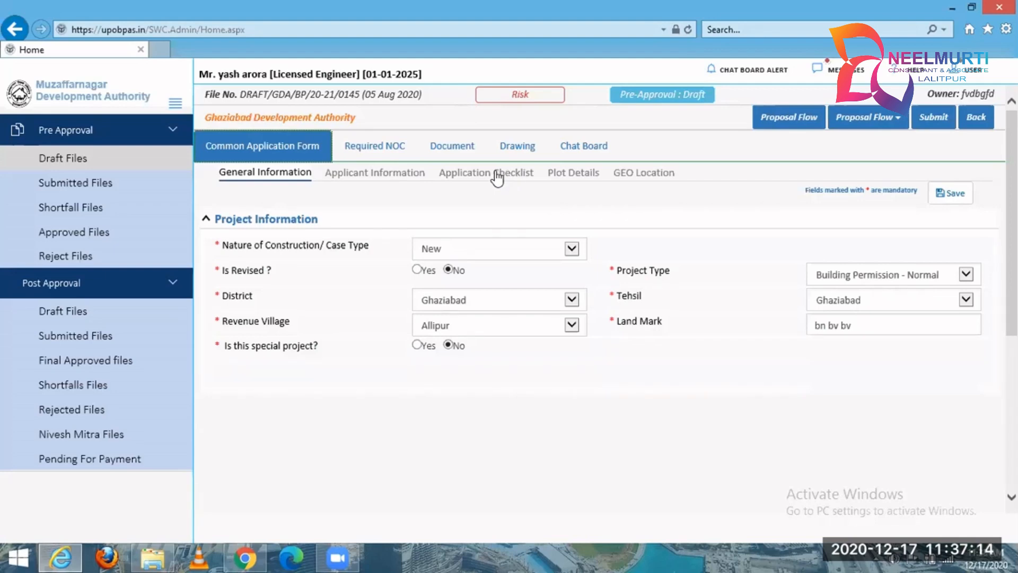
{"action": "left_click", "coordinate": [499, 174]}
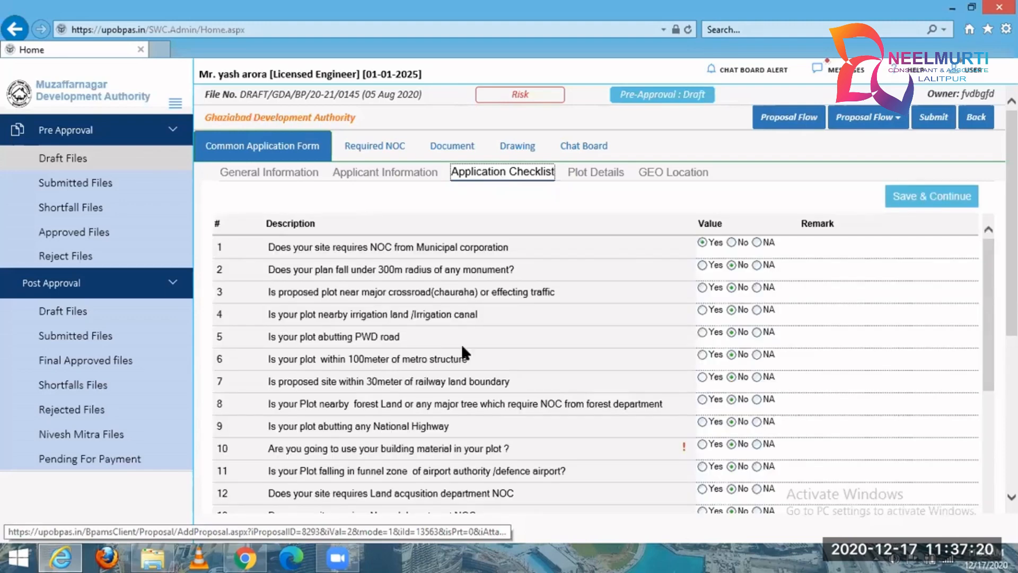
{"action": "left_click_drag", "start_coordinate": [986, 279], "coordinate": [987, 428]}
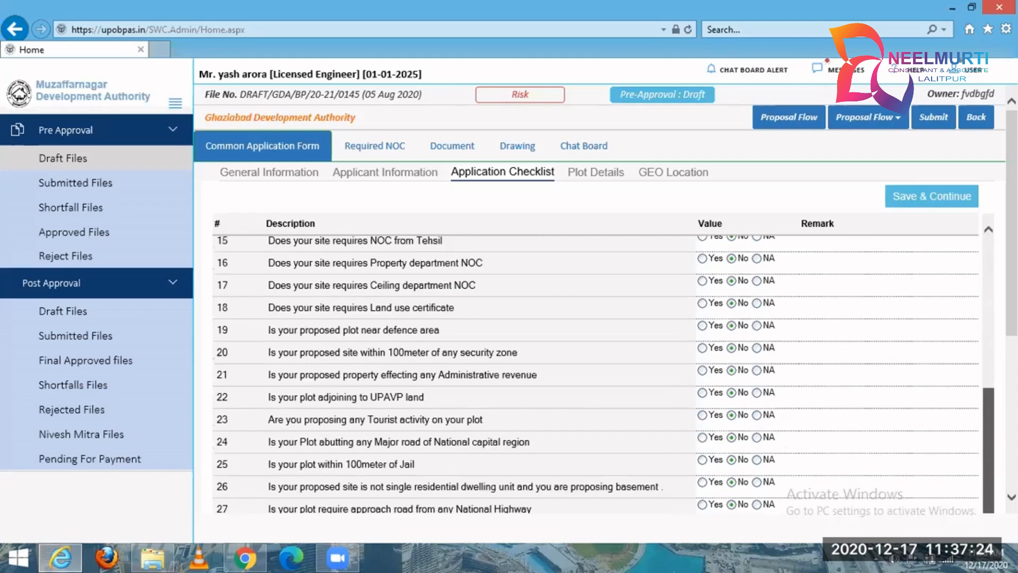
{"action": "scroll", "coordinate": [605, 297], "scroll_direction": "down", "scroll_amount": 3}
{"action": "scroll", "coordinate": [931, 397], "scroll_direction": "down", "scroll_amount": 1}
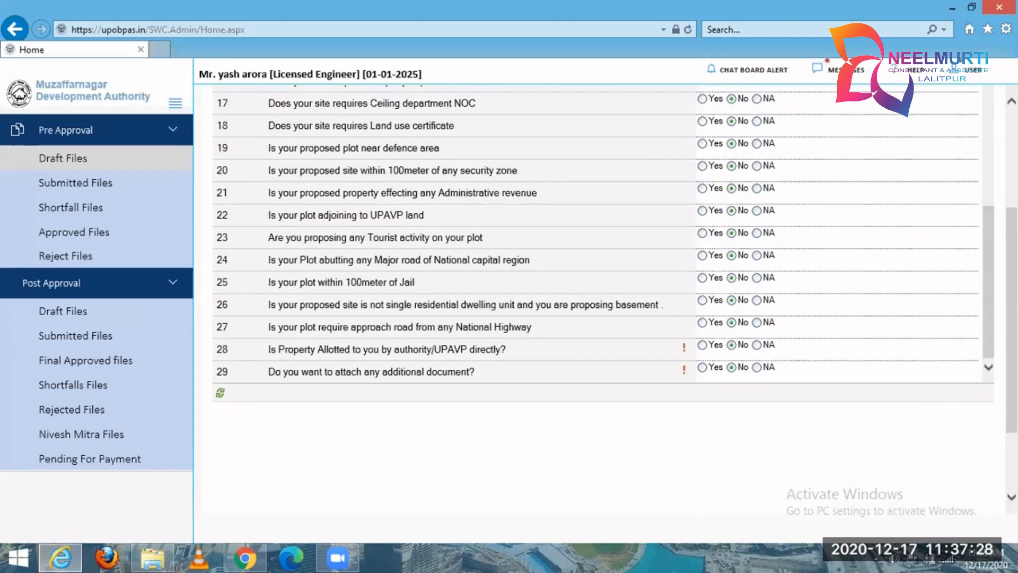
{"action": "scroll", "coordinate": [594, 339], "scroll_direction": "up", "scroll_amount": 8}
{"action": "left_click", "coordinate": [583, 176]}
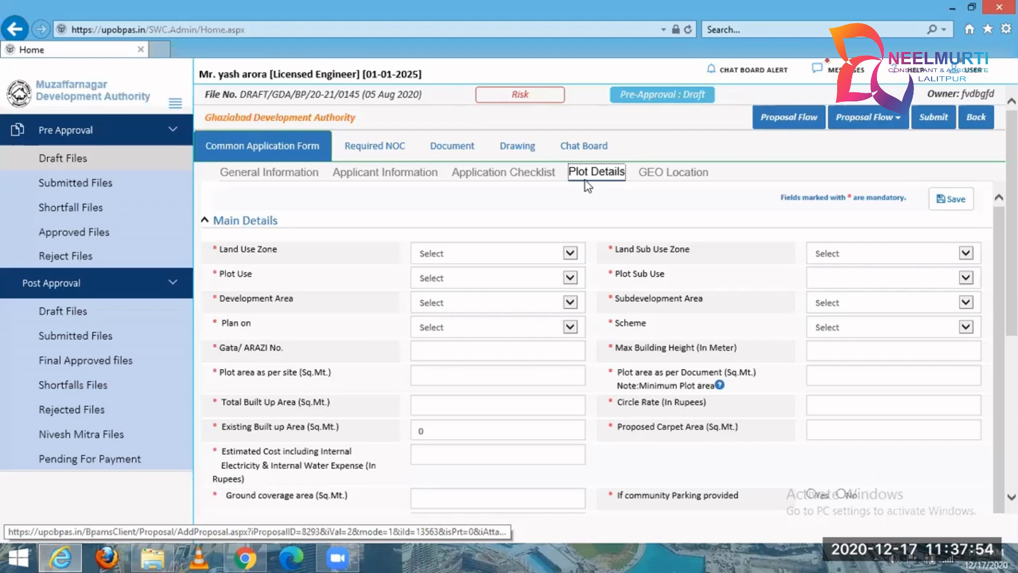
Set Land Use Zone to Residential use Zone, Land Sub Use Zone to Residential Zone, and Plot Use to Residential.
{"action": "left_click", "coordinate": [570, 253]}
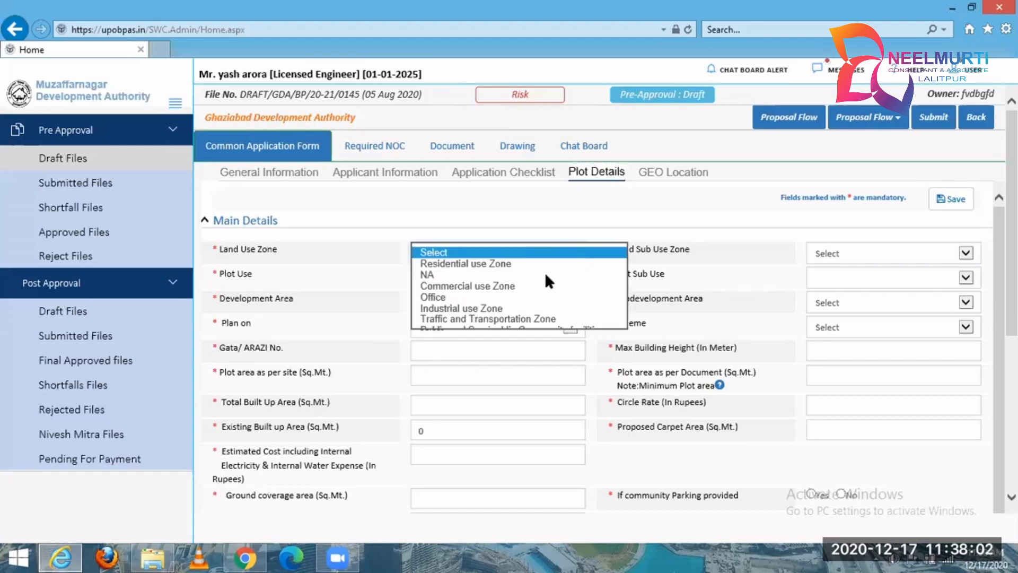
{"action": "left_click", "coordinate": [540, 268]}
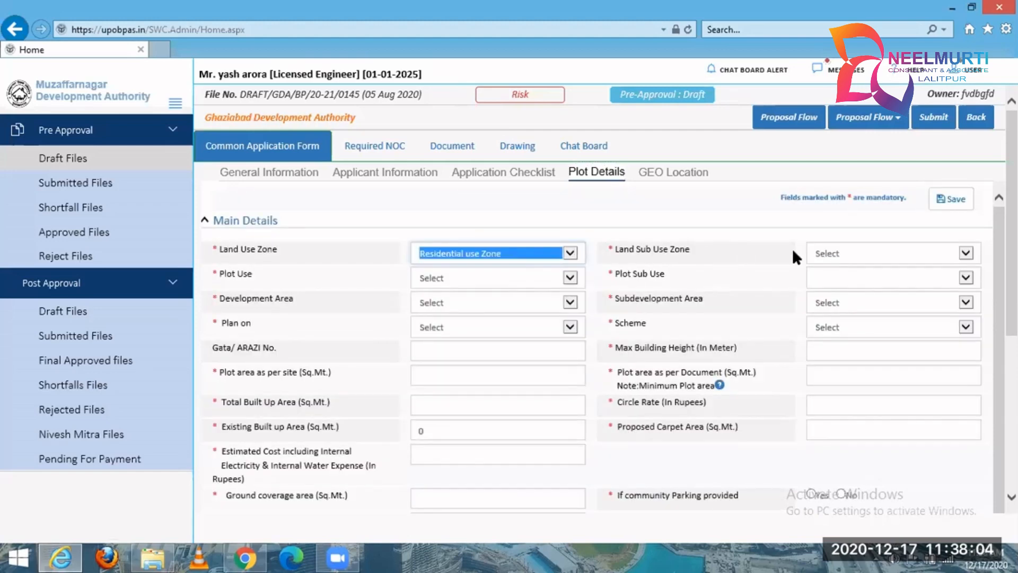
{"action": "left_click", "coordinate": [829, 255]}
{"action": "left_click", "coordinate": [844, 264]}
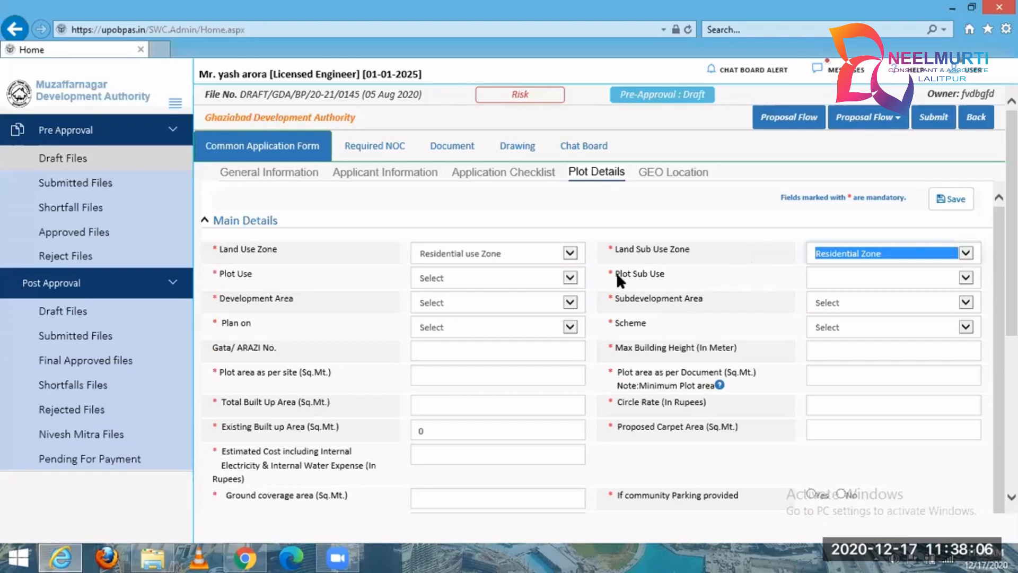
{"action": "left_click", "coordinate": [499, 278]}
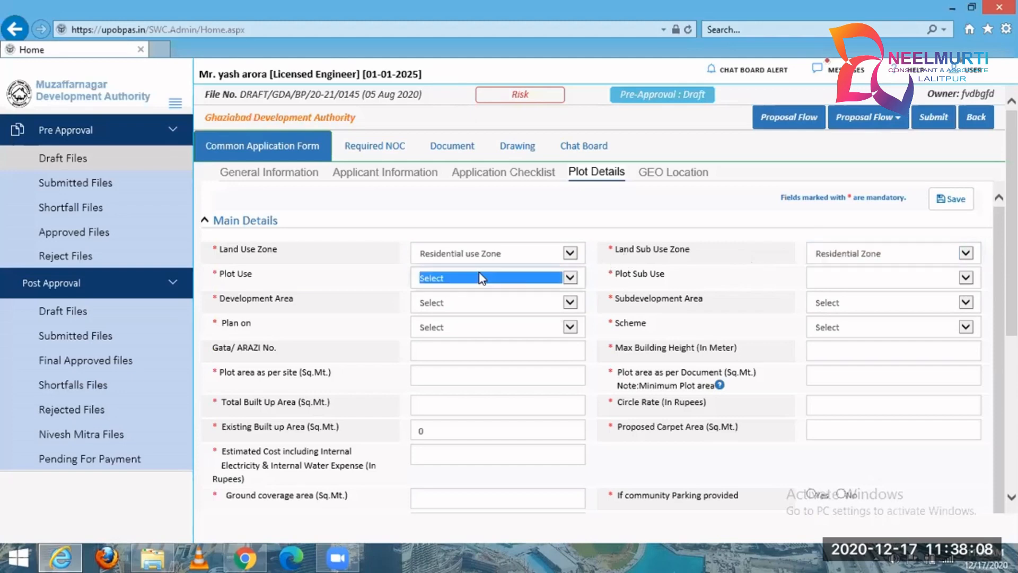
{"action": "left_click", "coordinate": [476, 288]}
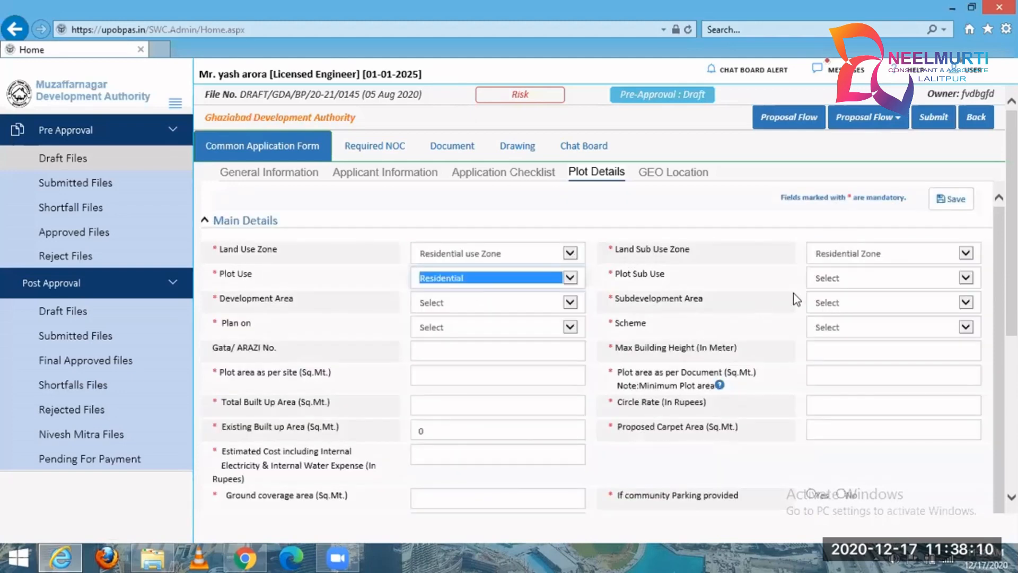
Review the available options for Plot Sub Use, Development Area and Subdevelopment Area without choosing any.
{"action": "left_click", "coordinate": [877, 280]}
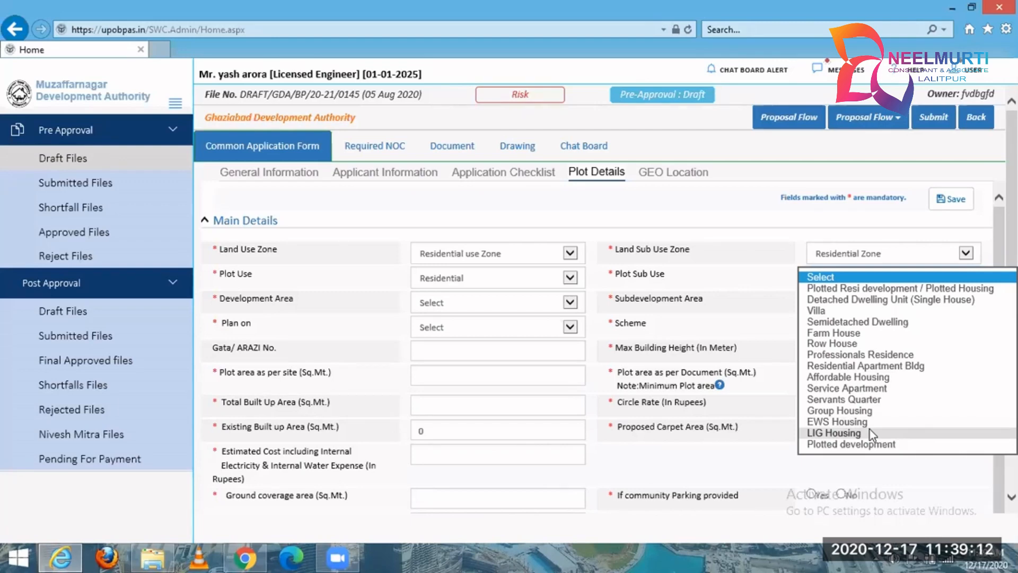
{"action": "left_click", "coordinate": [737, 250]}
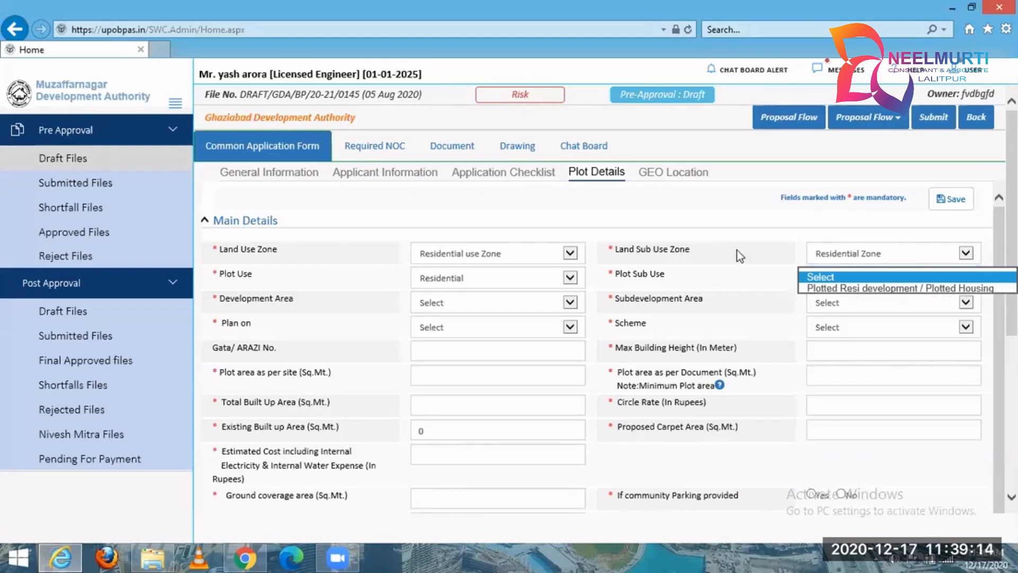
{"action": "left_click", "coordinate": [517, 300]}
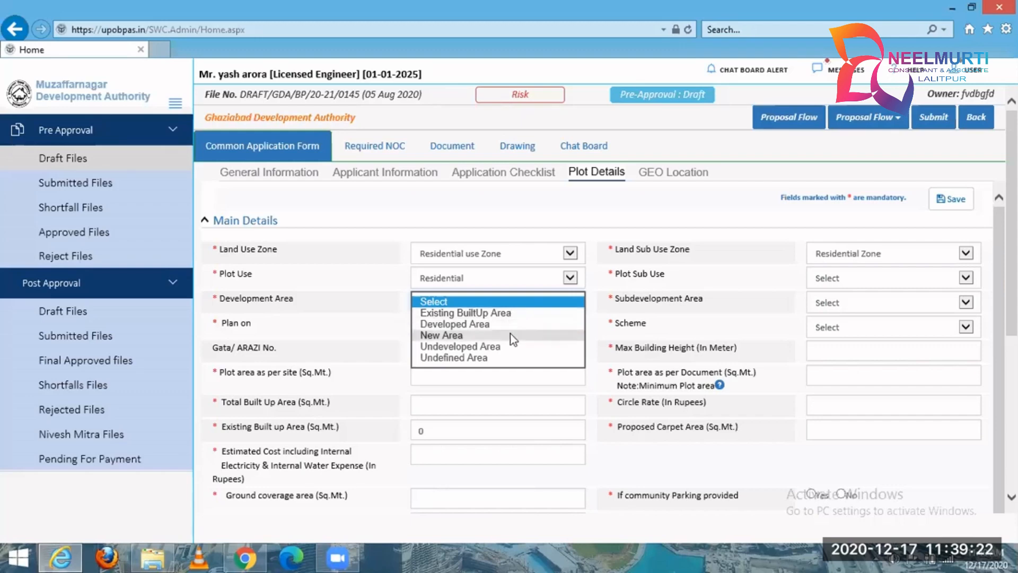
{"action": "left_click", "coordinate": [592, 225]}
{"action": "left_click", "coordinate": [579, 307]}
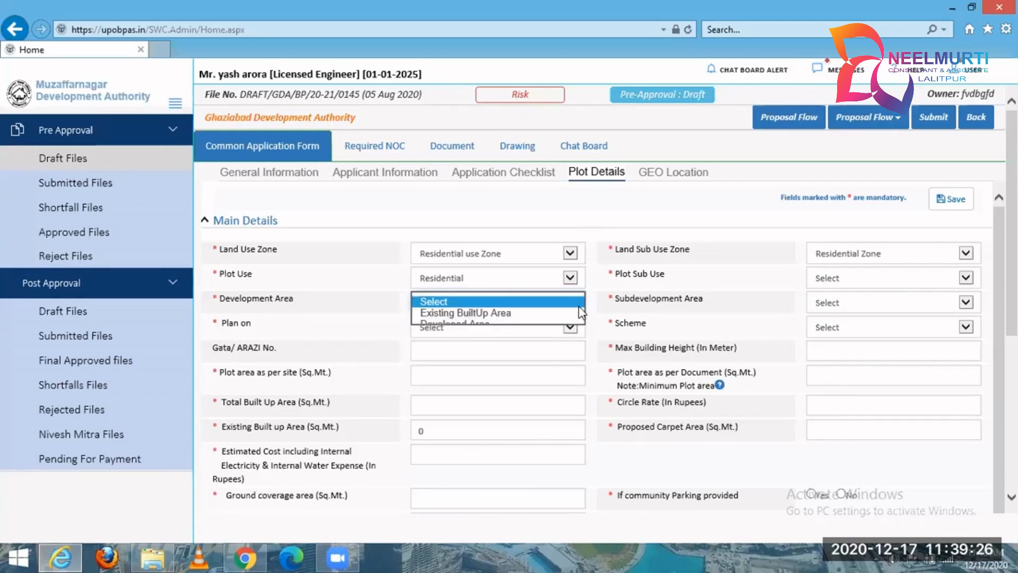
{"action": "left_click", "coordinate": [607, 223]}
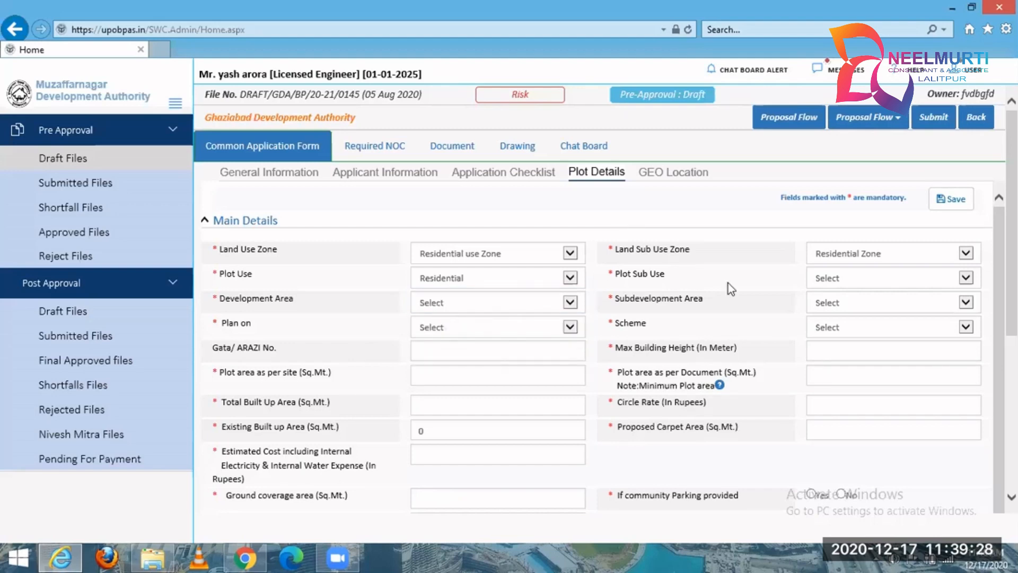
{"action": "left_click", "coordinate": [842, 302]}
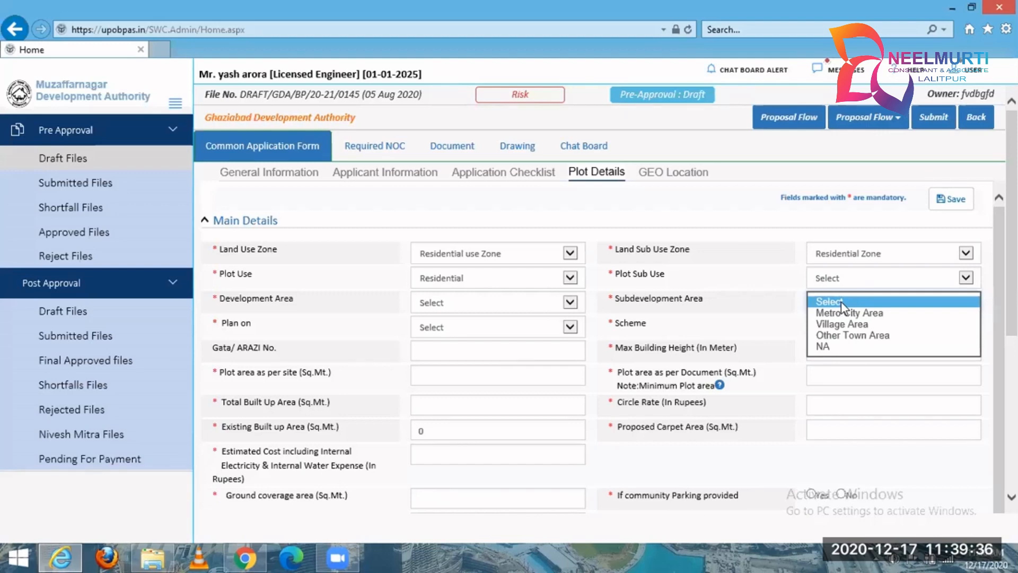
Review the plot's Gata/ARAZI number, maximum building height, plot and built-up area, circle rate, carpet area and estimated cost fields.
{"action": "left_click", "coordinate": [455, 357]}
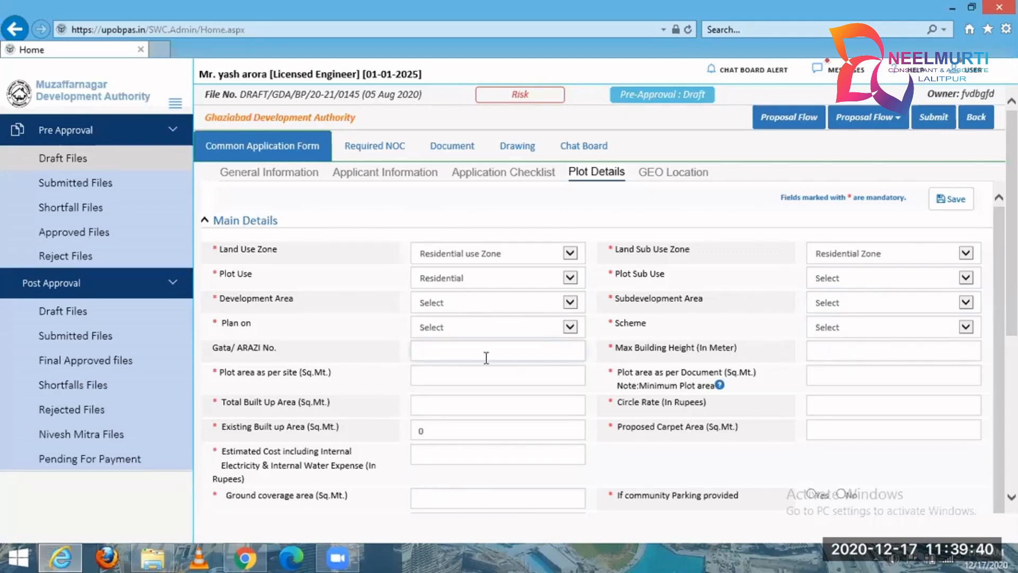
{"action": "left_click", "coordinate": [818, 353]}
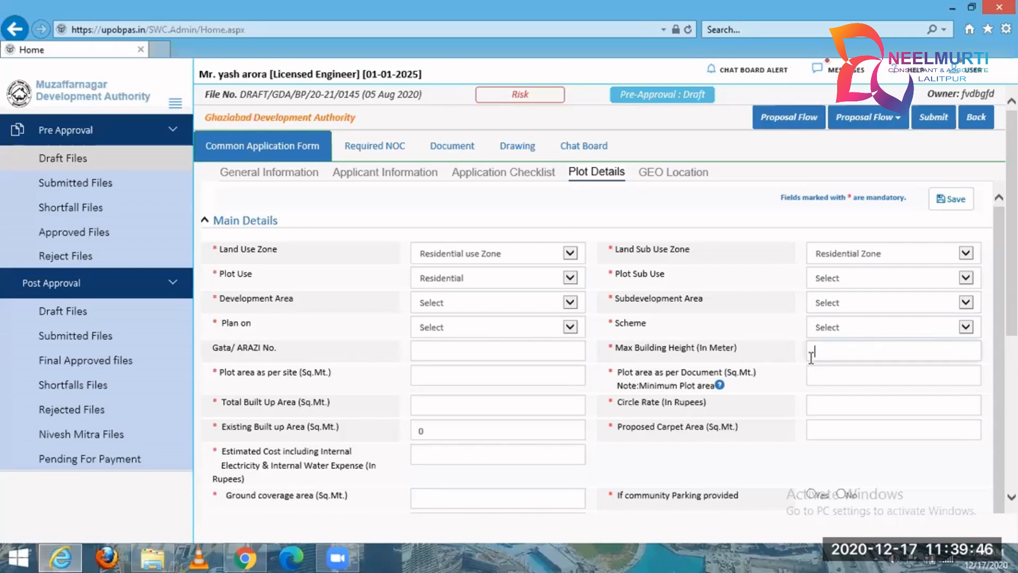
{"action": "left_click", "coordinate": [493, 371]}
{"action": "left_click", "coordinate": [894, 382]}
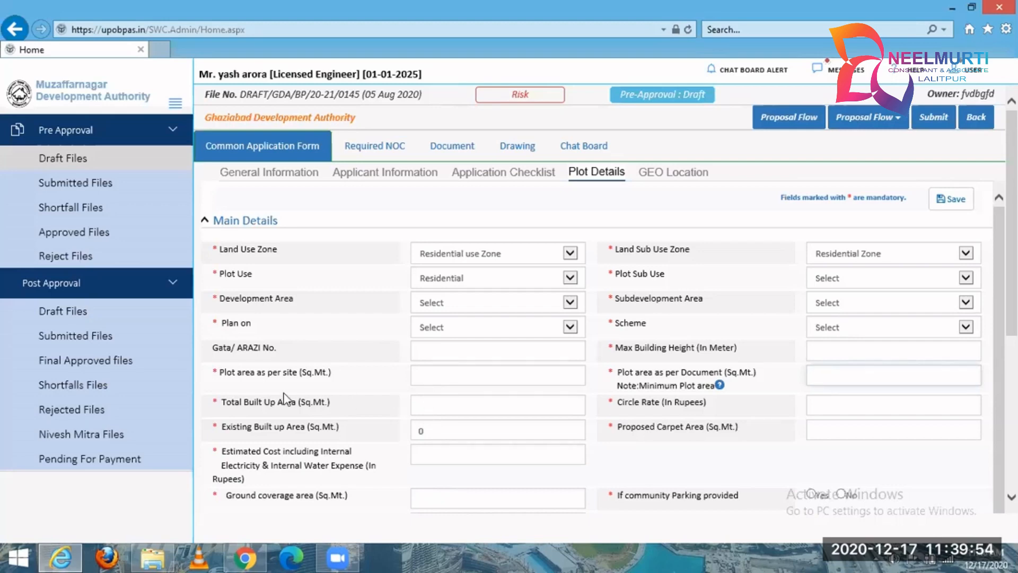
{"action": "left_click", "coordinate": [432, 409]}
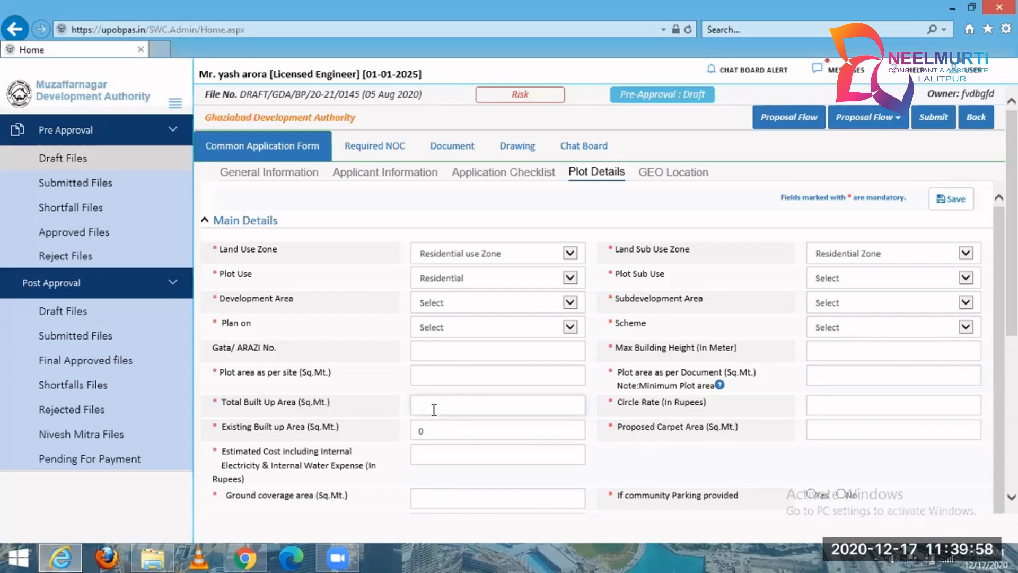
{"action": "left_click", "coordinate": [865, 413]}
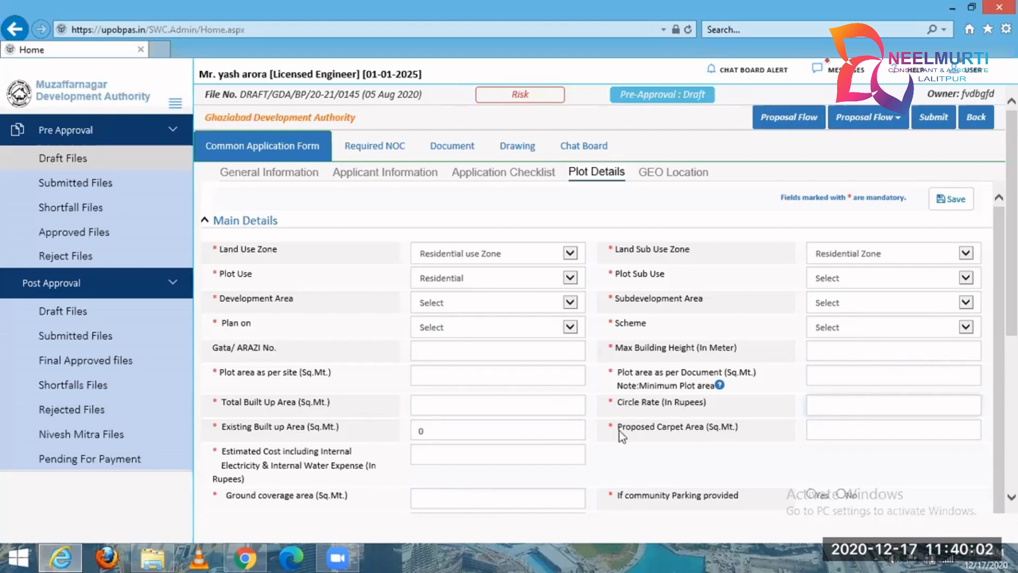
{"action": "double_click", "coordinate": [417, 430]}
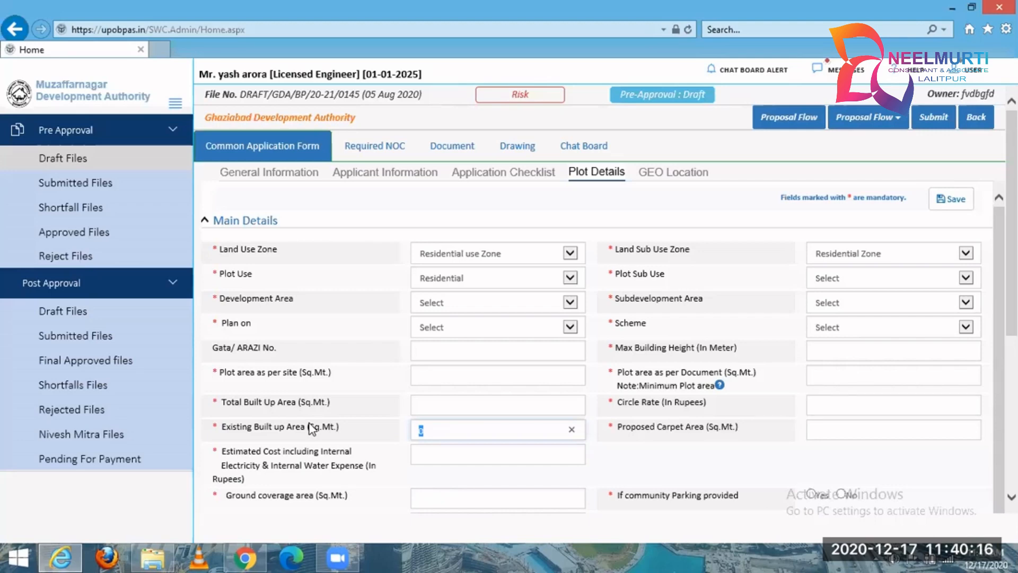
{"action": "left_click", "coordinate": [842, 428]}
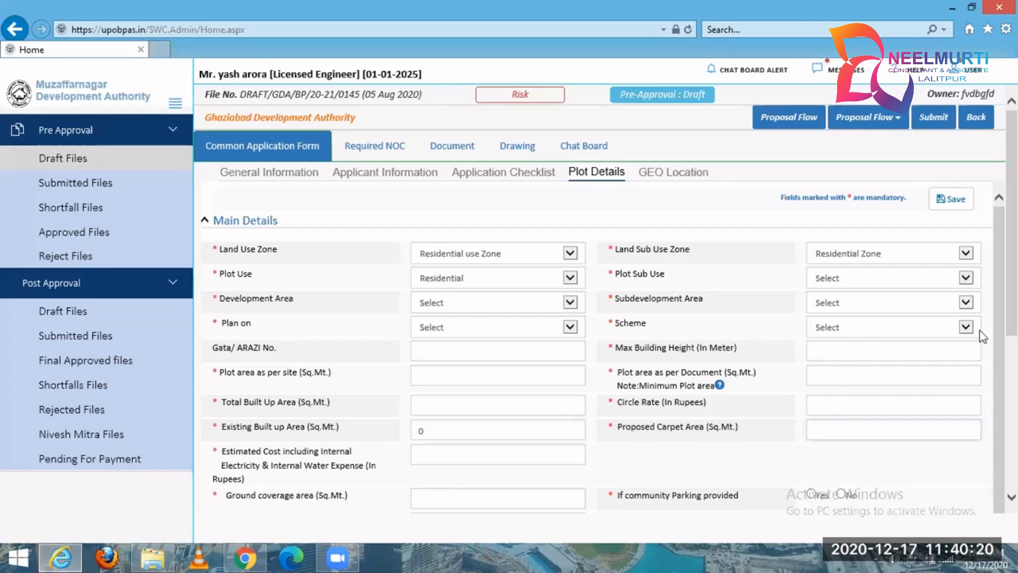
{"action": "scroll", "coordinate": [502, 346], "scroll_direction": "down", "scroll_amount": 2}
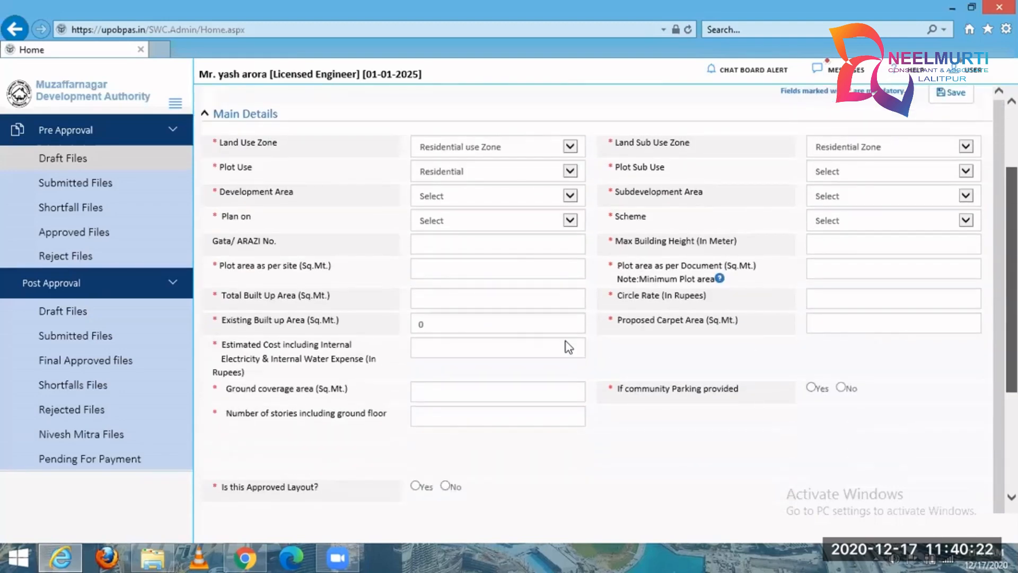
{"action": "left_click", "coordinate": [507, 345]}
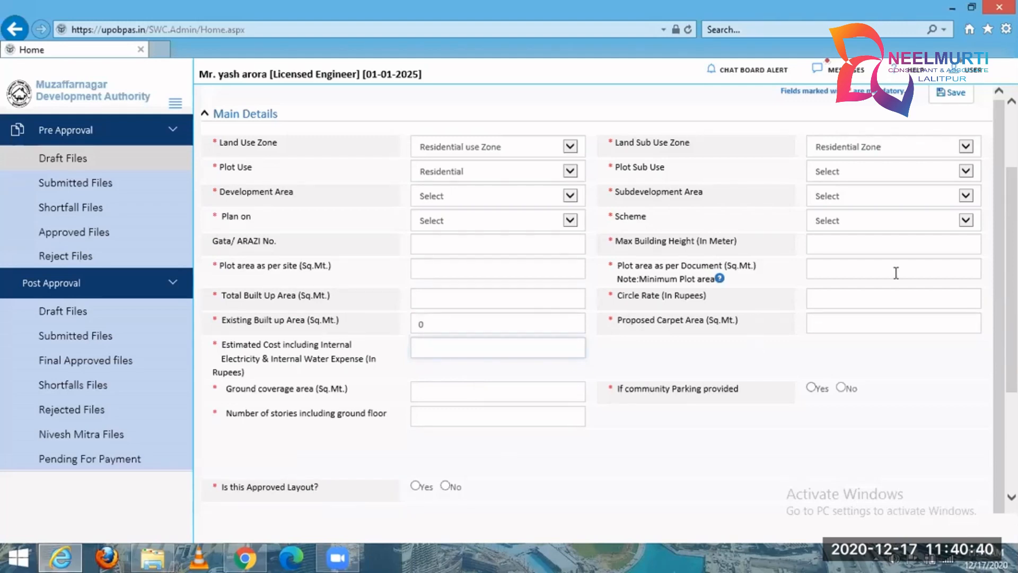
Answer Yes to both the approved layout question and the special required setback value question.
{"action": "scroll", "coordinate": [875, 276], "scroll_direction": "down", "scroll_amount": 2}
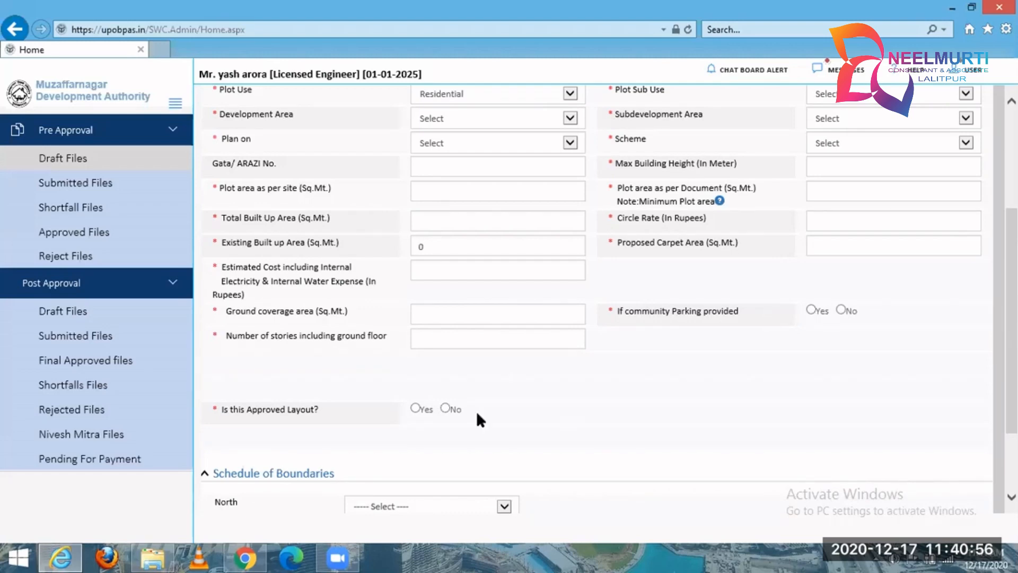
{"action": "left_click", "coordinate": [417, 407]}
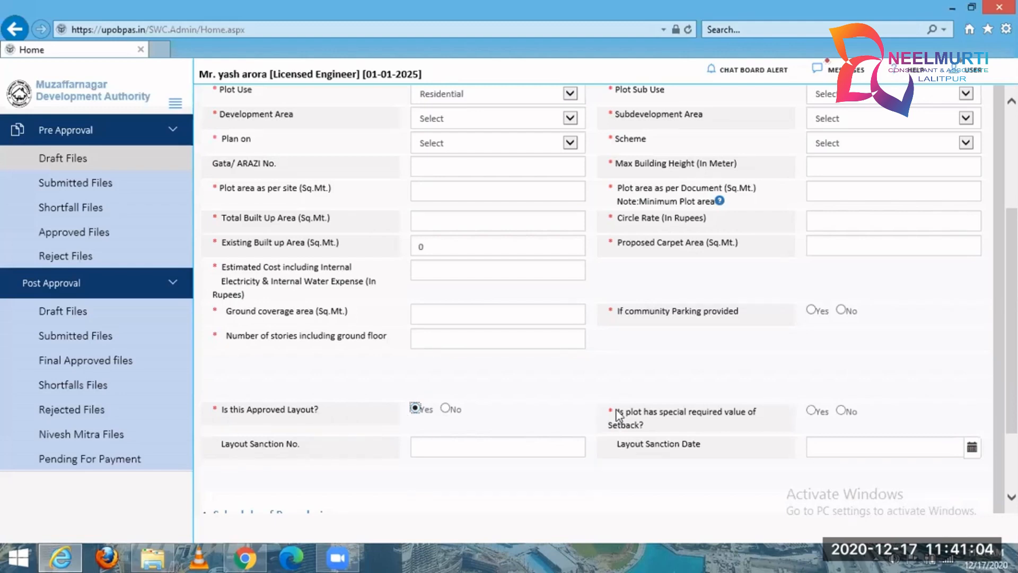
{"action": "left_click_drag", "start_coordinate": [620, 411], "coordinate": [665, 428]}
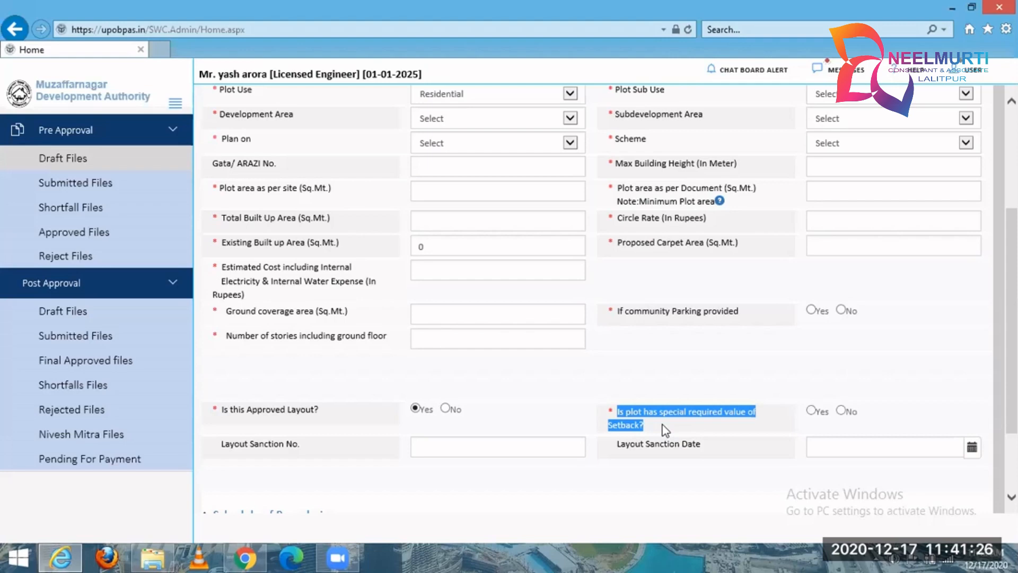
{"action": "left_click", "coordinate": [810, 410]}
Review the setback fields and the layout sanction number and date fields, including the date's calendar.
{"action": "scroll", "coordinate": [368, 325], "scroll_direction": "down", "scroll_amount": 2}
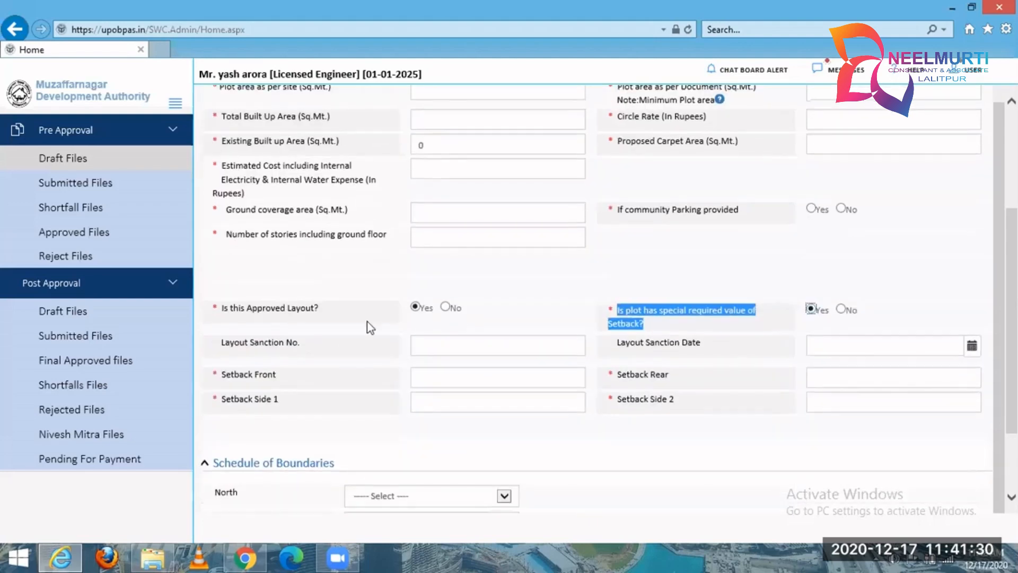
{"action": "left_click", "coordinate": [440, 384]}
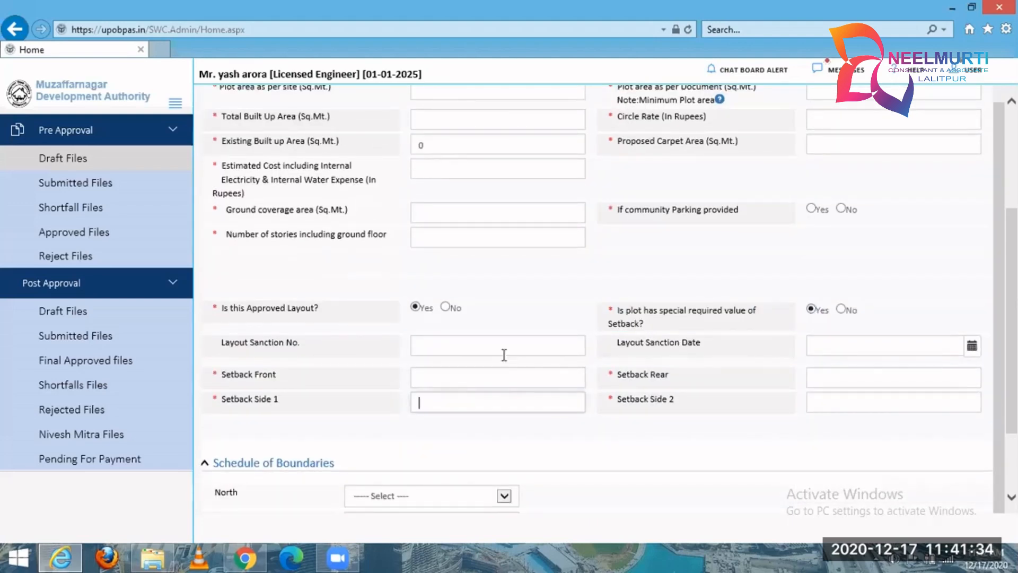
{"action": "left_click", "coordinate": [468, 348]}
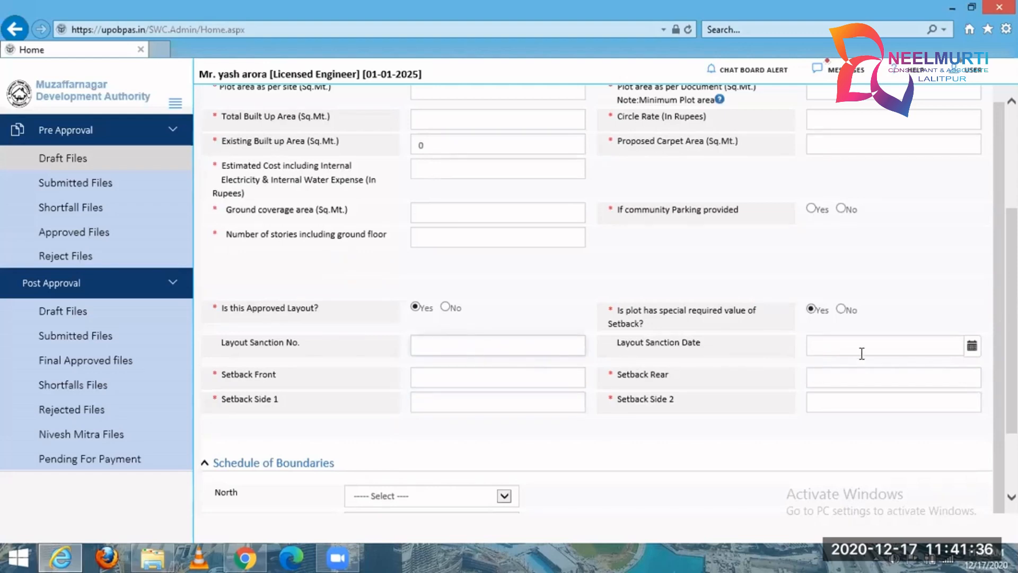
{"action": "left_click", "coordinate": [844, 348]}
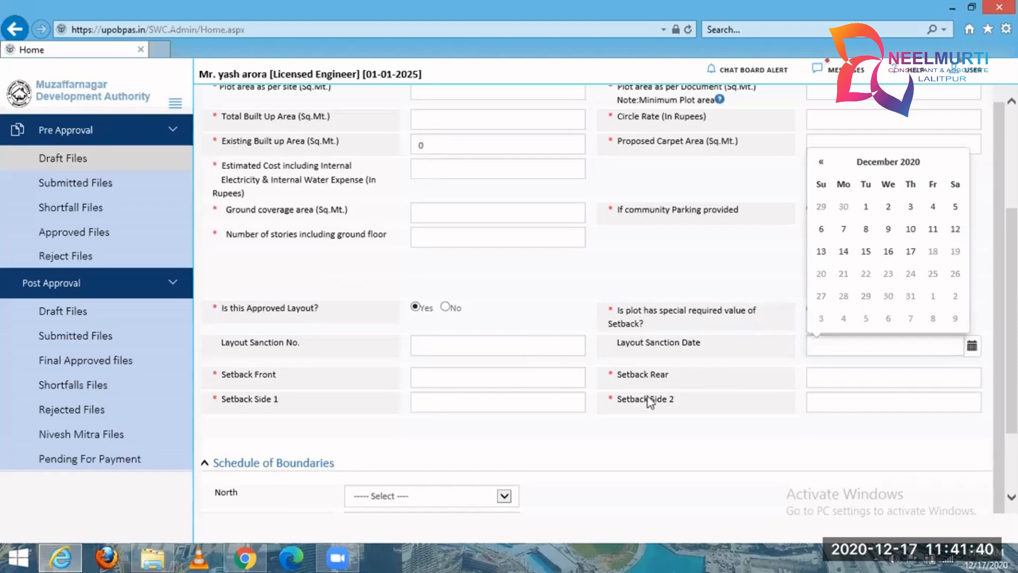
Try Road and Plot as the north boundary in the Schedule of Boundaries, and set it to Existing Structure.
{"action": "scroll", "coordinate": [486, 362], "scroll_direction": "down", "scroll_amount": 2}
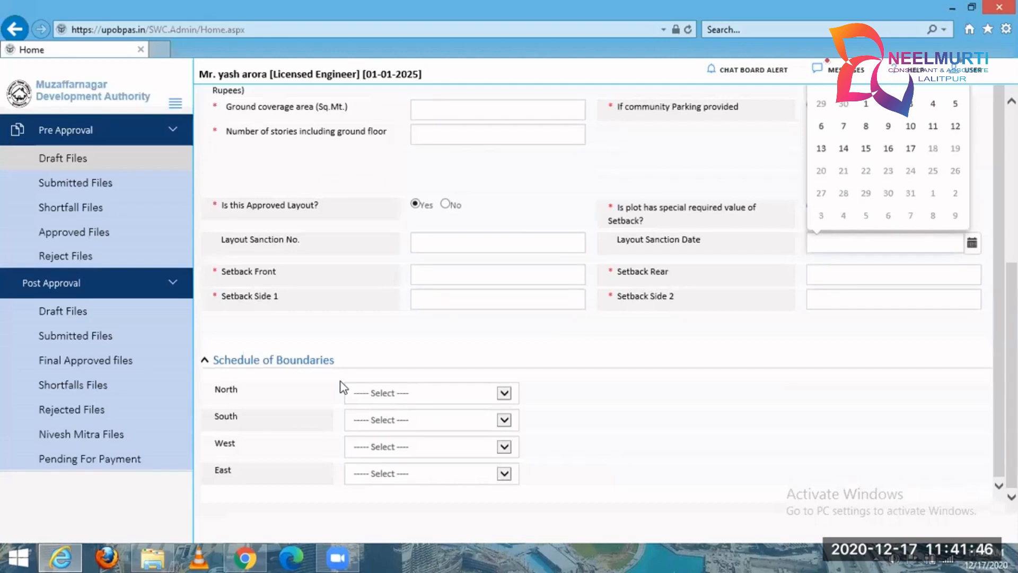
{"action": "left_click", "coordinate": [493, 398]}
{"action": "left_click", "coordinate": [441, 404]}
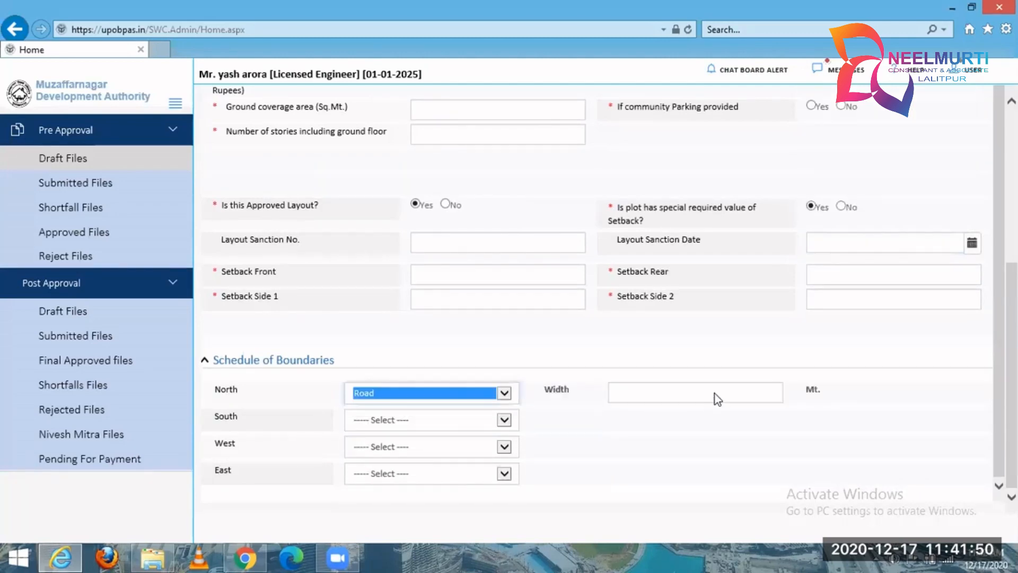
{"action": "left_click", "coordinate": [491, 400]}
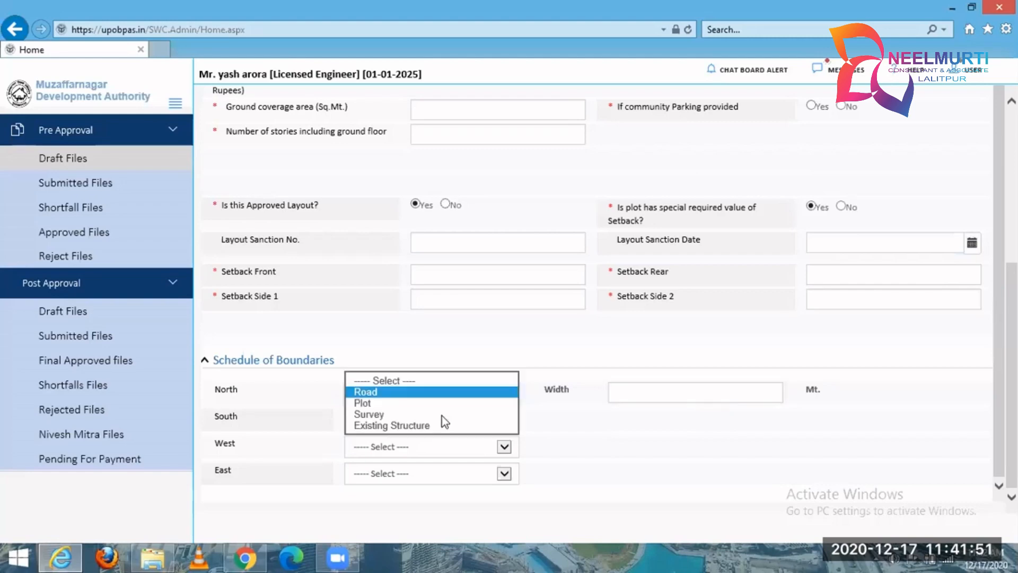
{"action": "left_click", "coordinate": [497, 405]}
{"action": "left_click", "coordinate": [390, 397]}
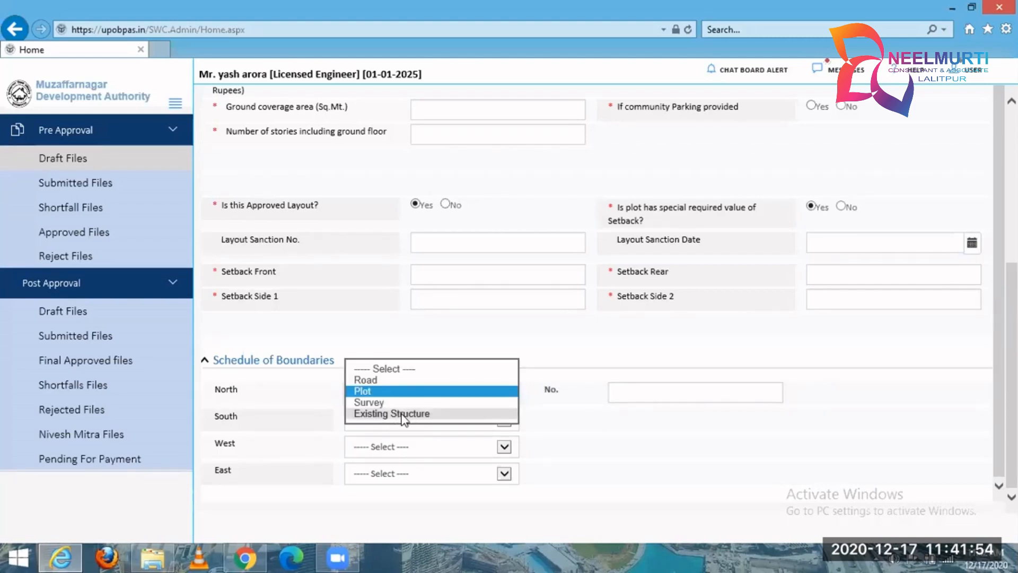
{"action": "left_click", "coordinate": [404, 414]}
Open the draft's GEO Location form and select the latitude of the first coordinate row.
{"action": "scroll", "coordinate": [610, 372], "scroll_direction": "up", "scroll_amount": 2}
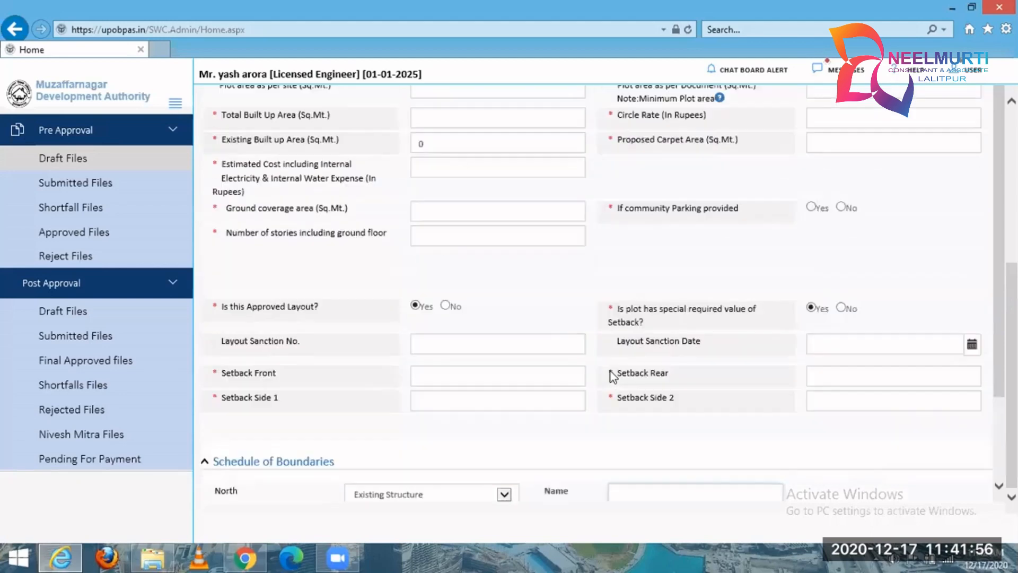
{"action": "scroll", "coordinate": [610, 371], "scroll_direction": "up", "scroll_amount": 5}
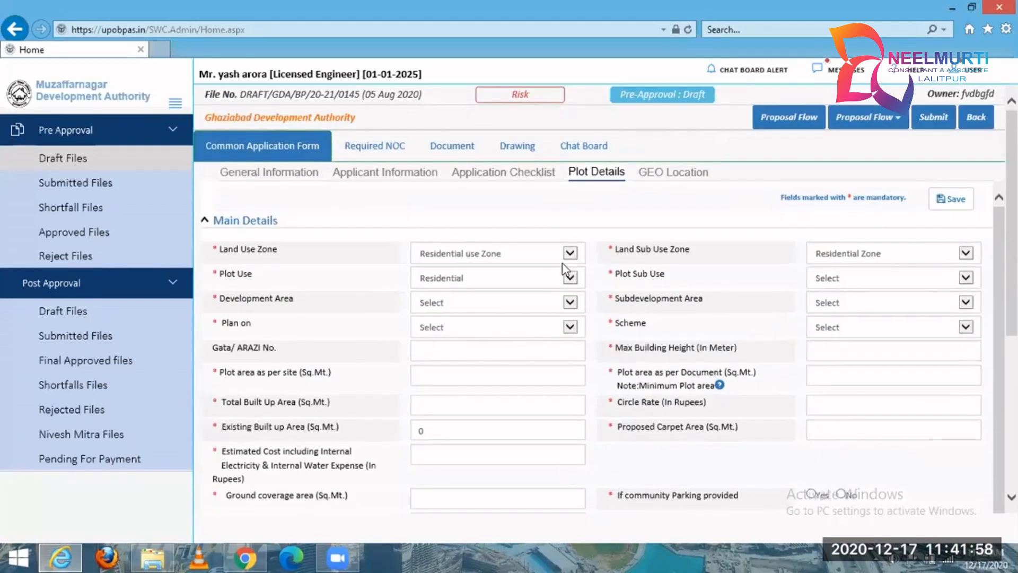
{"action": "left_click", "coordinate": [660, 177]}
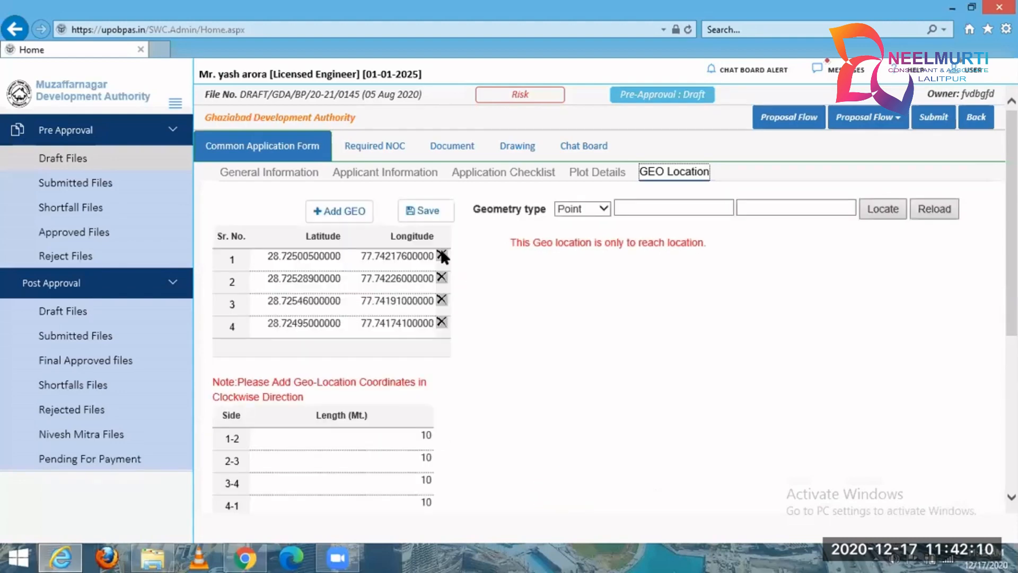
{"action": "left_click", "coordinate": [325, 254]}
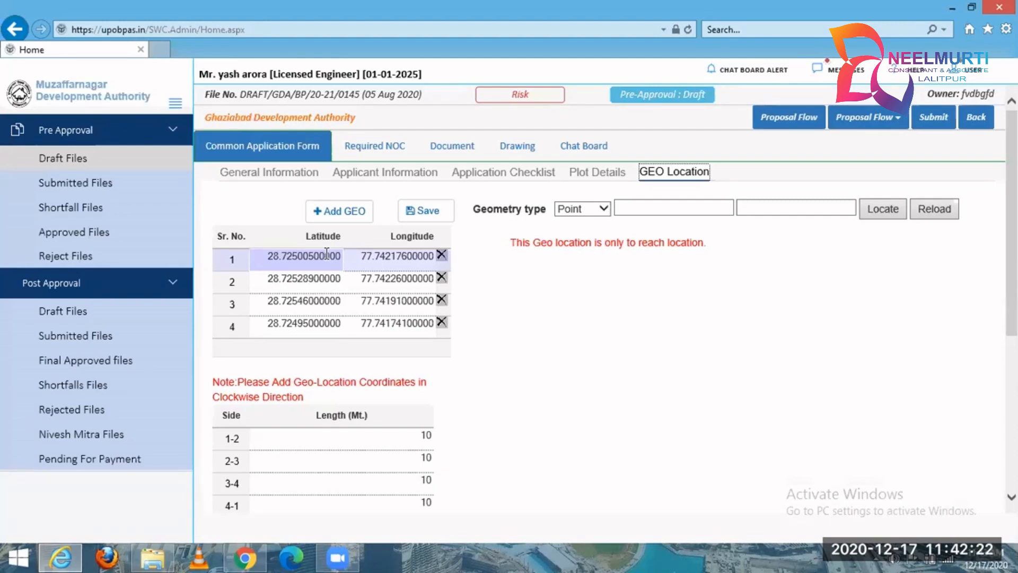
Add two blank coordinate rows to the GEO Location table and review the side lengths listed for the plot.
{"action": "left_click", "coordinate": [326, 255]}
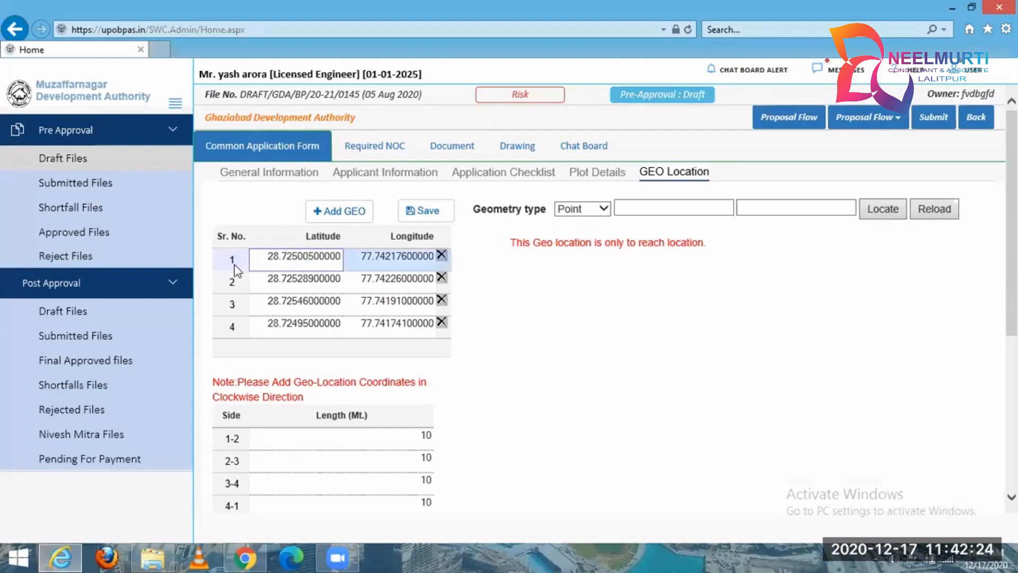
{"action": "left_click", "coordinate": [387, 256]}
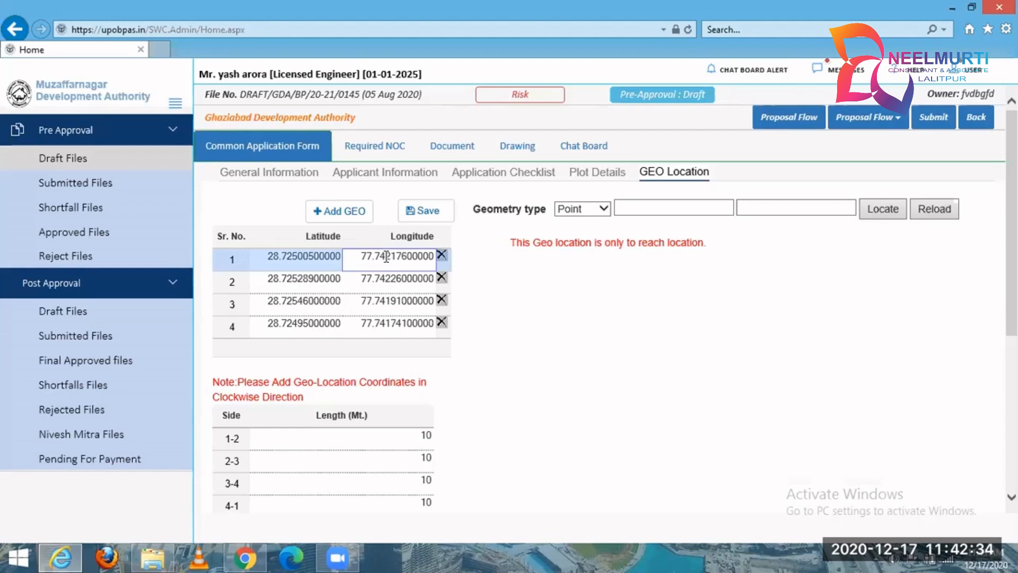
{"action": "left_click", "coordinate": [354, 215]}
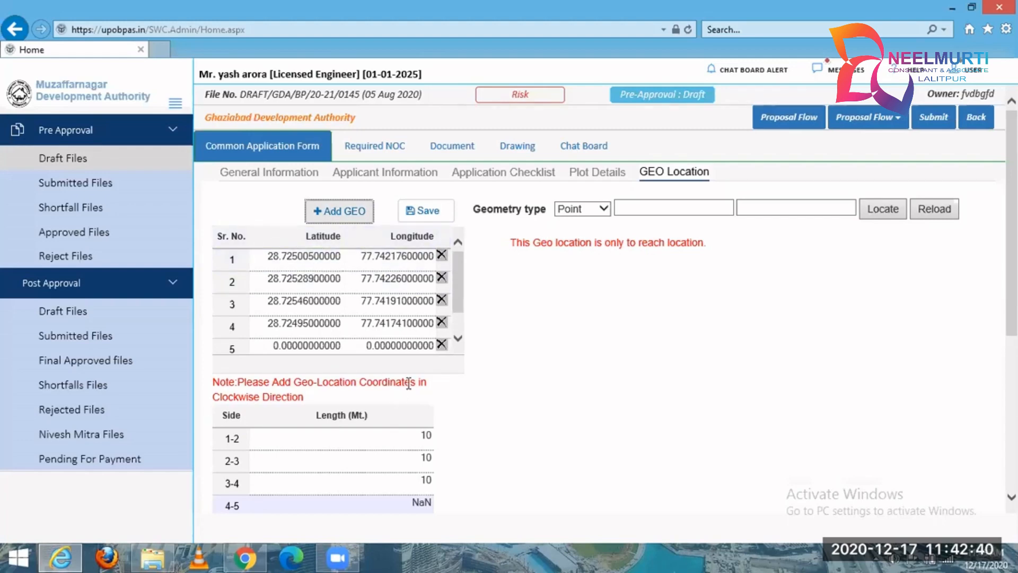
{"action": "scroll", "coordinate": [408, 383], "scroll_direction": "down", "scroll_amount": 2}
{"action": "left_click", "coordinate": [325, 301]}
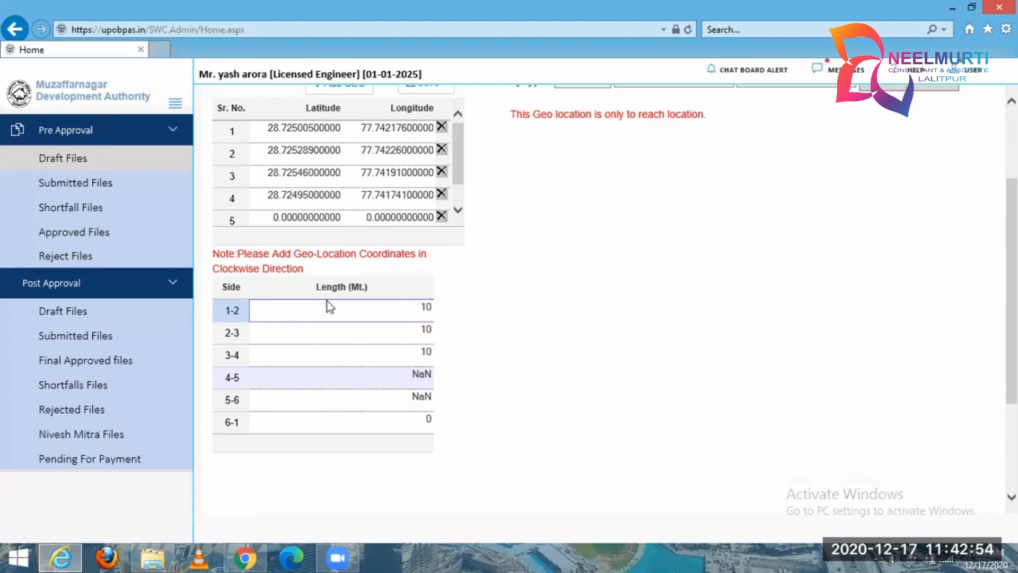
{"action": "scroll", "coordinate": [402, 313], "scroll_direction": "up", "scroll_amount": 3}
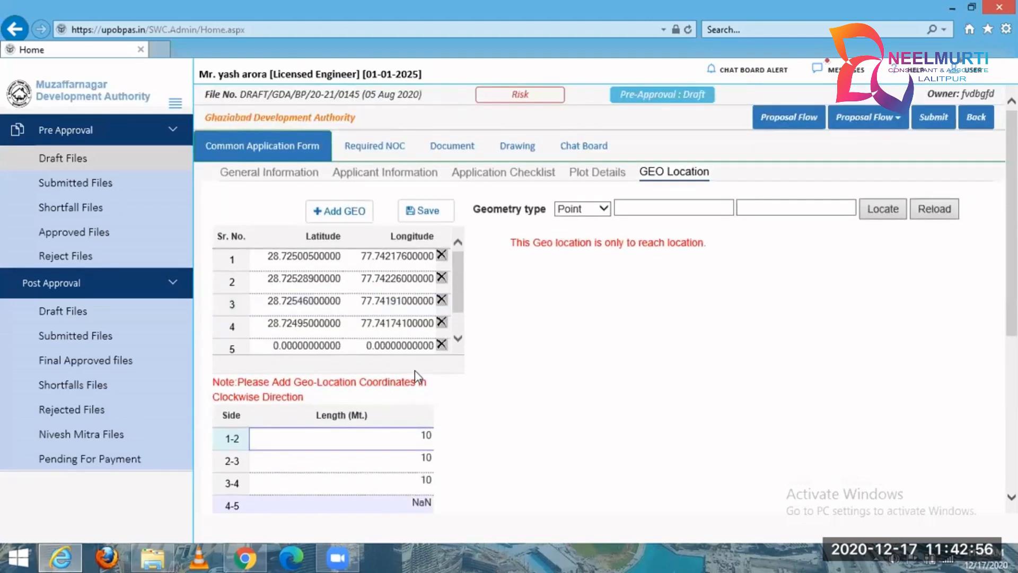
{"action": "scroll", "coordinate": [415, 370], "scroll_direction": "down", "scroll_amount": 1}
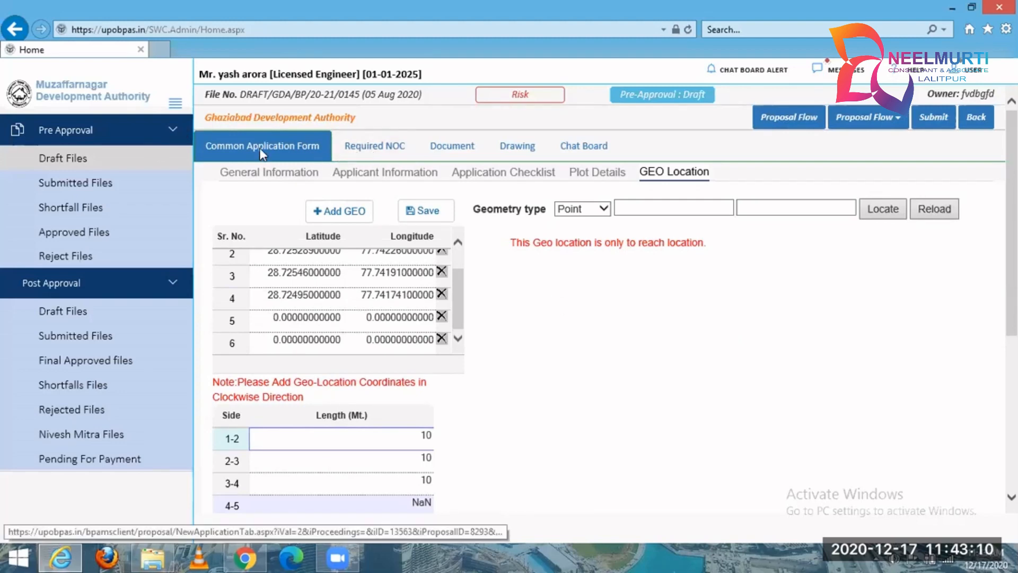
Review the draft's Required NOC questions and each entry in its Mandatory Documents list.
{"action": "left_click", "coordinate": [353, 148]}
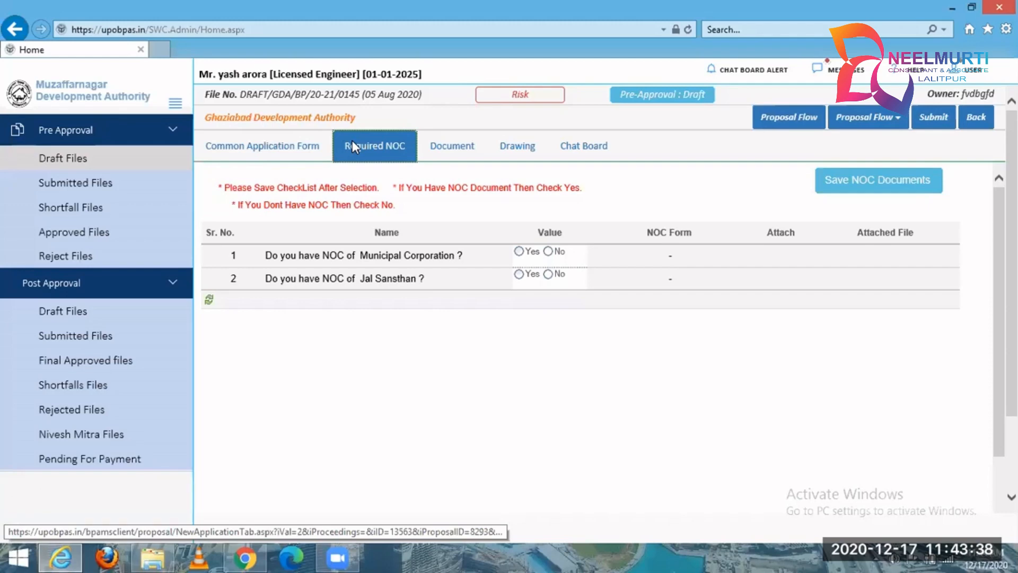
{"action": "left_click", "coordinate": [474, 154]}
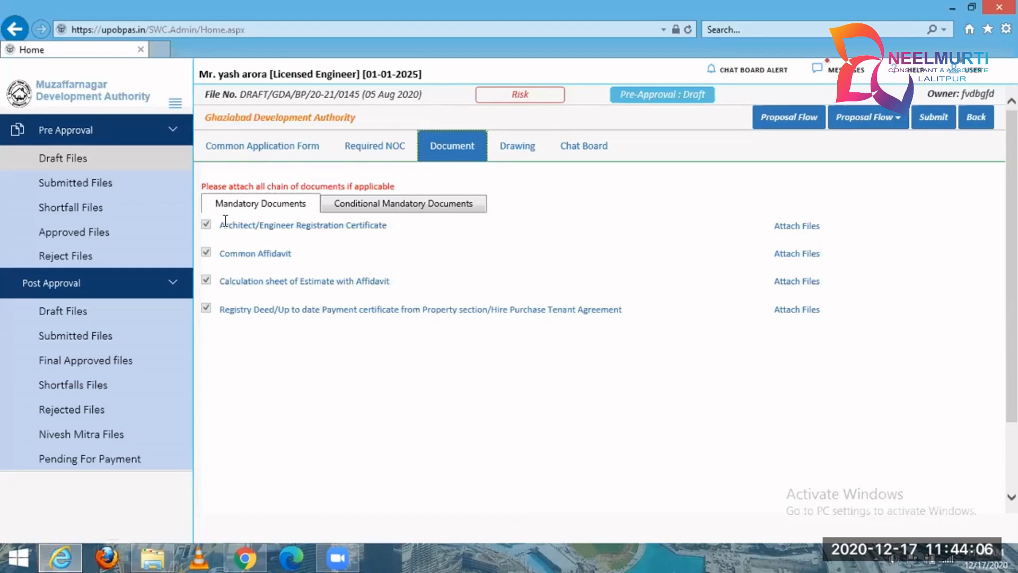
{"action": "left_click_drag", "start_coordinate": [221, 225], "coordinate": [383, 224]}
{"action": "left_click", "coordinate": [268, 265]}
{"action": "triple_click", "coordinate": [274, 249]}
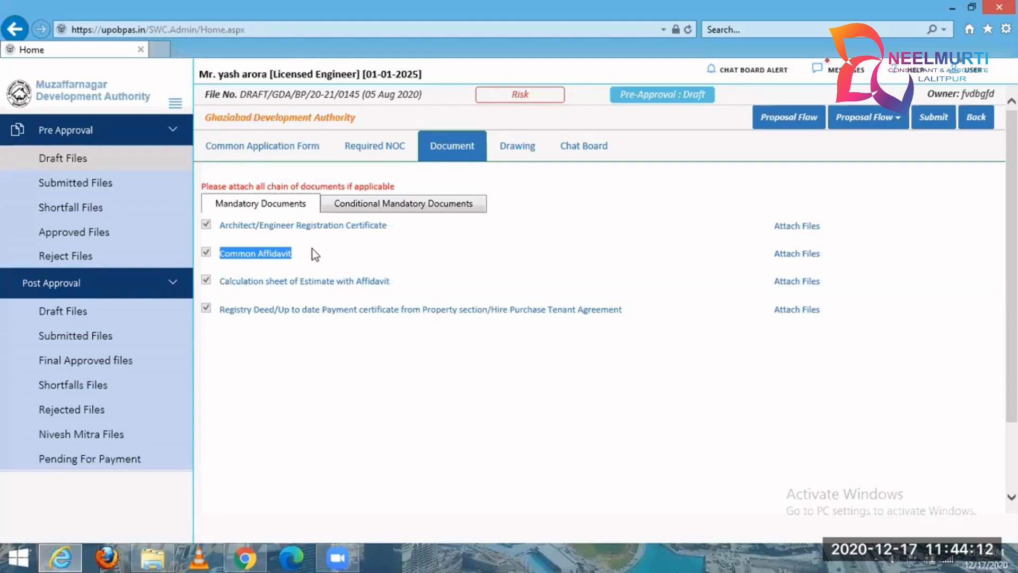
{"action": "left_click_drag", "start_coordinate": [227, 277], "coordinate": [395, 296]}
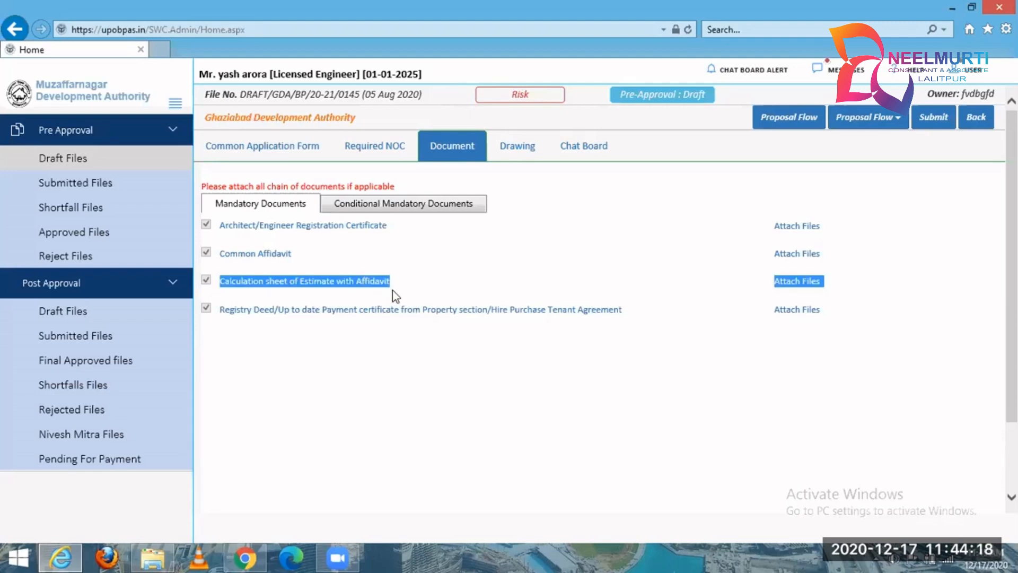
{"action": "left_click_drag", "start_coordinate": [216, 312], "coordinate": [607, 312]}
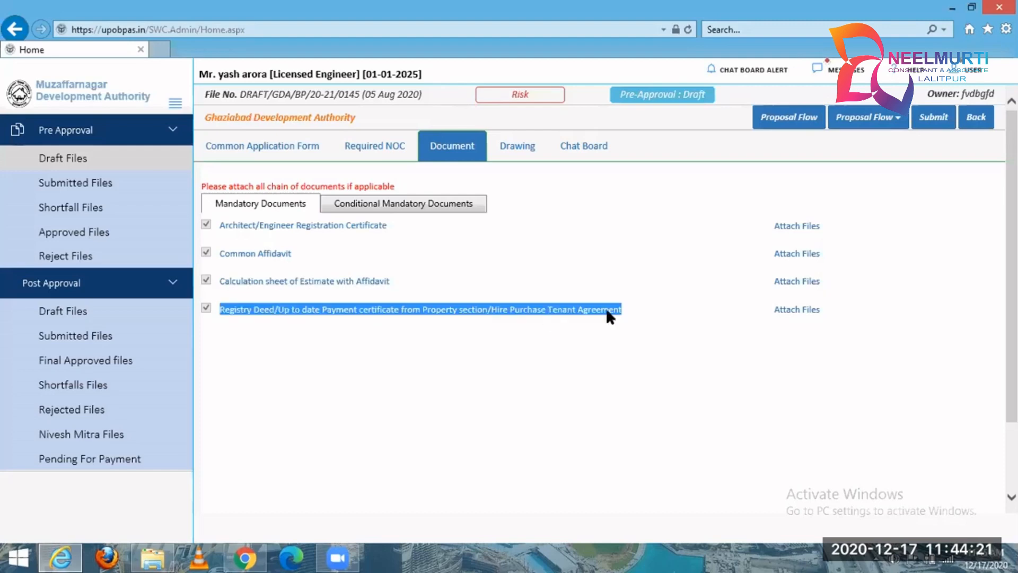
Review the Conditional Mandatory Documents and check the file attachment dialog for the sale deed entry.
{"action": "left_click", "coordinate": [432, 208]}
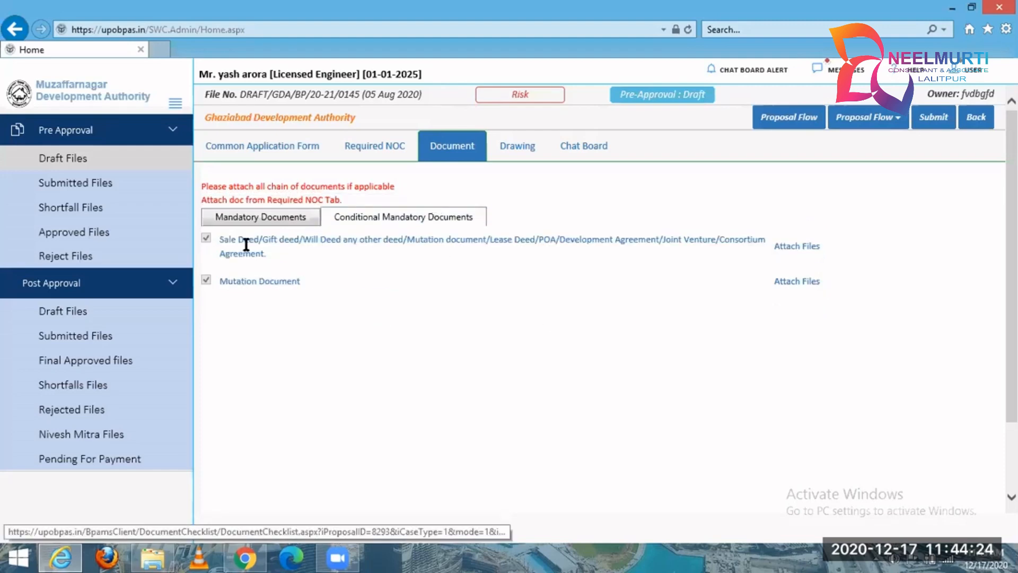
{"action": "left_click_drag", "start_coordinate": [221, 239], "coordinate": [290, 259]}
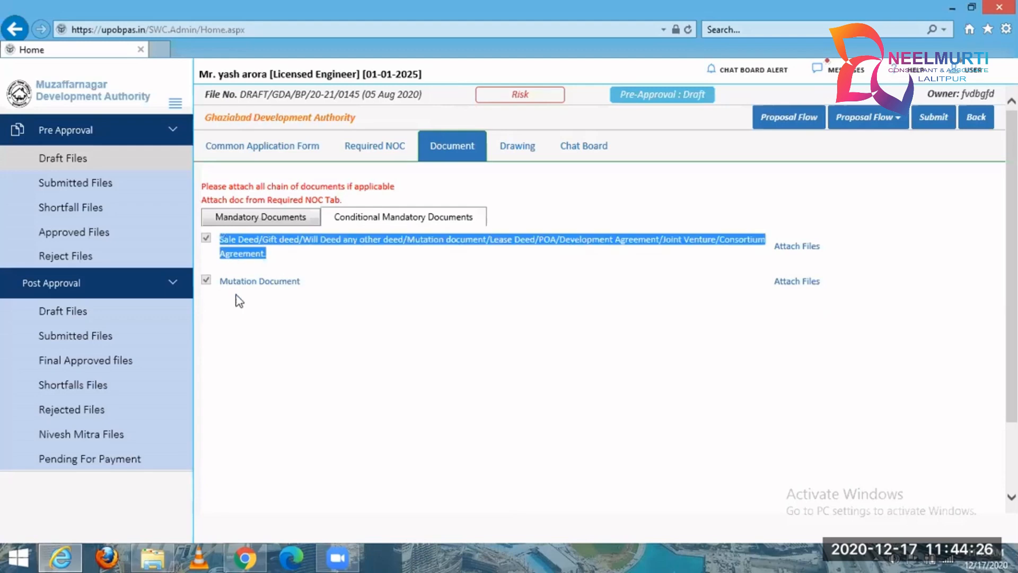
{"action": "left_click_drag", "start_coordinate": [237, 281], "coordinate": [300, 285]}
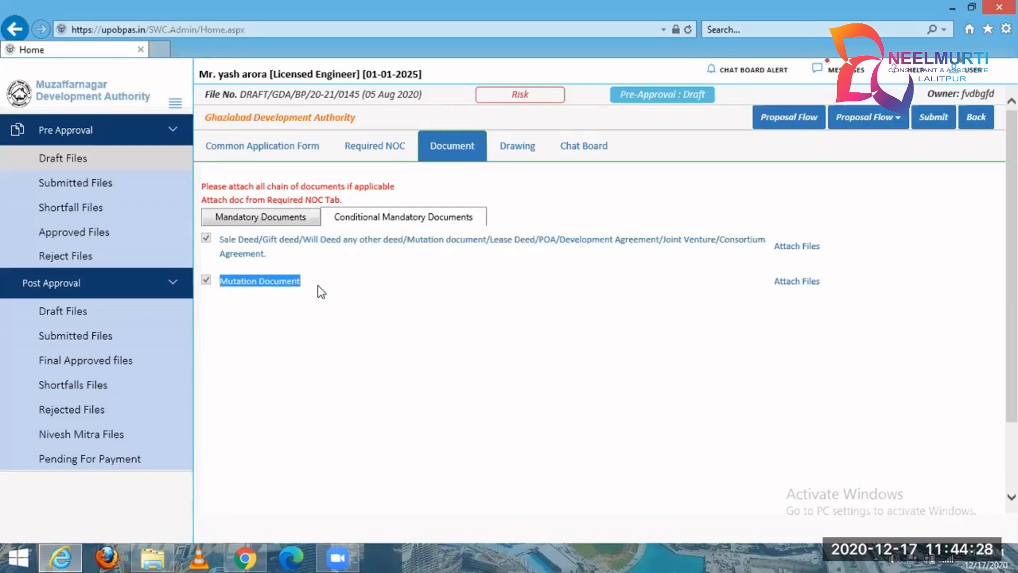
{"action": "left_click", "coordinate": [318, 291]}
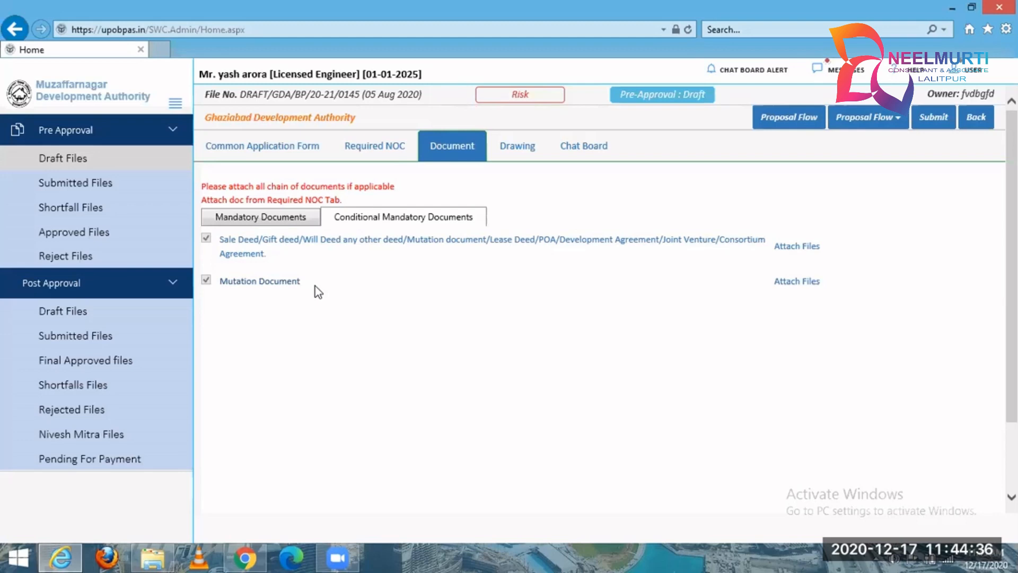
{"action": "left_click", "coordinate": [794, 246]}
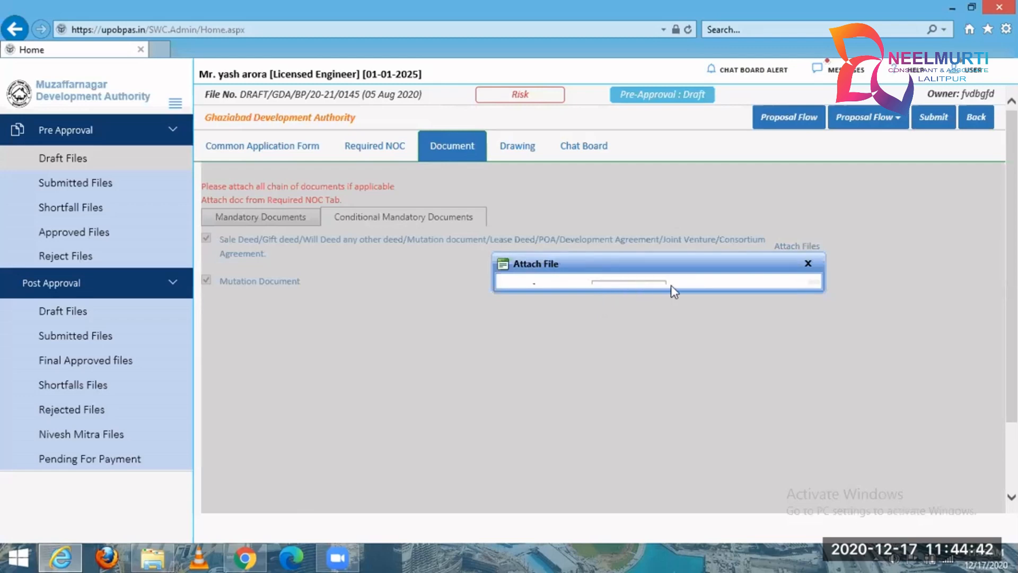
{"action": "left_click", "coordinate": [807, 264]}
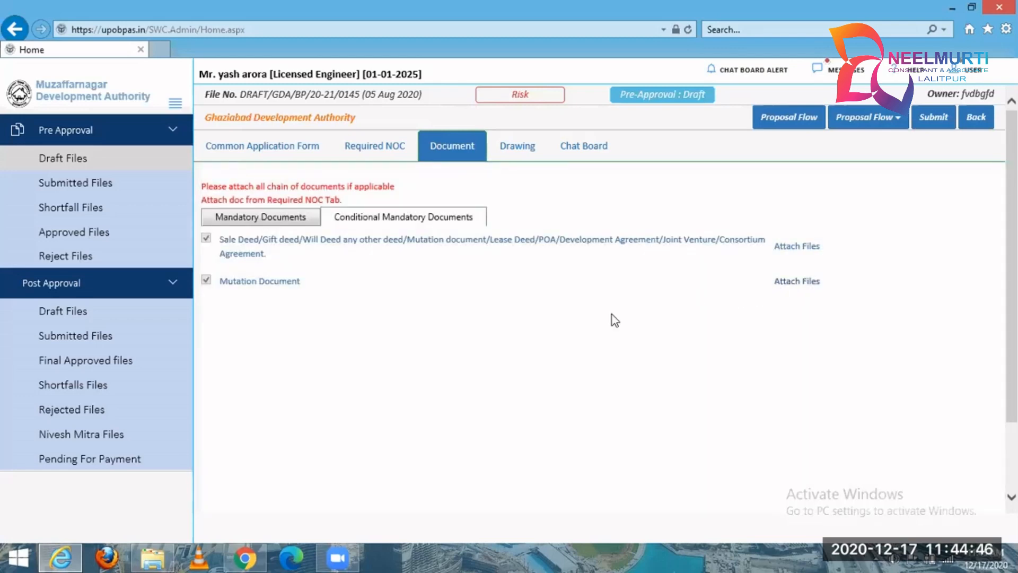
Switch to the portal in Google Chrome, dismiss the browser alert, and open the Ghaziabad Development Authority draft's Document section.
{"action": "left_click", "coordinate": [250, 551]}
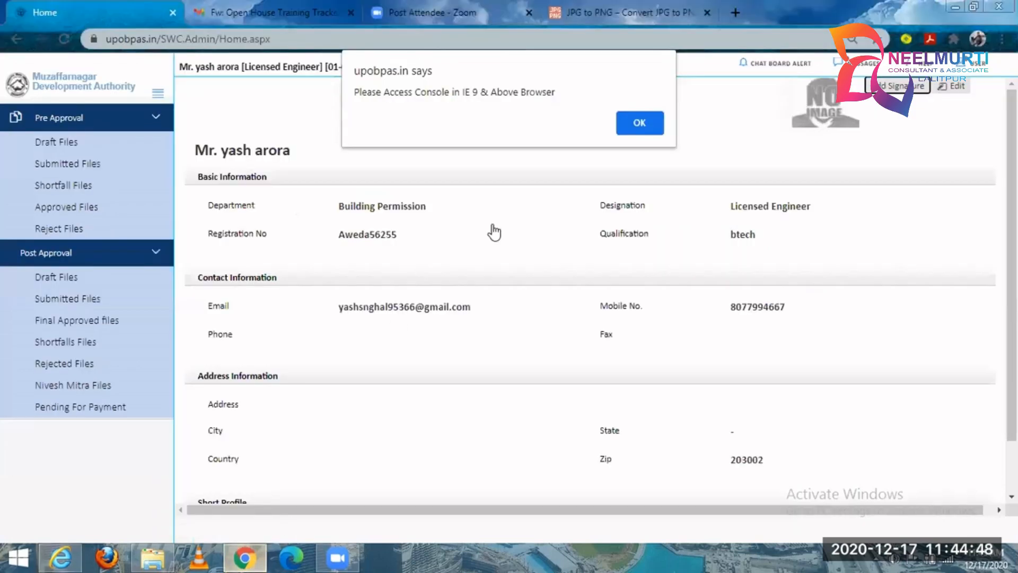
{"action": "left_click", "coordinate": [640, 120]}
{"action": "left_click", "coordinate": [76, 145]}
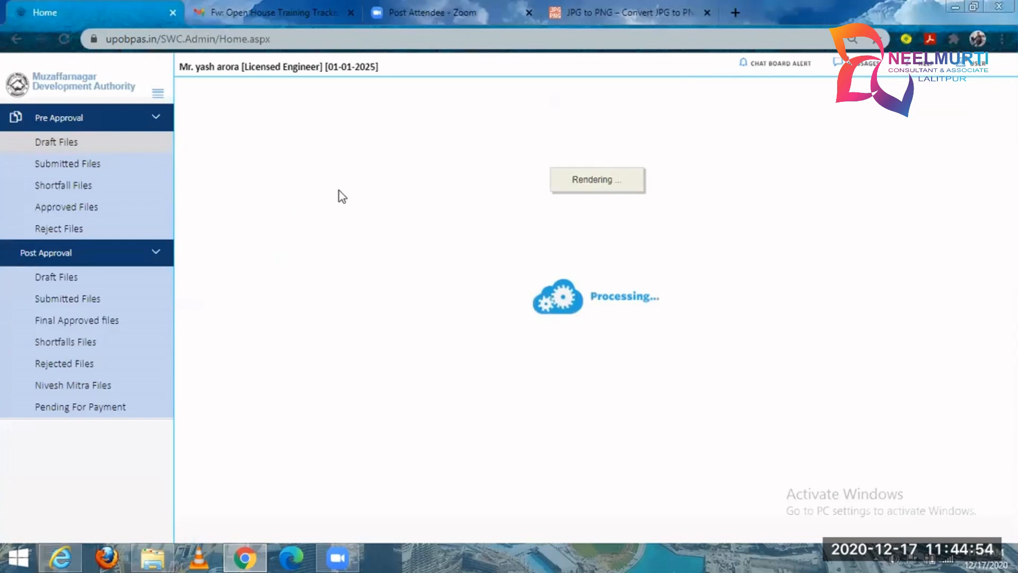
{"action": "left_click", "coordinate": [271, 183]}
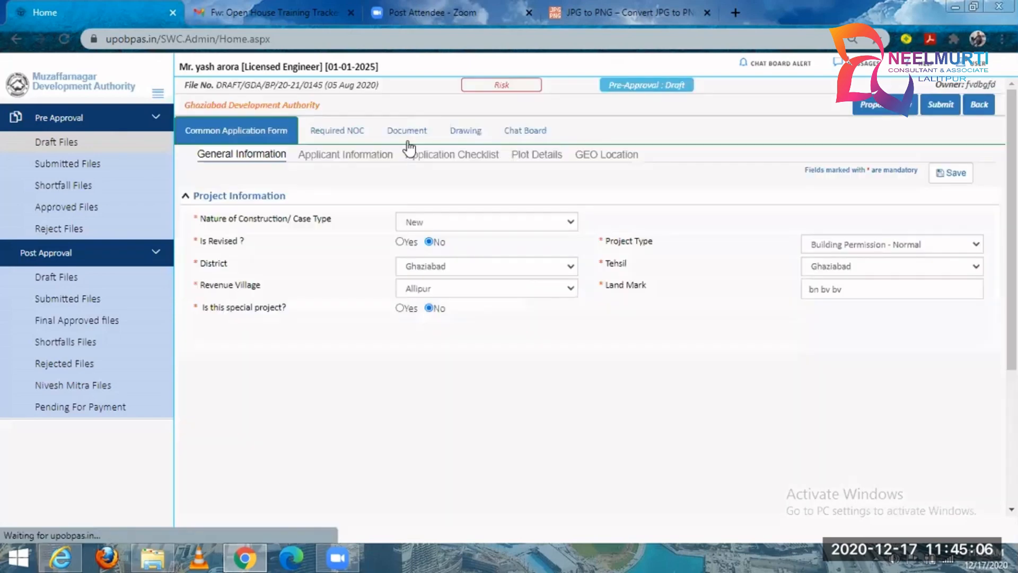
{"action": "left_click", "coordinate": [408, 137]}
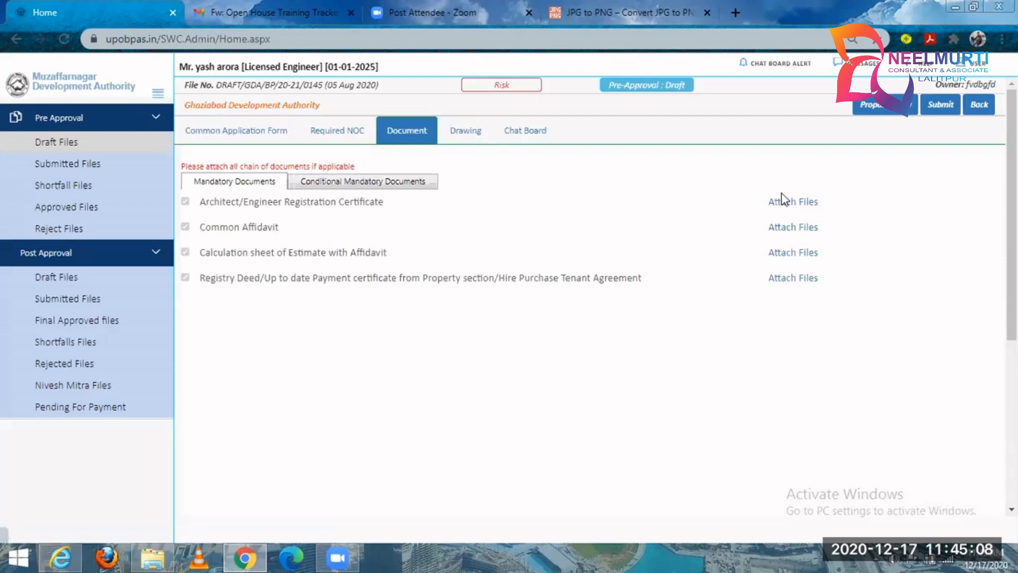
Check the accepted file formats and file selection for the Architect/Engineer Registration Certificate without attaching anything.
{"action": "left_click", "coordinate": [787, 201]}
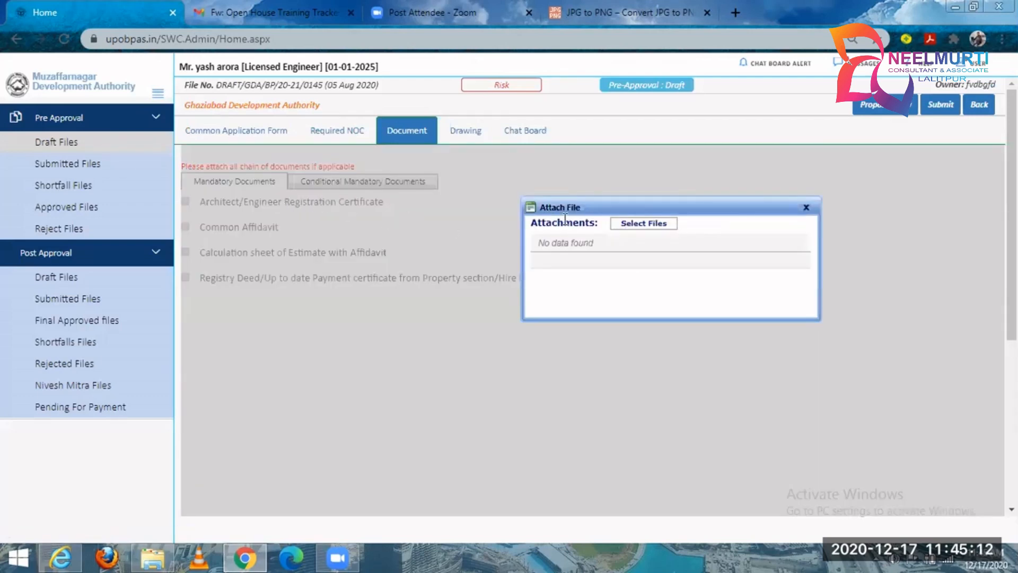
{"action": "left_click", "coordinate": [641, 223]}
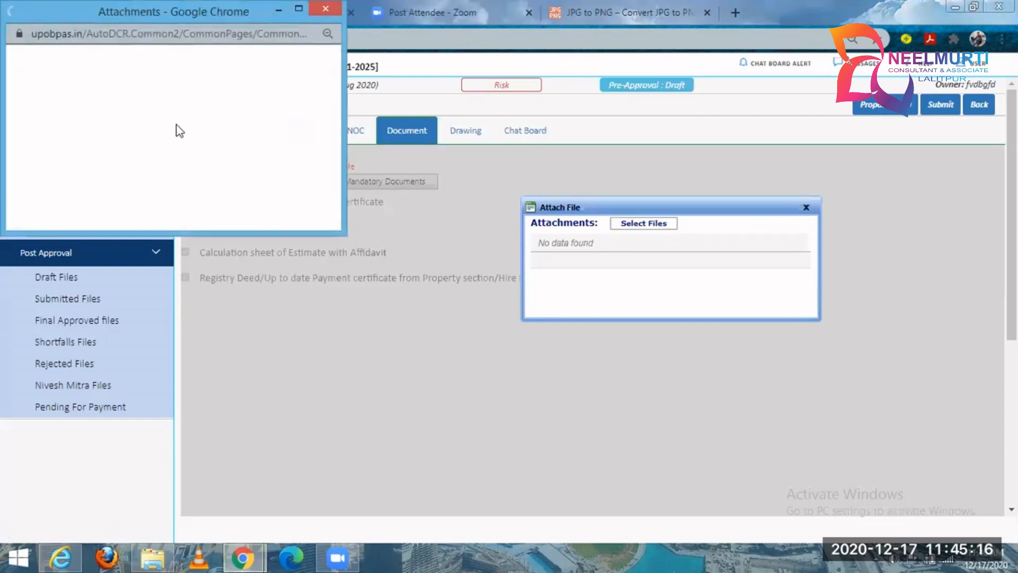
{"action": "mouse_move", "coordinate": [88, 58]}
{"action": "left_mouse_down"}
{"action": "mouse_move", "coordinate": [140, 57]}
{"action": "mouse_move", "coordinate": [91, 55]}
{"action": "left_mouse_up"}
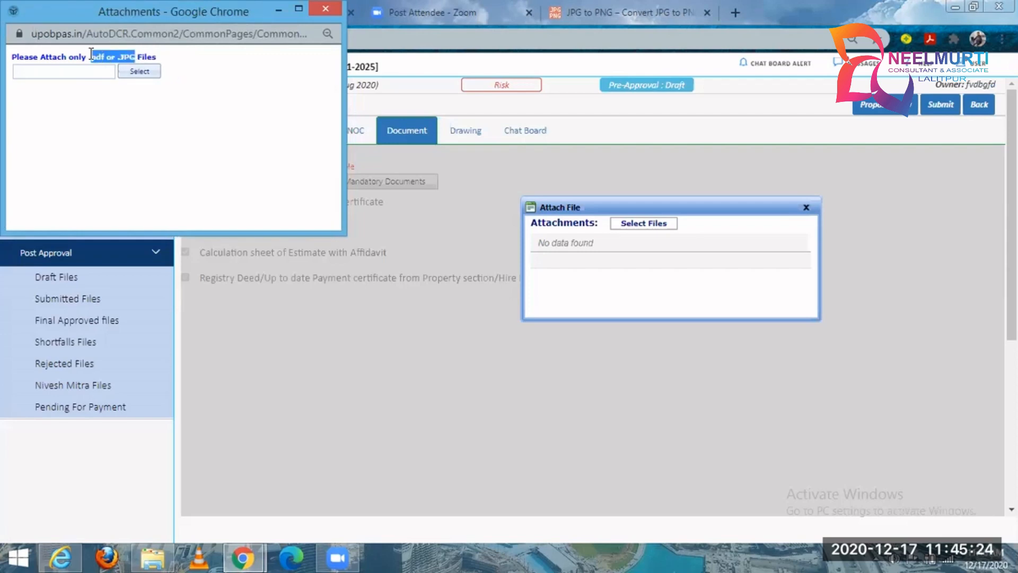
{"action": "left_click", "coordinate": [218, 72]}
{"action": "left_click", "coordinate": [127, 74]}
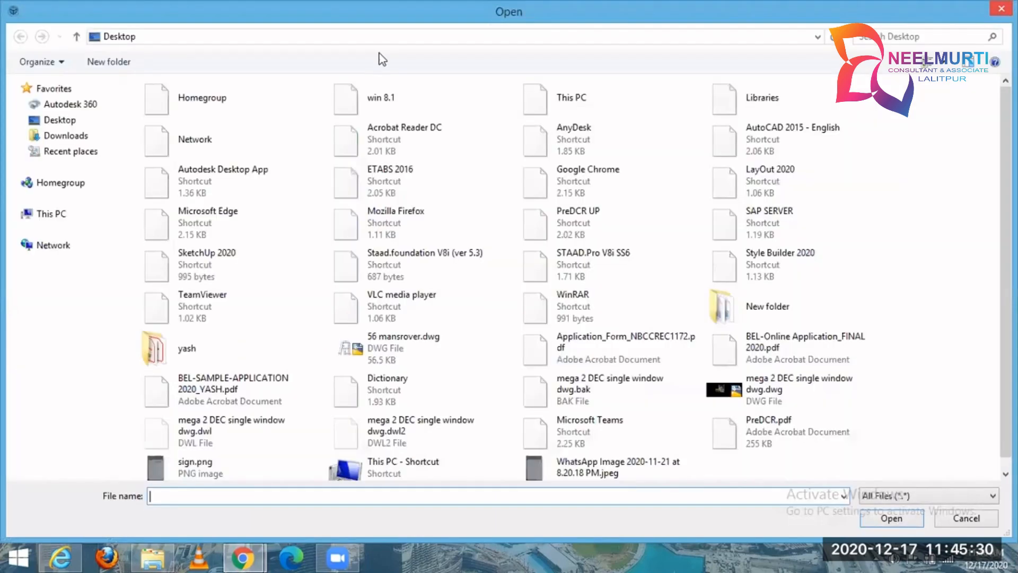
{"action": "left_click", "coordinate": [998, 10]}
{"action": "left_click", "coordinate": [805, 207]}
View the draft's Drawing attachment section and the Pre Approval lists of submitted, shortfall and approved files.
{"action": "left_click", "coordinate": [467, 132]}
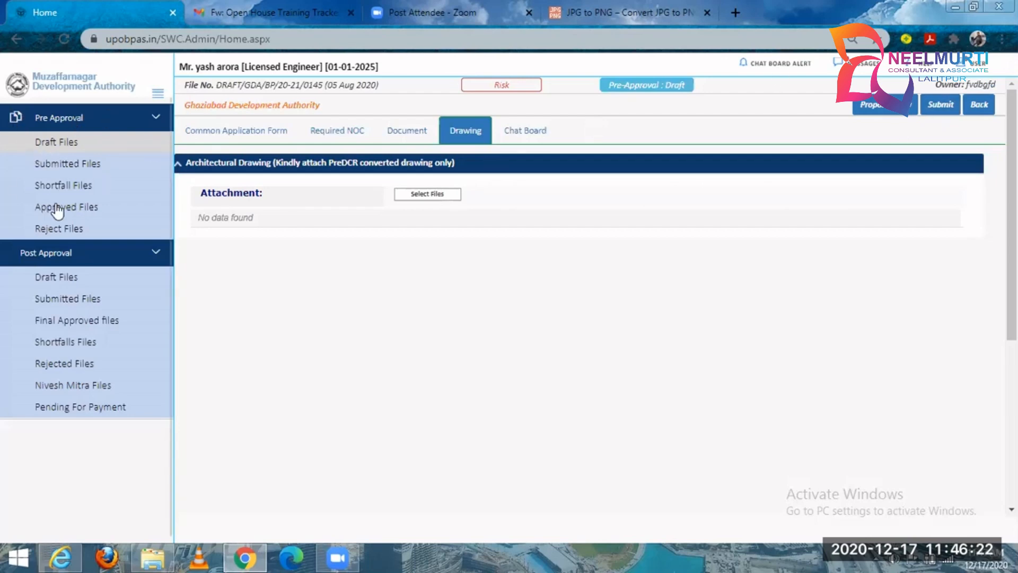
{"action": "left_click", "coordinate": [66, 170]}
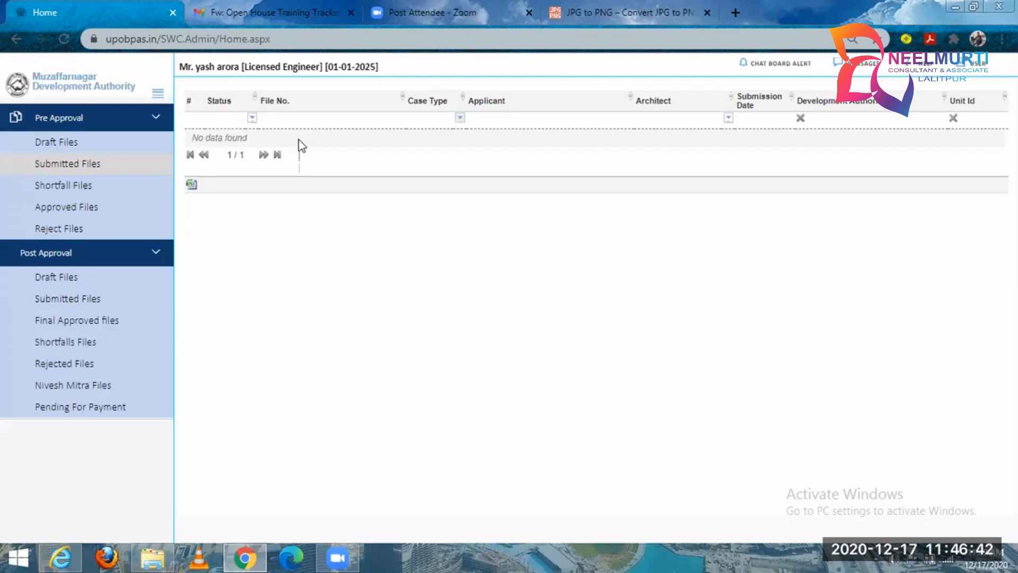
{"action": "left_click", "coordinate": [88, 188]}
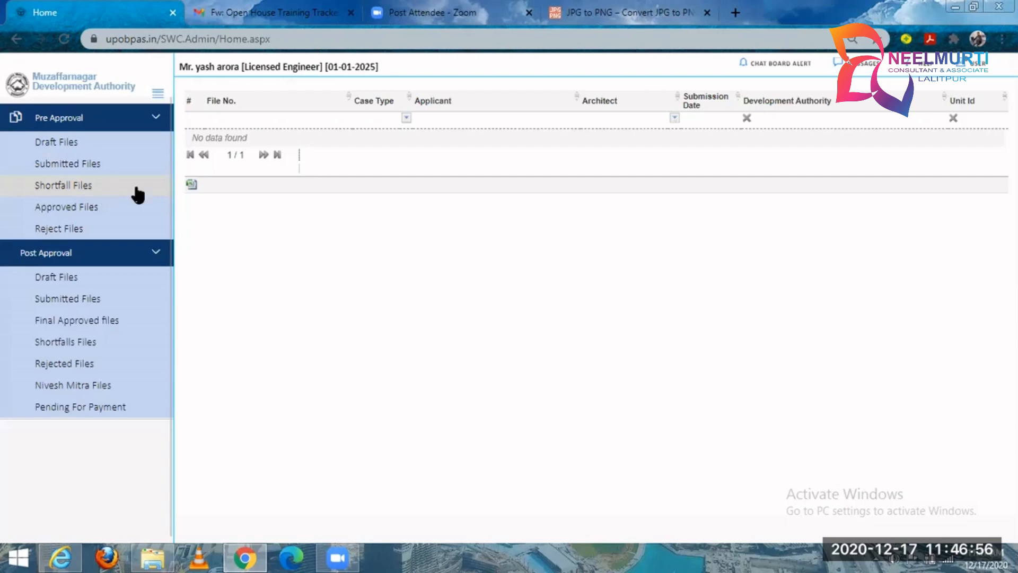
{"action": "left_click", "coordinate": [67, 164]}
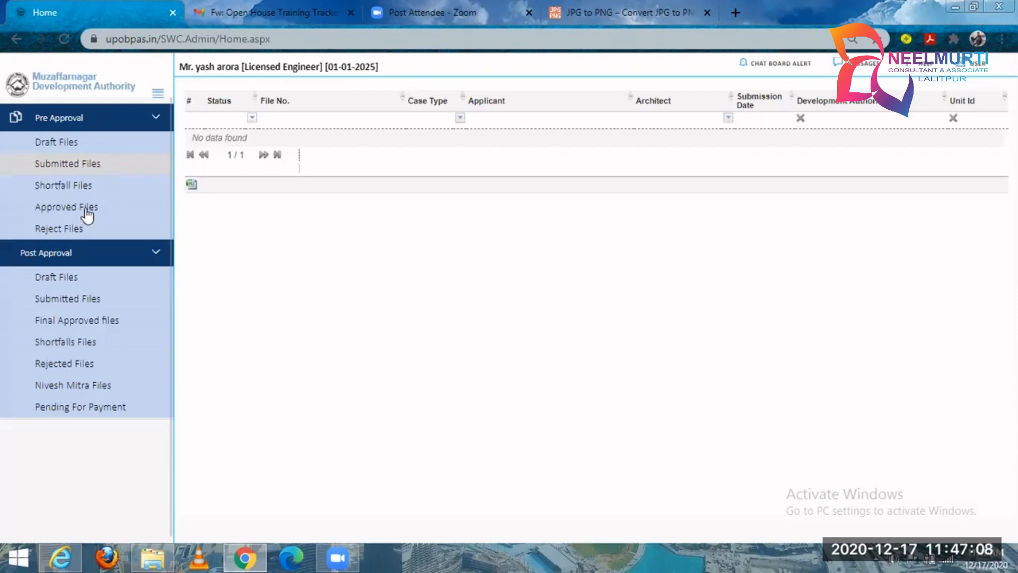
{"action": "left_click", "coordinate": [86, 209]}
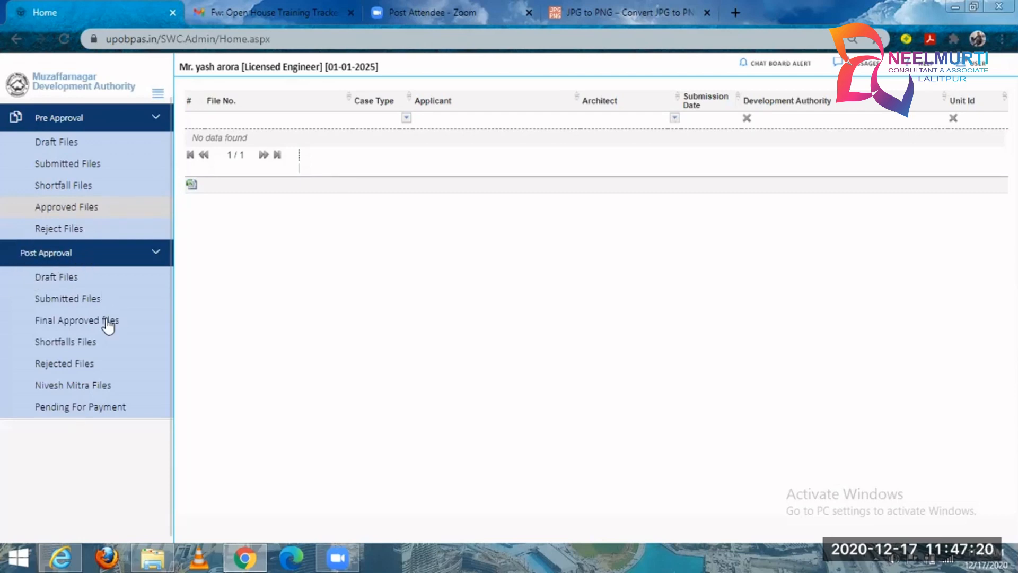
View the Post Approval lists for submitted, shortfall, pending payment, final approved, Nivesh Mitra and draft files.
{"action": "left_click", "coordinate": [69, 298]}
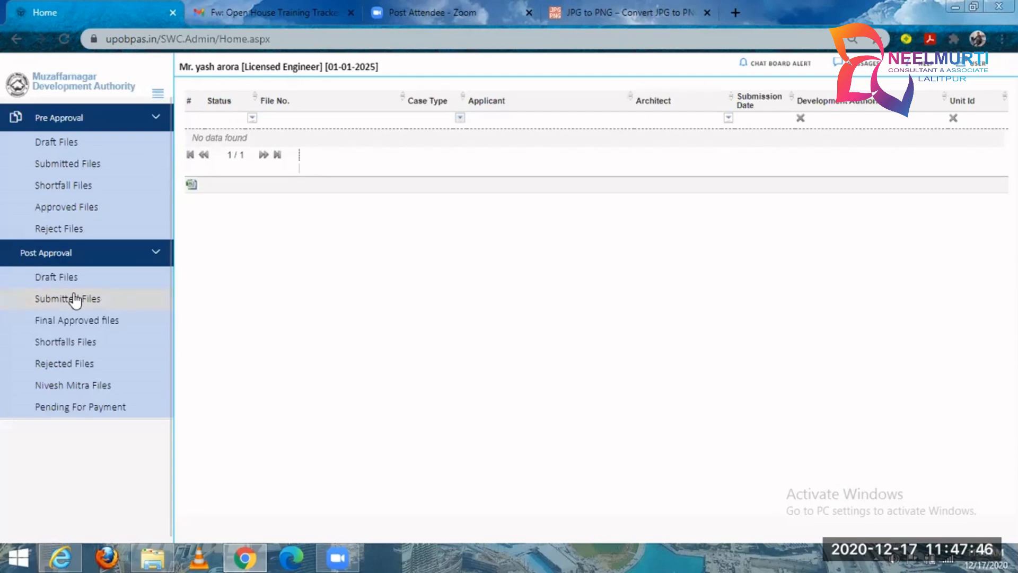
{"action": "left_click", "coordinate": [98, 345]}
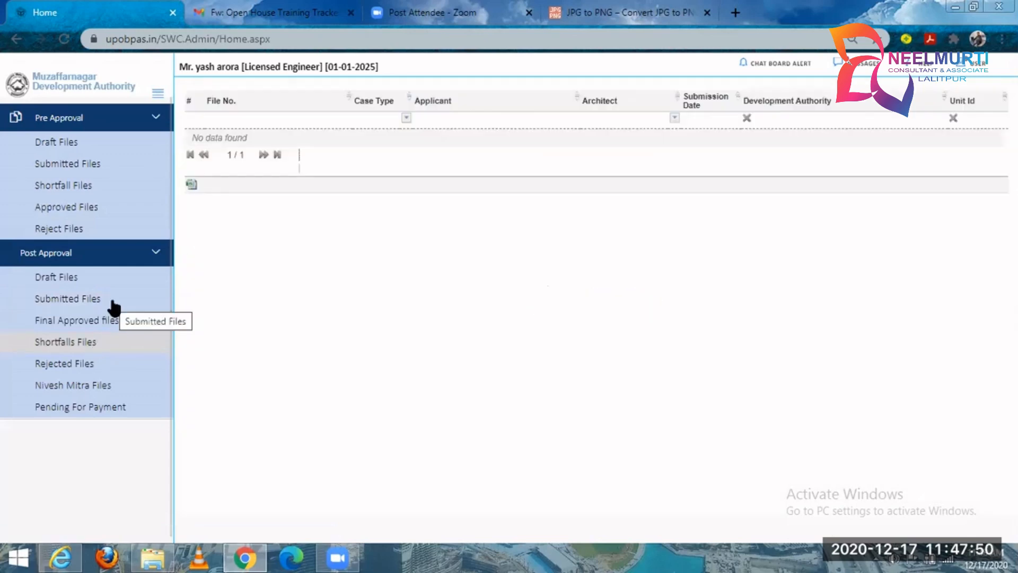
{"action": "left_click", "coordinate": [103, 404]}
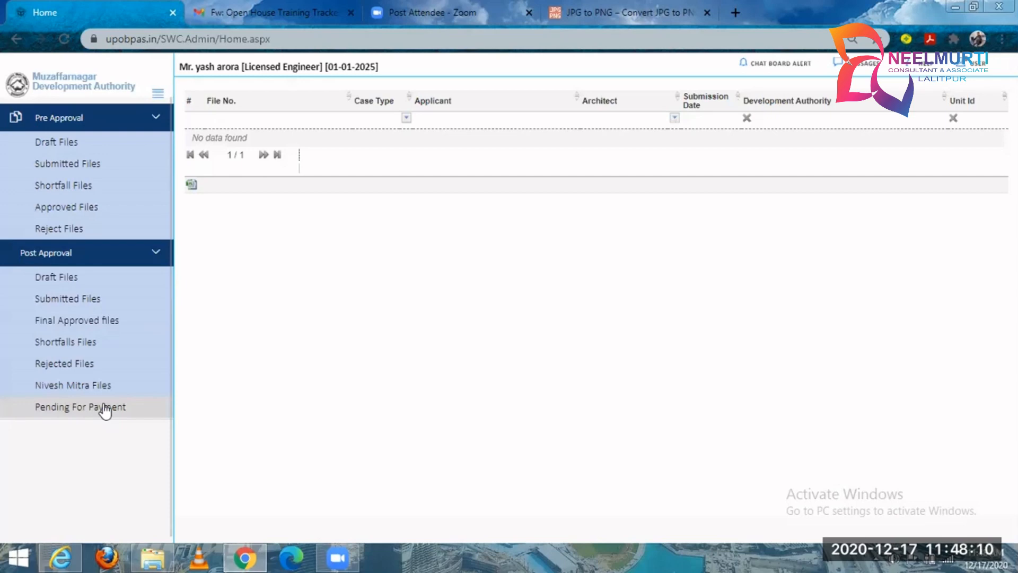
{"action": "left_click", "coordinate": [108, 321]}
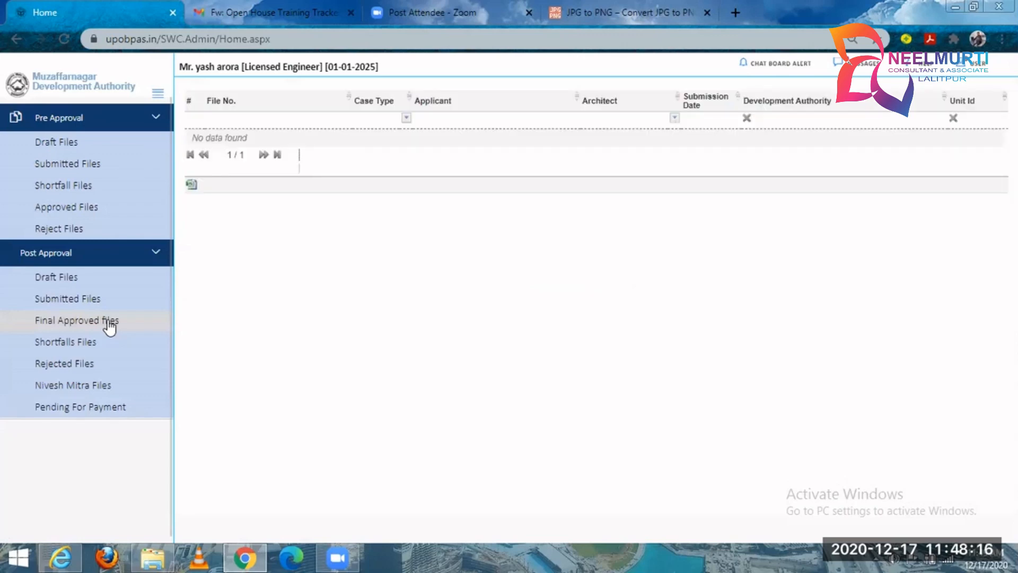
{"action": "left_click", "coordinate": [49, 391]}
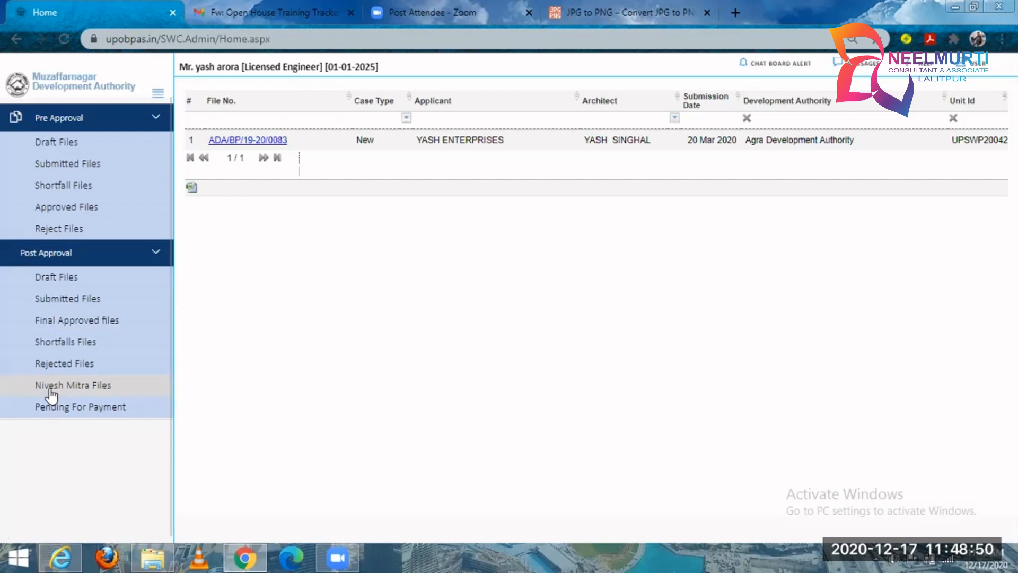
{"action": "left_click", "coordinate": [53, 284]}
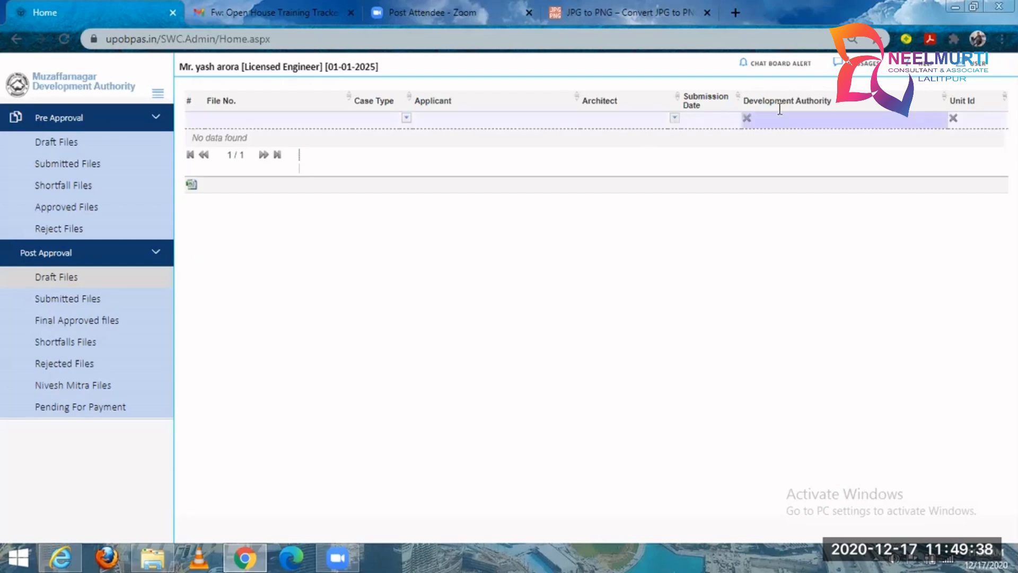
Open the Query Desk from the portal's help options and start a new ticket.
{"action": "left_click", "coordinate": [923, 64]}
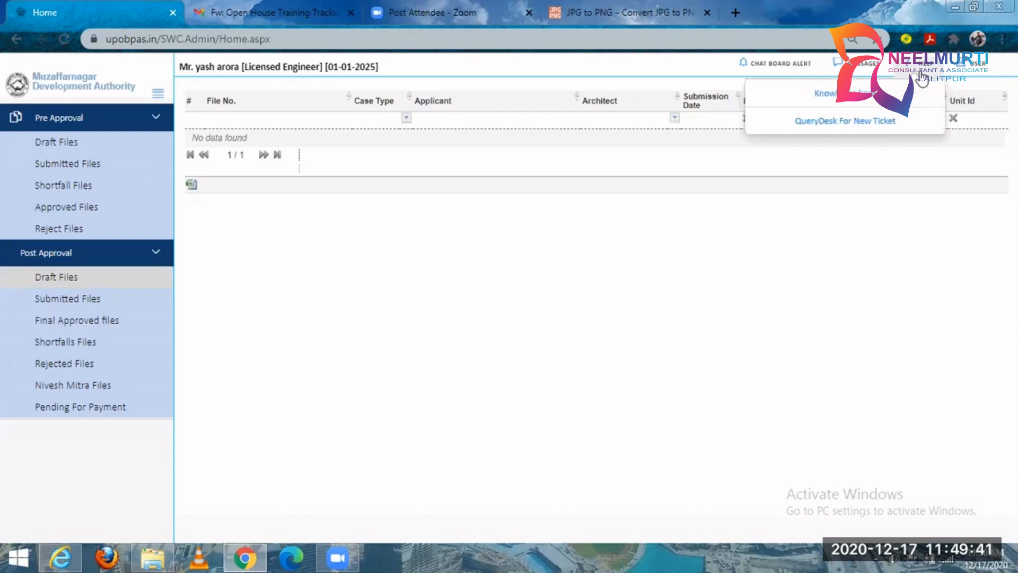
{"action": "left_click", "coordinate": [851, 126]}
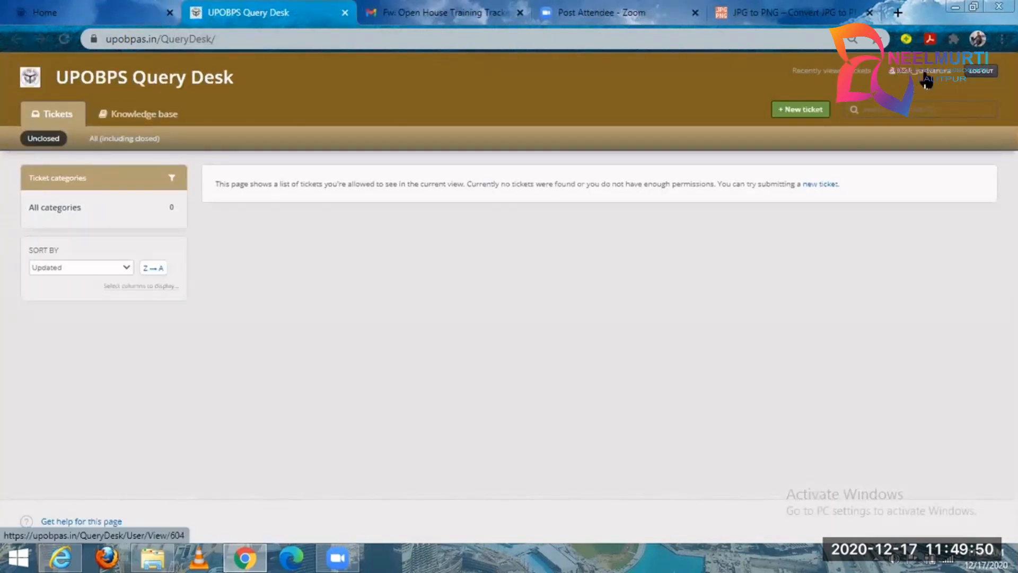
{"action": "left_click", "coordinate": [822, 109]}
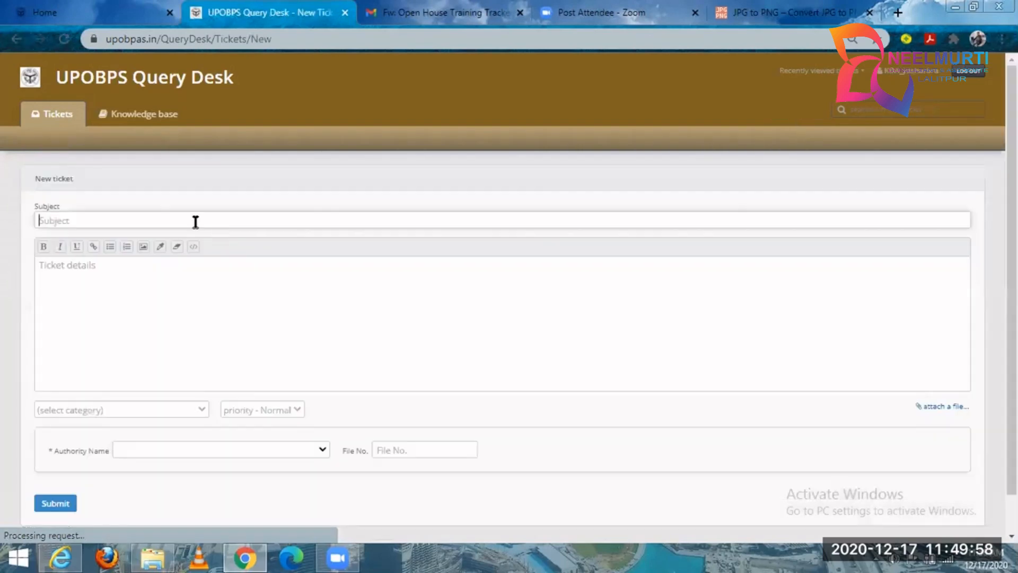
Check the new ticket's Subject suggestions and Ticket details field without entering anything.
{"action": "left_click", "coordinate": [196, 220]}
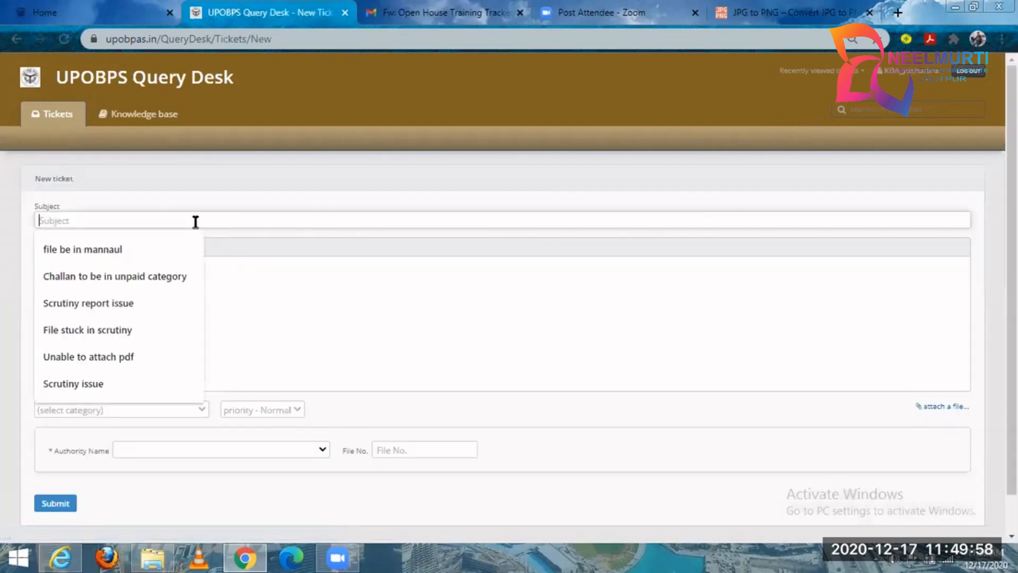
{"action": "left_click", "coordinate": [212, 197]}
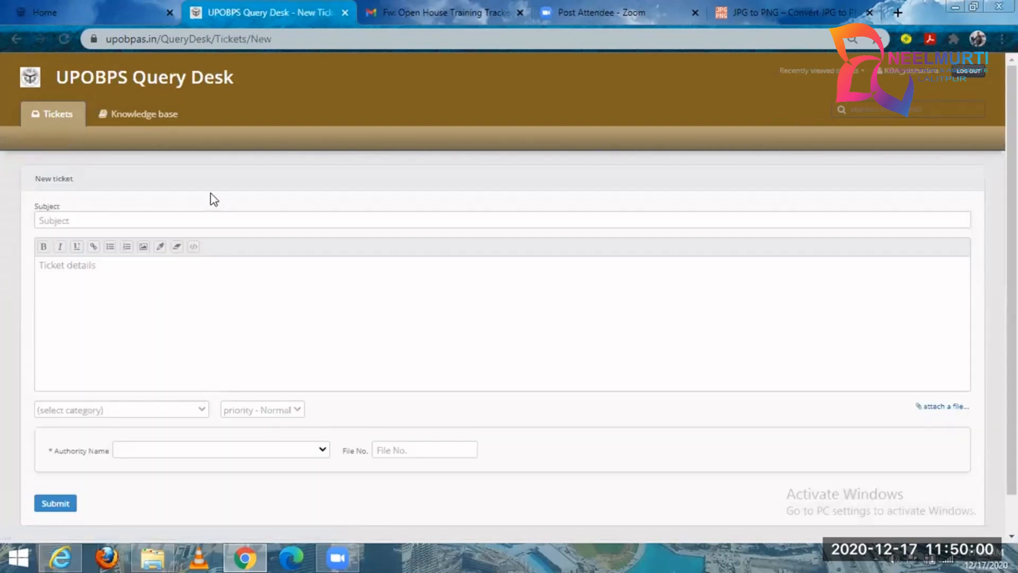
{"action": "left_click", "coordinate": [194, 221]}
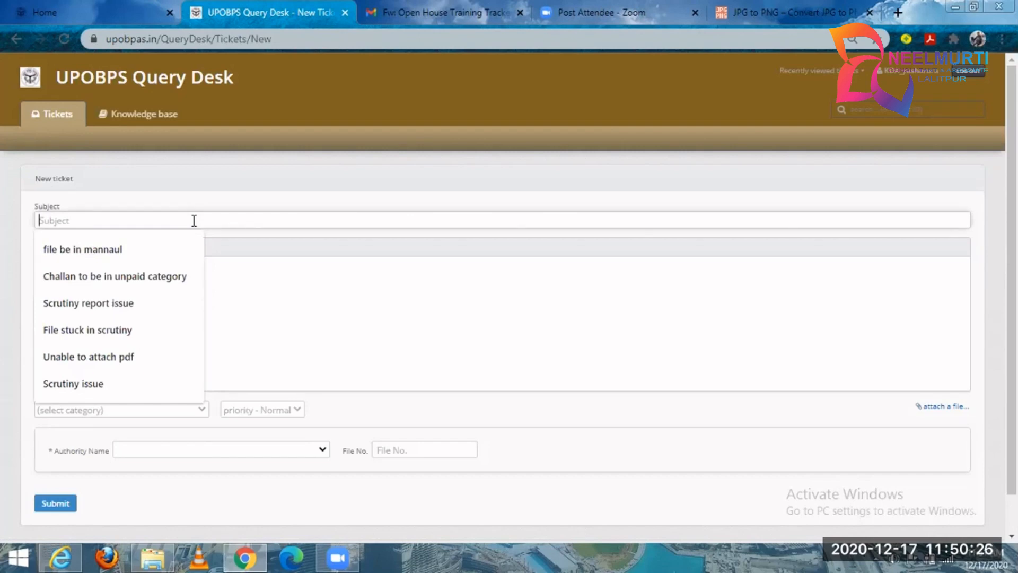
{"action": "left_click", "coordinate": [244, 277]}
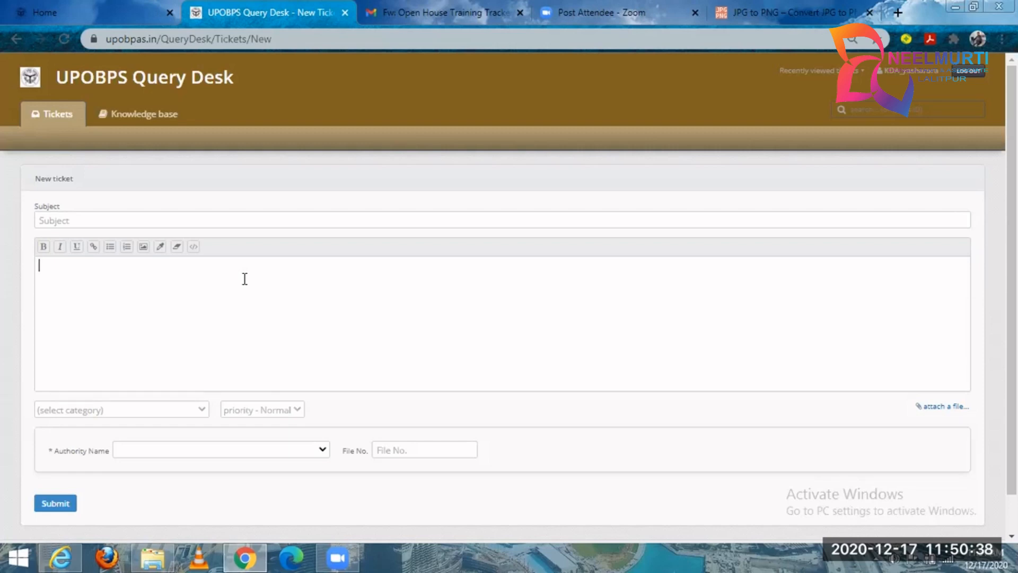
Look through the new ticket's category, priority, Authority Name and File No. options without choosing any.
{"action": "left_click", "coordinate": [176, 417]}
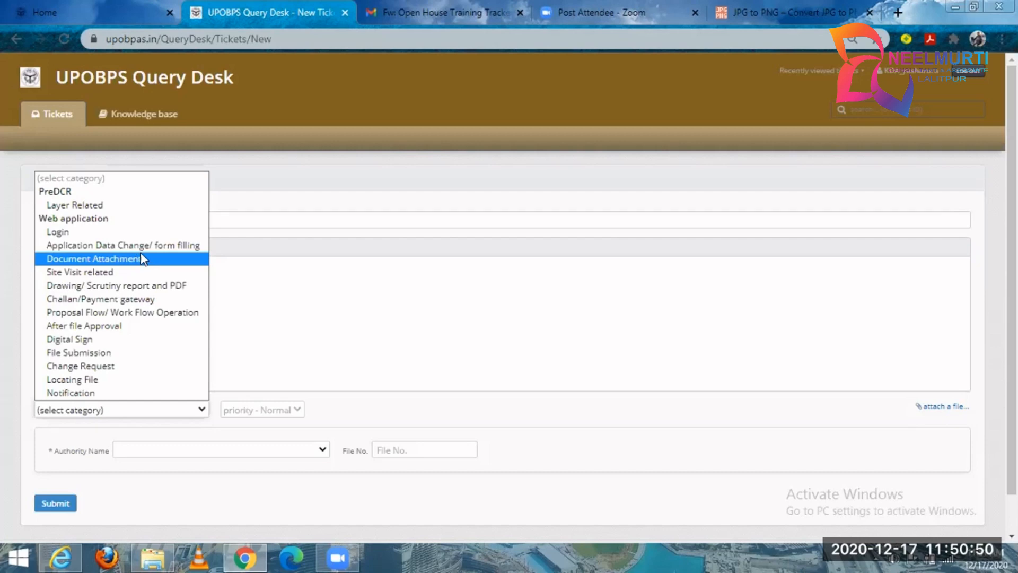
{"action": "left_click", "coordinate": [293, 313]}
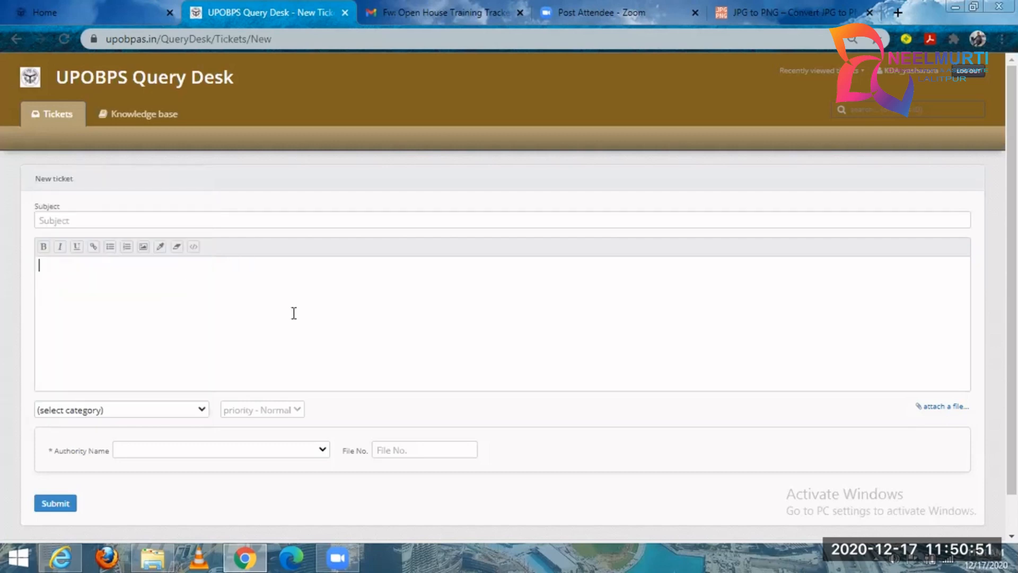
{"action": "left_click", "coordinate": [290, 415]}
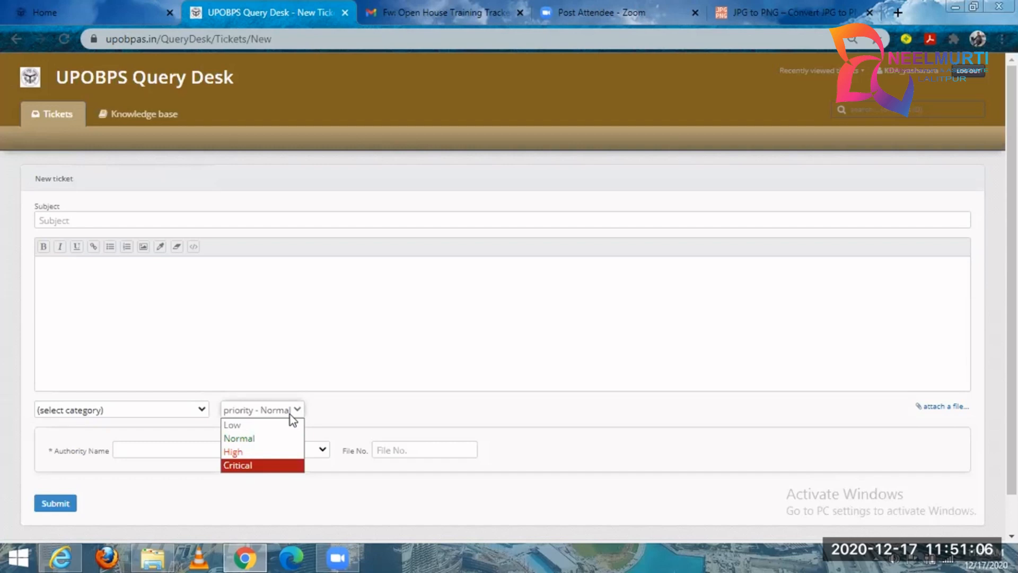
{"action": "left_click", "coordinate": [371, 420]}
{"action": "left_click", "coordinate": [253, 444]}
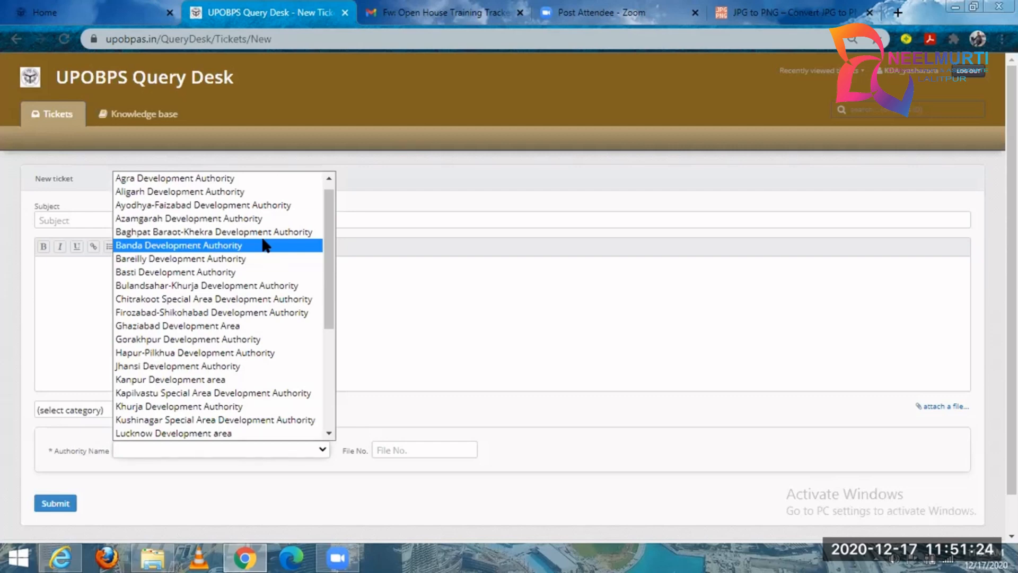
{"action": "left_click", "coordinate": [392, 450]}
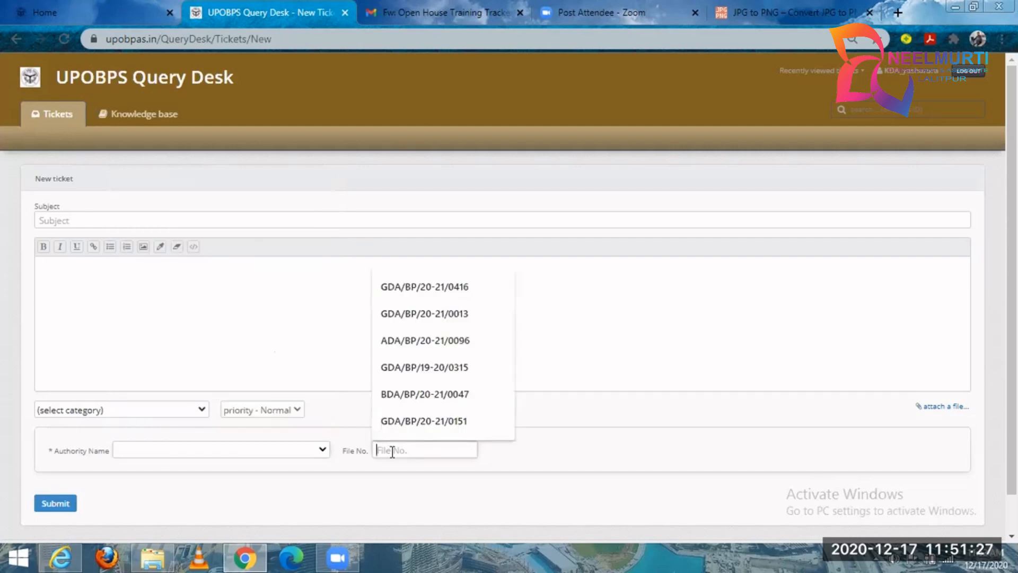
{"action": "left_click", "coordinate": [530, 464]}
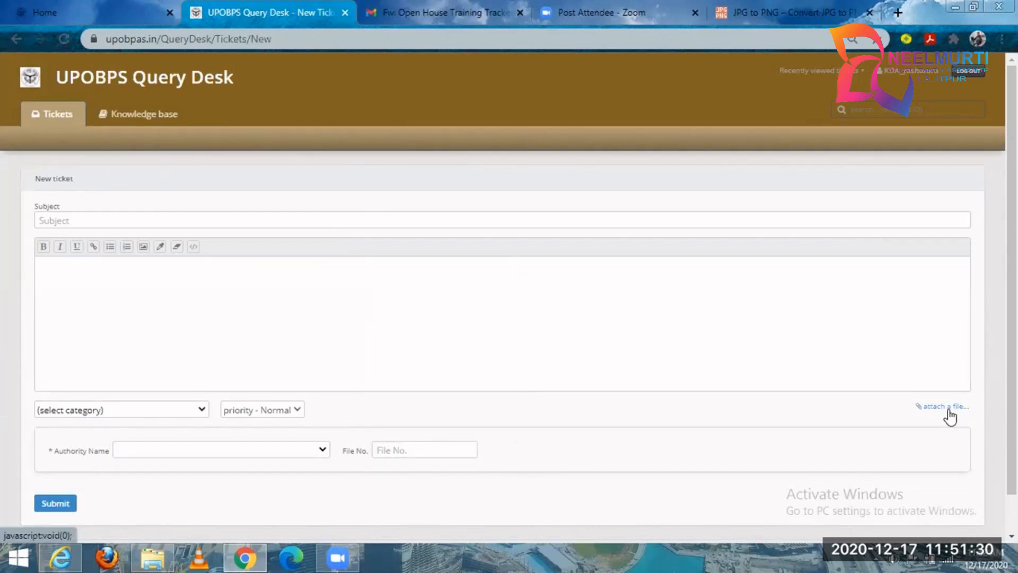
{"action": "left_click", "coordinate": [135, 276]}
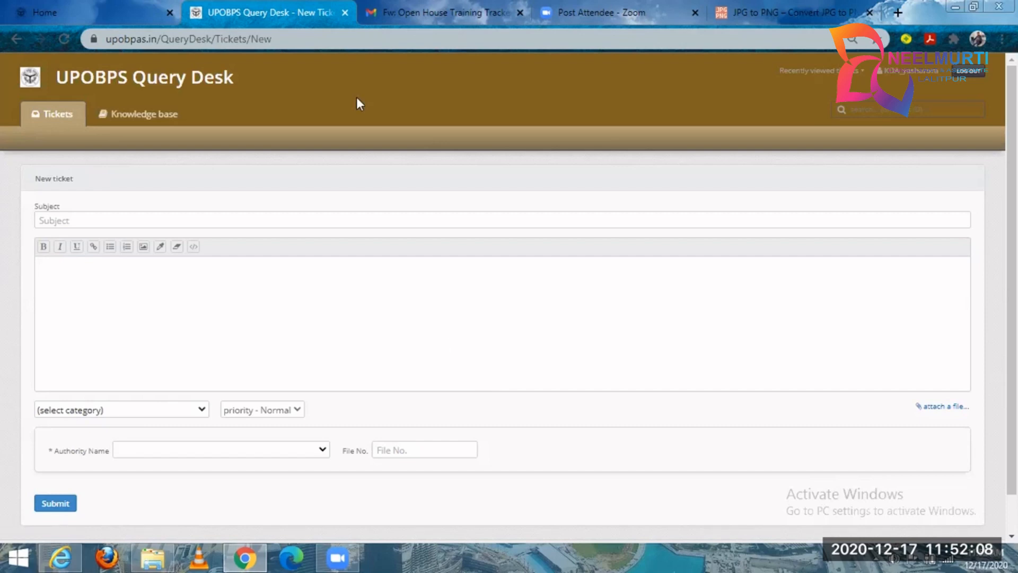
Close the Query Desk and view the portal's Messages and Chat Board Alert lists.
{"action": "left_click", "coordinate": [346, 12]}
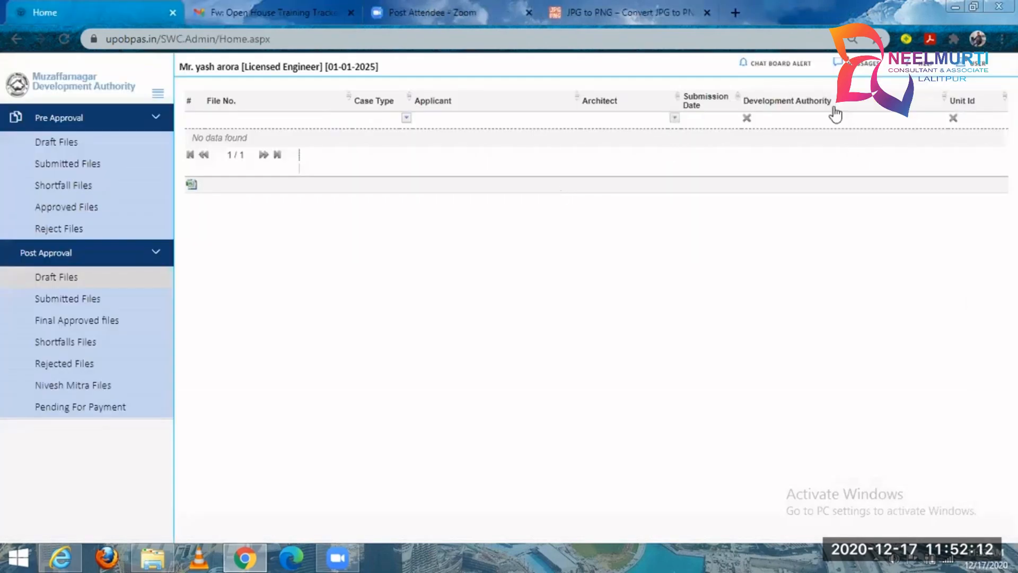
{"action": "left_click", "coordinate": [854, 64]}
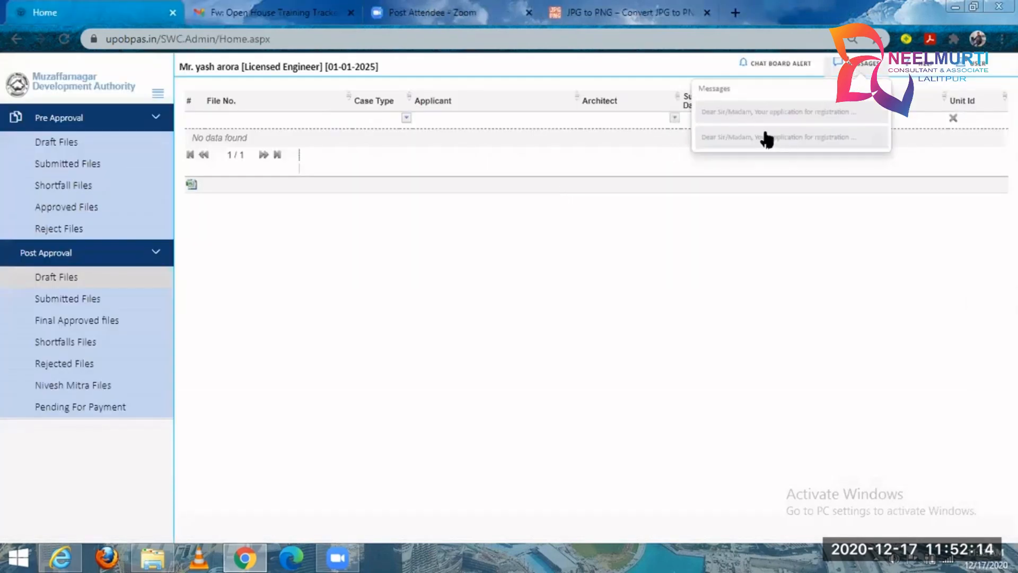
{"action": "left_click", "coordinate": [807, 68]}
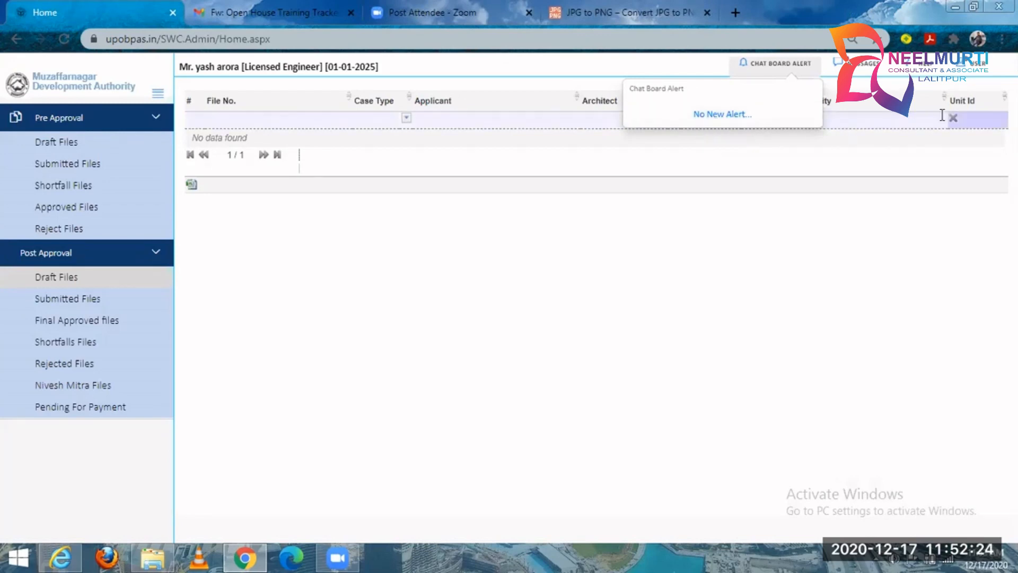
Log out of the engineer account and open the upobpas.in home page.
{"action": "left_click", "coordinate": [983, 76]}
{"action": "left_click", "coordinate": [917, 134]}
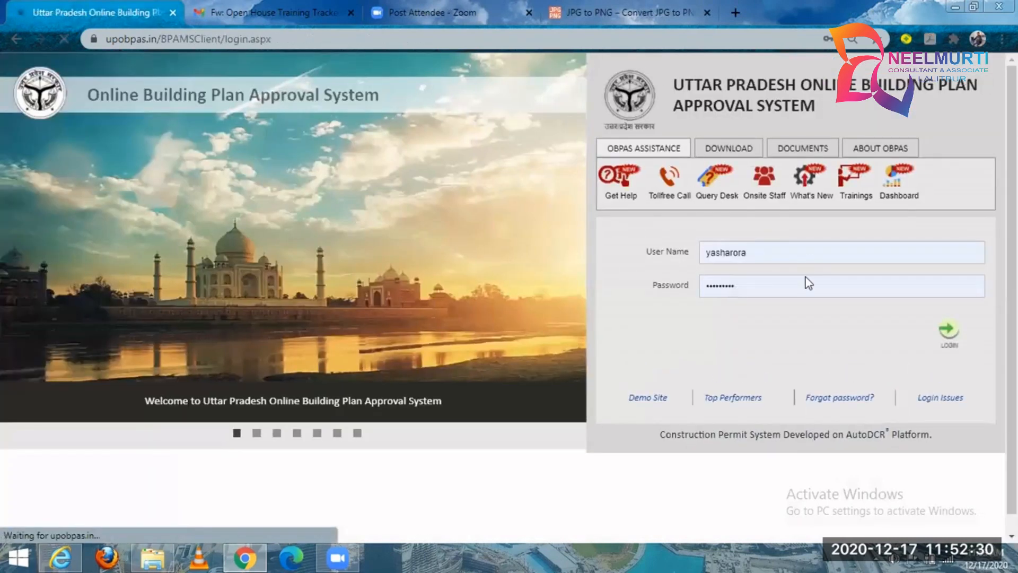
{"action": "left_click", "coordinate": [340, 34]}
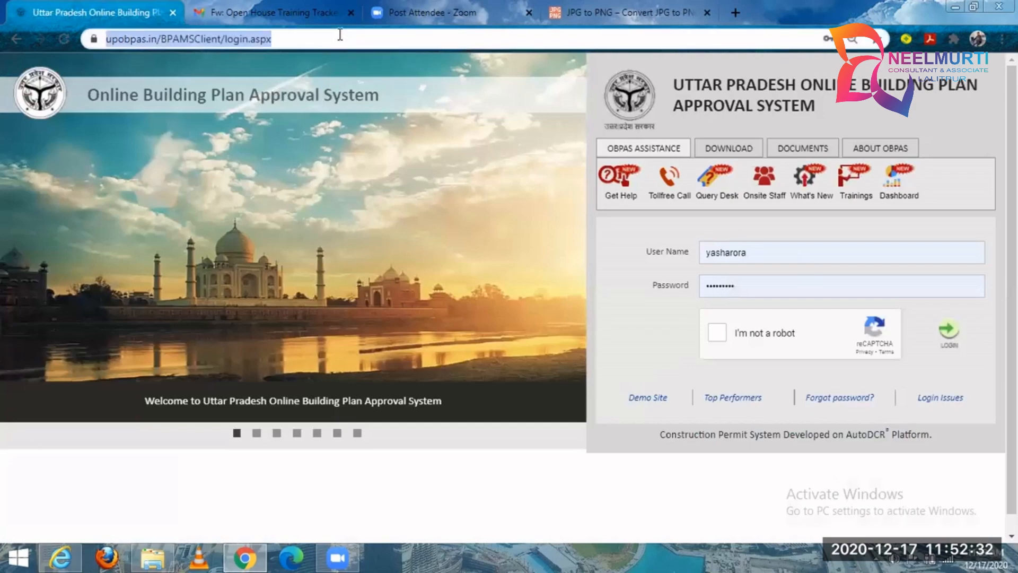
{"action": "type", "text": "upobpas.in"}
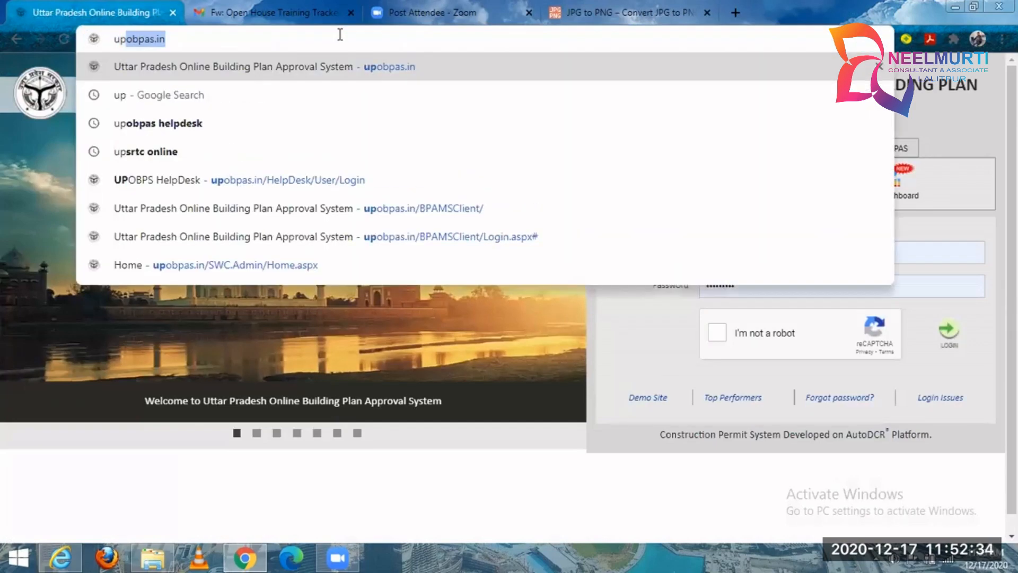
{"action": "key", "text": "Return"}
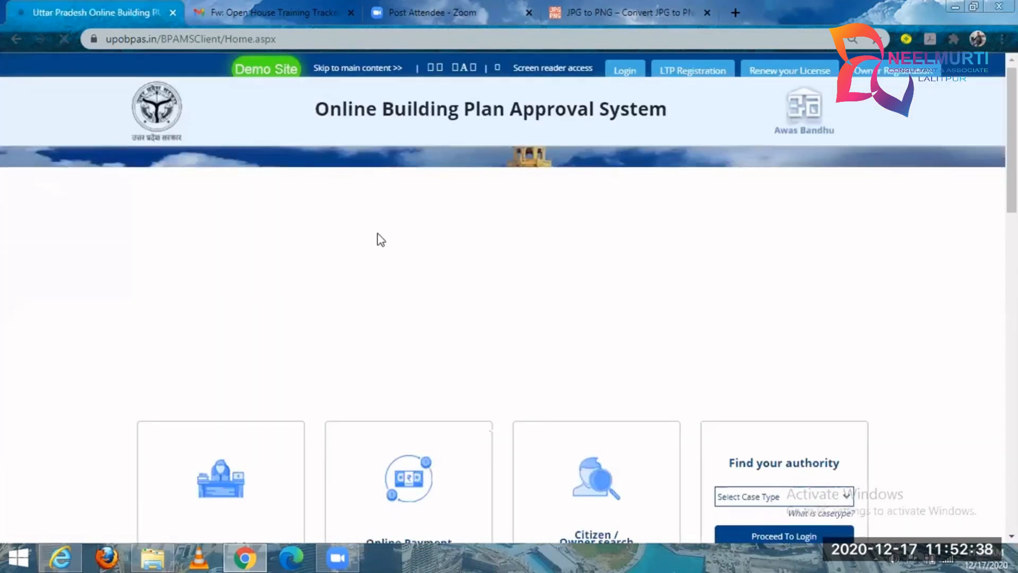
Open the Know Your Approval form, set Plot Use to Residential Single Dwelling Unit, and review the NOC questions.
{"action": "scroll", "coordinate": [348, 296], "scroll_direction": "down", "scroll_amount": 2}
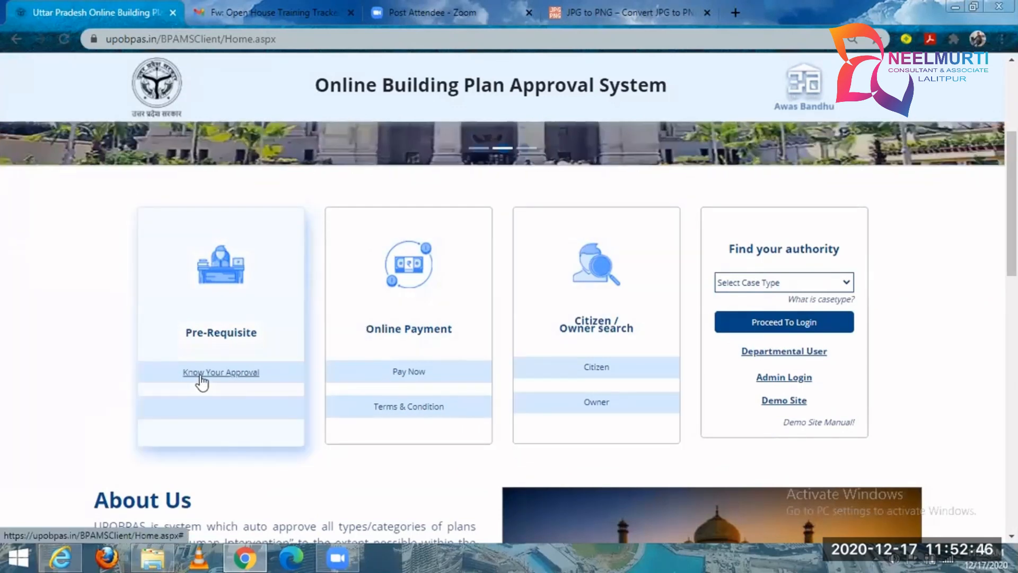
{"action": "left_click", "coordinate": [200, 379]}
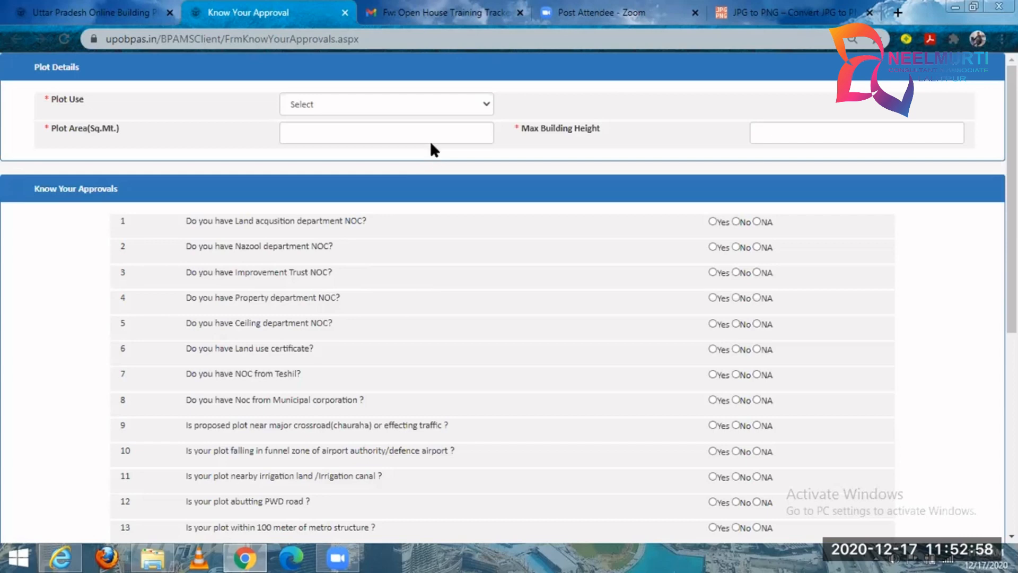
{"action": "left_click", "coordinate": [449, 113]}
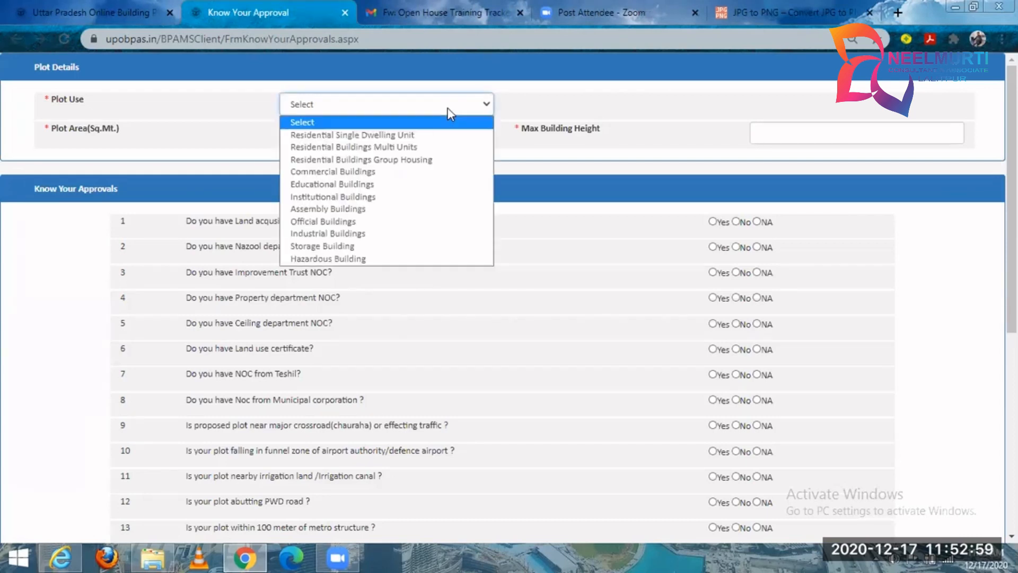
{"action": "left_click", "coordinate": [427, 142]}
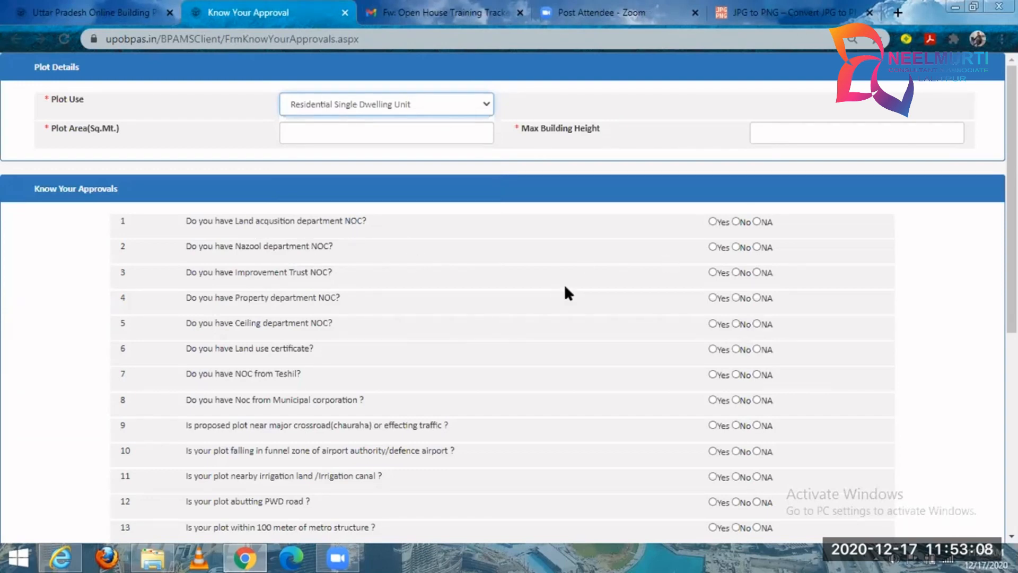
{"action": "scroll", "coordinate": [557, 295], "scroll_direction": "down", "scroll_amount": 7}
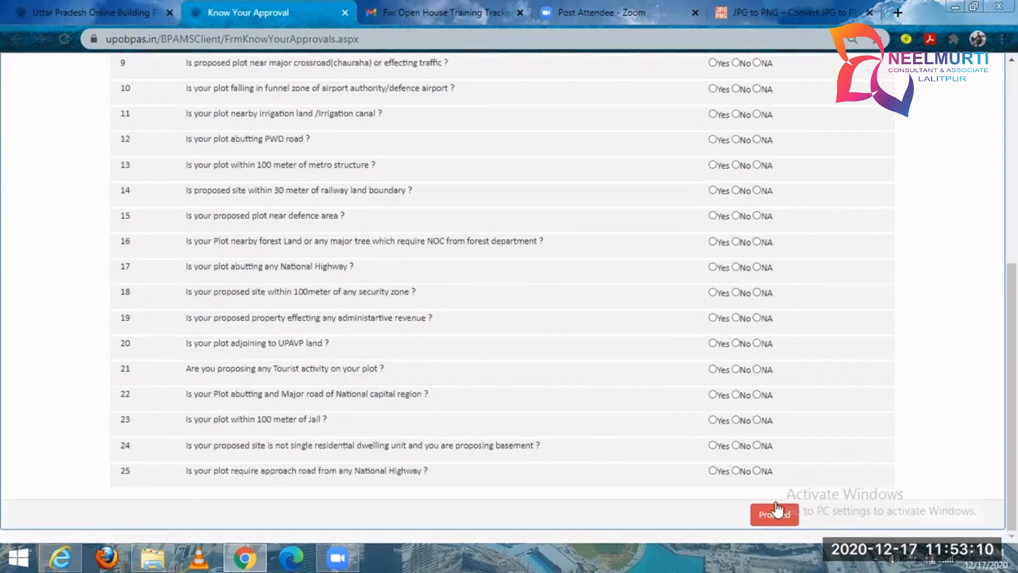
{"action": "scroll", "coordinate": [536, 286], "scroll_direction": "up", "scroll_amount": 6}
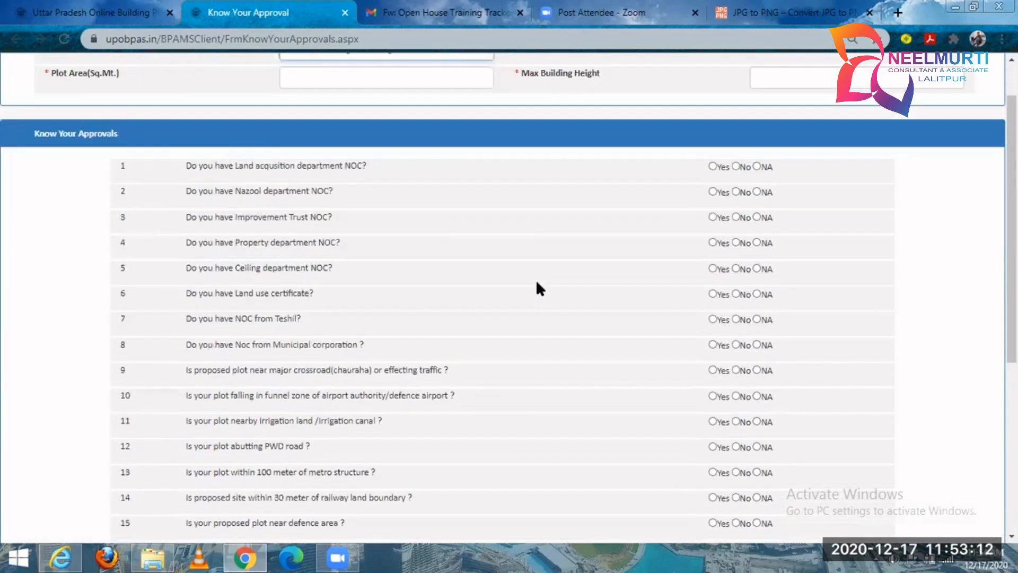
{"action": "scroll", "coordinate": [539, 288], "scroll_direction": "up", "scroll_amount": 1}
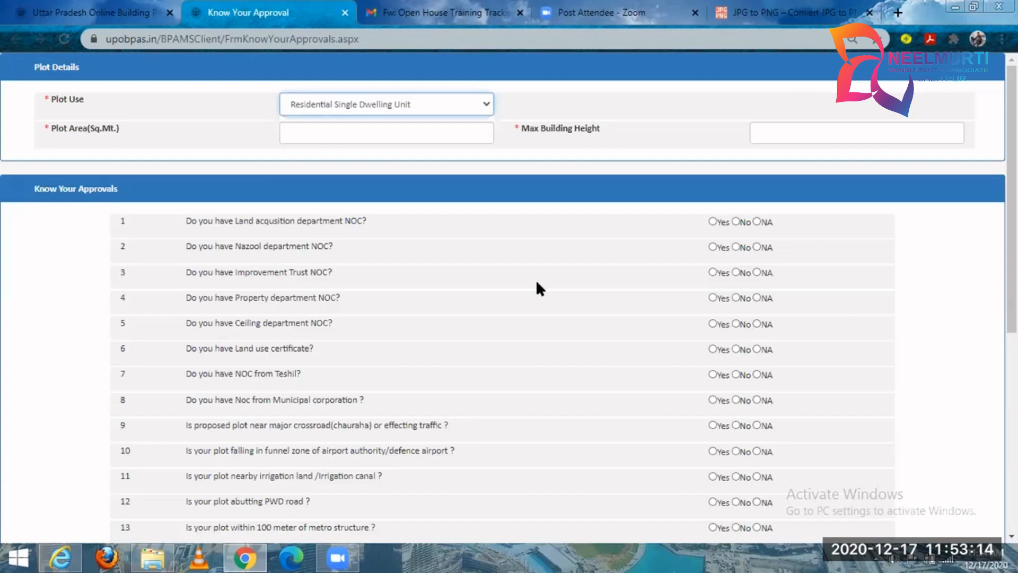
From the portal home page, view the Online Payments file and challan fields and the Pay option, and close the payment window.
{"action": "left_click", "coordinate": [122, 12]}
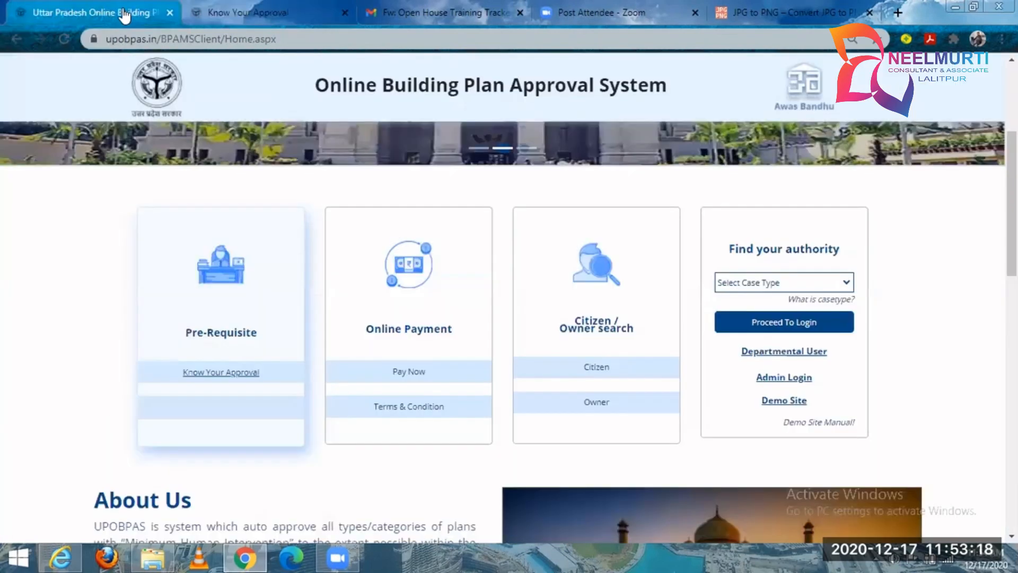
{"action": "triple_click", "coordinate": [438, 335]}
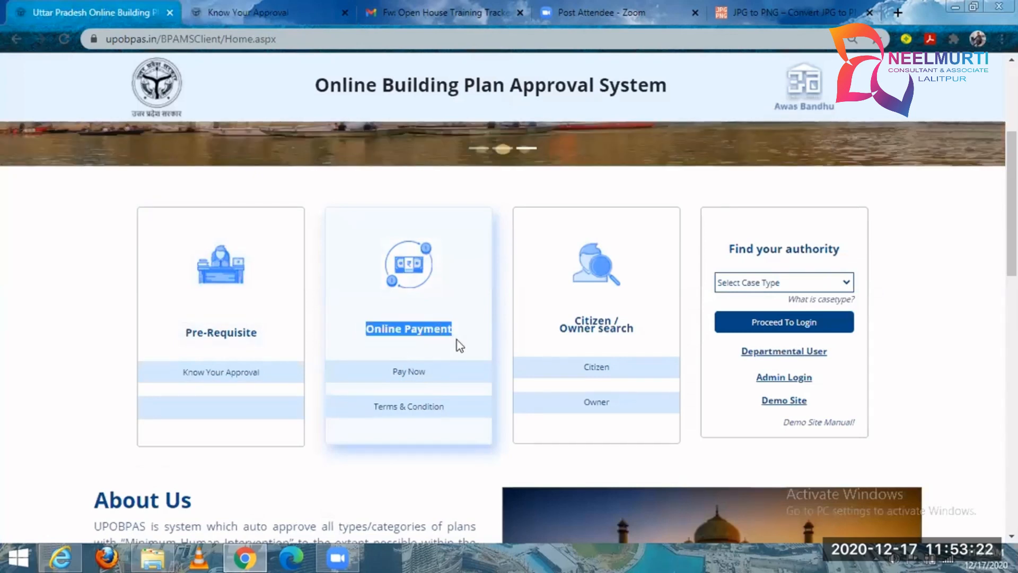
{"action": "left_click", "coordinate": [409, 373]}
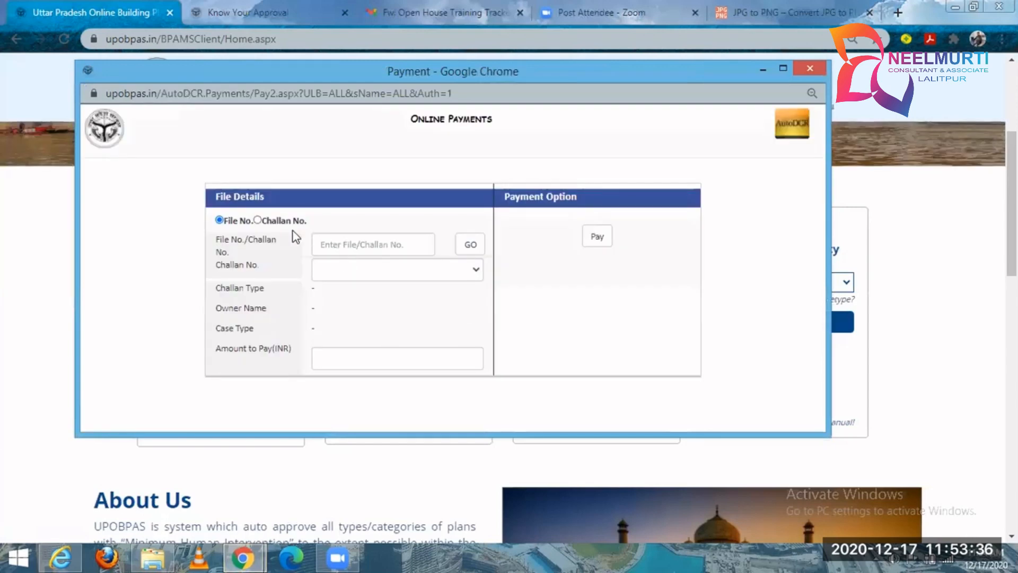
{"action": "left_click", "coordinate": [329, 242]}
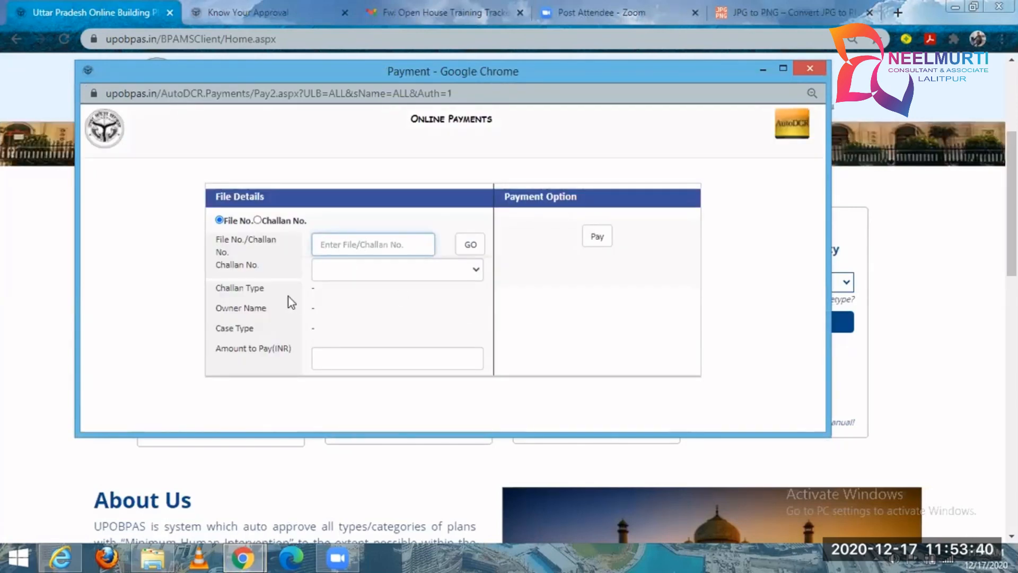
{"action": "left_click", "coordinate": [603, 241]}
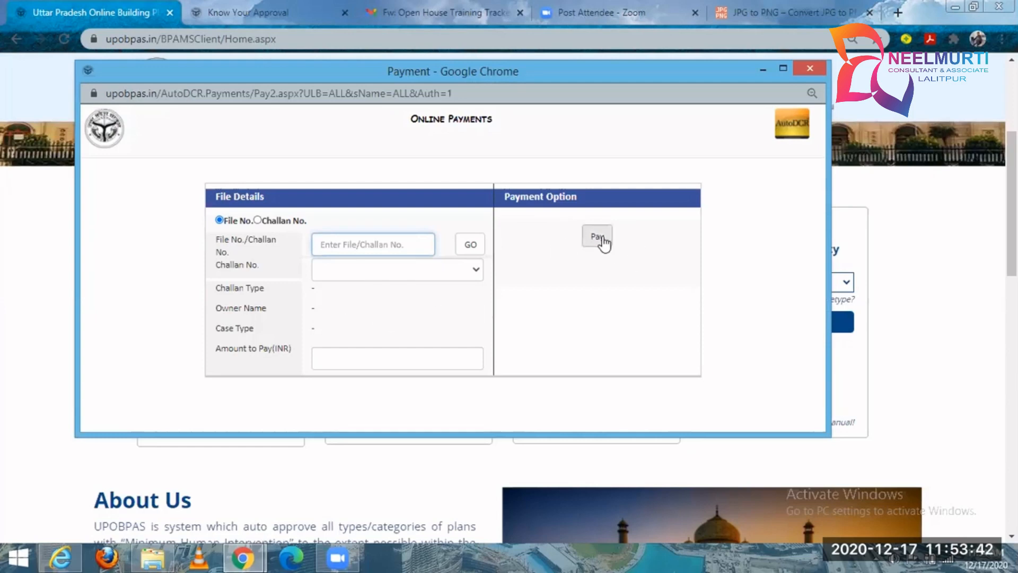
{"action": "left_click", "coordinate": [808, 70]}
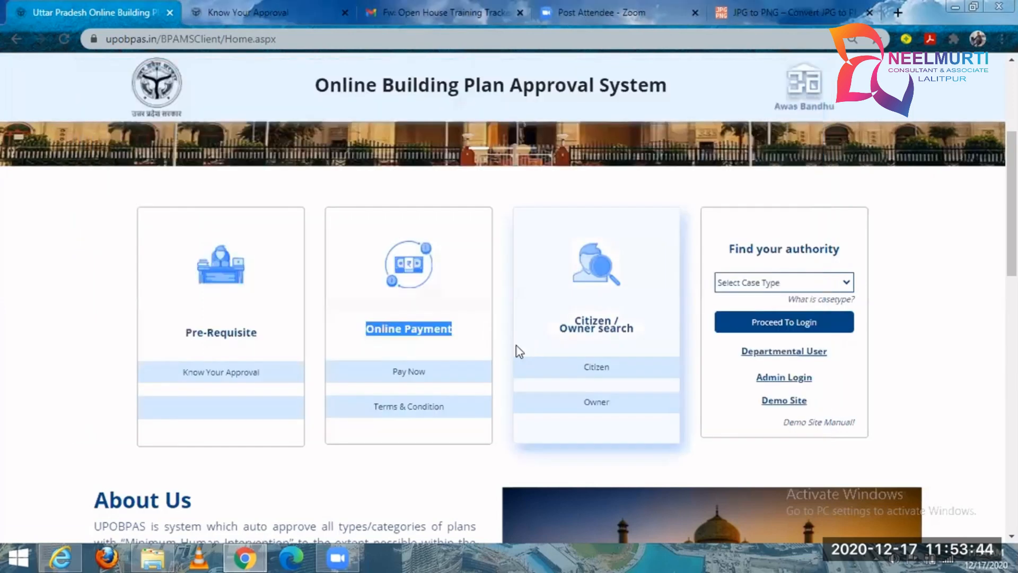
Open the Citizen search page and review its search fields, from File No. and Name of Owner to Plot Sub use.
{"action": "left_click", "coordinate": [596, 367]}
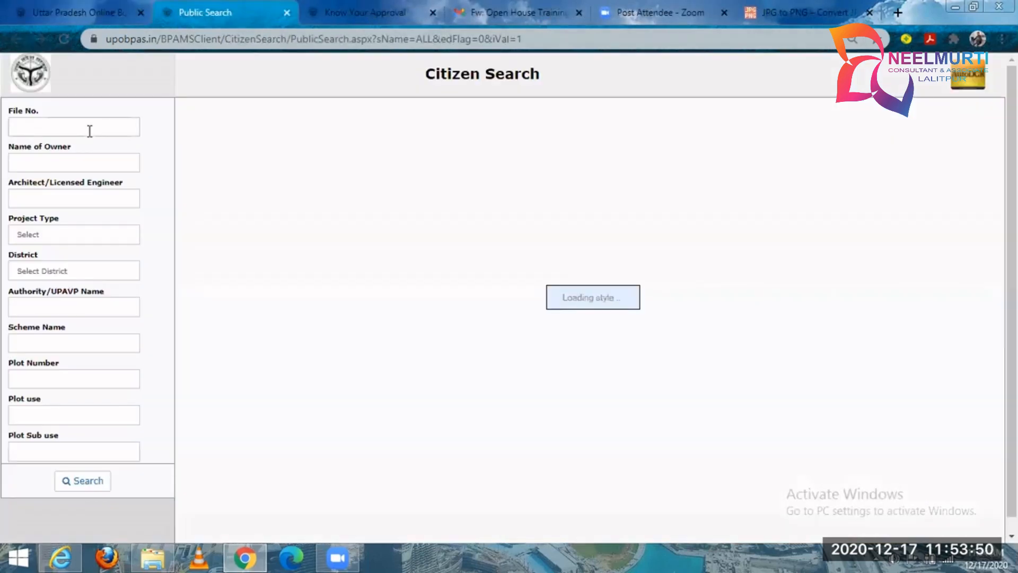
{"action": "left_click", "coordinate": [90, 131]}
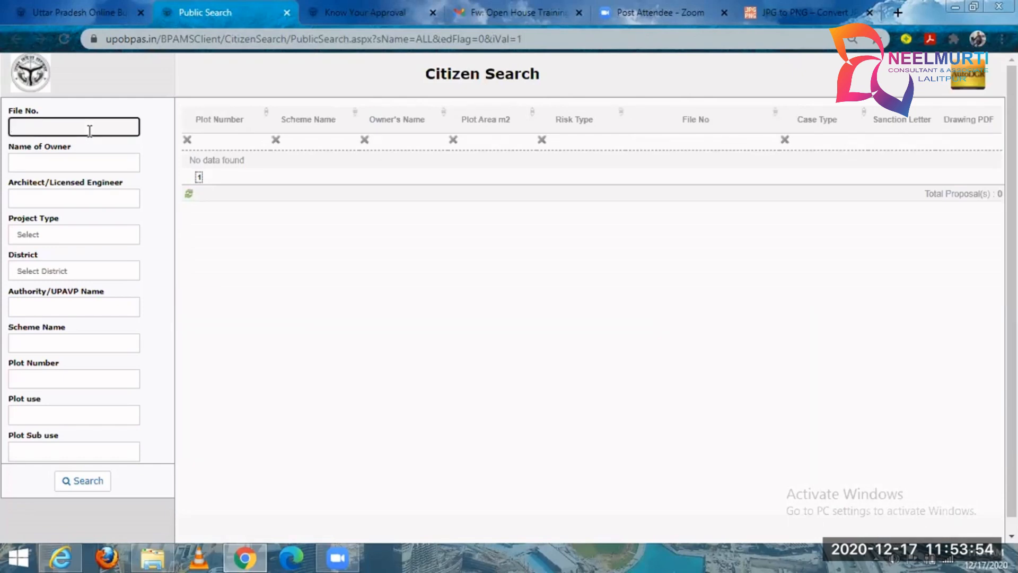
{"action": "left_click", "coordinate": [85, 159]}
{"action": "left_click", "coordinate": [148, 165]}
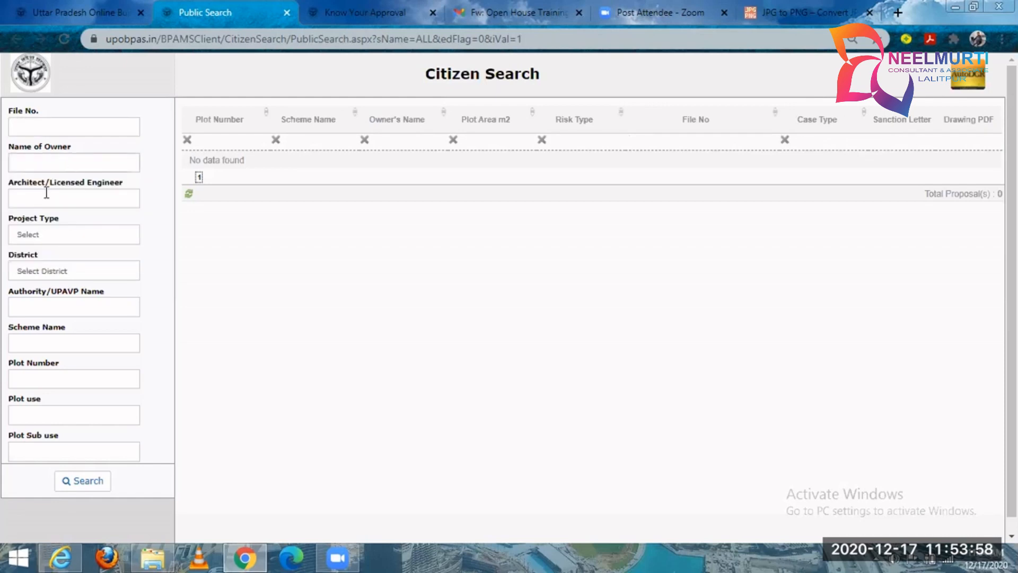
{"action": "scroll", "coordinate": [58, 321], "scroll_direction": "down", "scroll_amount": 1}
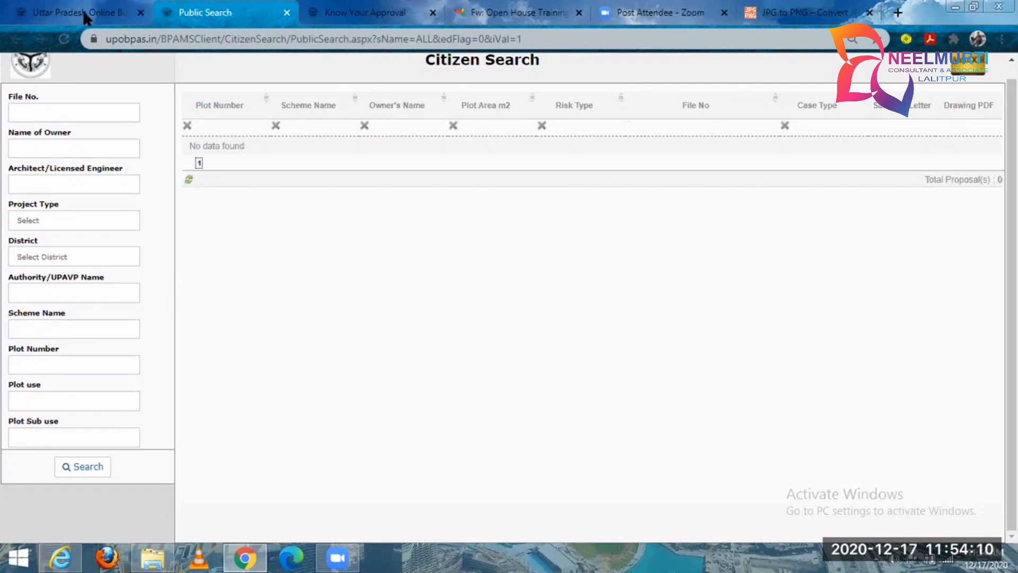
Return to the portal home page and open the Validate Digital Sign guide from the Downloads section.
{"action": "key", "text": "ctrl+shift+Tab"}
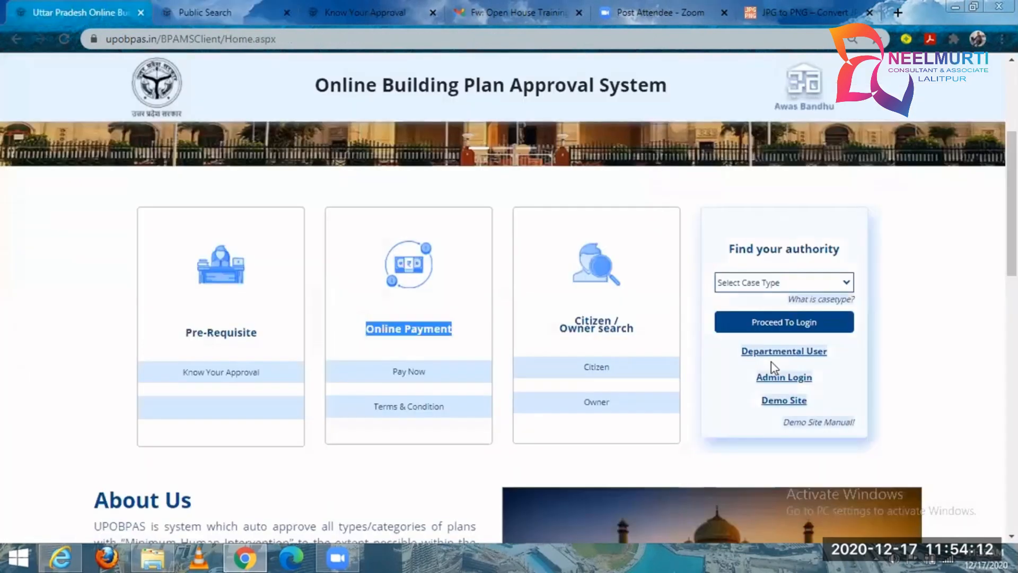
{"action": "scroll", "coordinate": [771, 362], "scroll_direction": "down", "scroll_amount": 3}
{"action": "scroll", "coordinate": [770, 361], "scroll_direction": "down", "scroll_amount": 5}
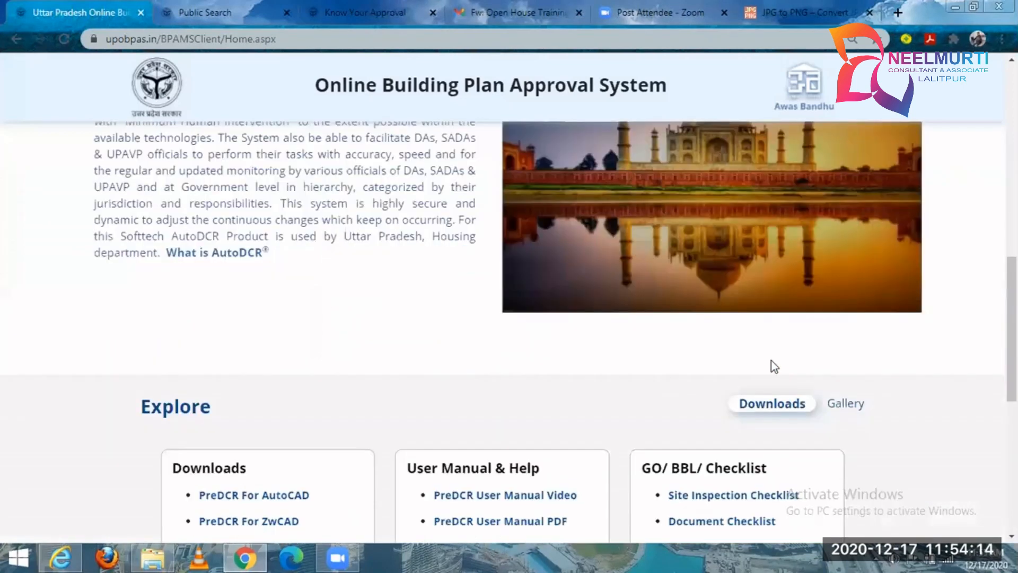
{"action": "scroll", "coordinate": [495, 272], "scroll_direction": "down", "scroll_amount": 6}
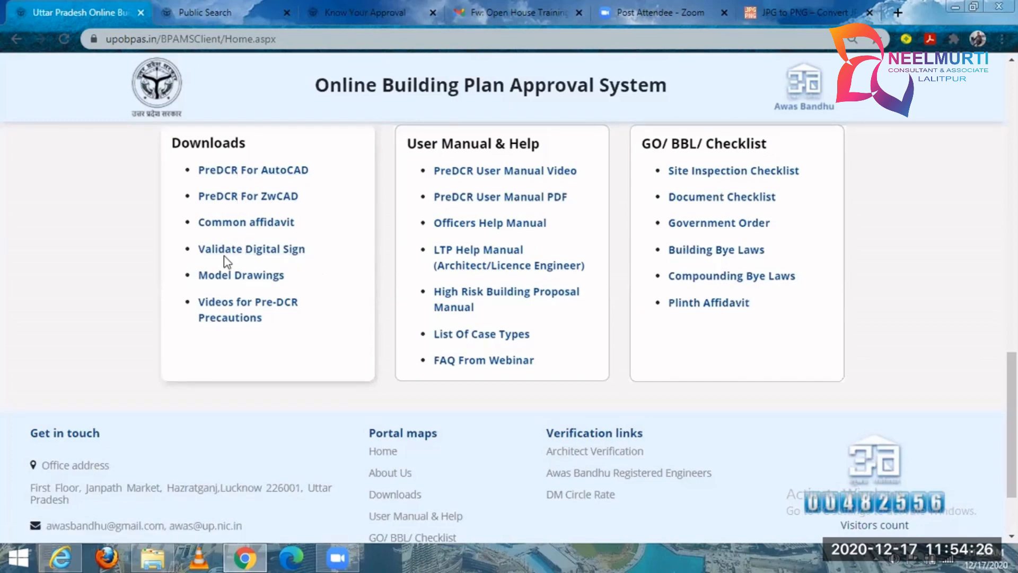
{"action": "left_click", "coordinate": [294, 256]}
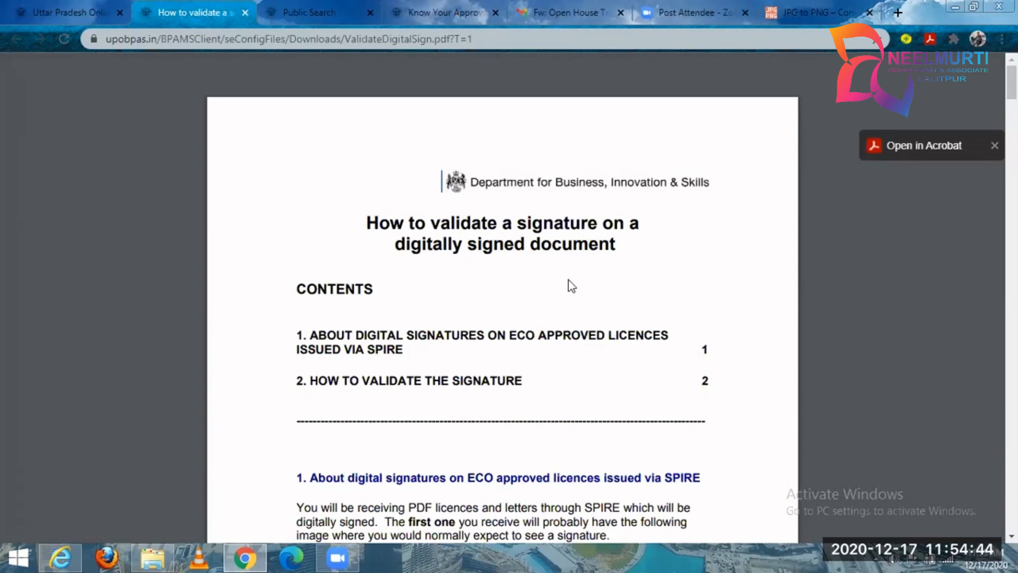
Read through the signature validation guide, from the Validity unknown example to the final Signature valid image, and close the document.
{"action": "scroll", "coordinate": [568, 285], "scroll_direction": "down", "scroll_amount": 5}
{"action": "scroll", "coordinate": [348, 307], "scroll_direction": "down", "scroll_amount": 4}
{"action": "scroll", "coordinate": [302, 345], "scroll_direction": "up", "scroll_amount": 5}
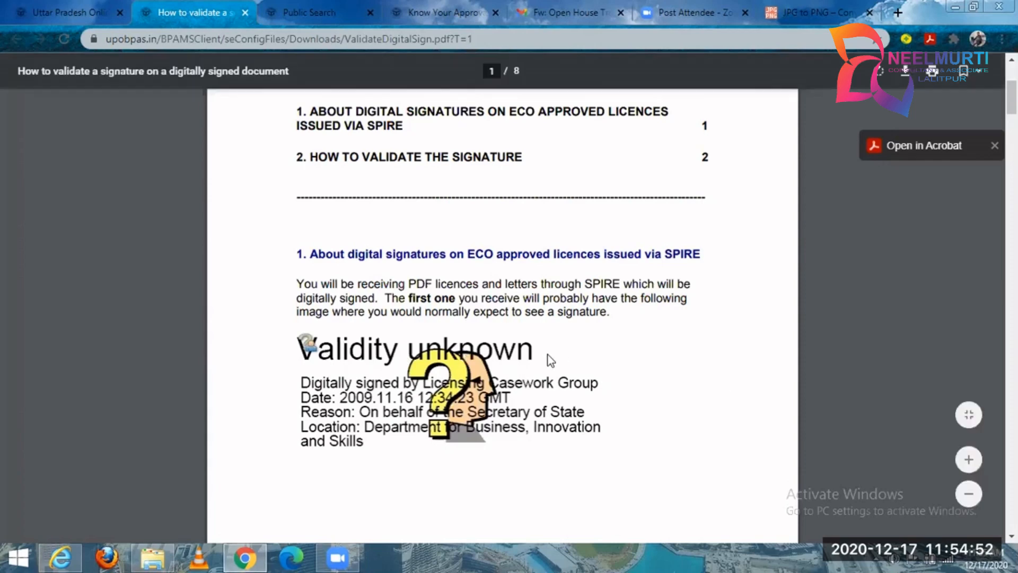
{"action": "scroll", "coordinate": [552, 349], "scroll_direction": "down", "scroll_amount": 1}
{"action": "scroll", "coordinate": [583, 357], "scroll_direction": "down", "scroll_amount": 10}
{"action": "scroll", "coordinate": [498, 334], "scroll_direction": "up", "scroll_amount": 4}
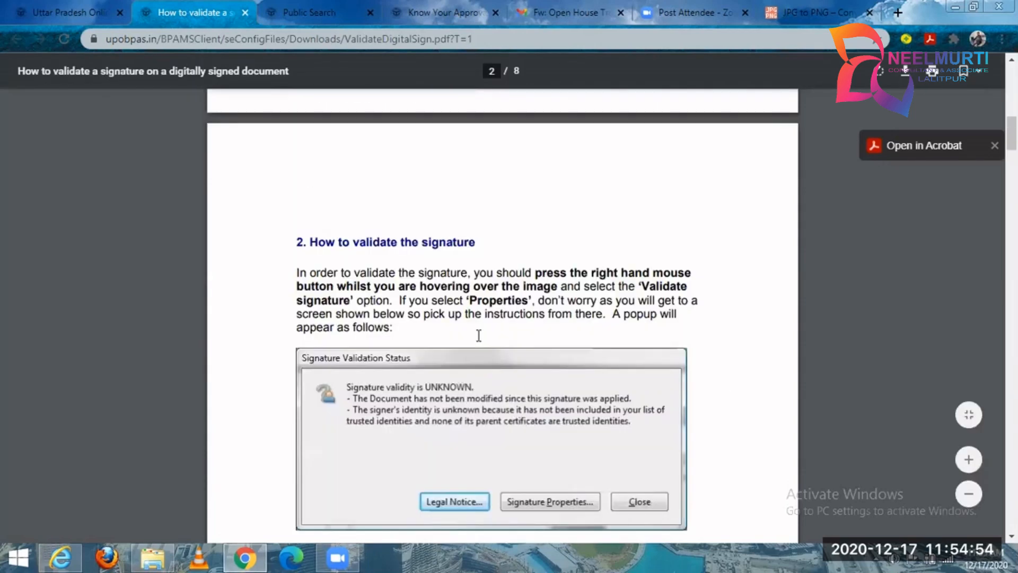
{"action": "scroll", "coordinate": [445, 360], "scroll_direction": "down", "scroll_amount": 4}
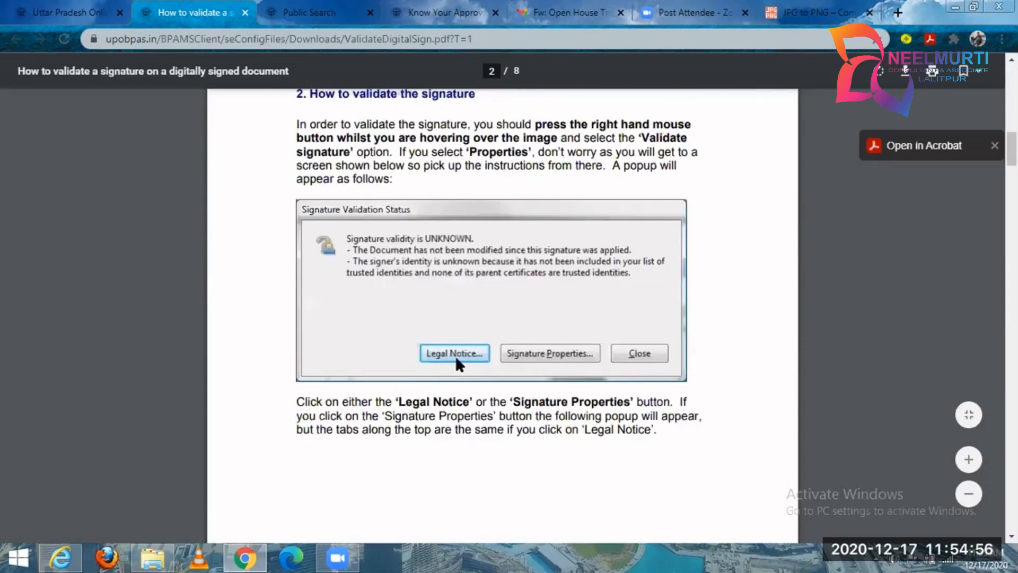
{"action": "scroll", "coordinate": [462, 355], "scroll_direction": "down", "scroll_amount": 4}
{"action": "scroll", "coordinate": [477, 345], "scroll_direction": "down", "scroll_amount": 15}
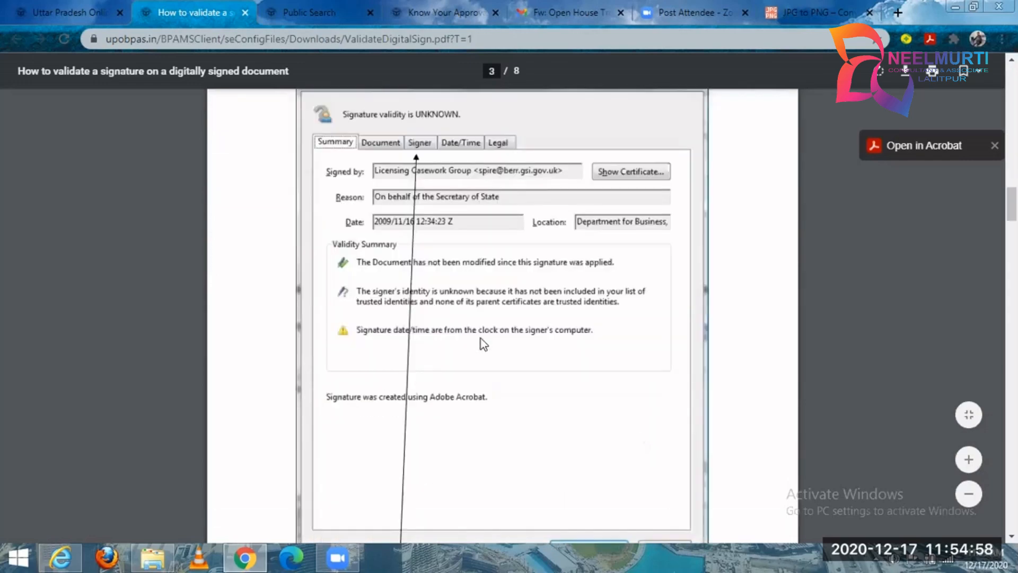
{"action": "scroll", "coordinate": [480, 332], "scroll_direction": "down", "scroll_amount": 20}
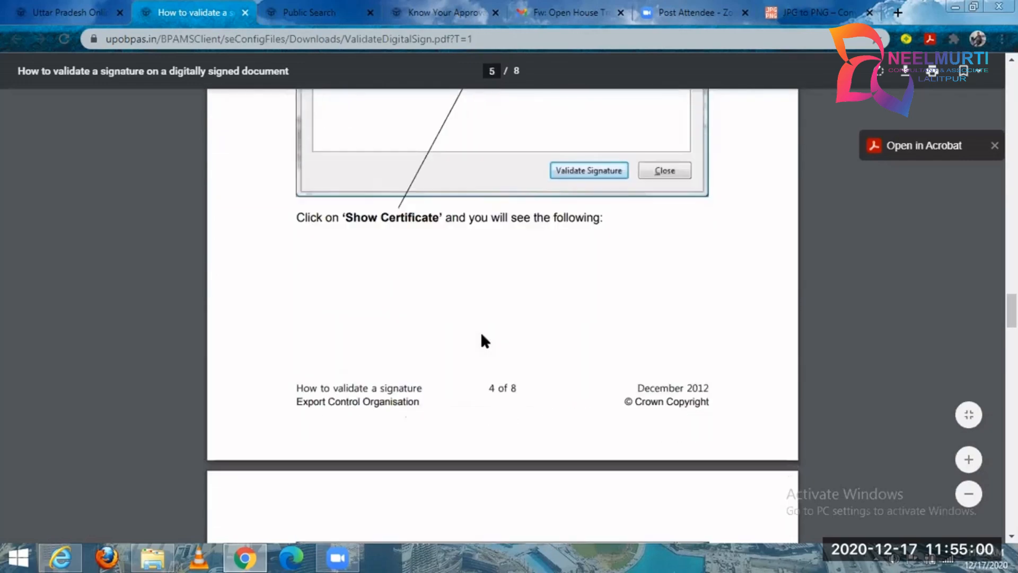
{"action": "scroll", "coordinate": [490, 333], "scroll_direction": "down", "scroll_amount": 20}
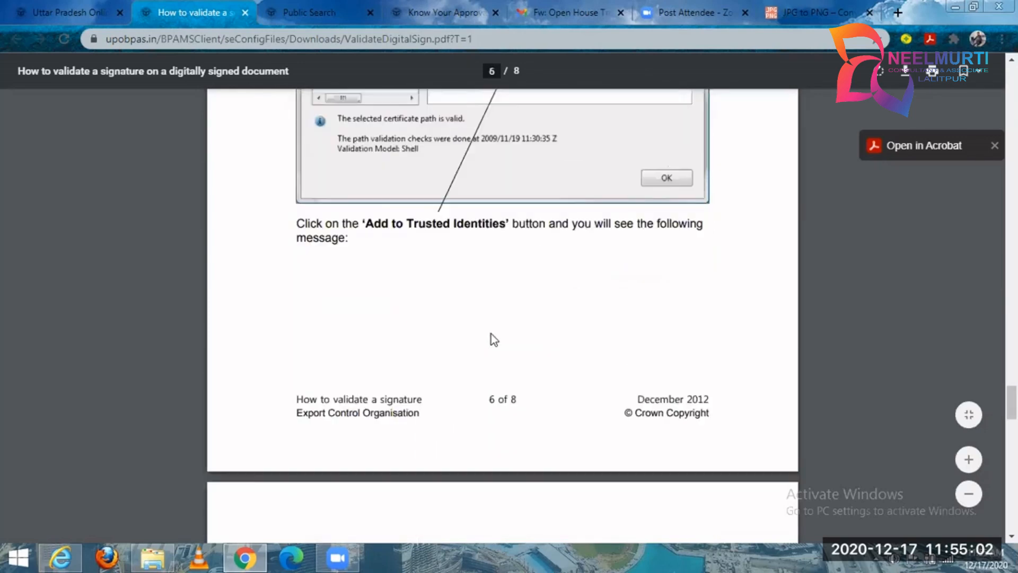
{"action": "scroll", "coordinate": [491, 333], "scroll_direction": "down", "scroll_amount": 5}
{"action": "scroll", "coordinate": [491, 333], "scroll_direction": "up", "scroll_amount": 2}
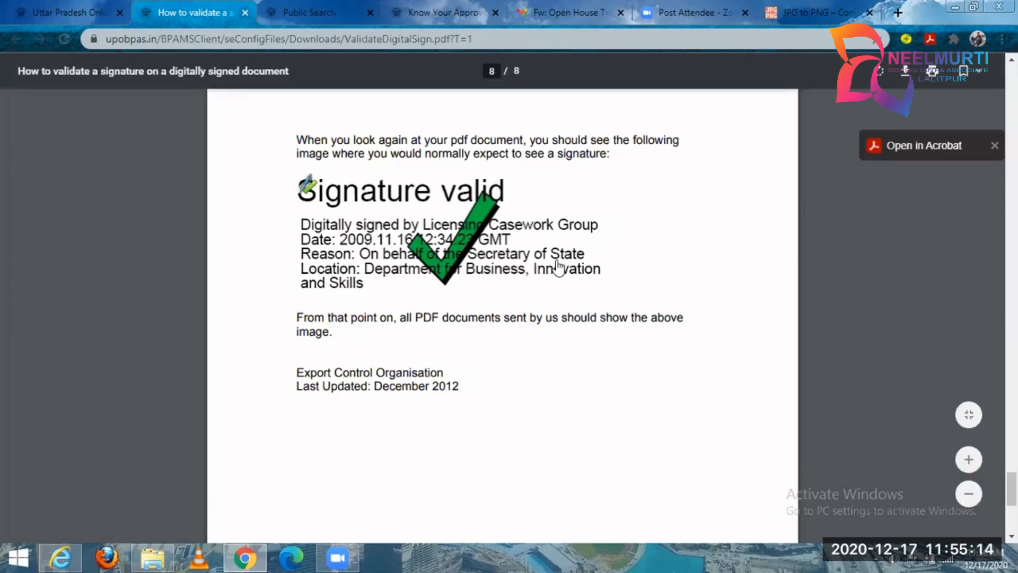
{"action": "left_click", "coordinate": [245, 12]}
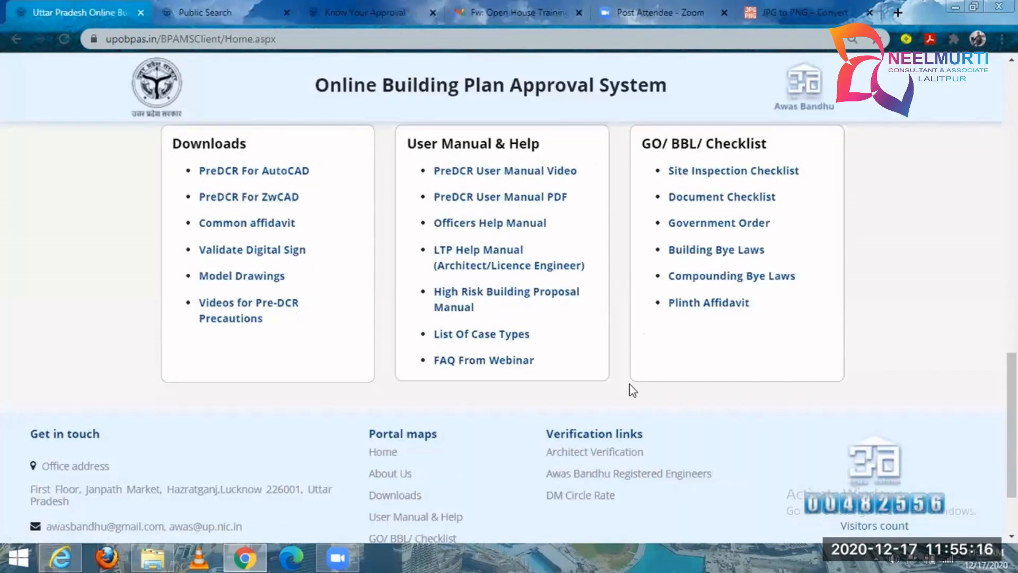
Open the List Of Case Types document, review the building uses, and highlight the Institutional Buildings category.
{"action": "left_click", "coordinate": [515, 334]}
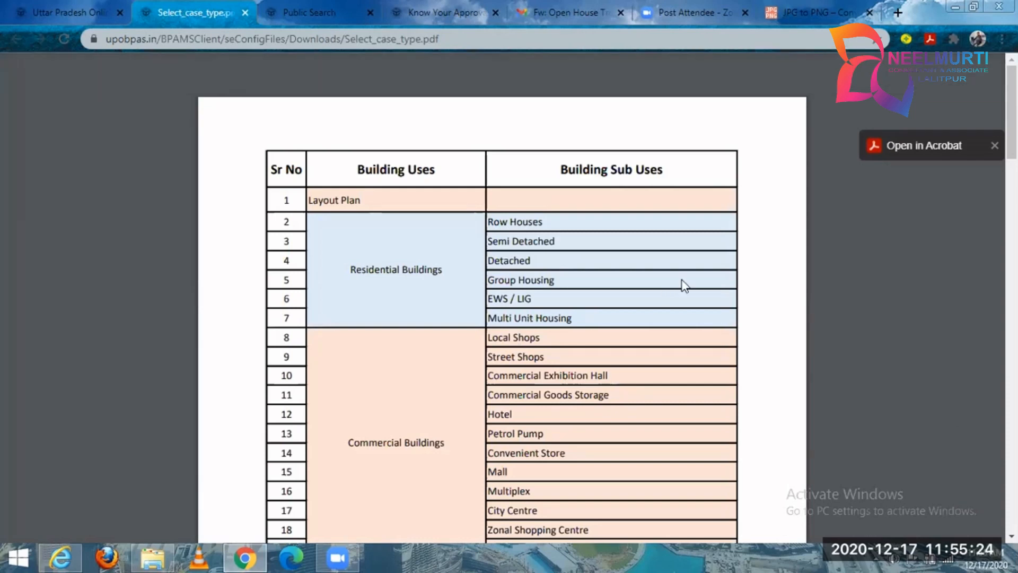
{"action": "scroll", "coordinate": [684, 285], "scroll_direction": "down", "scroll_amount": 5}
{"action": "scroll", "coordinate": [684, 285], "scroll_direction": "down", "scroll_amount": 6}
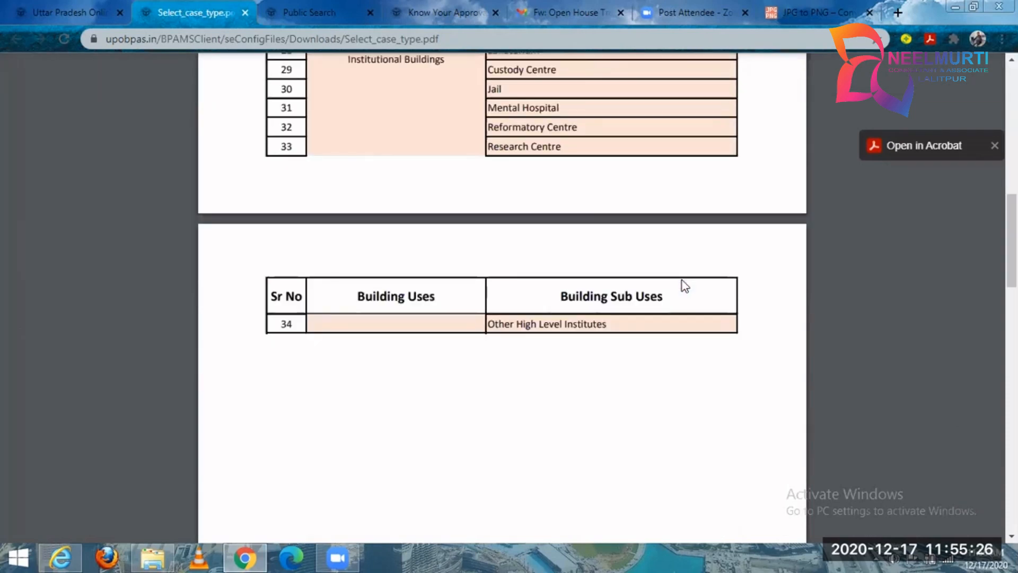
{"action": "scroll", "coordinate": [684, 285], "scroll_direction": "up", "scroll_amount": 4}
{"action": "left_click_drag", "start_coordinate": [556, 201], "coordinate": [482, 201]}
{"action": "left_click_drag", "start_coordinate": [402, 291], "coordinate": [330, 289]}
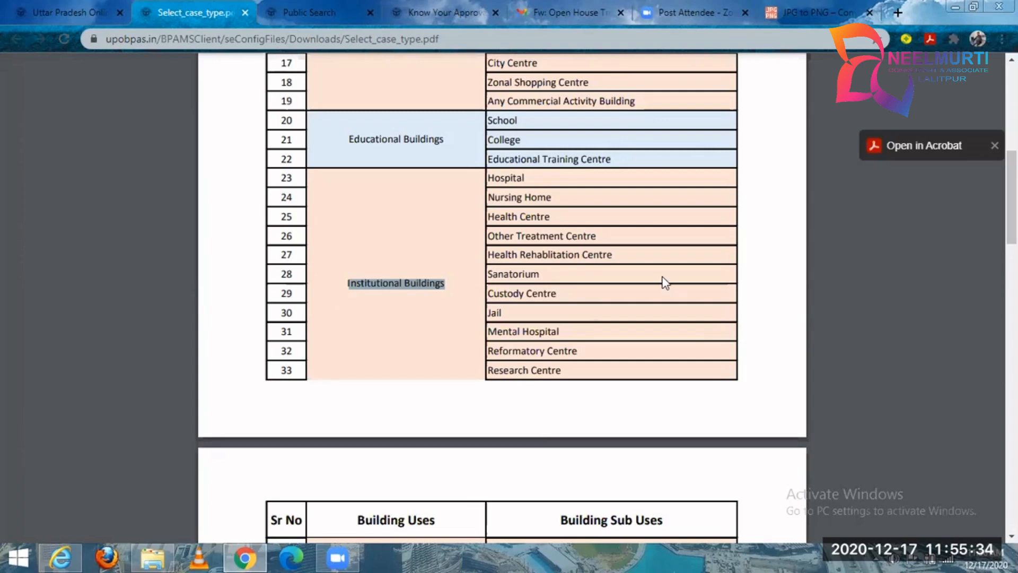
Review the remaining building sub uses in the case type list, close the document, and go back up the portal home page.
{"action": "scroll", "coordinate": [661, 283], "scroll_direction": "down", "scroll_amount": 7}
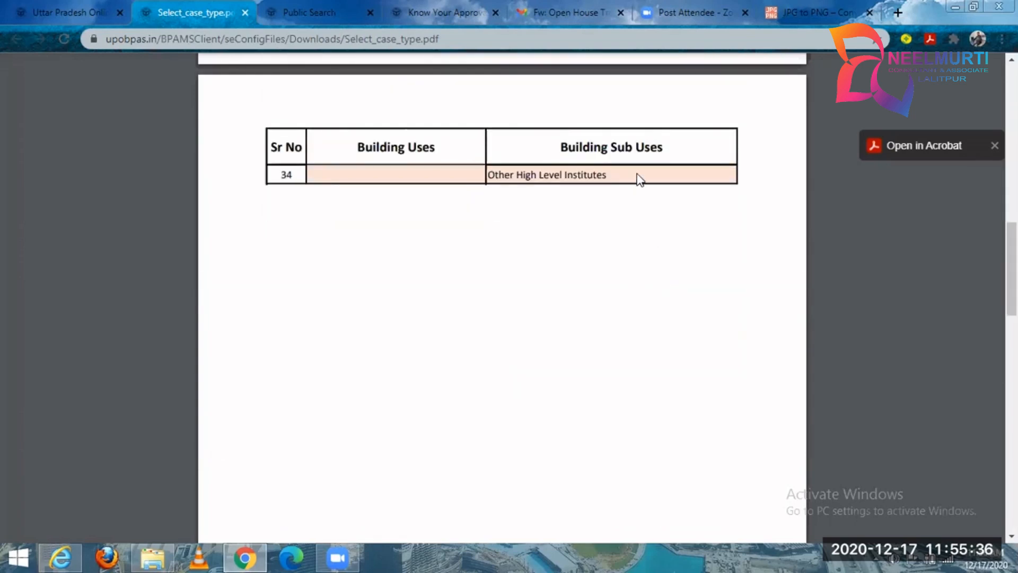
{"action": "scroll", "coordinate": [541, 179], "scroll_direction": "up", "scroll_amount": 3}
{"action": "scroll", "coordinate": [545, 179], "scroll_direction": "up", "scroll_amount": 3}
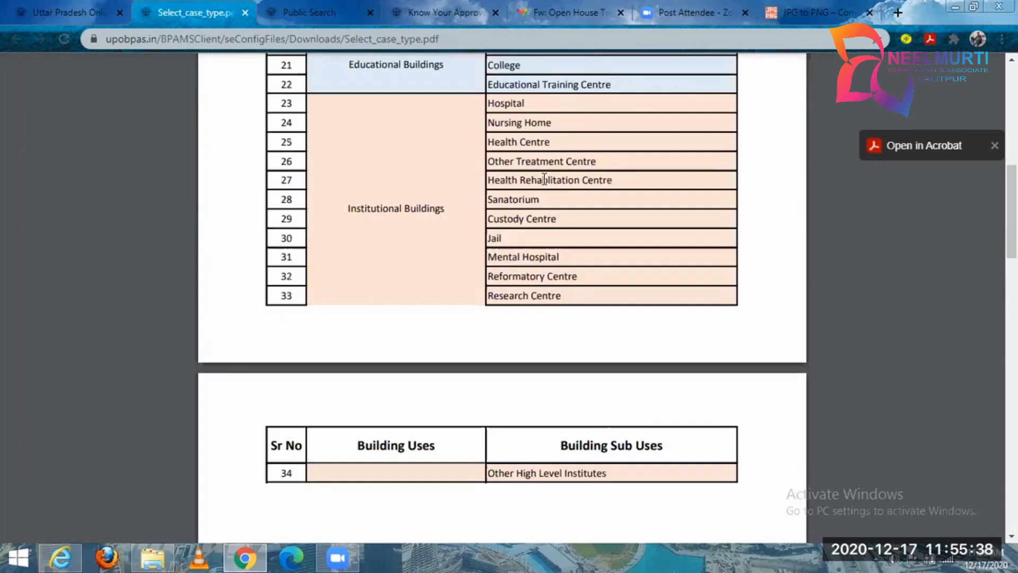
{"action": "scroll", "coordinate": [545, 178], "scroll_direction": "up", "scroll_amount": 4}
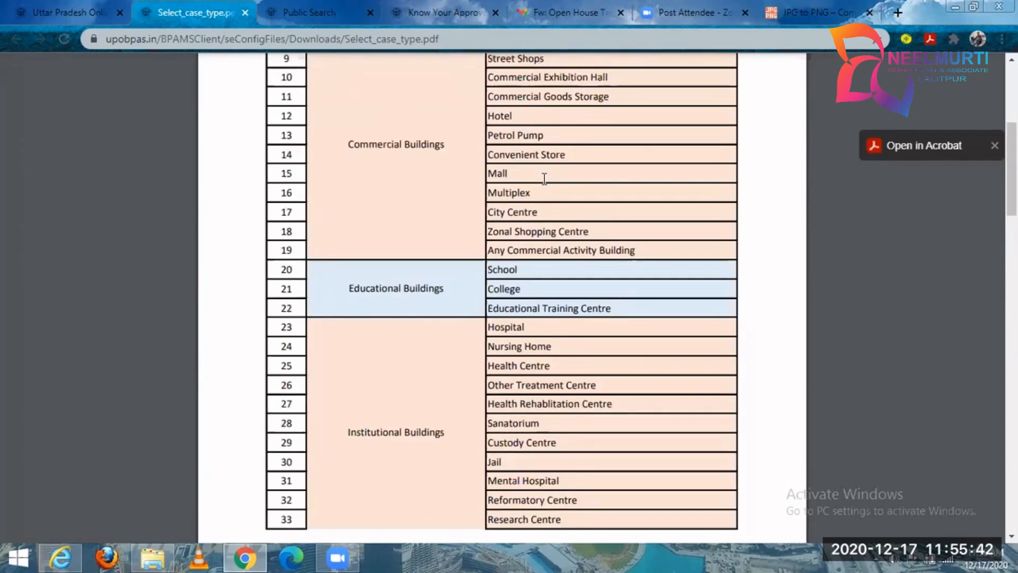
{"action": "scroll", "coordinate": [544, 179], "scroll_direction": "up", "scroll_amount": 6}
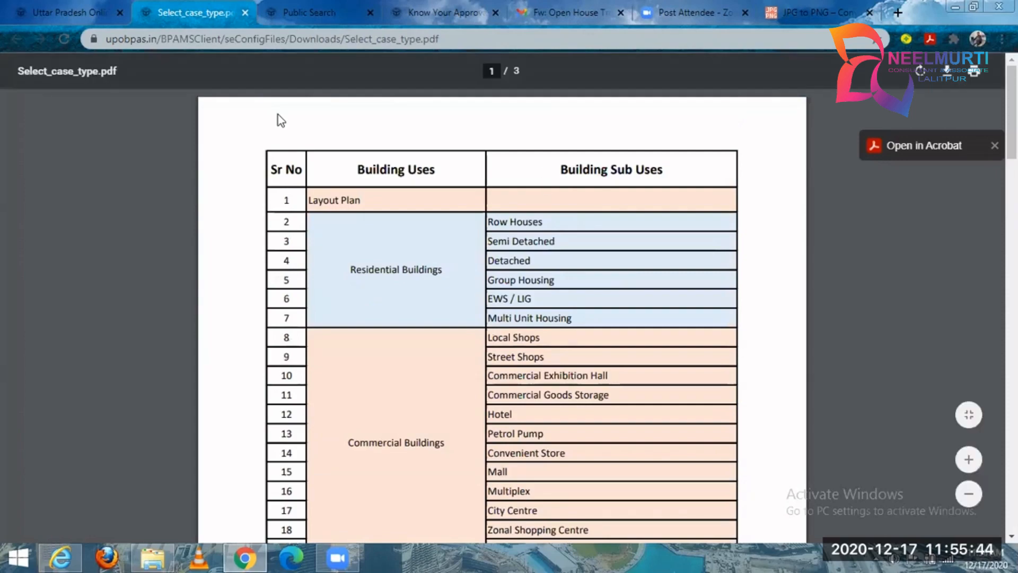
{"action": "key", "text": "ctrl+w"}
{"action": "scroll", "coordinate": [753, 274], "scroll_direction": "up", "scroll_amount": 10}
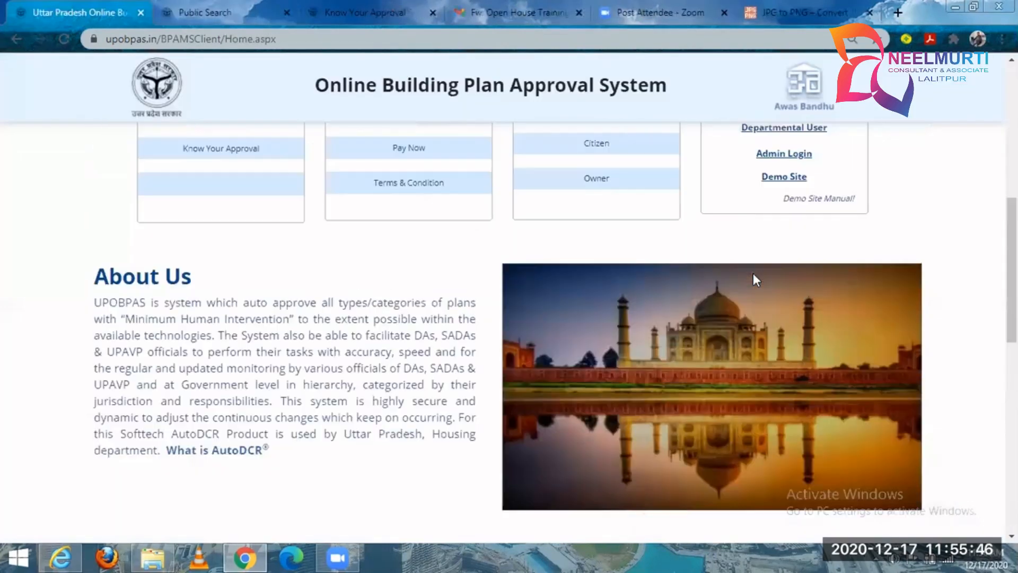